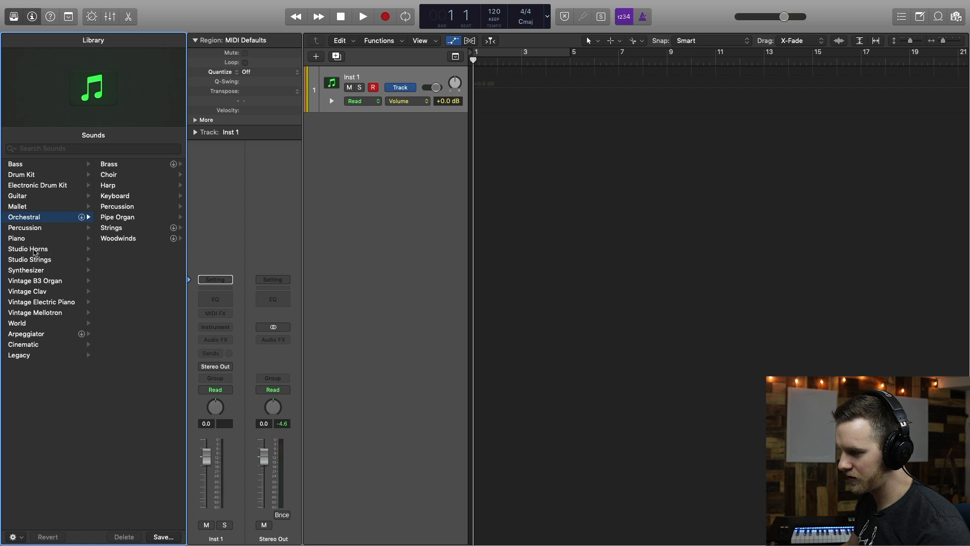
Load the Studio Violins 1 patch from Studio Strings onto the Inst 1 track and hide the Library.
{"action": "left_click", "coordinate": [42, 260]}
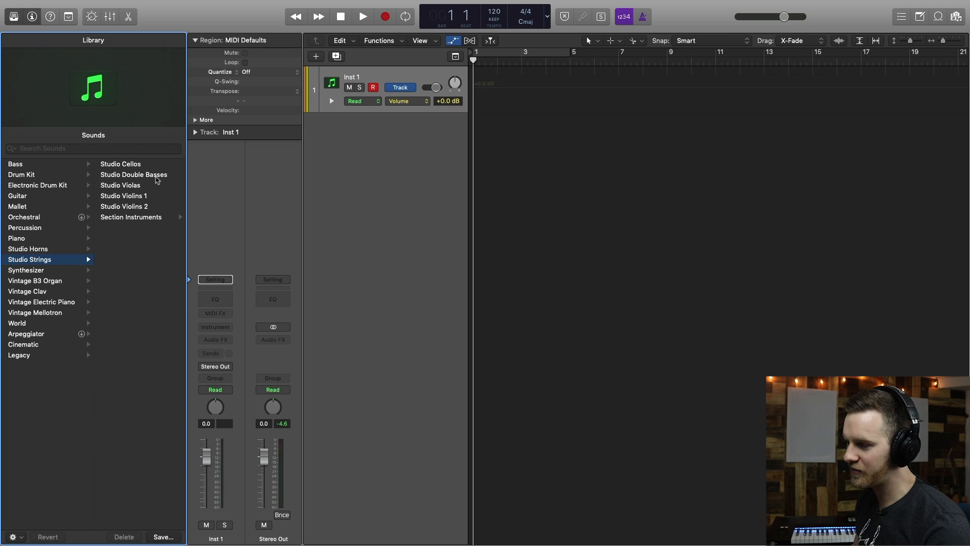
{"action": "left_click", "coordinate": [152, 217]}
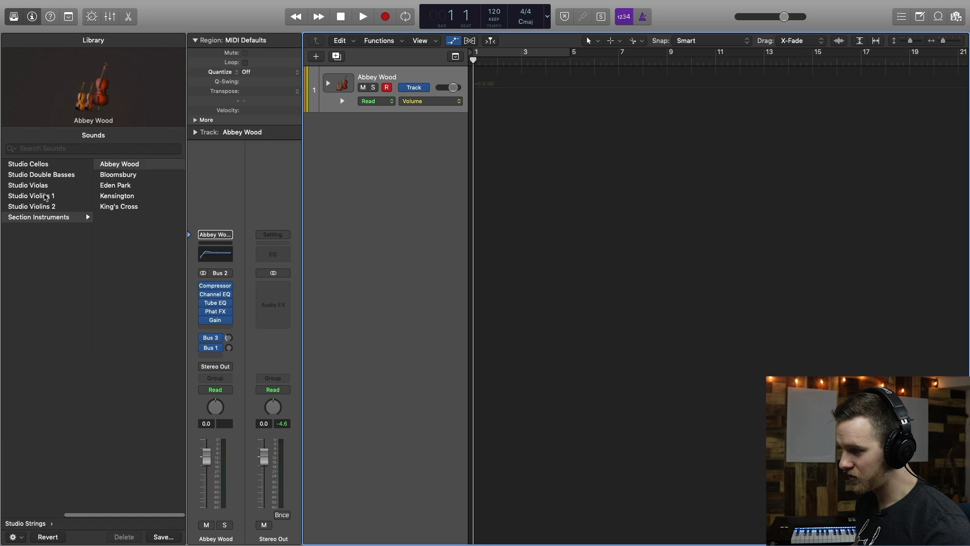
{"action": "left_click", "coordinate": [43, 198]}
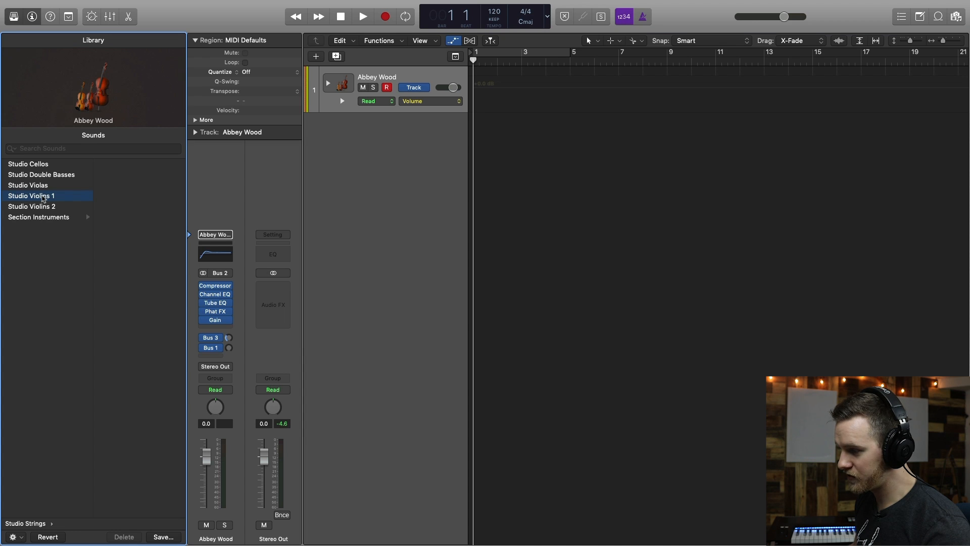
{"action": "key", "text": "y"}
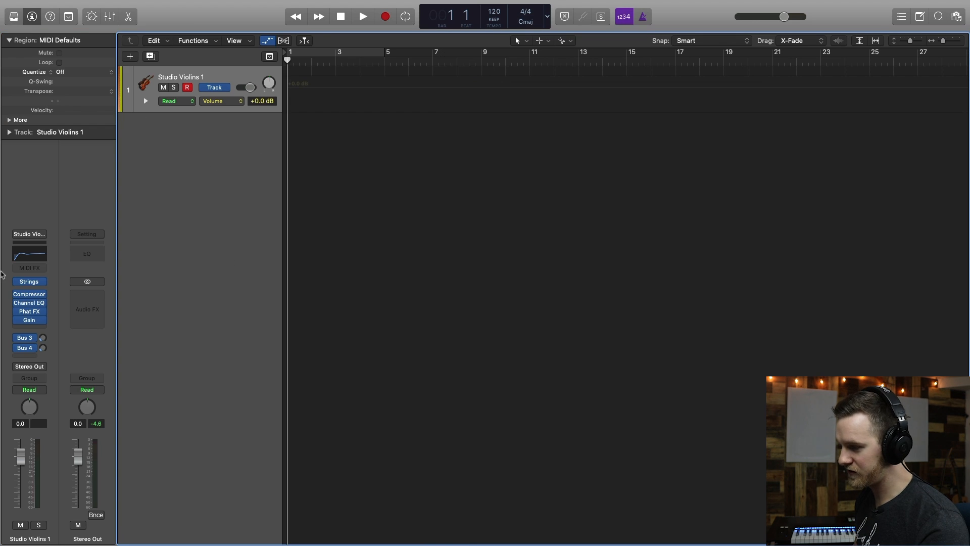
Open the Strings instrument on the Studio Violins 1 track and turn on Dynamics via CC, leaving Monophonic off.
{"action": "mouse_move", "coordinate": [32, 286]}
{"action": "left_click", "coordinate": [30, 282]}
{"action": "left_click_drag", "start_coordinate": [268, 34], "coordinate": [430, 52]}
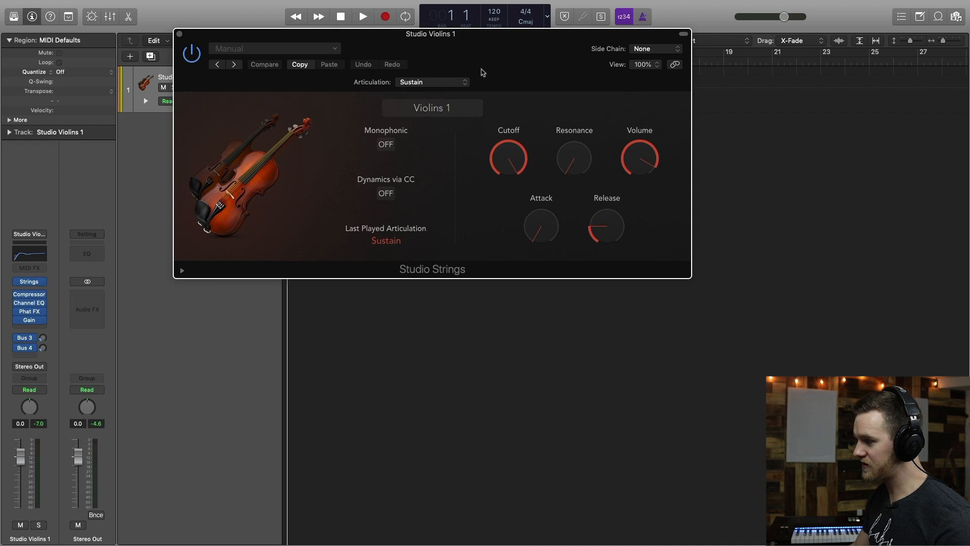
{"action": "left_click_drag", "start_coordinate": [546, 42], "coordinate": [531, 47]}
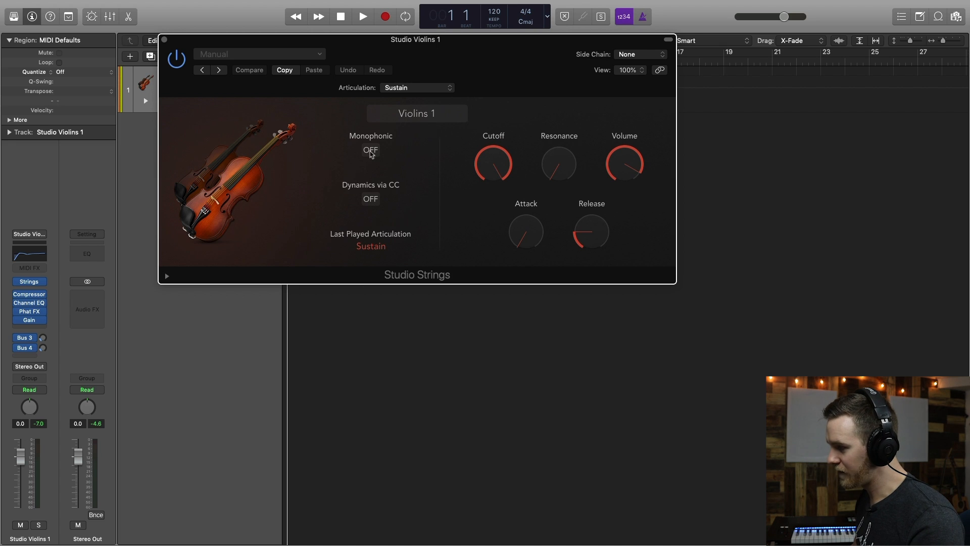
{"action": "left_click", "coordinate": [370, 151]}
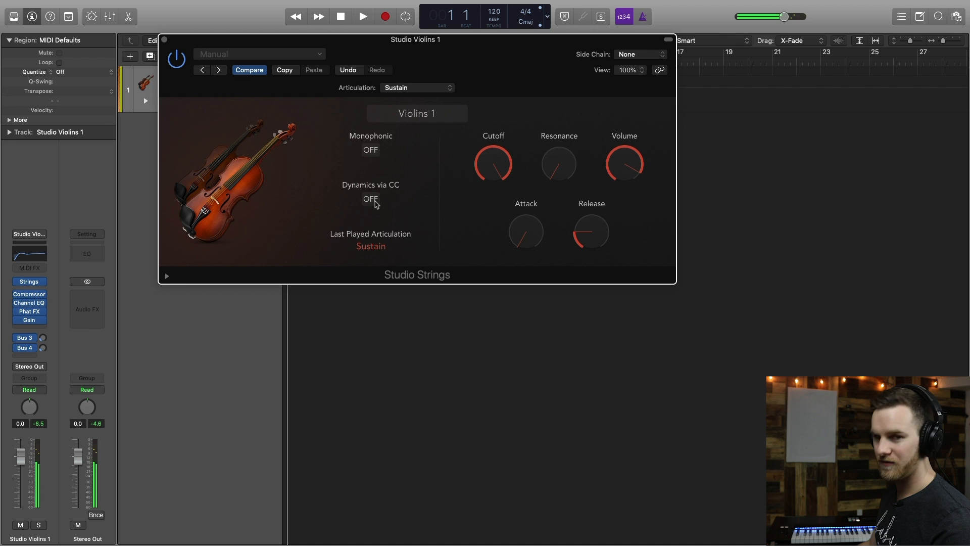
{"action": "left_click", "coordinate": [373, 200]}
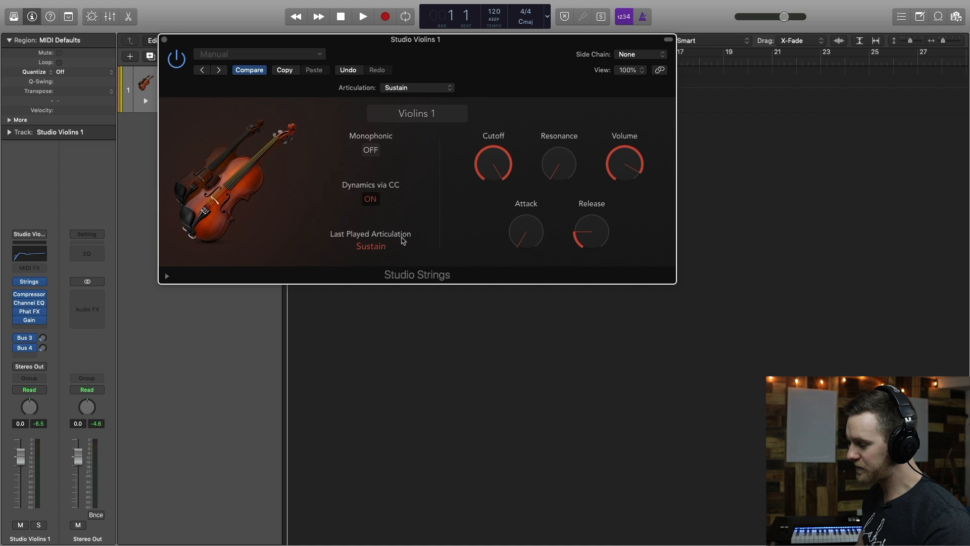
Try lowering the Cutoff to 50% and raising the Attack to about halfway, restoring Cutoff to 100% and Attack to 0%.
{"action": "mouse_move", "coordinate": [492, 162]}
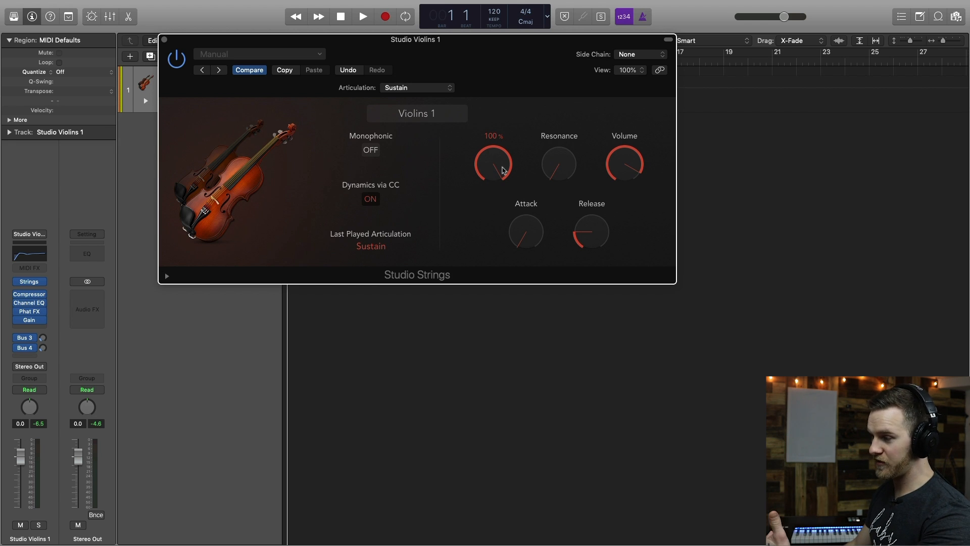
{"action": "left_click_drag", "start_coordinate": [502, 171], "coordinate": [502, 241]}
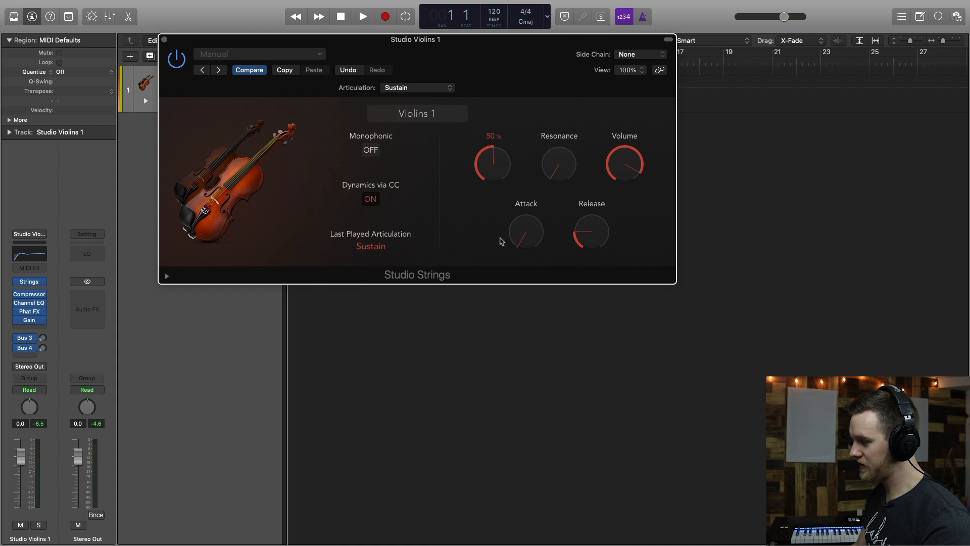
{"action": "left_click_drag", "start_coordinate": [505, 178], "coordinate": [510, 130]}
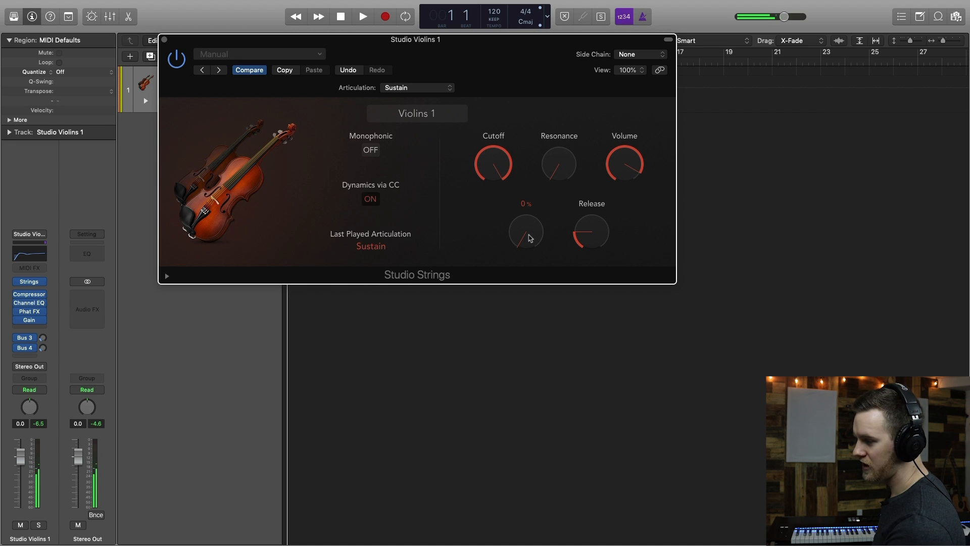
{"action": "left_click_drag", "start_coordinate": [529, 238], "coordinate": [563, 159]}
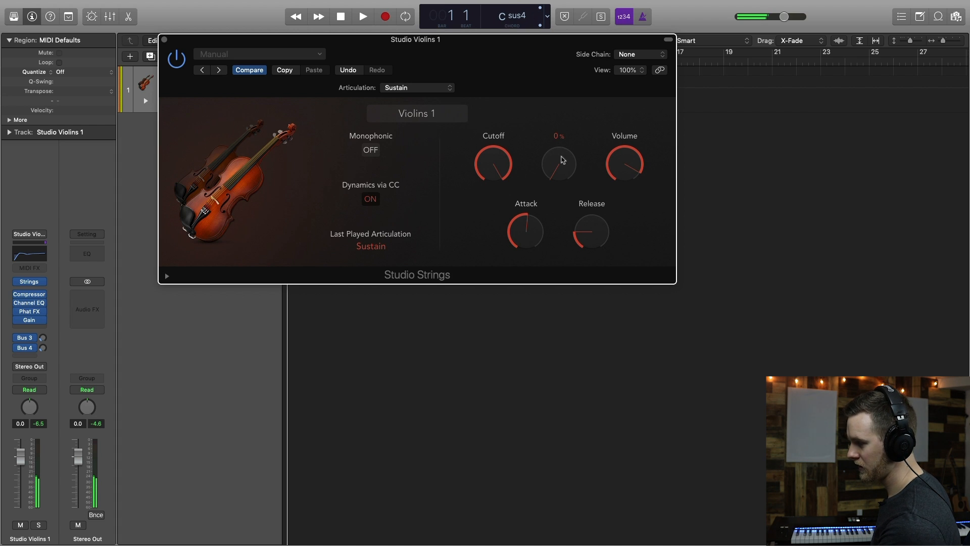
{"action": "left_click_drag", "start_coordinate": [531, 233], "coordinate": [529, 322]}
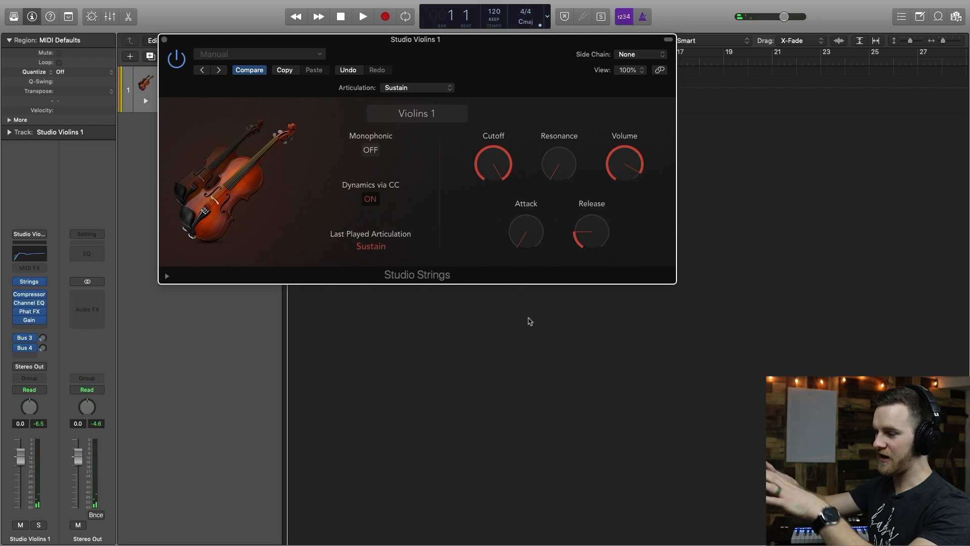
Try the Release knob at its minimum and maximum, and return it to 20%.
{"action": "mouse_move", "coordinate": [602, 236]}
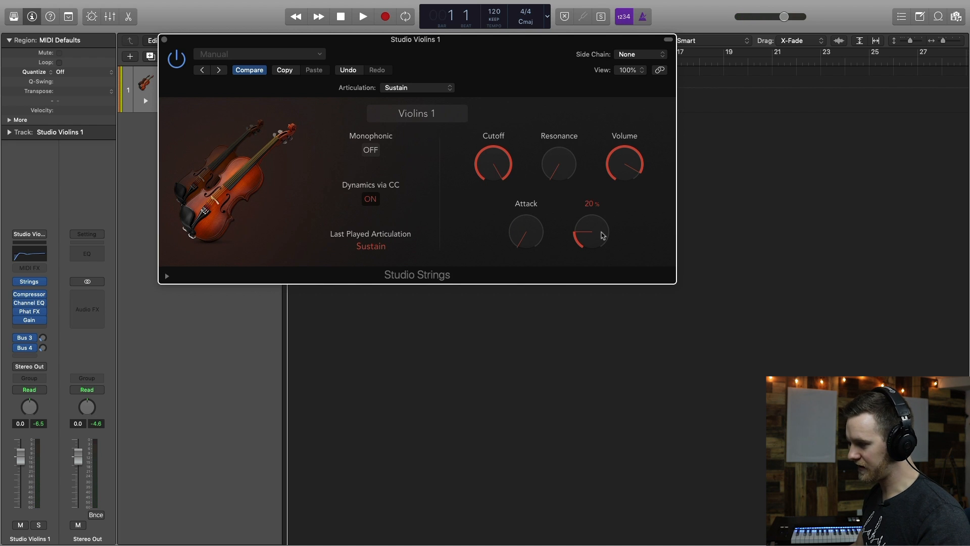
{"action": "left_click_drag", "start_coordinate": [602, 228], "coordinate": [604, 273]}
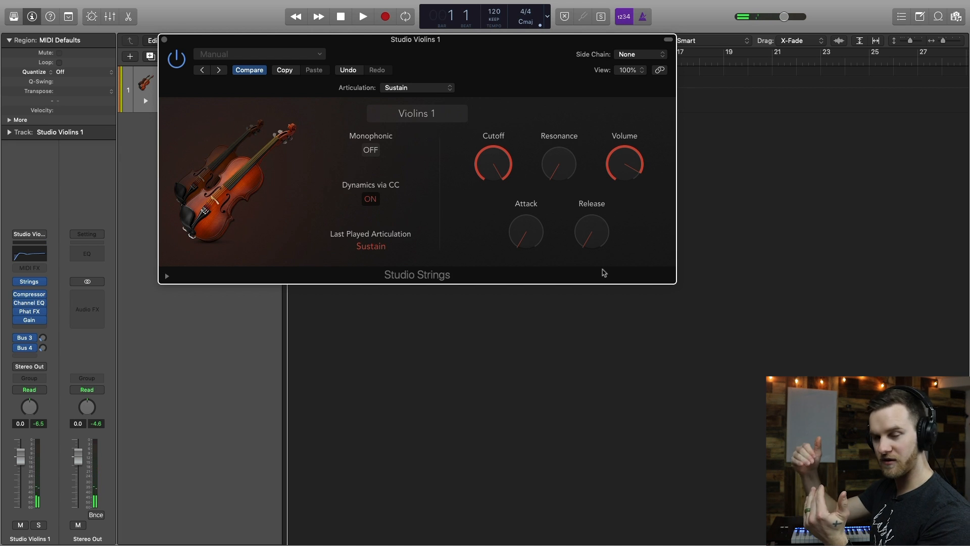
{"action": "left_click_drag", "start_coordinate": [601, 271], "coordinate": [627, 2]}
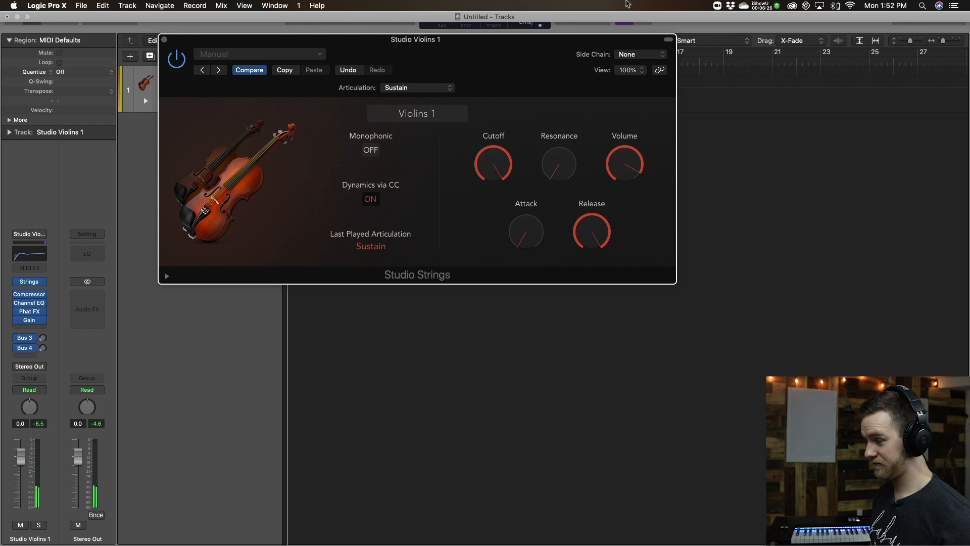
{"action": "left_click_drag", "start_coordinate": [591, 231], "coordinate": [603, 347]}
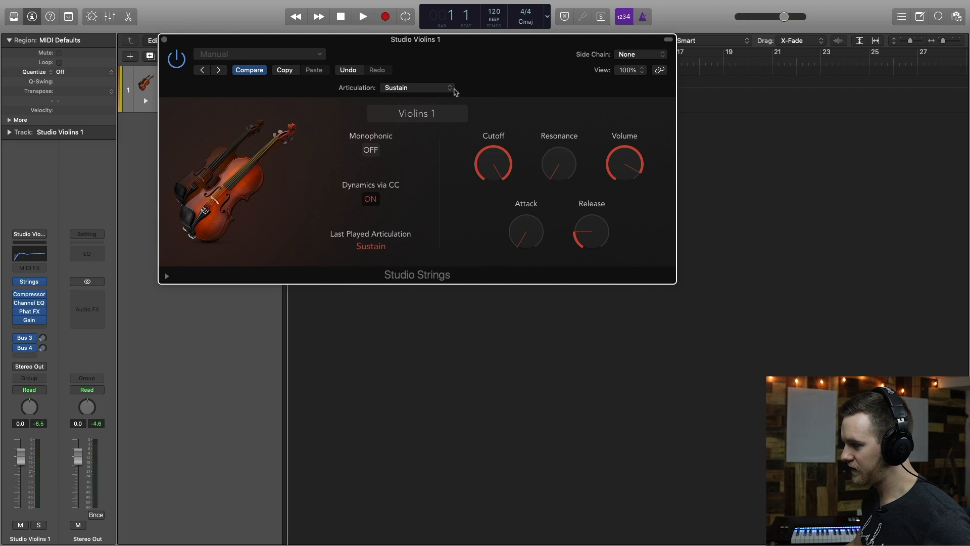
Move the instrument window slightly lower with its header shown, and set the articulation to Staccato.
{"action": "left_click", "coordinate": [444, 89]}
{"action": "left_click", "coordinate": [446, 91]}
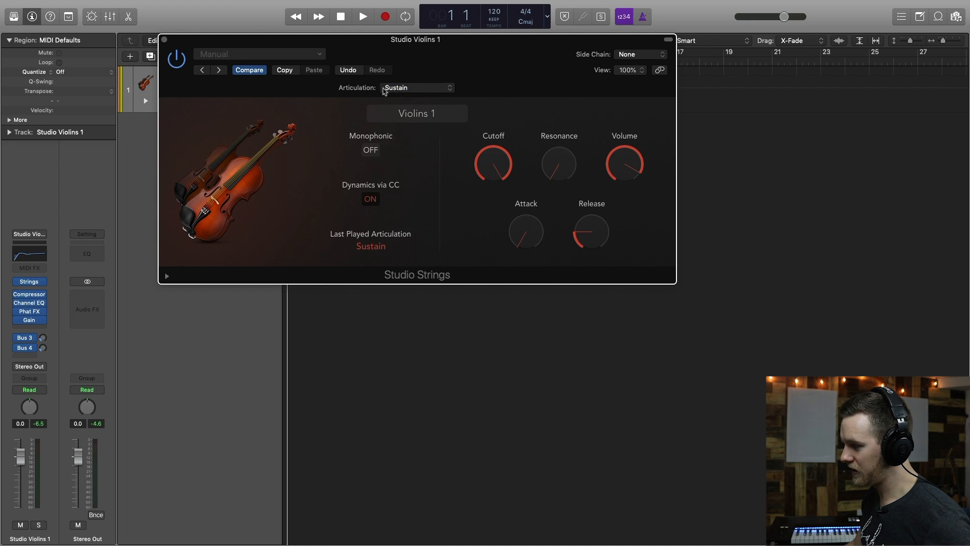
{"action": "left_click", "coordinate": [668, 40]}
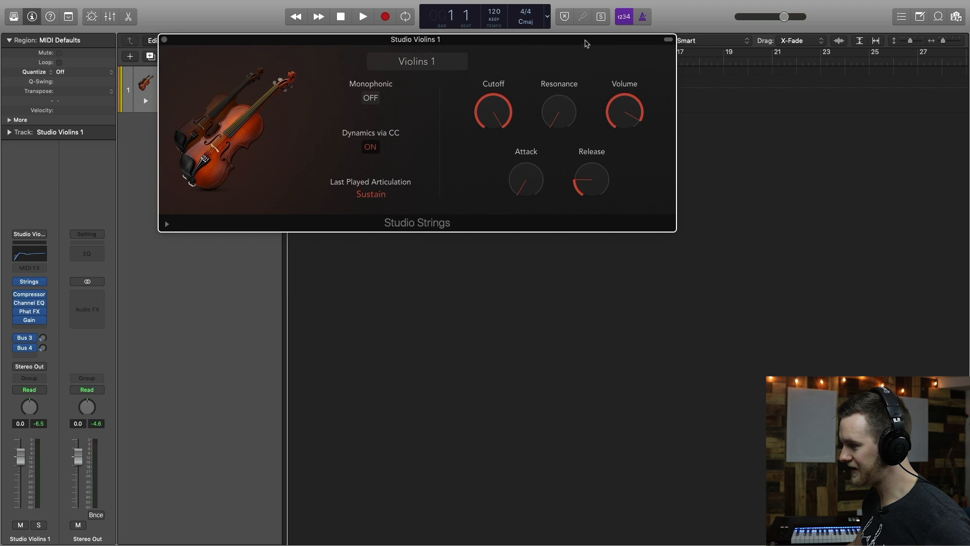
{"action": "left_click_drag", "start_coordinate": [584, 41], "coordinate": [585, 63]}
{"action": "left_click", "coordinate": [669, 60]}
{"action": "left_click", "coordinate": [451, 112]}
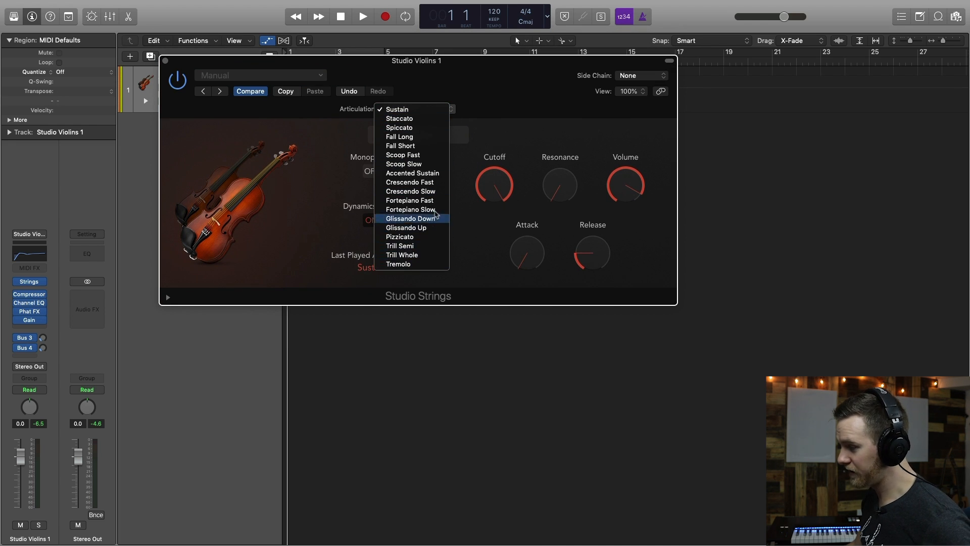
{"action": "left_click", "coordinate": [423, 121]}
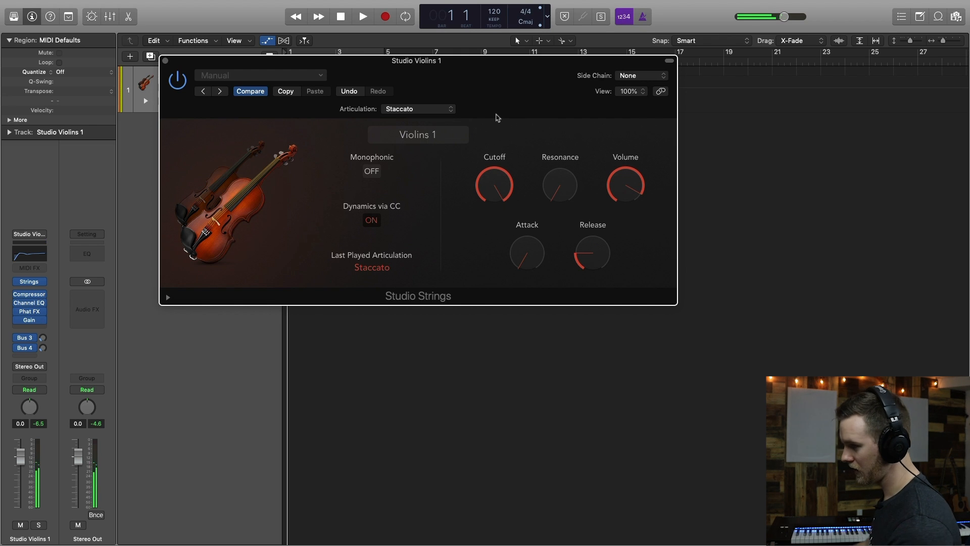
Audition the Spiccato articulation, followed by Pizzicato, on Violins 1.
{"action": "left_click", "coordinate": [451, 109]}
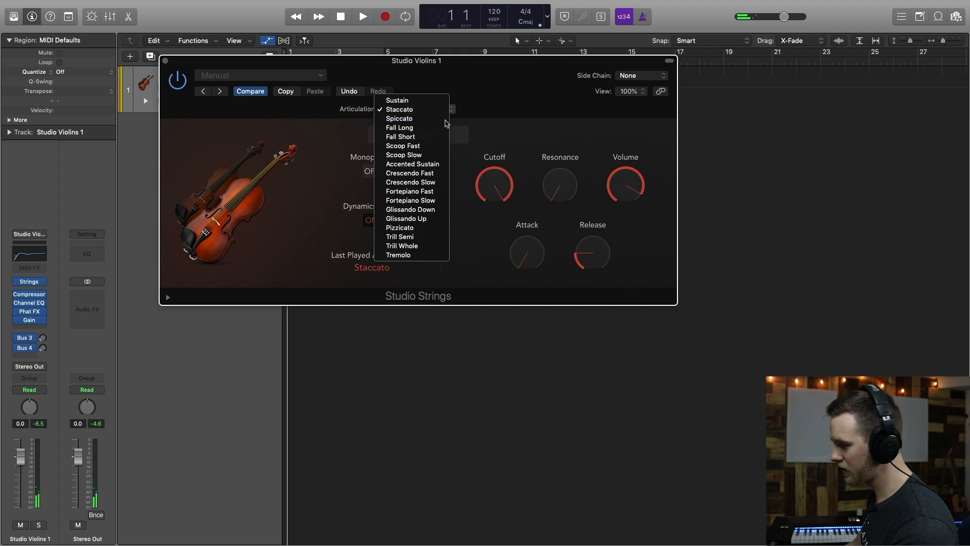
{"action": "left_click", "coordinate": [445, 120]}
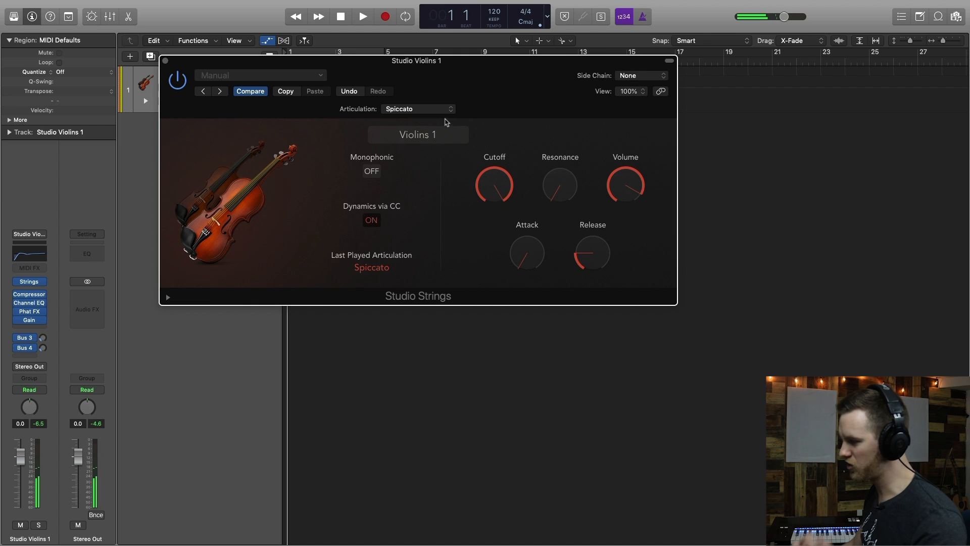
{"action": "left_click", "coordinate": [446, 121]}
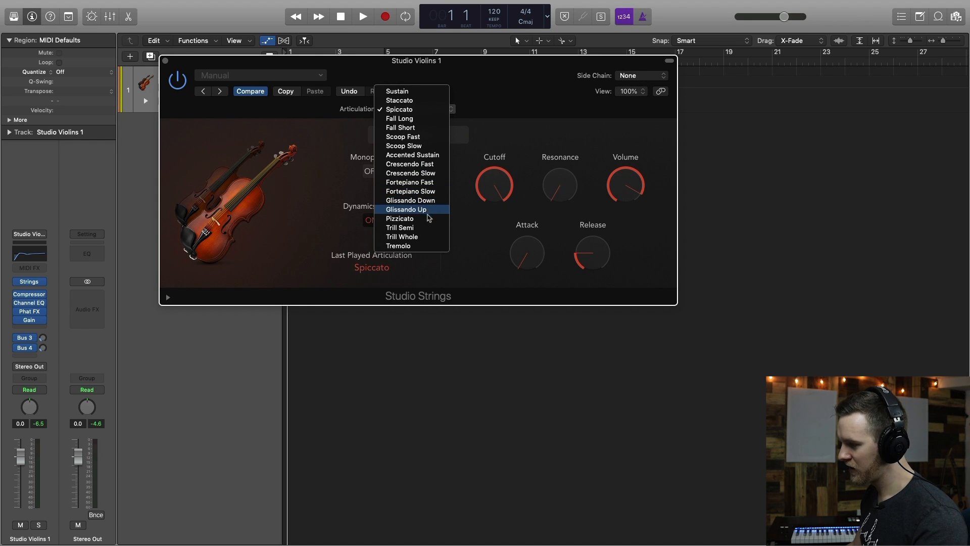
{"action": "left_click", "coordinate": [429, 218]}
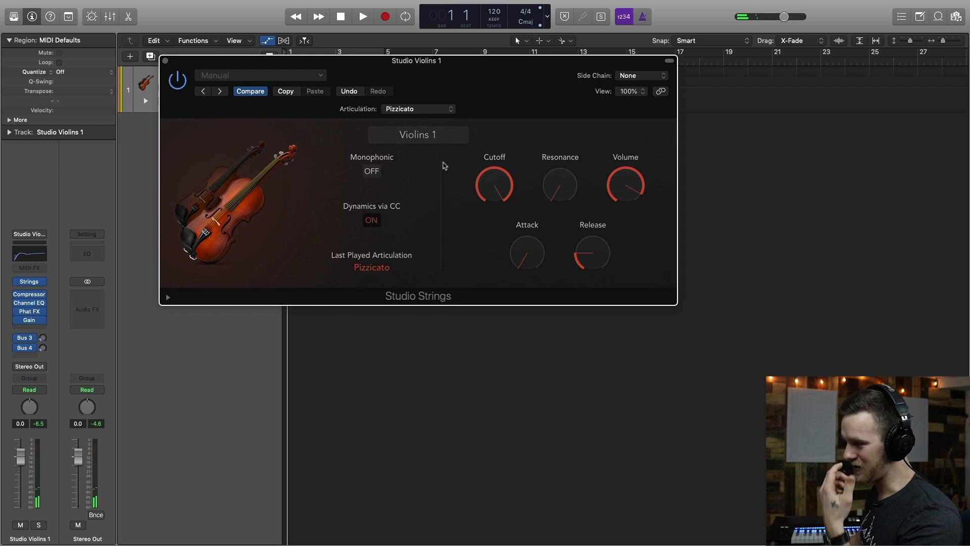
Audition the Trill Semi articulation, set the articulation to Tremolo, and close the instrument window.
{"action": "left_click", "coordinate": [443, 111]}
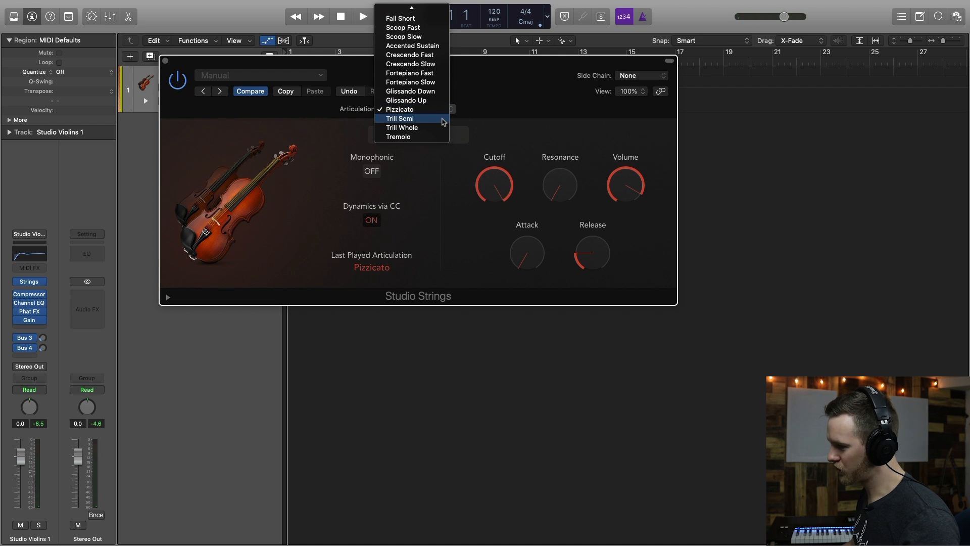
{"action": "left_click", "coordinate": [443, 120]}
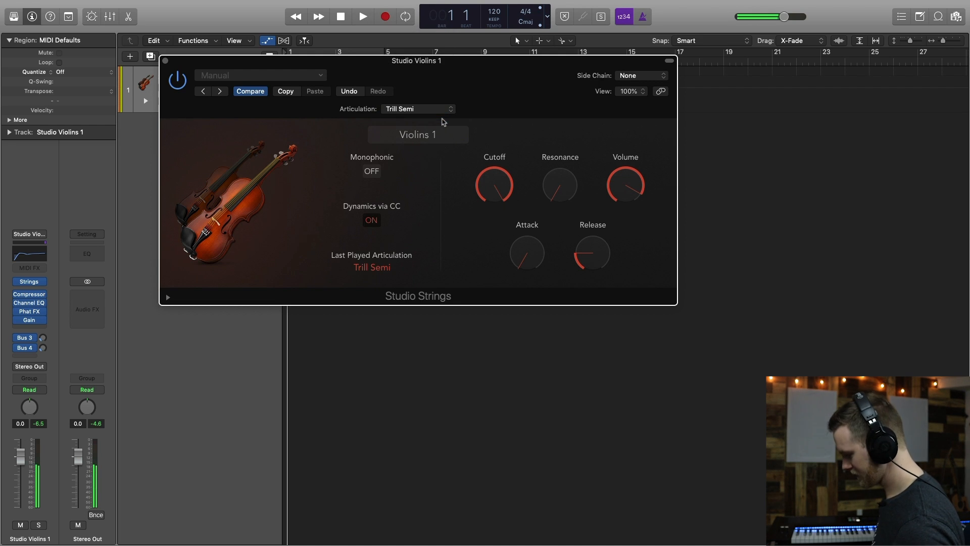
{"action": "left_click", "coordinate": [443, 110]}
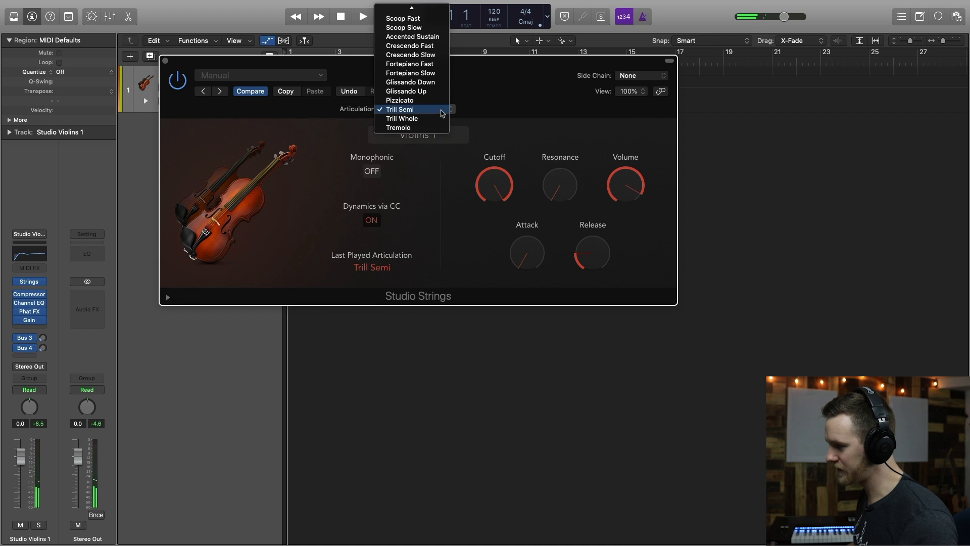
{"action": "left_click", "coordinate": [427, 129]}
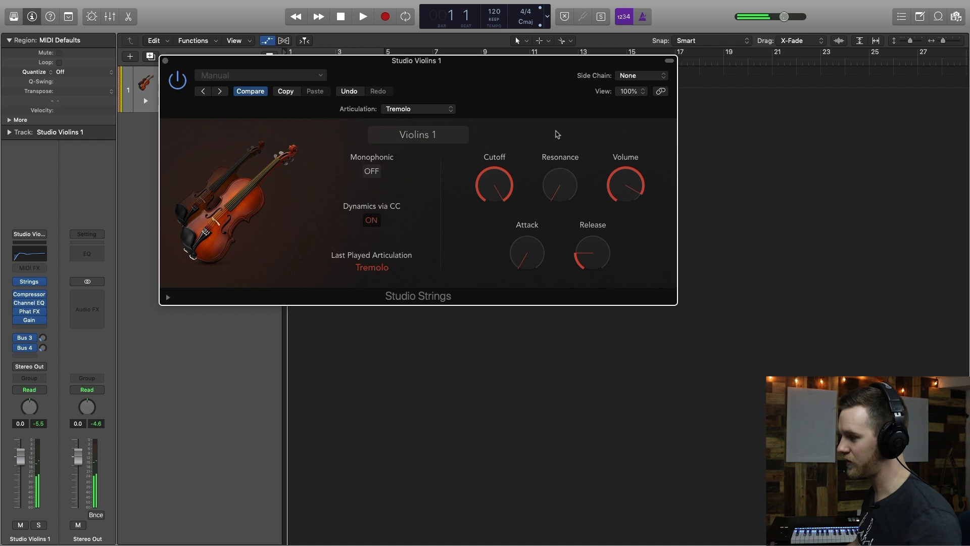
{"action": "left_click", "coordinate": [165, 60]}
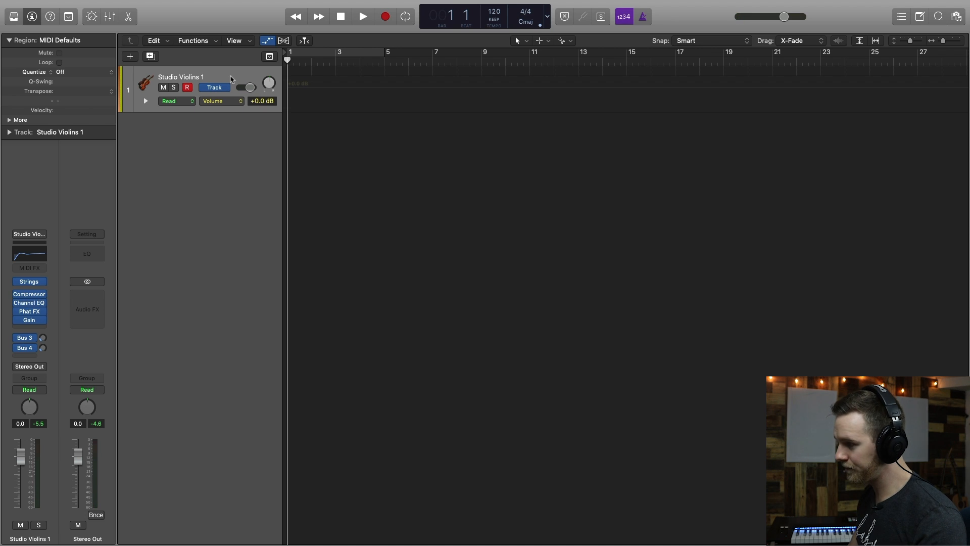
Add a new software instrument track below Studio Violins 1 and duplicate it three times.
{"action": "key", "text": "alt+super+n"}
{"action": "key", "text": "Return"}
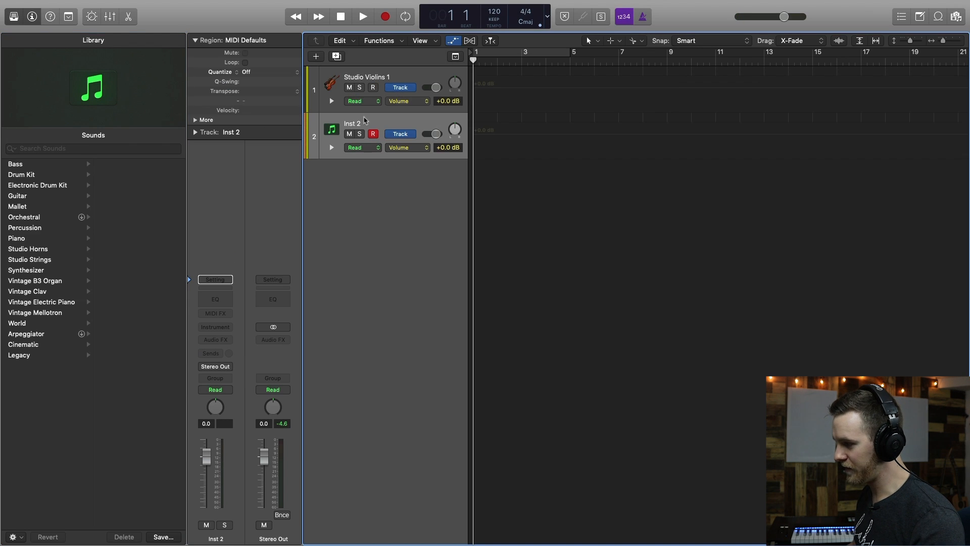
{"action": "key", "text": "super+d"}
{"action": "key", "text": "super+d"}
{"action": "key", "text": "super+d"}
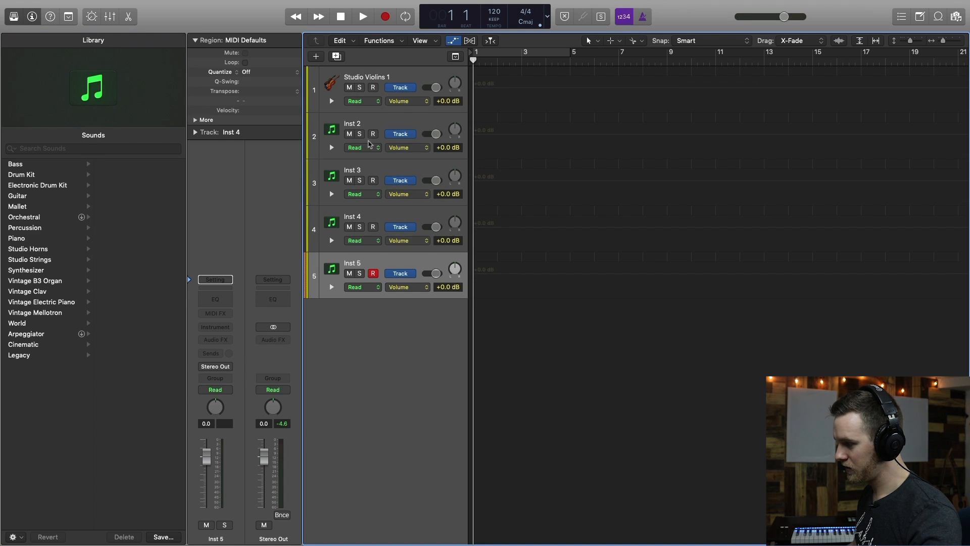
Load the Studio Violins 2 patch from Studio Strings onto the Inst 2 track and select the Inst 3 track.
{"action": "left_click", "coordinate": [368, 144]}
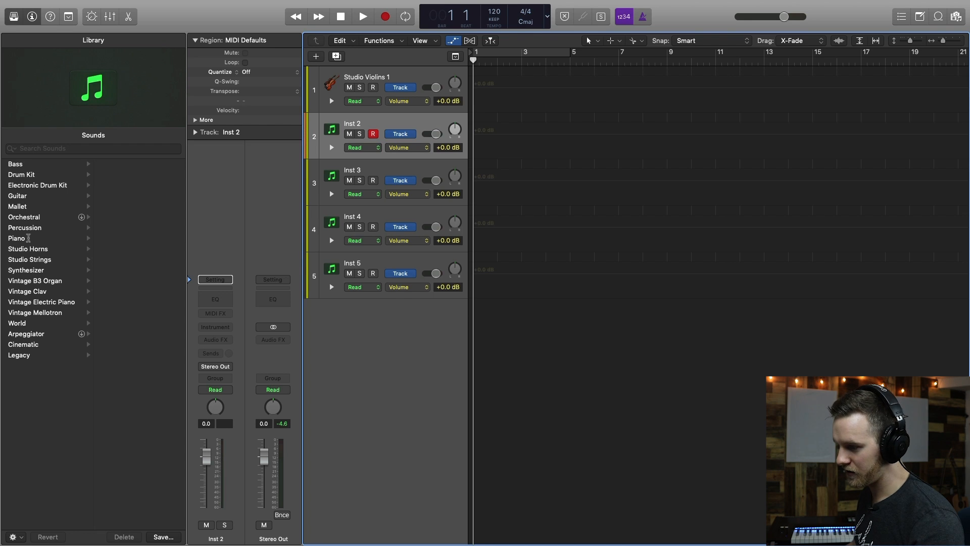
{"action": "left_click", "coordinate": [37, 250]}
{"action": "left_click", "coordinate": [37, 259]}
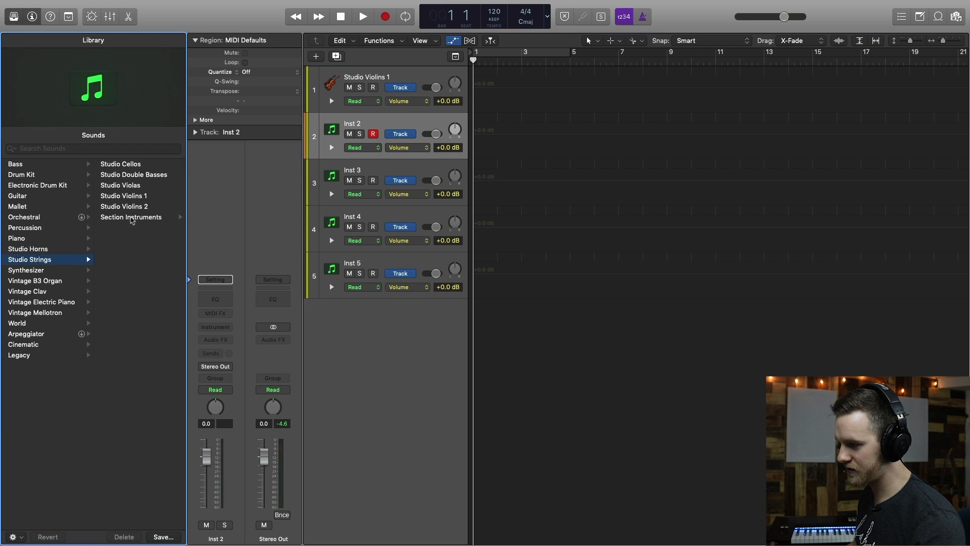
{"action": "left_click", "coordinate": [321, 177]}
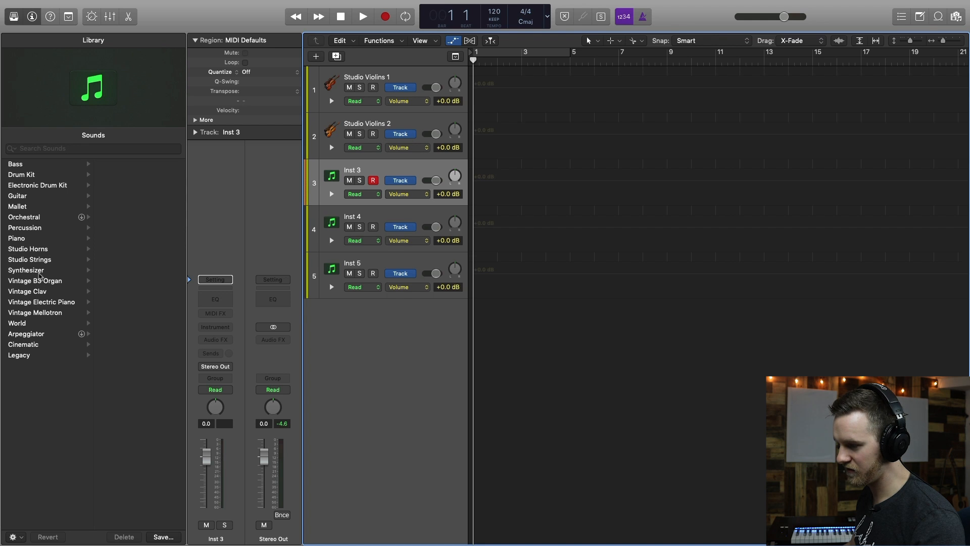
Load the Studio Violas, Studio Cellos and Studio Double Basses patches onto the Inst 3, Inst 4 and Inst 5 tracks respectively.
{"action": "left_click", "coordinate": [47, 260]}
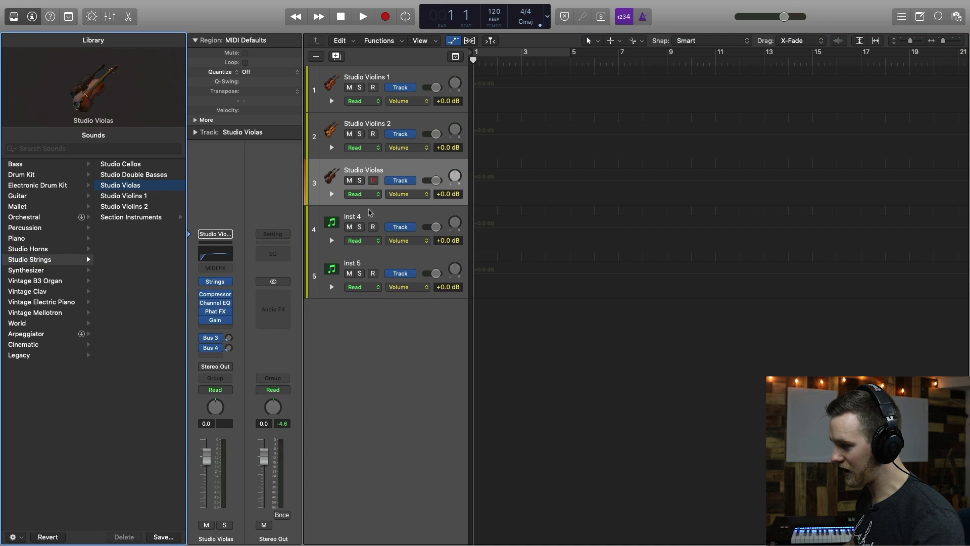
{"action": "key", "text": "Down"}
{"action": "left_click", "coordinate": [26, 261]}
{"action": "left_click", "coordinate": [120, 166]}
{"action": "left_click", "coordinate": [368, 266]}
{"action": "left_click", "coordinate": [26, 260]}
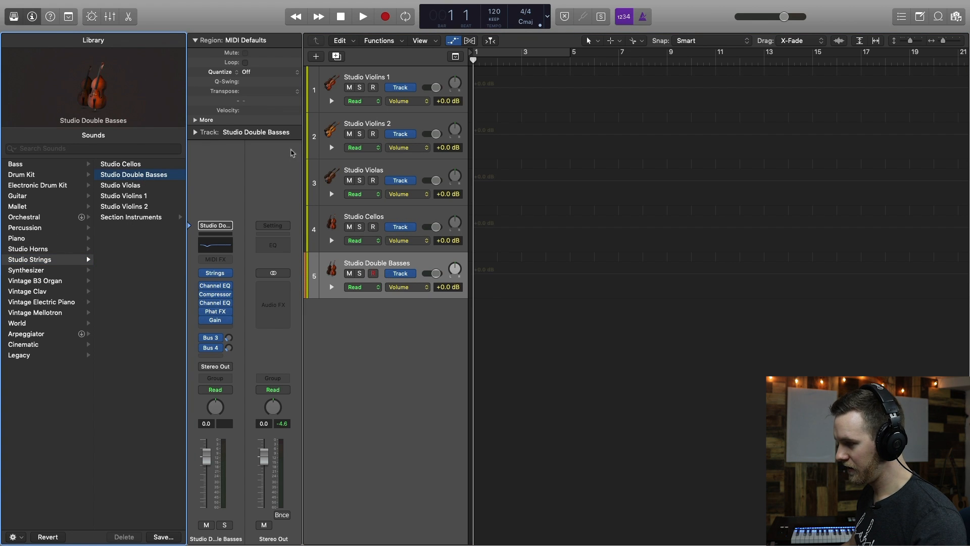
Hide the Library and track automation, and go through the string tracks from Studio Violins 1 to Studio Double Basses.
{"action": "left_click", "coordinate": [14, 17]}
{"action": "key", "text": "a"}
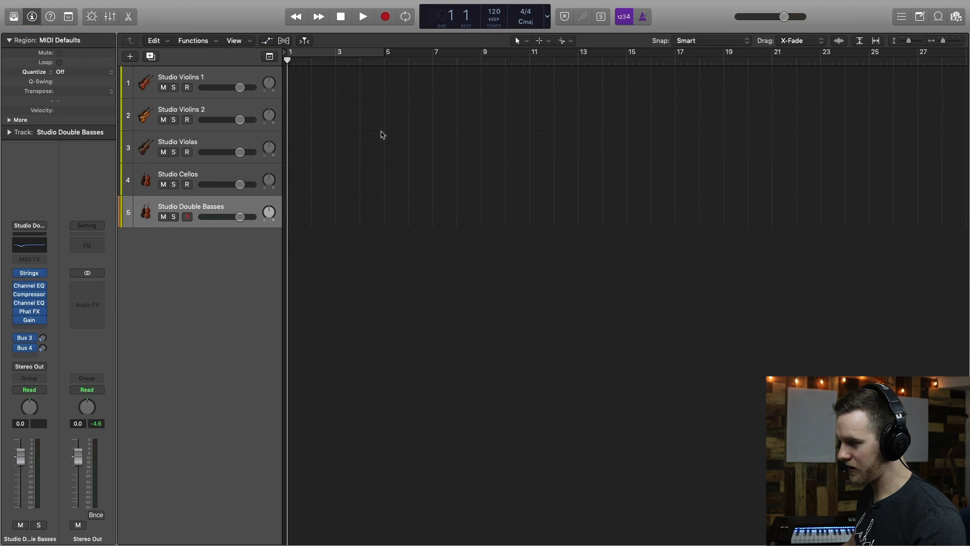
{"action": "left_click", "coordinate": [214, 77]}
{"action": "left_click", "coordinate": [213, 101]}
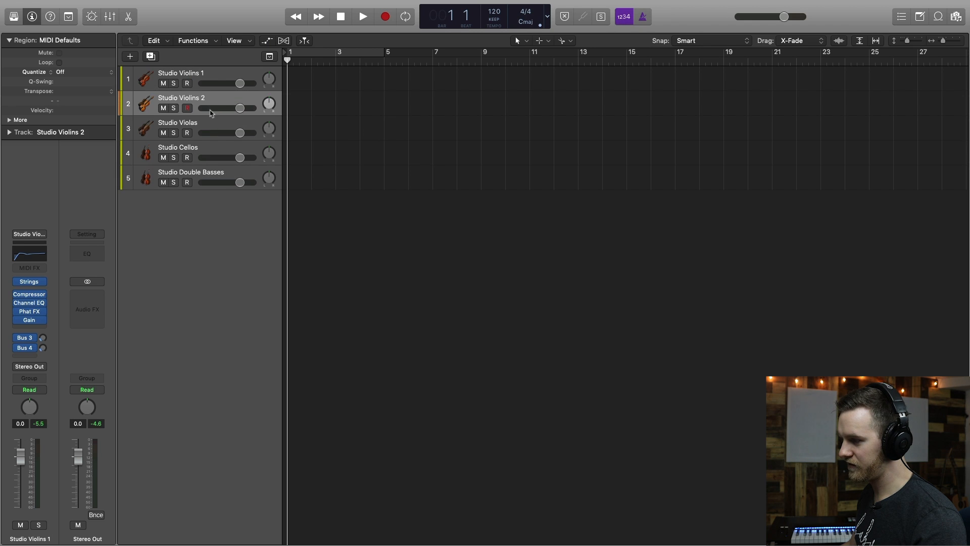
{"action": "left_click", "coordinate": [208, 131]}
{"action": "left_click", "coordinate": [217, 177]}
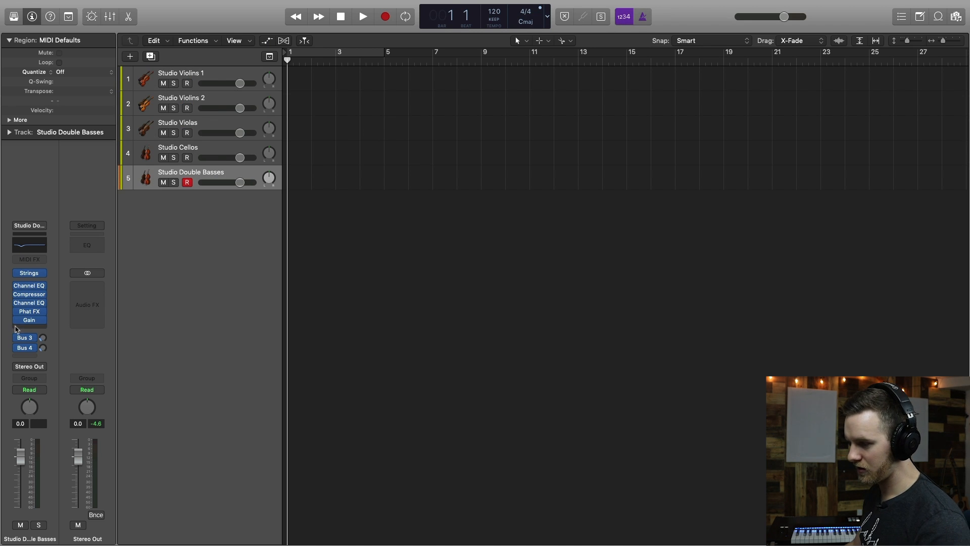
Turn on Dynamics via CC in the Studio Strings instruments on the Studio Double Basses and Studio Violins 2 tracks.
{"action": "left_click", "coordinate": [26, 273]}
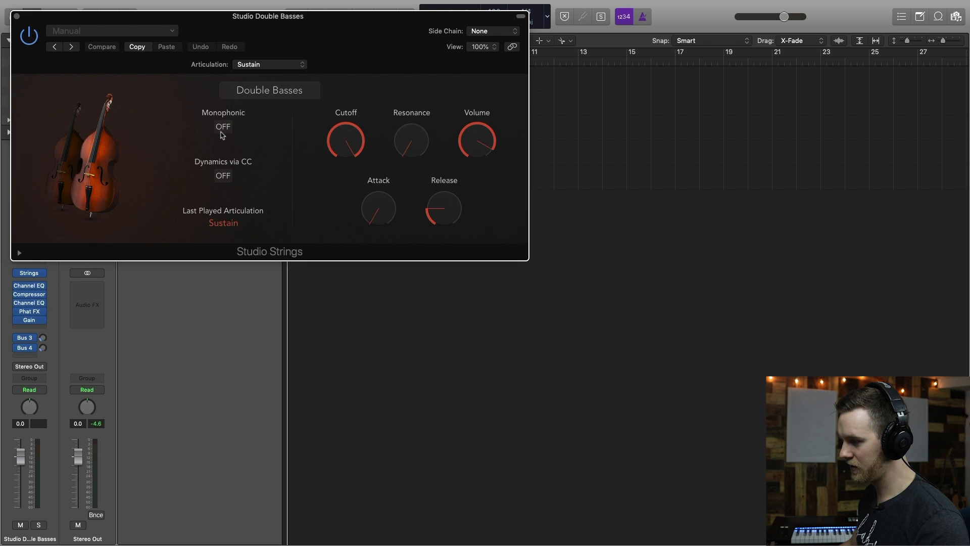
{"action": "left_click", "coordinate": [223, 176]}
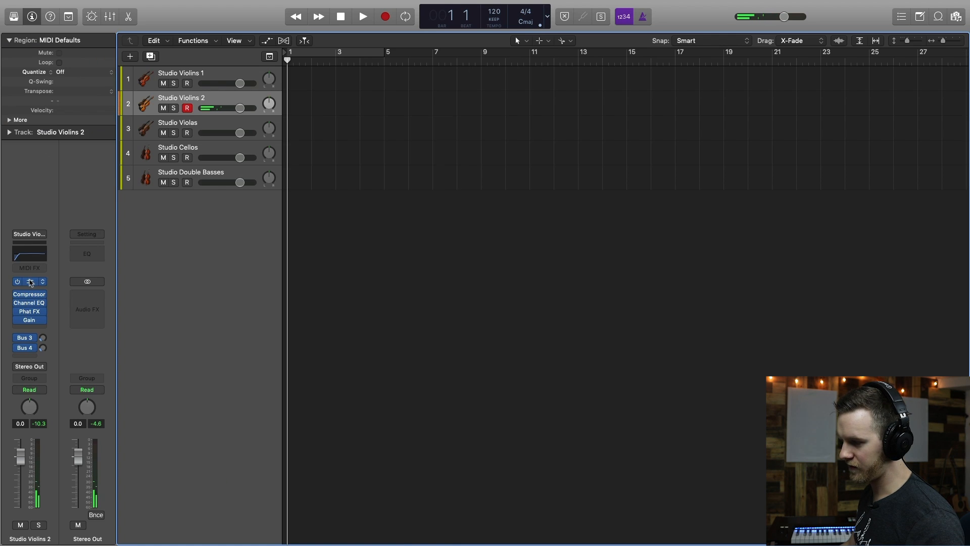
{"action": "left_click", "coordinate": [31, 281]}
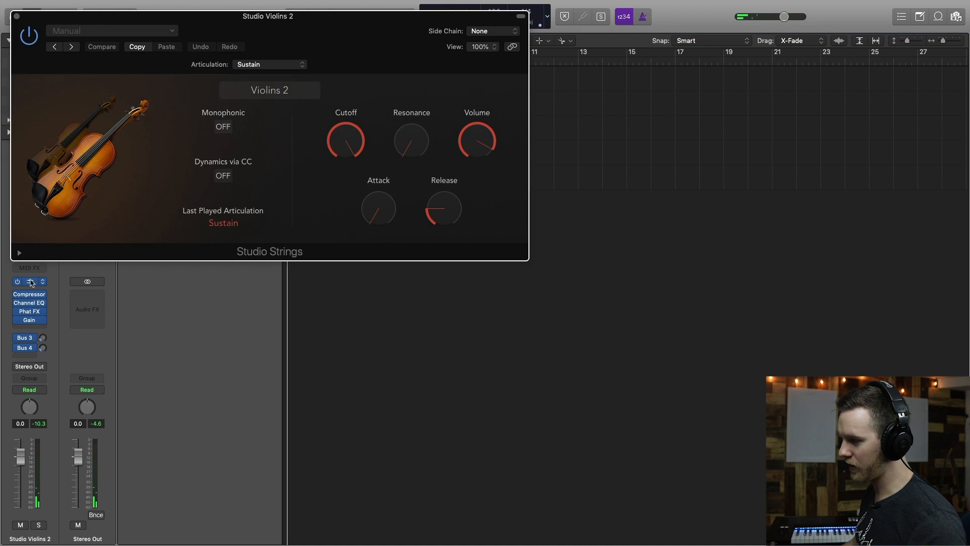
{"action": "left_click", "coordinate": [223, 176]}
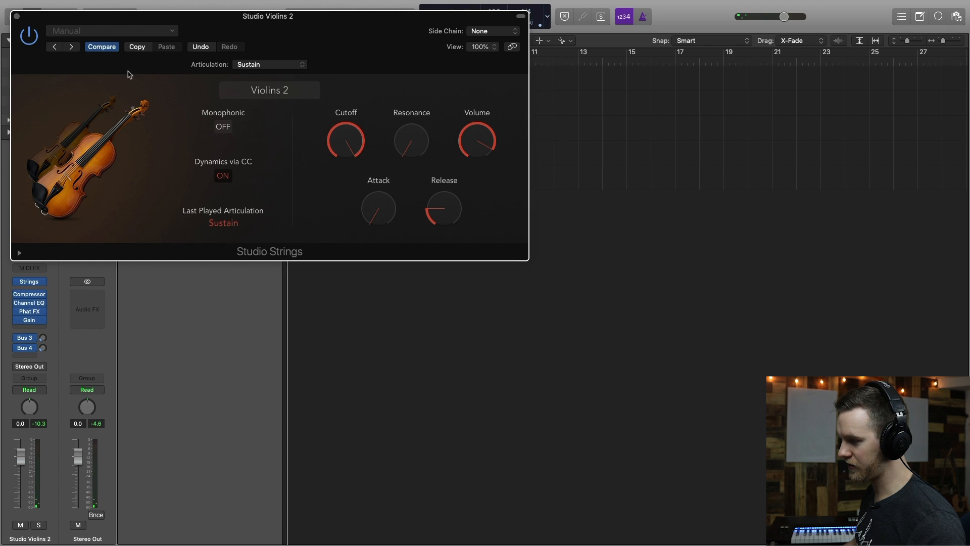
{"action": "left_click", "coordinate": [17, 17]}
Turn on Dynamics via CC in the Studio Strings instruments on the Studio Violas and Studio Cellos tracks.
{"action": "left_click", "coordinate": [164, 125]}
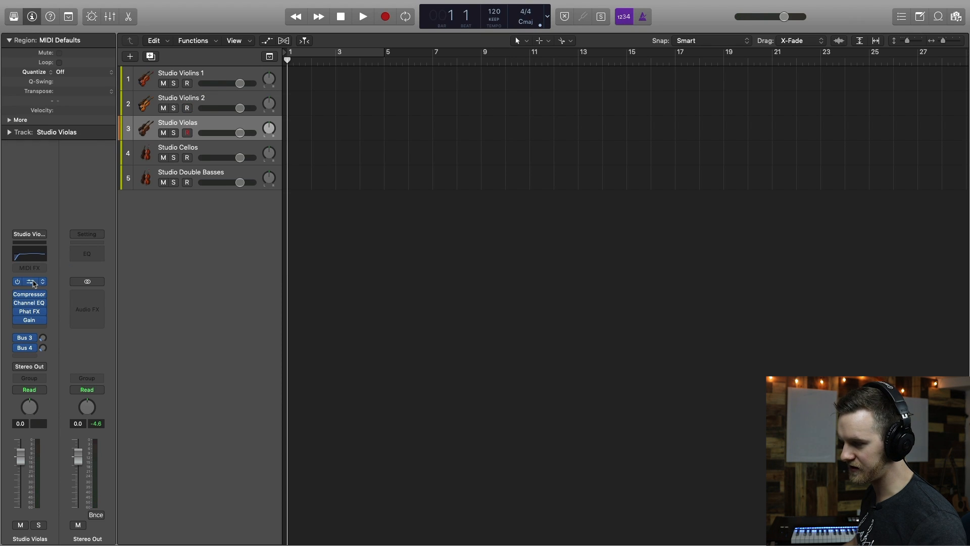
{"action": "left_click", "coordinate": [34, 281]}
{"action": "left_click", "coordinate": [224, 177]}
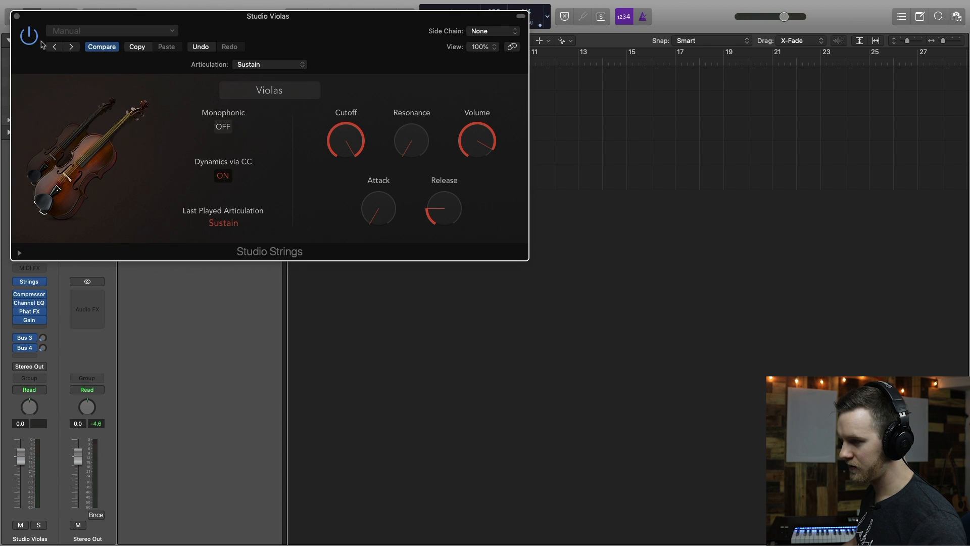
{"action": "left_click", "coordinate": [17, 17]}
{"action": "left_click", "coordinate": [203, 147]}
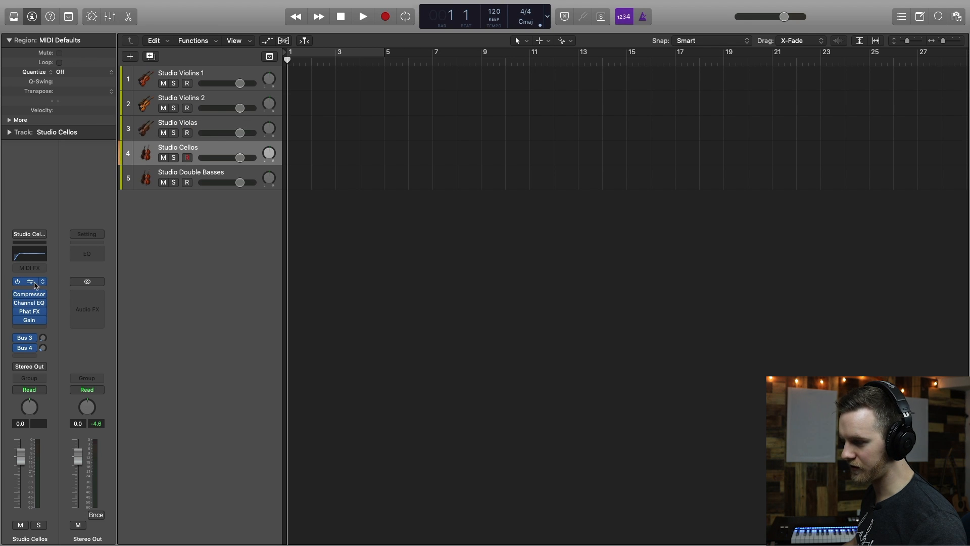
{"action": "left_click", "coordinate": [32, 282]}
{"action": "left_click", "coordinate": [222, 178]}
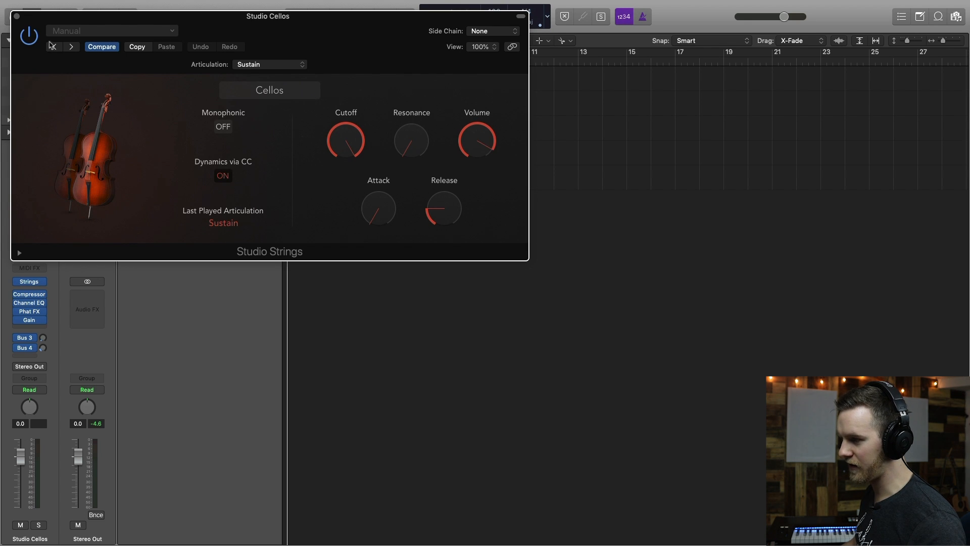
{"action": "left_click", "coordinate": [17, 17]}
Check the Dynamics via CC setting on Studio Double Basses while auditioning it, and close the instrument window.
{"action": "left_click", "coordinate": [200, 177]}
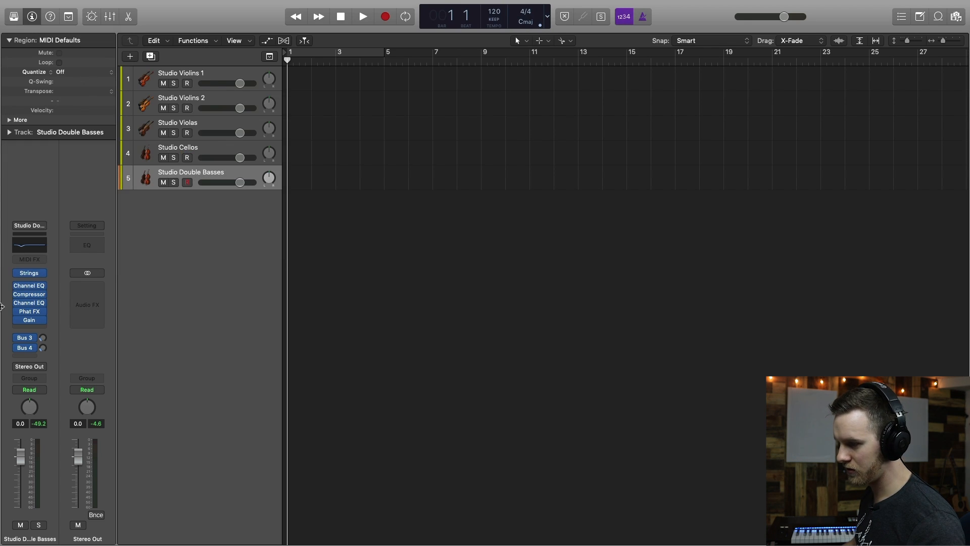
{"action": "left_click", "coordinate": [29, 274]}
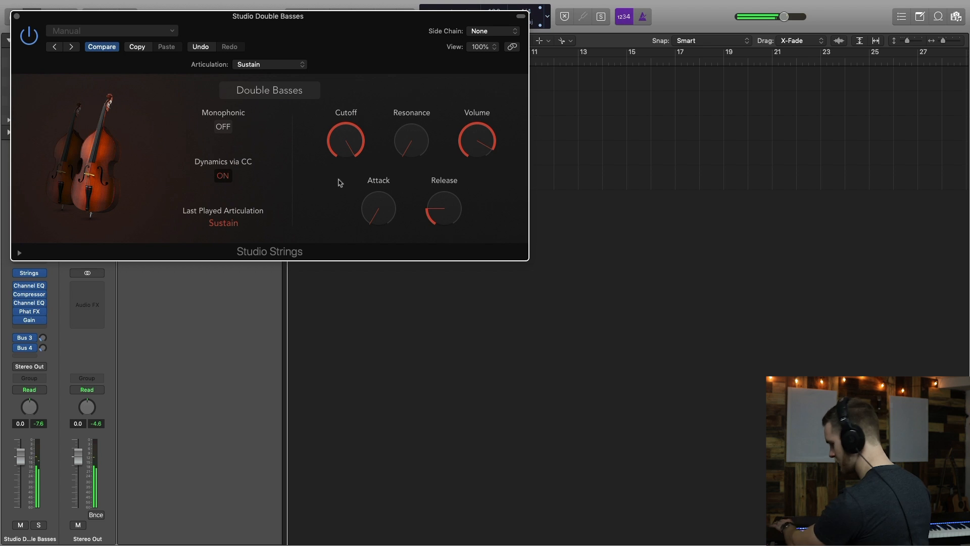
{"action": "key", "text": "super+w"}
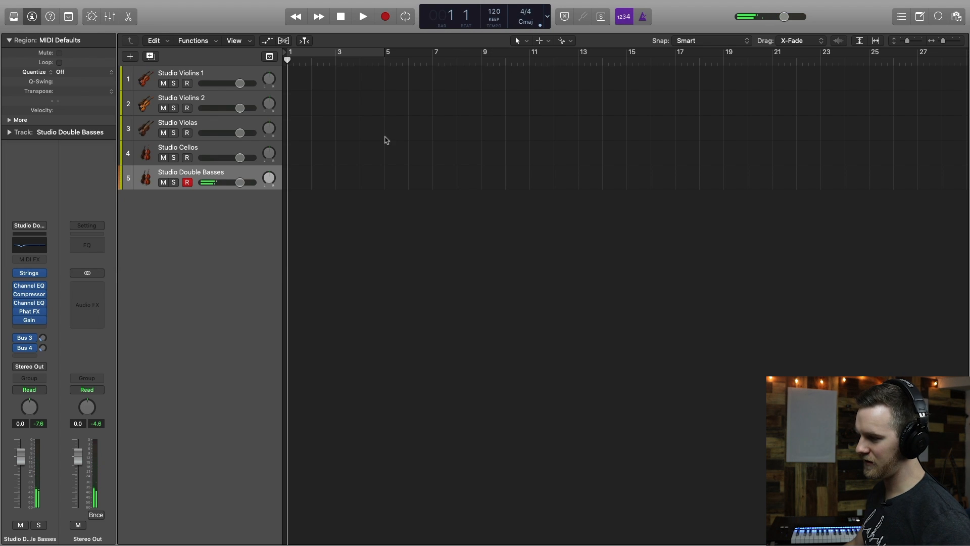
Create a new software instrument track named Piano above Studio Violins 1.
{"action": "left_click", "coordinate": [219, 149]}
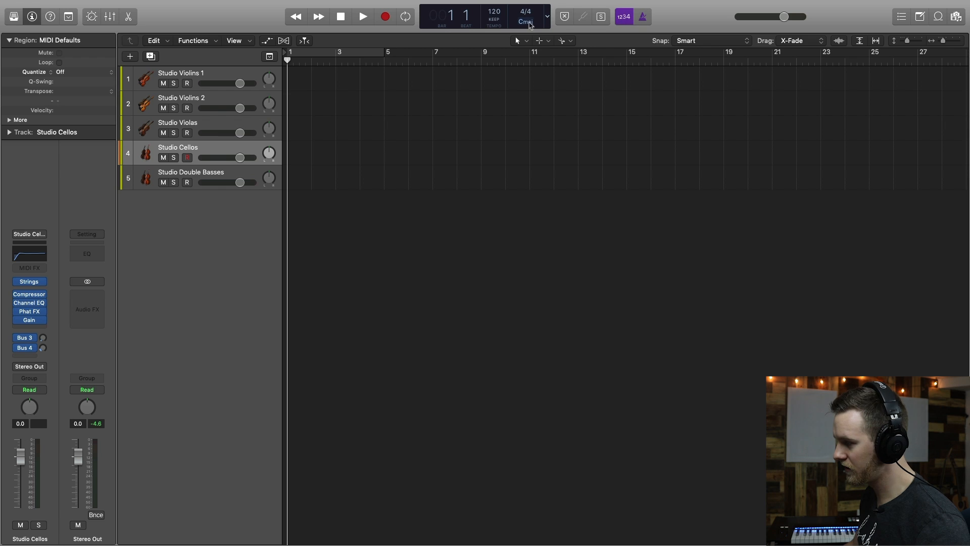
{"action": "key", "text": "alt+super+n"}
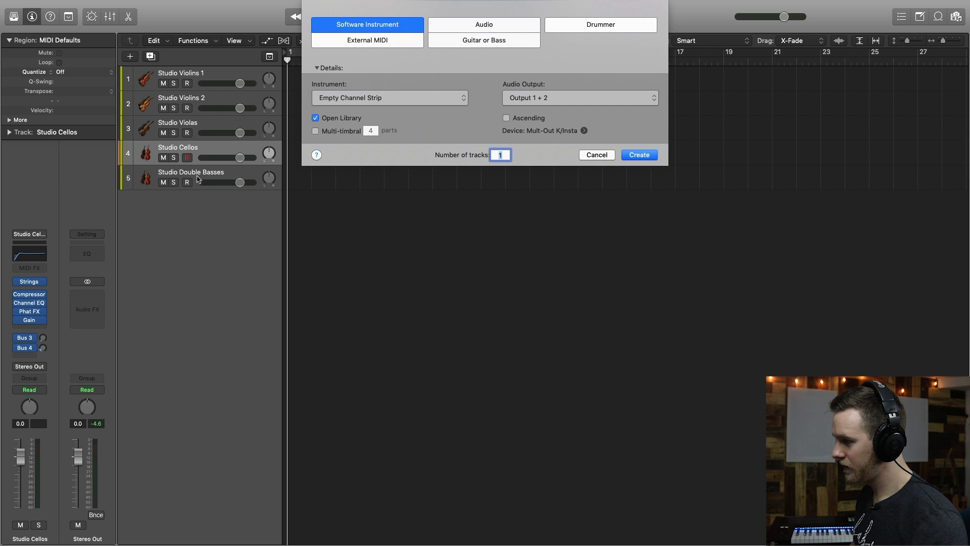
{"action": "left_click", "coordinate": [388, 101]}
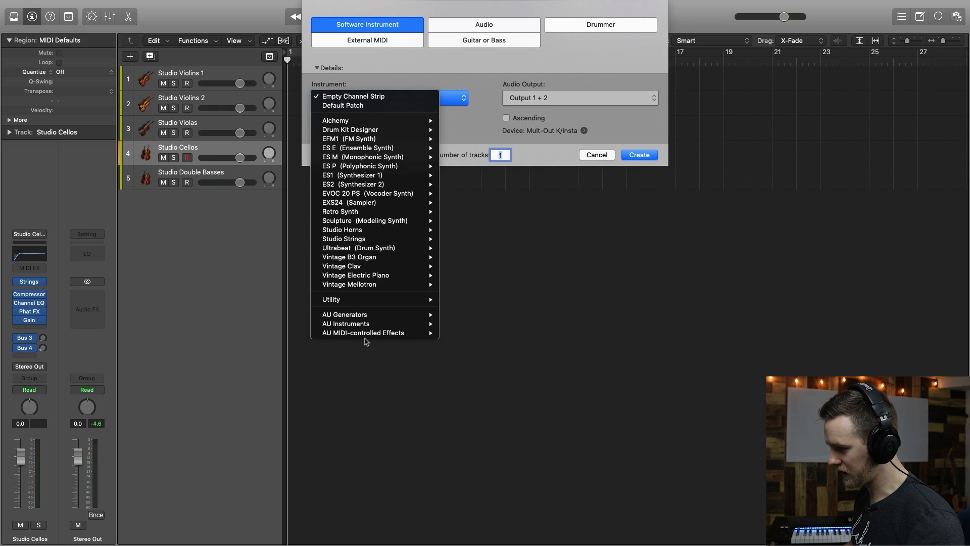
{"action": "mouse_move", "coordinate": [367, 323]}
{"action": "mouse_move", "coordinate": [485, 340]}
{"action": "mouse_move", "coordinate": [506, 361]}
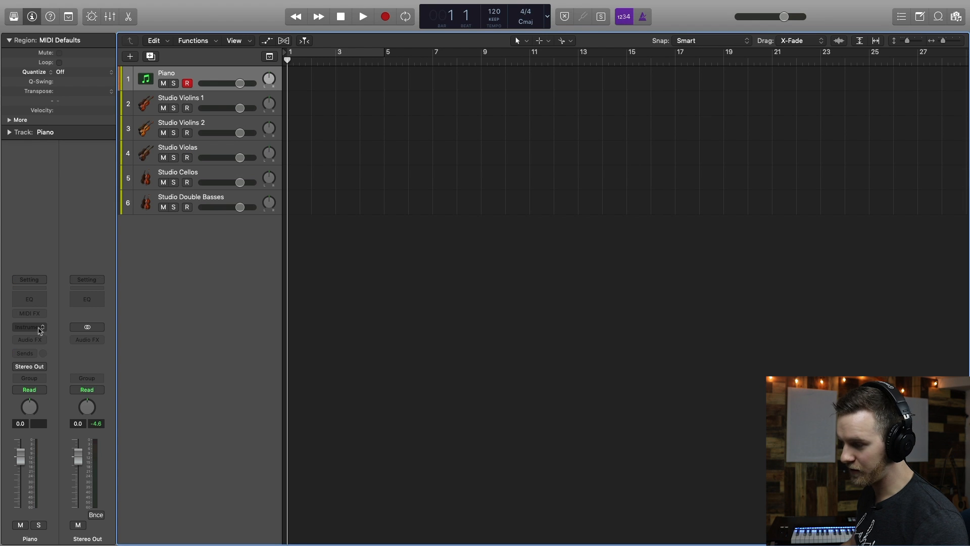
Insert Kontakt 5 on the Piano track and load The Giant.nki from The Giant library.
{"action": "left_click", "coordinate": [38, 328]}
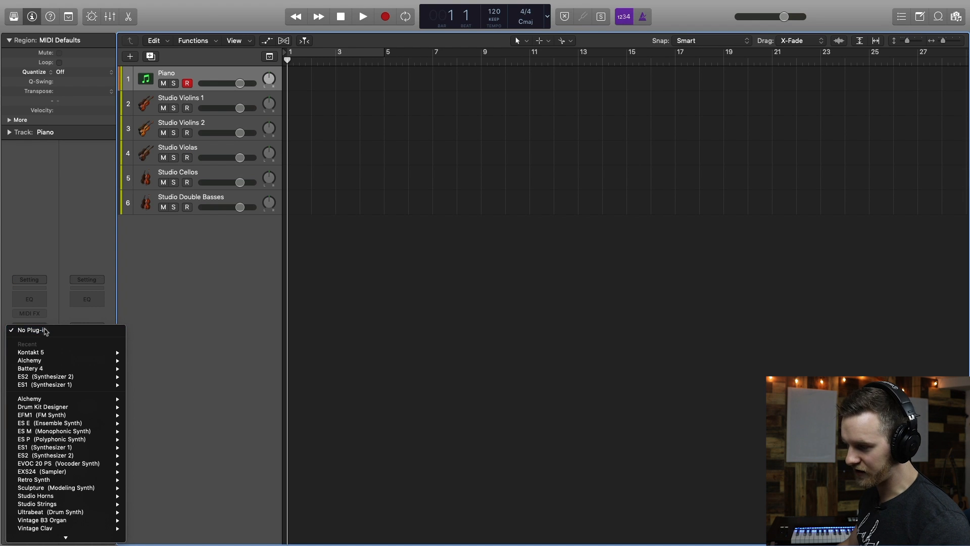
{"action": "mouse_move", "coordinate": [48, 353]}
{"action": "left_click", "coordinate": [162, 355]}
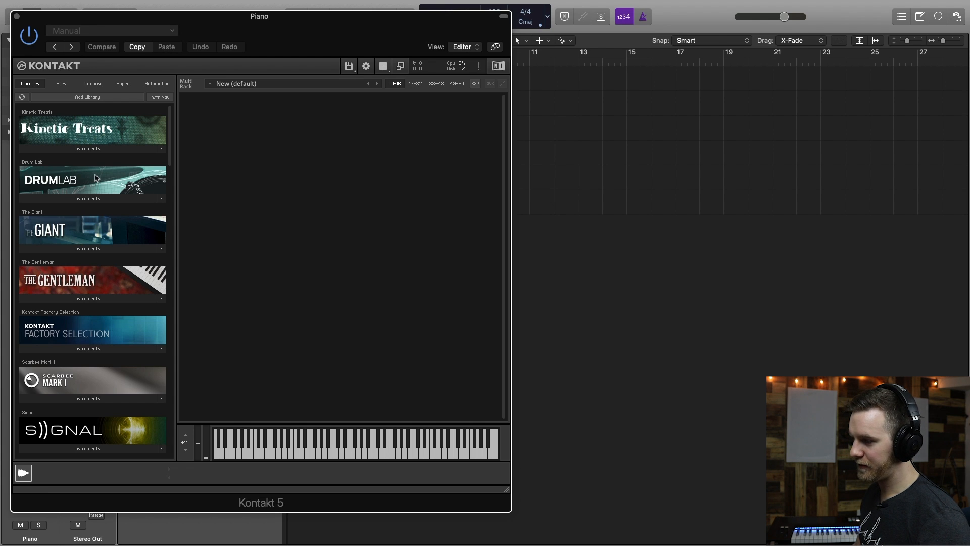
{"action": "left_click", "coordinate": [96, 251]}
{"action": "double_click", "coordinate": [52, 270]}
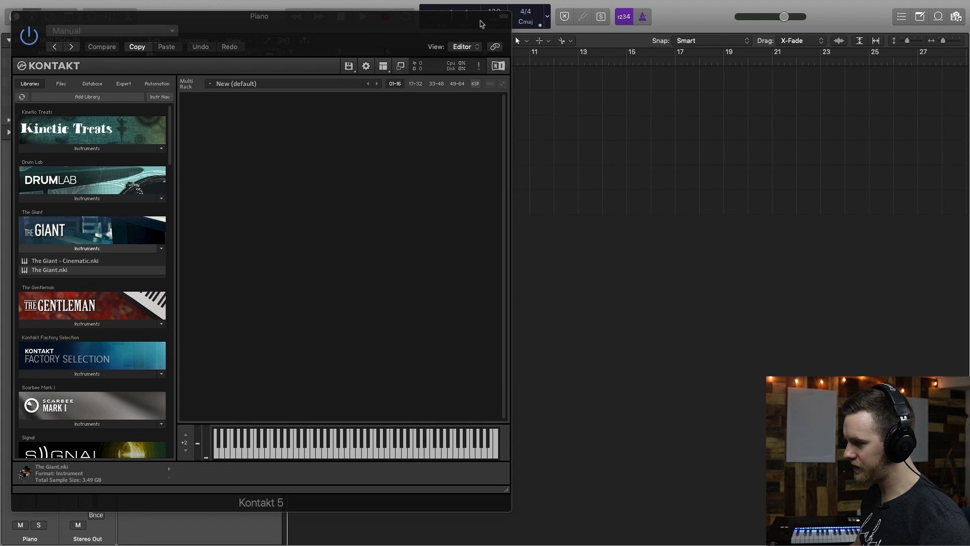
{"action": "left_click", "coordinate": [503, 16]}
{"action": "left_click_drag", "start_coordinate": [490, 15], "coordinate": [580, 5]}
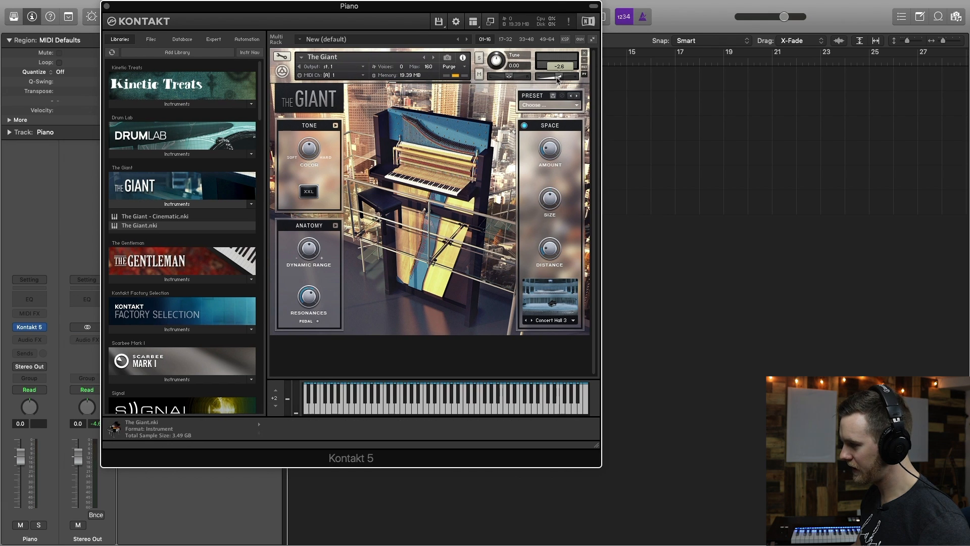
Choose the Concert Hall preset for The Giant and close the Kontakt window.
{"action": "left_click", "coordinate": [549, 104]}
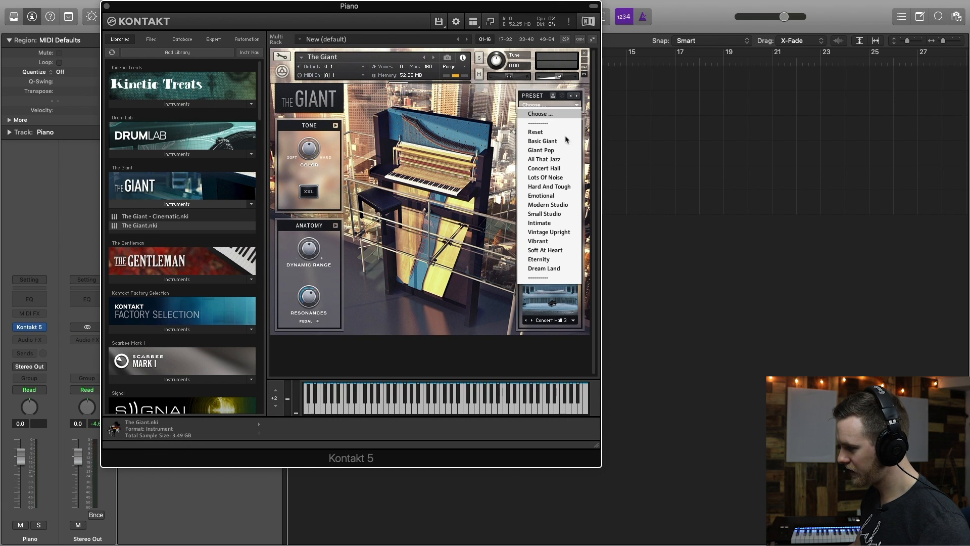
{"action": "left_click", "coordinate": [548, 147]}
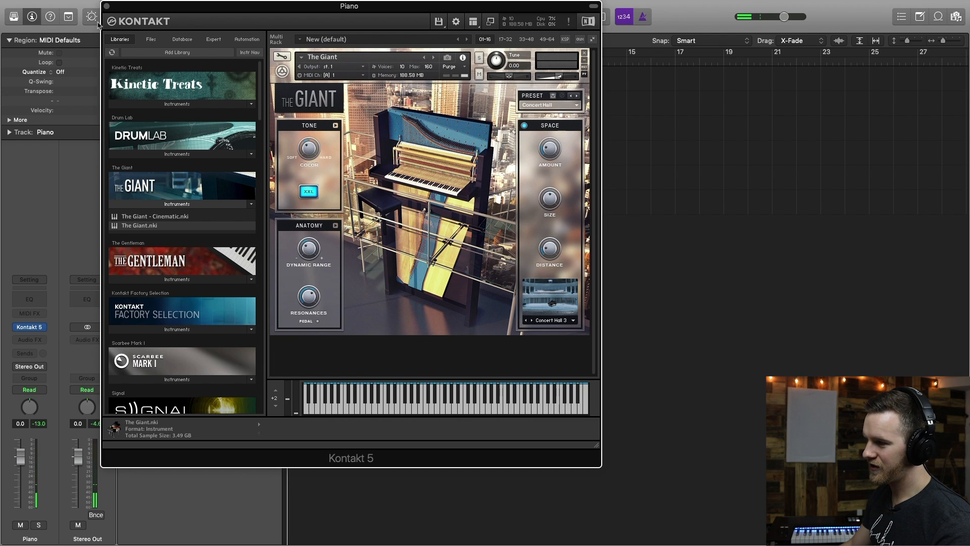
{"action": "left_click", "coordinate": [106, 6]}
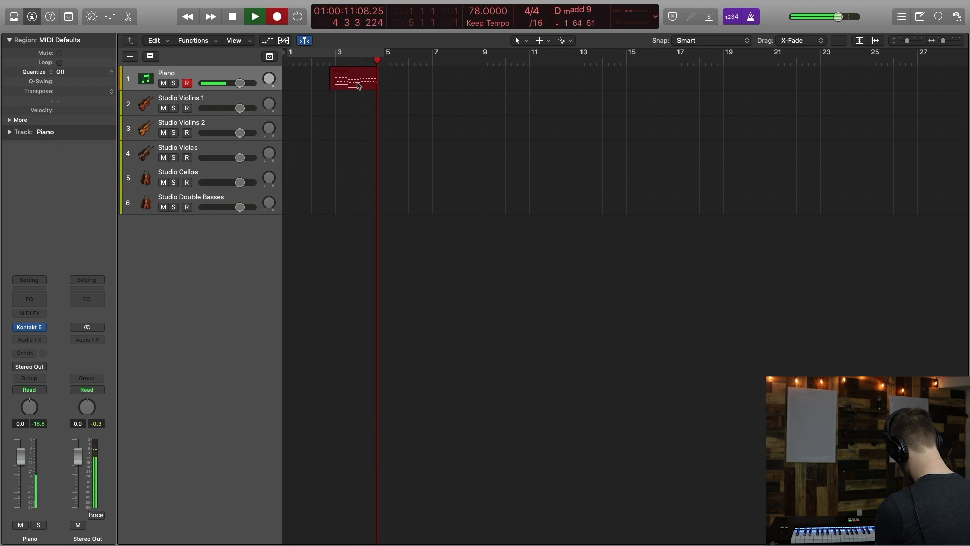
Finish recording the piano part, quantize all its notes to 1/16 Note, and trim the region to bars 3 to 5.
{"action": "key", "text": "space"}
{"action": "left_click", "coordinate": [377, 127]}
{"action": "double_click", "coordinate": [353, 76]}
{"action": "key", "text": "super+a"}
{"action": "key", "text": "q"}
{"action": "left_click_drag", "start_coordinate": [426, 84], "coordinate": [387, 87]}
{"action": "key", "text": "Delete"}
Lower the project tempo to 70 while playing back the piano, and repeat the piano region up to bar 11.
{"action": "left_click", "coordinate": [364, 76]}
{"action": "left_click_drag", "start_coordinate": [485, 4], "coordinate": [485, 11]}
{"action": "double_click", "coordinate": [345, 64]}
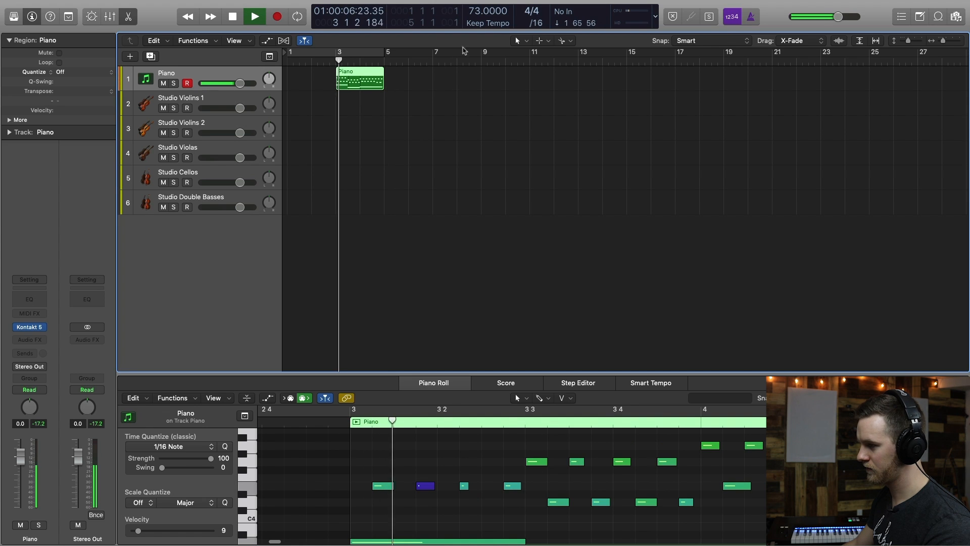
{"action": "left_click", "coordinate": [458, 118]}
{"action": "left_click_drag", "start_coordinate": [477, 13], "coordinate": [477, 21]}
{"action": "left_click", "coordinate": [341, 80]}
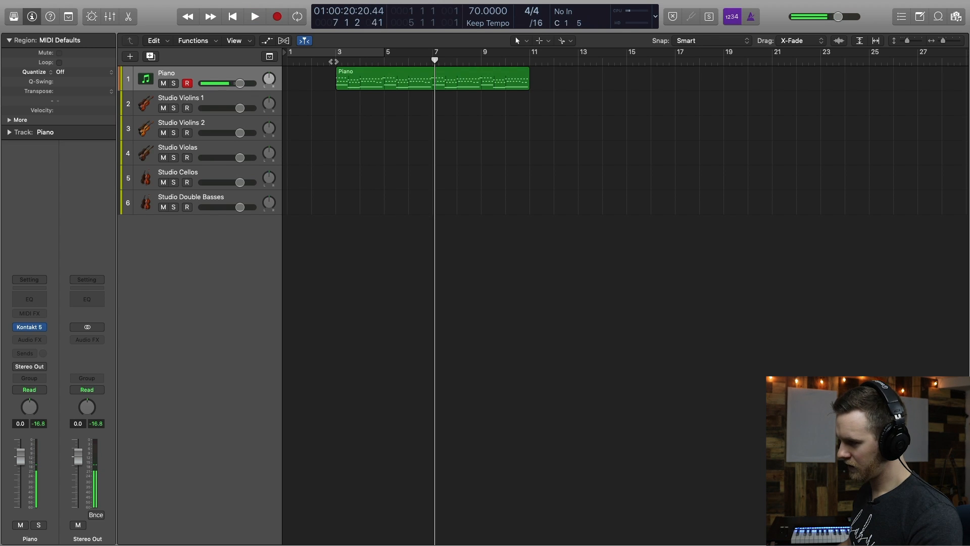
Set the Studio Violins 1 articulation to Sustain and close its instrument window.
{"action": "left_click", "coordinate": [214, 98]}
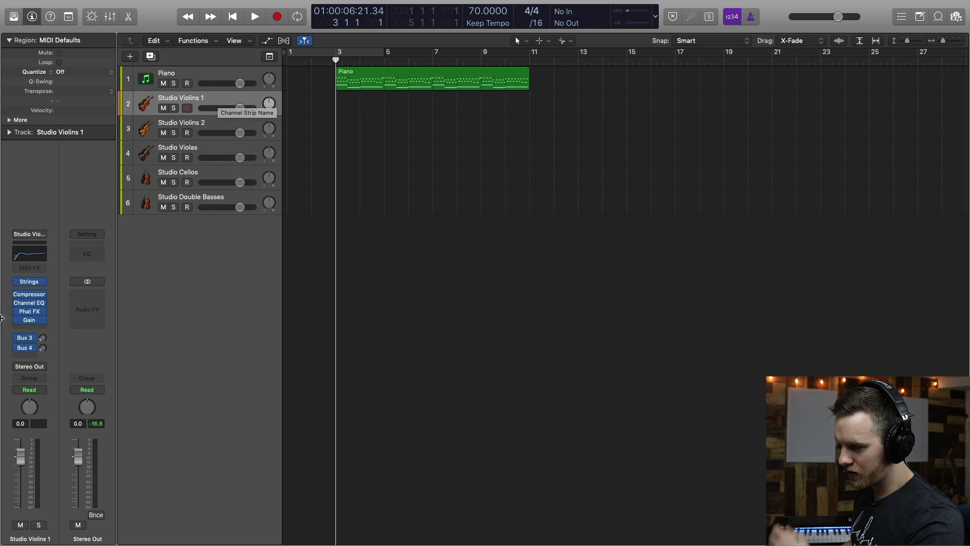
{"action": "left_click", "coordinate": [30, 282]}
{"action": "left_click", "coordinate": [417, 109]}
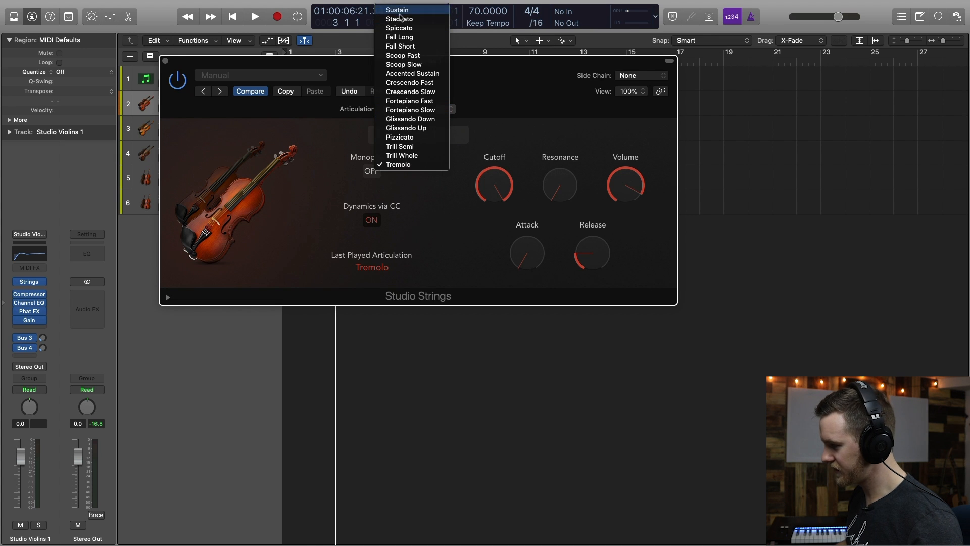
{"action": "left_click", "coordinate": [400, 10]}
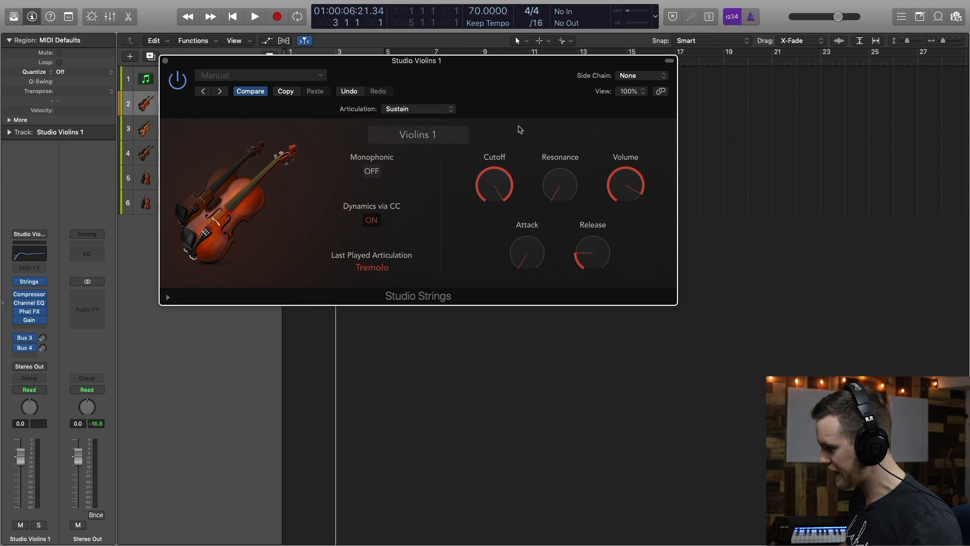
{"action": "left_click", "coordinate": [165, 60]}
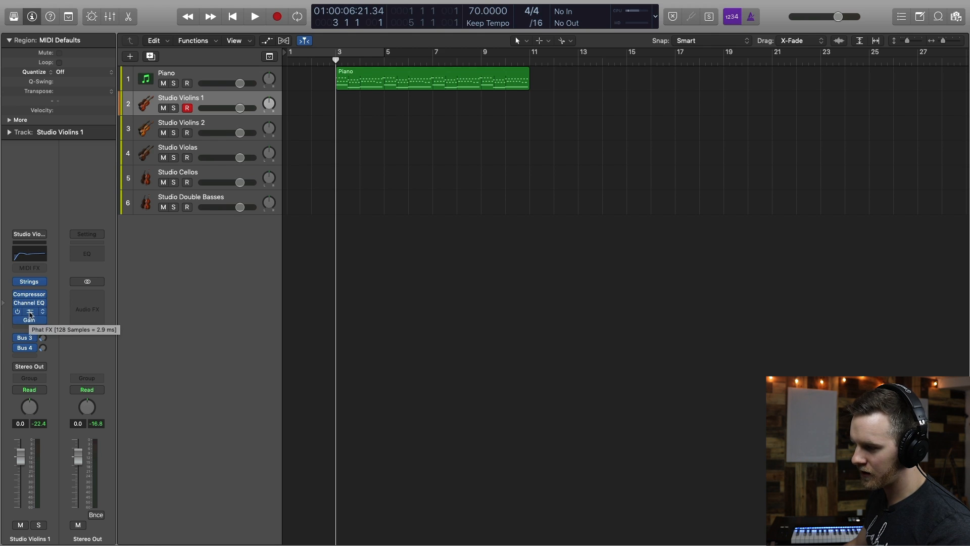
Inspect the Bus 3 and Bus 4 reverb sends on the Studio Violins 1 channel strip.
{"action": "left_click", "coordinate": [44, 339]}
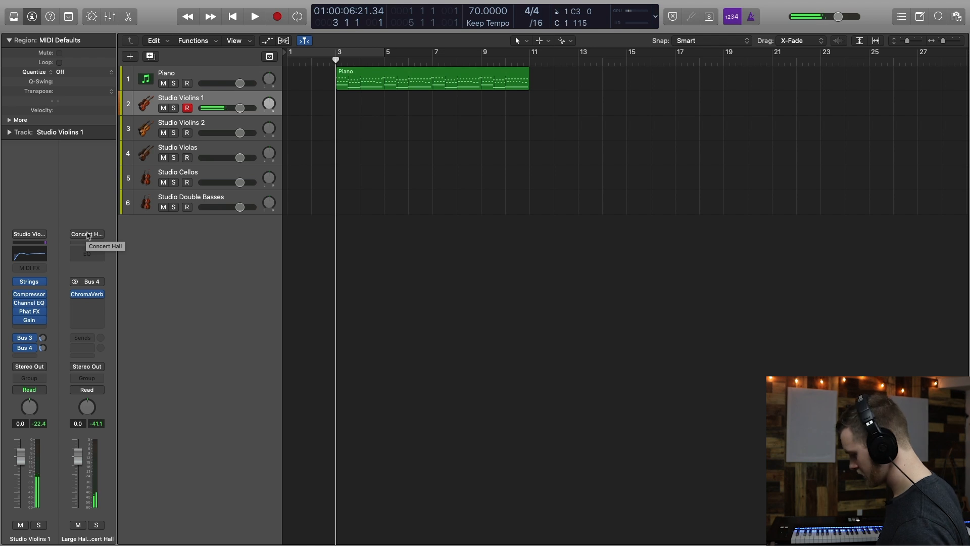
{"action": "left_click", "coordinate": [43, 348]}
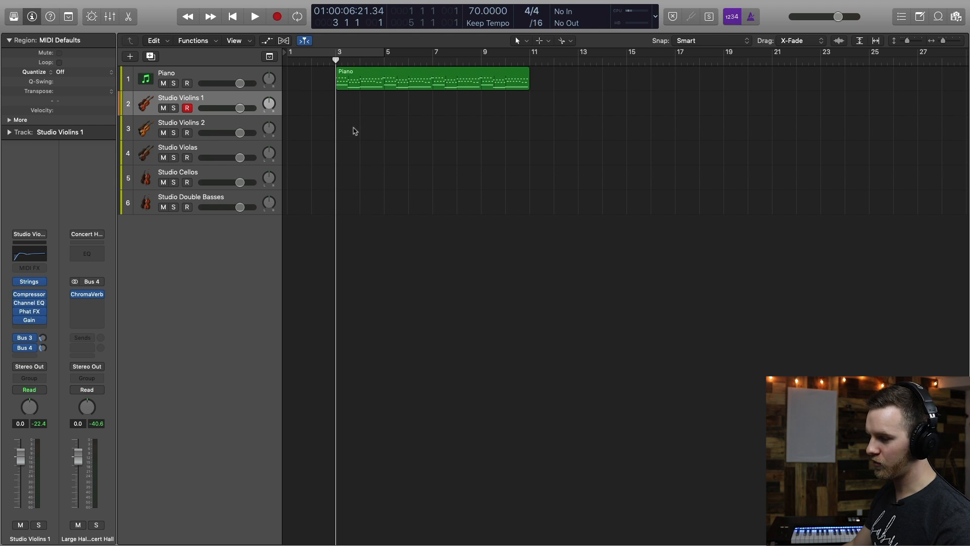
Adjust the reverb send levels on the Studio Violins 2, Studio Violas, Studio Cellos and Studio Double Basses channel strips.
{"action": "left_click", "coordinate": [219, 120]}
{"action": "left_click_drag", "start_coordinate": [42, 350], "coordinate": [45, 342]}
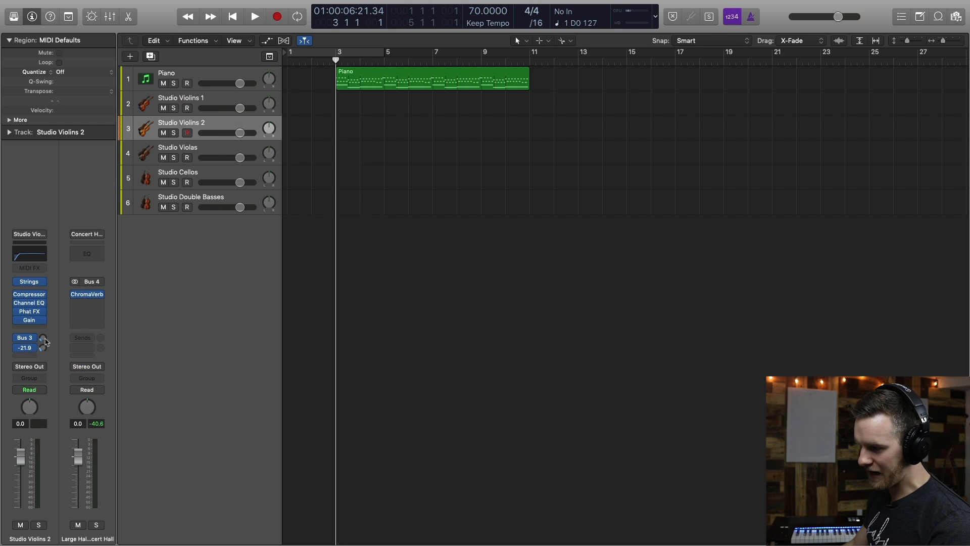
{"action": "left_click", "coordinate": [213, 147]}
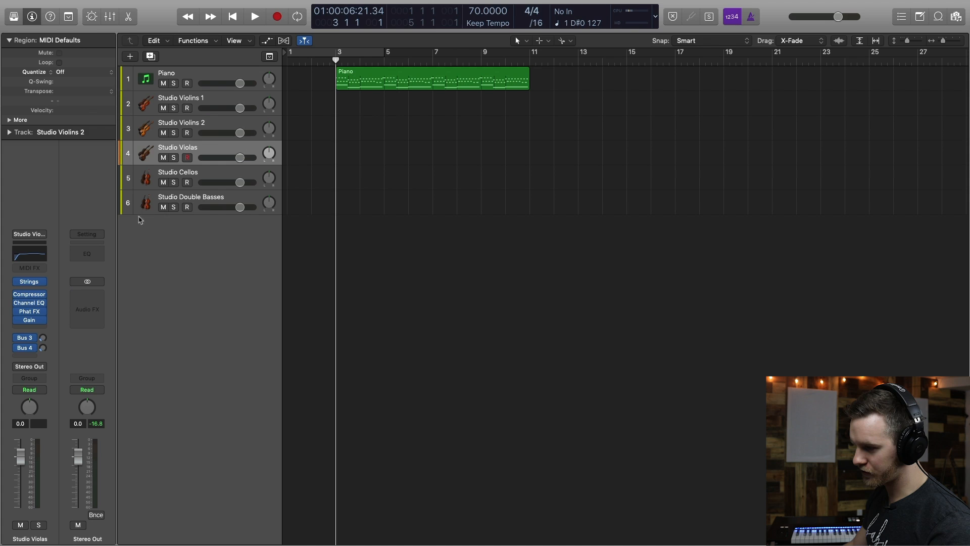
{"action": "key", "text": "Down"}
{"action": "left_click", "coordinate": [44, 347]}
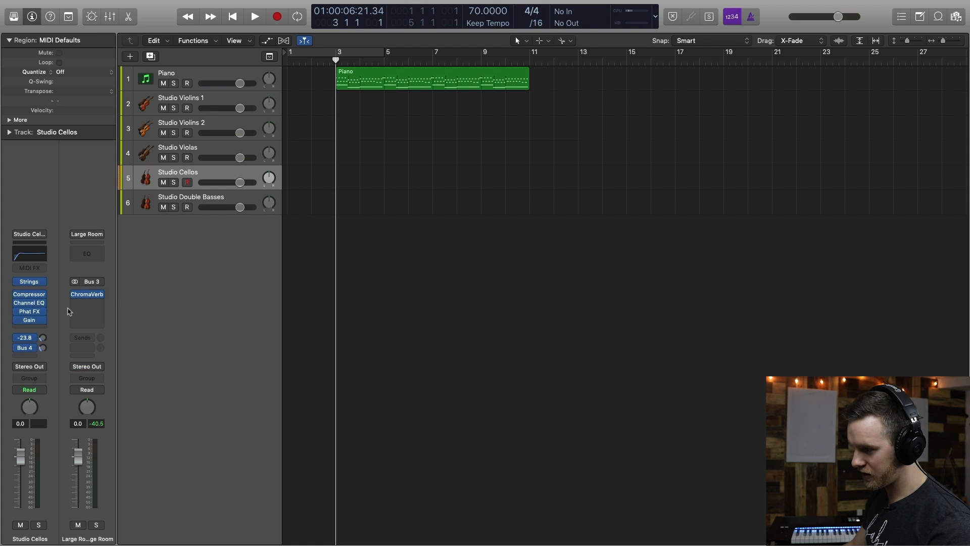
{"action": "left_click", "coordinate": [183, 199]}
{"action": "left_click", "coordinate": [44, 347]}
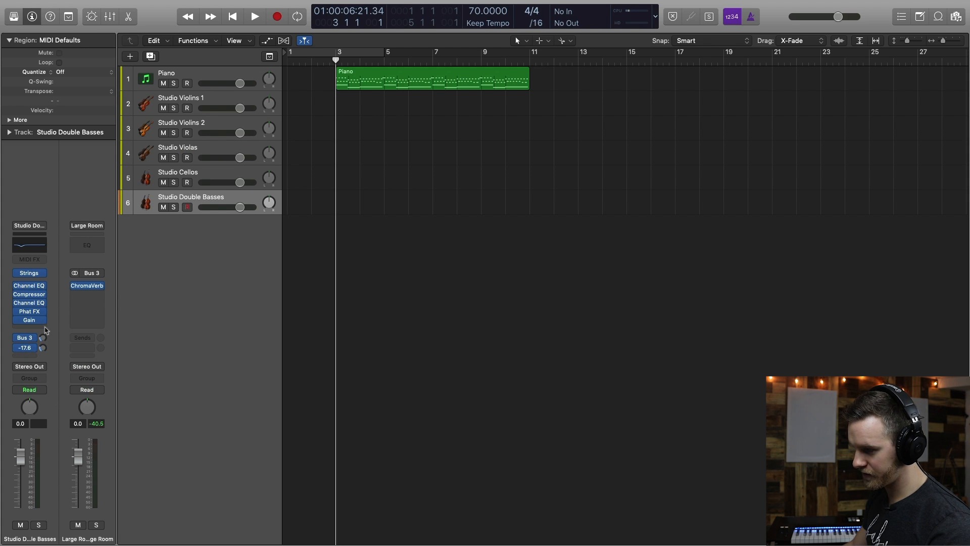
Record a sustained melody on the Studio Violins 1 track over the piano from bar 3 to bar 11.
{"action": "left_click", "coordinate": [221, 100]}
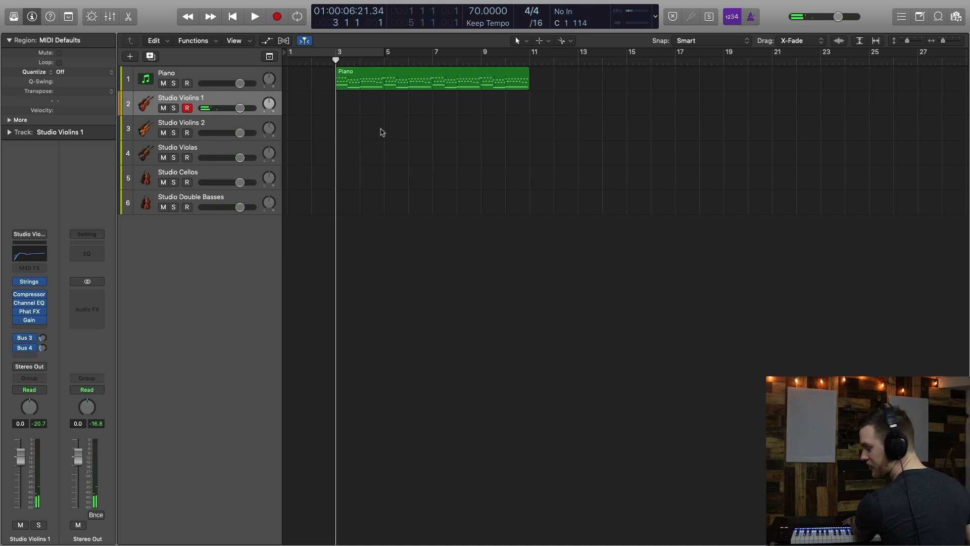
{"action": "key", "text": "r"}
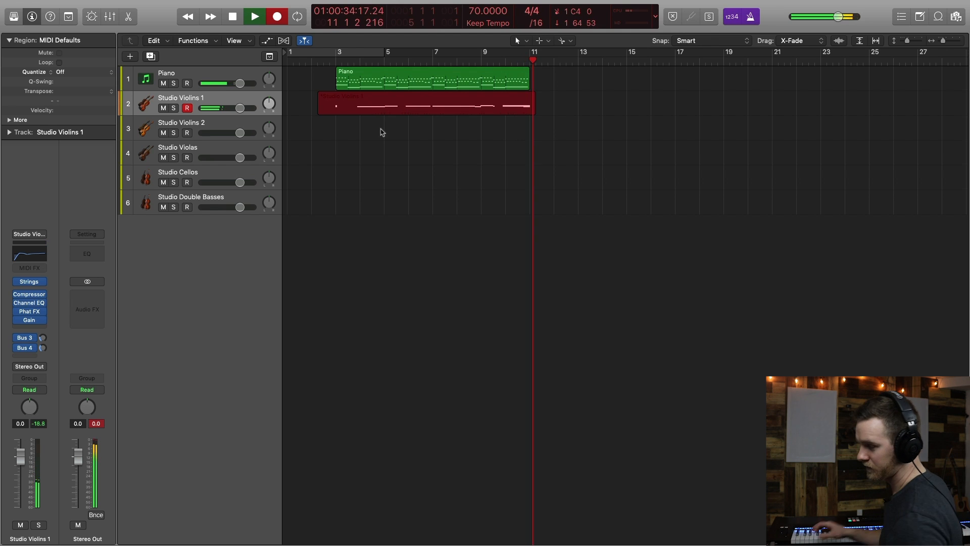
{"action": "key", "text": "space"}
Open the Studio Violins 1 region in the Piano Roll and quantize all its notes to 1/8 Note.
{"action": "key", "text": "e"}
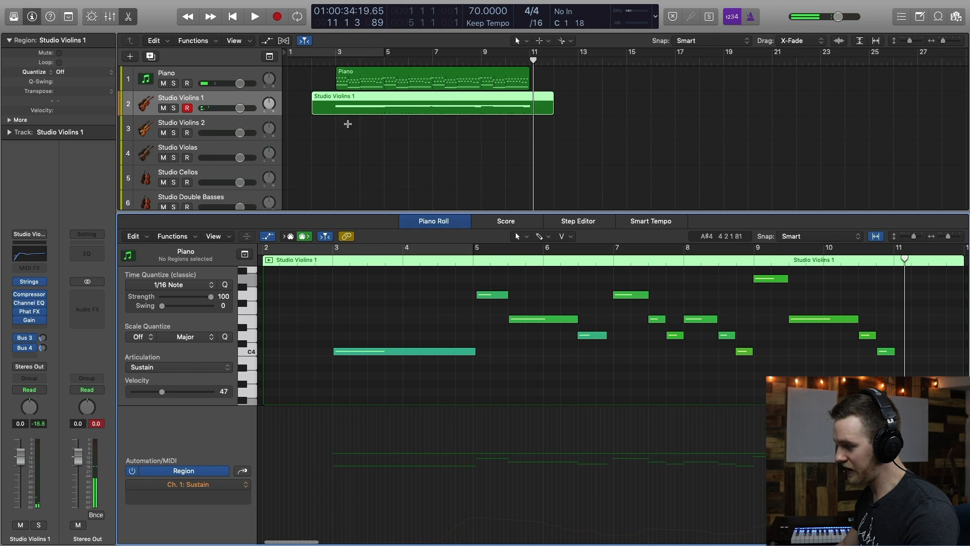
{"action": "left_click", "coordinate": [411, 286]}
{"action": "left_click_drag", "start_coordinate": [477, 294], "coordinate": [474, 295]}
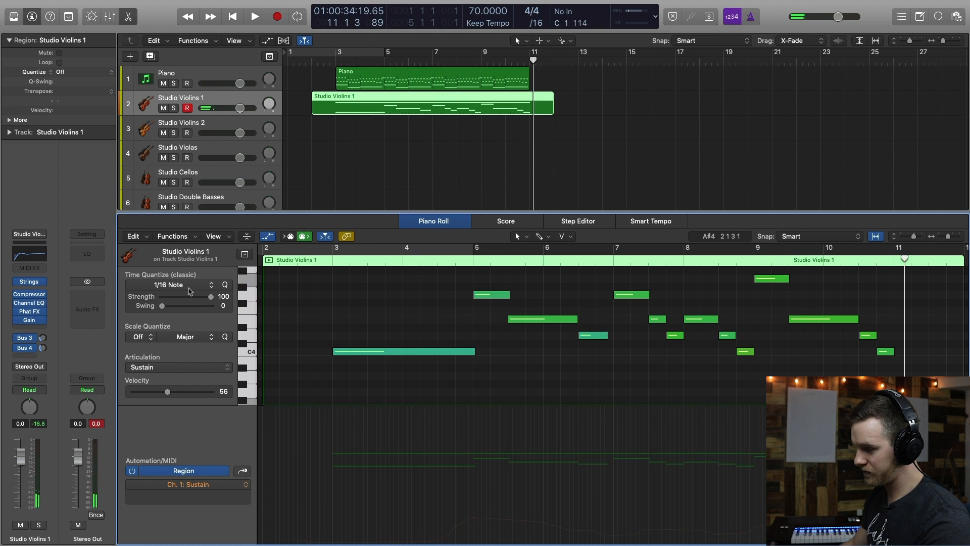
{"action": "left_click", "coordinate": [183, 285]}
{"action": "left_click", "coordinate": [152, 338]}
{"action": "key", "text": "super+a"}
{"action": "left_click", "coordinate": [349, 256]}
{"action": "left_click", "coordinate": [272, 239]}
{"action": "left_click_drag", "start_coordinate": [351, 212], "coordinate": [352, 166]}
{"action": "left_click", "coordinate": [388, 280]}
{"action": "scroll", "coordinate": [388, 281], "scroll_direction": "up", "scroll_amount": 5}
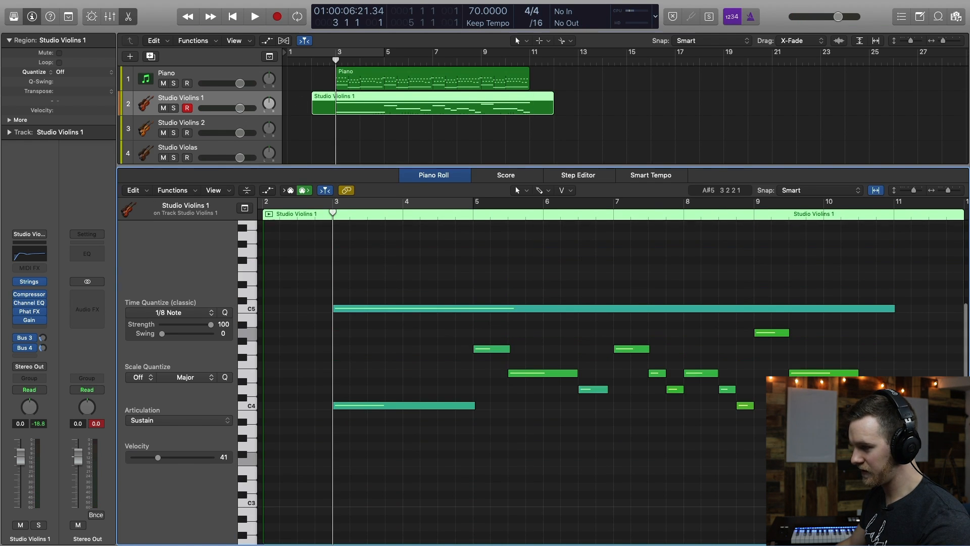
Lower the Studio Violins 1 volume to -3.3 dB and set its Bus 4 reverb send to -10.8 during playback.
{"action": "left_click_drag", "start_coordinate": [240, 108], "coordinate": [232, 108]}
{"action": "key", "text": "space"}
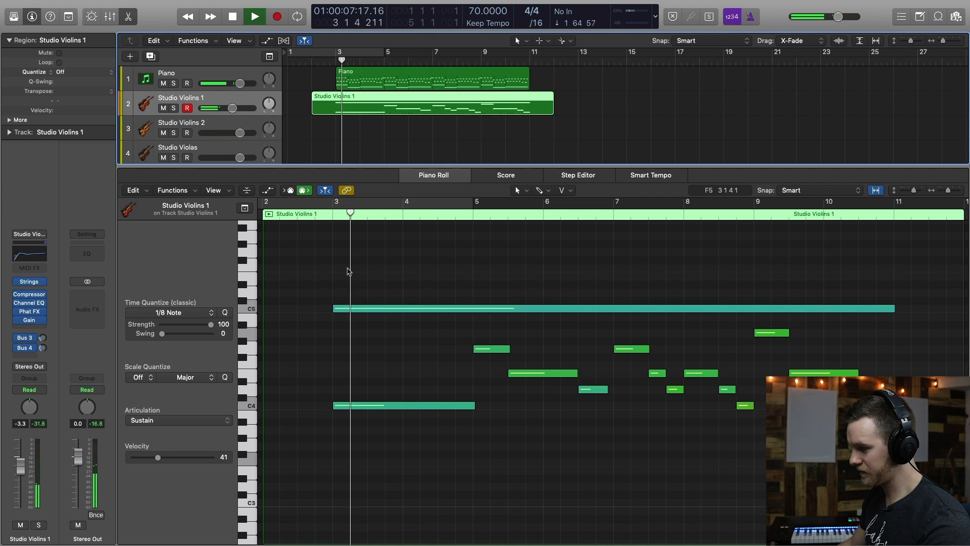
{"action": "left_click", "coordinate": [43, 348]}
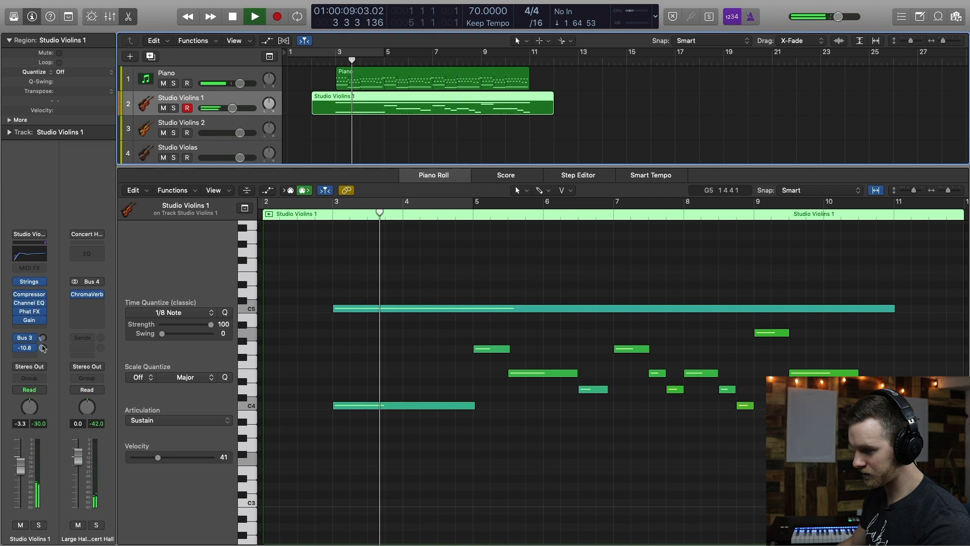
Play back the Studio Violins 1 part with the piano from bar 3 to judge its sound.
{"action": "left_click", "coordinate": [28, 281]}
{"action": "key", "text": "space"}
{"action": "key", "text": "space"}
{"action": "key", "text": "space"}
{"action": "left_click_drag", "start_coordinate": [409, 60], "coordinate": [447, 185]}
{"action": "left_click", "coordinate": [331, 64]}
{"action": "key", "text": "space"}
{"action": "left_click_drag", "start_coordinate": [476, 298], "coordinate": [477, 267]}
{"action": "left_click", "coordinate": [150, 177]}
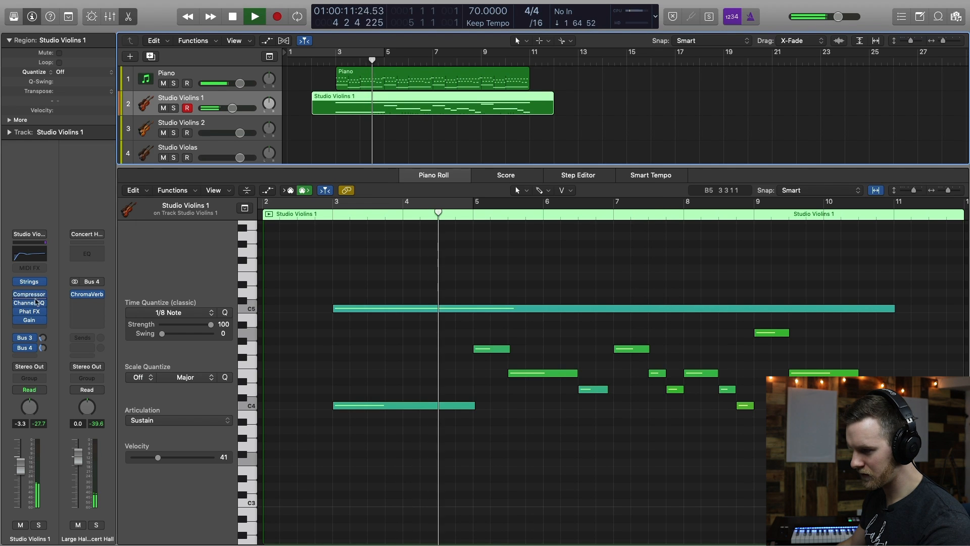
Set the high shelf of the Studio Violins 1 Channel EQ to 3700 Hz and -3.5 dB, and close the plug-in.
{"action": "left_click", "coordinate": [37, 301]}
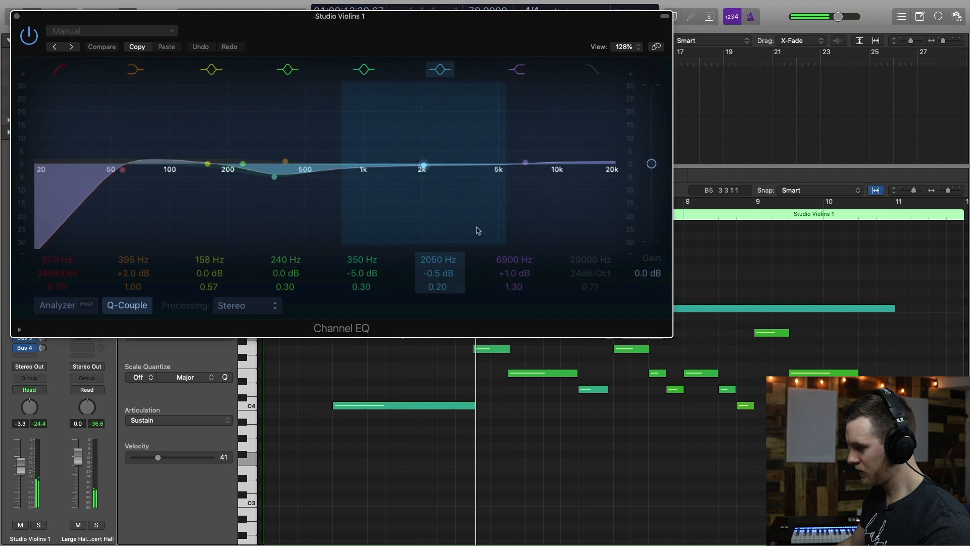
{"action": "mouse_move", "coordinate": [514, 273]}
{"action": "left_mouse_down"}
{"action": "mouse_move", "coordinate": [514, 286]}
{"action": "mouse_move", "coordinate": [509, 262]}
{"action": "mouse_move", "coordinate": [509, 272]}
{"action": "left_mouse_up"}
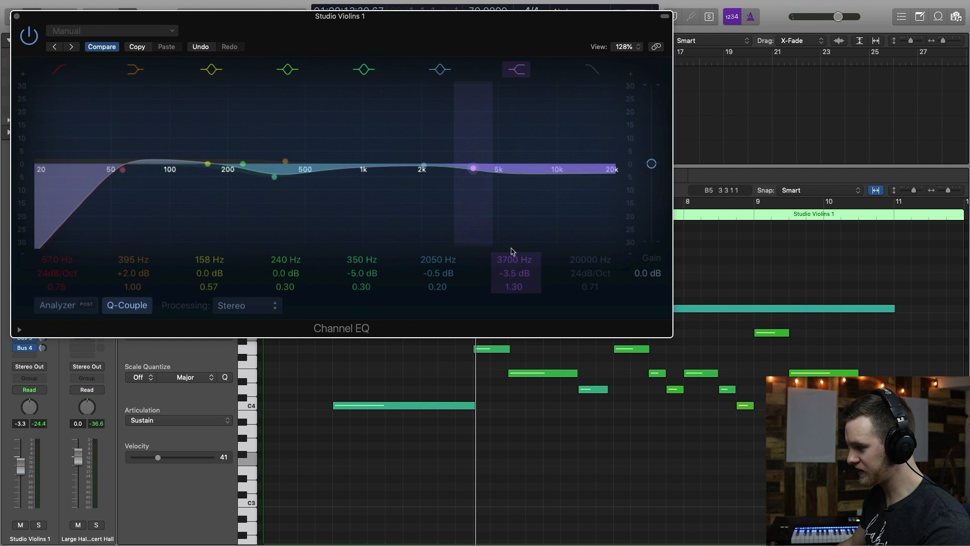
{"action": "left_click", "coordinate": [17, 17]}
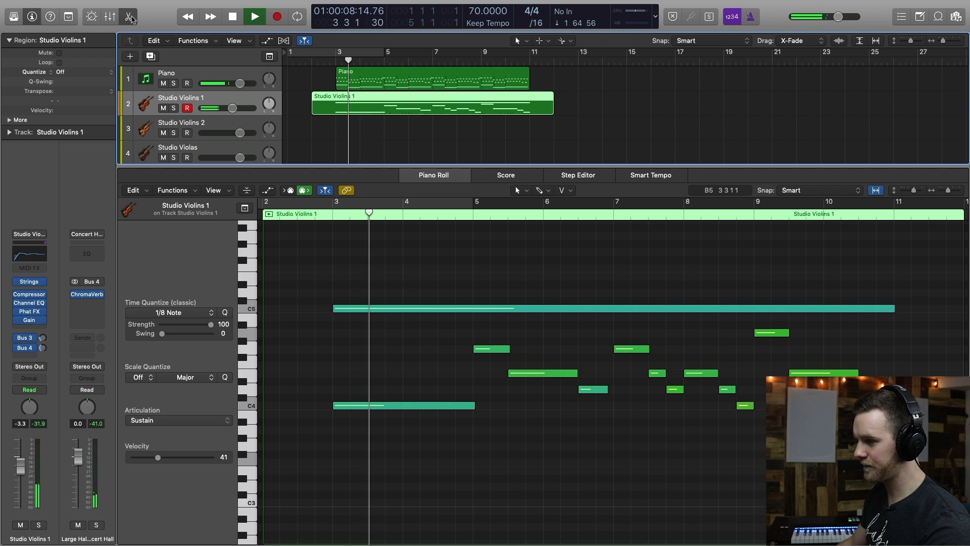
Review the Studio Violins 1 notes in the Piano Roll during playback and close the editor.
{"action": "key", "text": "e"}
{"action": "left_click", "coordinate": [405, 200]}
{"action": "key", "text": "Down"}
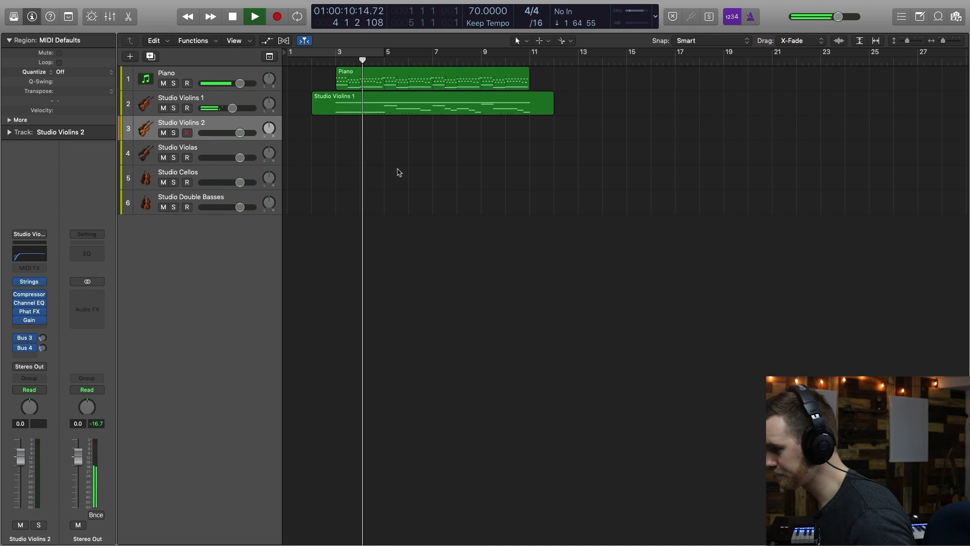
{"action": "double_click", "coordinate": [356, 106]}
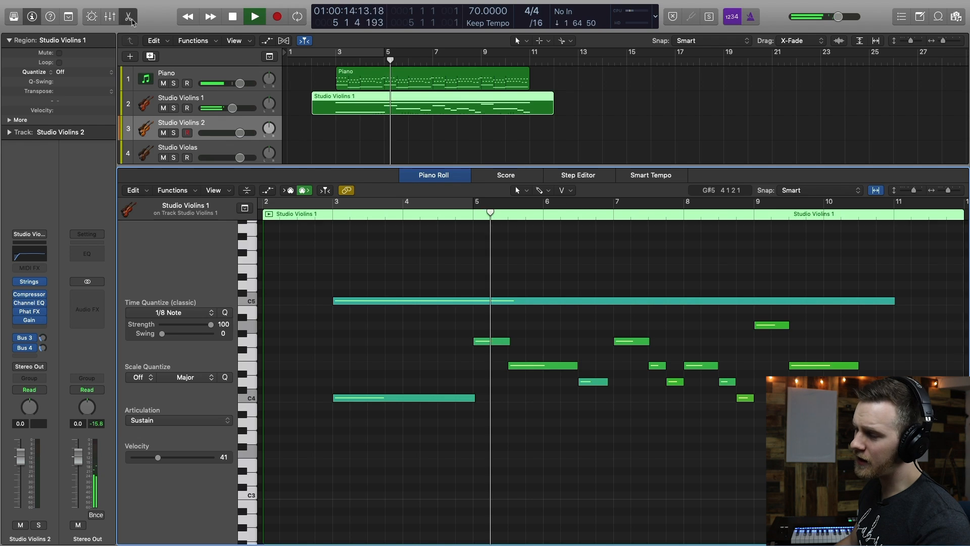
{"action": "key", "text": "e"}
{"action": "left_click", "coordinate": [426, 208]}
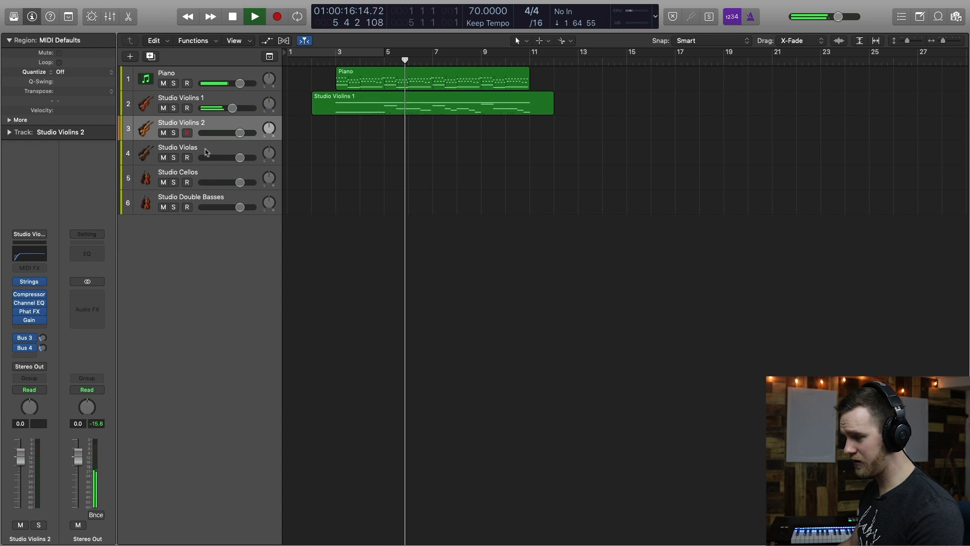
Set the Studio Violas volume to -3.5 dB and pan both violin tracks left, the violas to +14 and the cellos to +32.
{"action": "left_click", "coordinate": [206, 151]}
{"action": "key", "text": "space"}
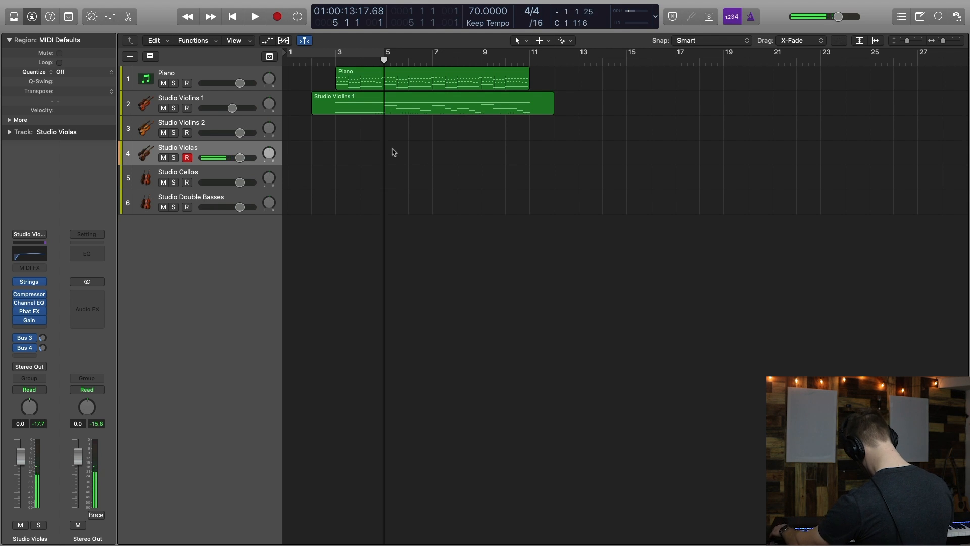
{"action": "left_click_drag", "start_coordinate": [244, 161], "coordinate": [236, 163]}
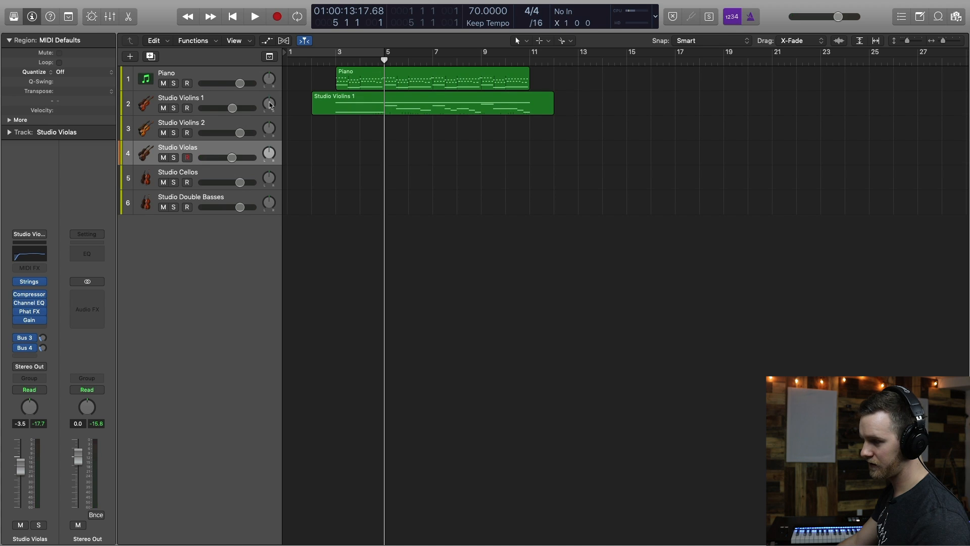
{"action": "left_click_drag", "start_coordinate": [270, 105], "coordinate": [269, 163]}
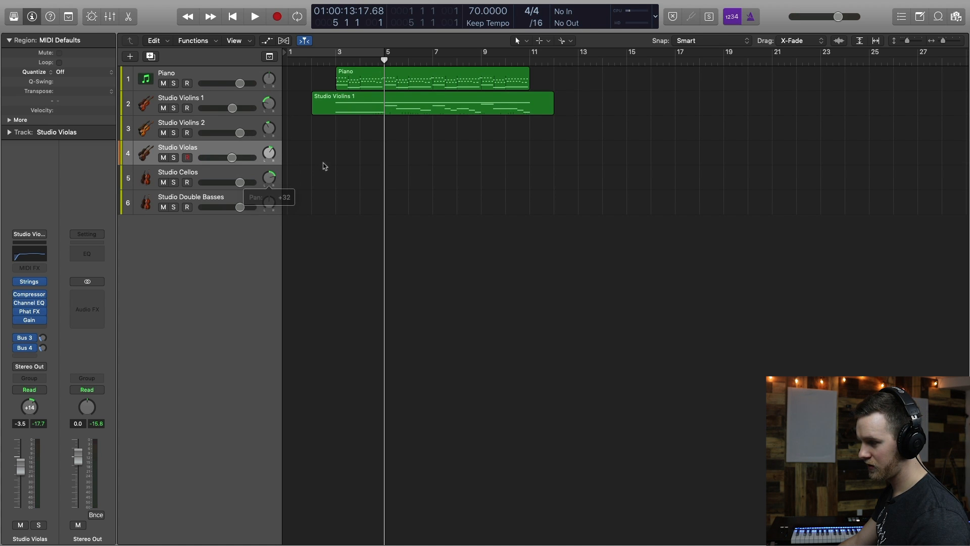
Delete the short false-start region on Studio Violas and record a new violas part up to bar 11.
{"action": "left_click", "coordinate": [334, 60]}
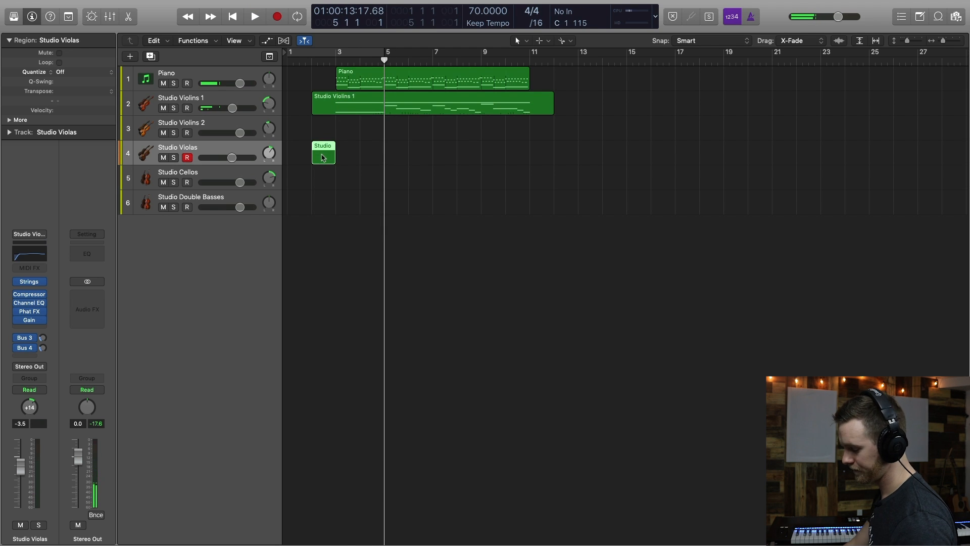
{"action": "key", "text": "Delete"}
{"action": "key", "text": "p"}
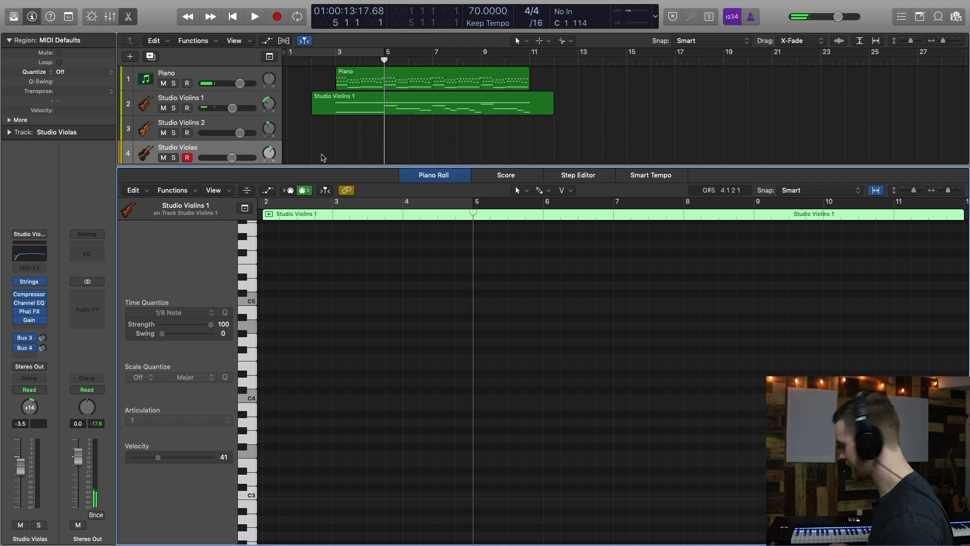
{"action": "key", "text": "r"}
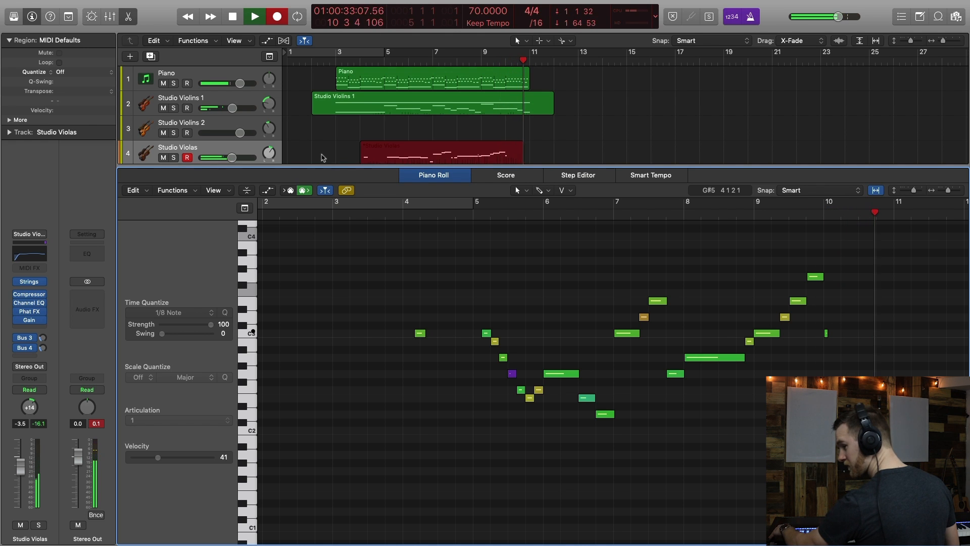
{"action": "key", "text": "space"}
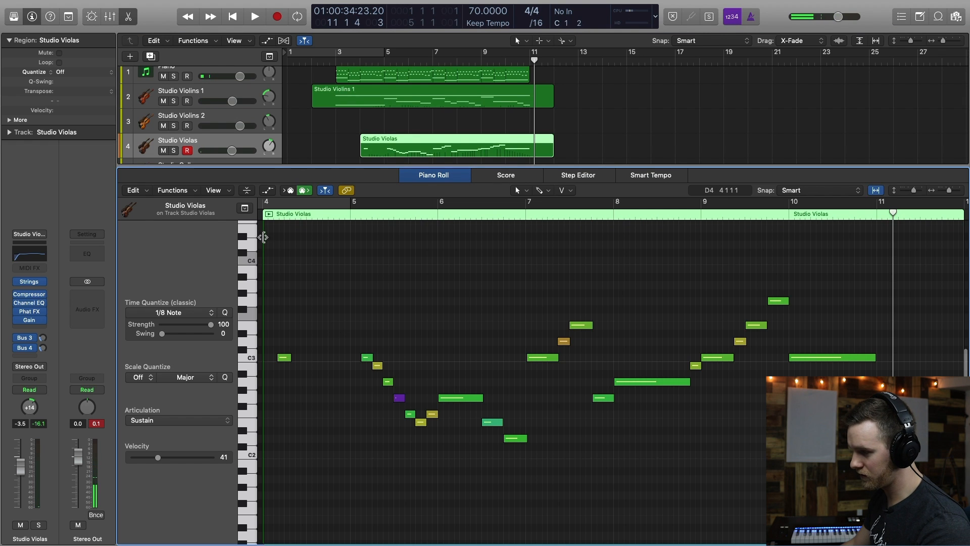
Delete the stray C3 note in bar 4 of the Studio Violas region while playing back the part.
{"action": "left_click", "coordinate": [264, 218]}
{"action": "key", "text": "space"}
{"action": "key", "text": "space"}
{"action": "left_click", "coordinate": [351, 216]}
{"action": "key", "text": "space"}
{"action": "left_click", "coordinate": [284, 358]}
{"action": "key", "text": "Delete"}
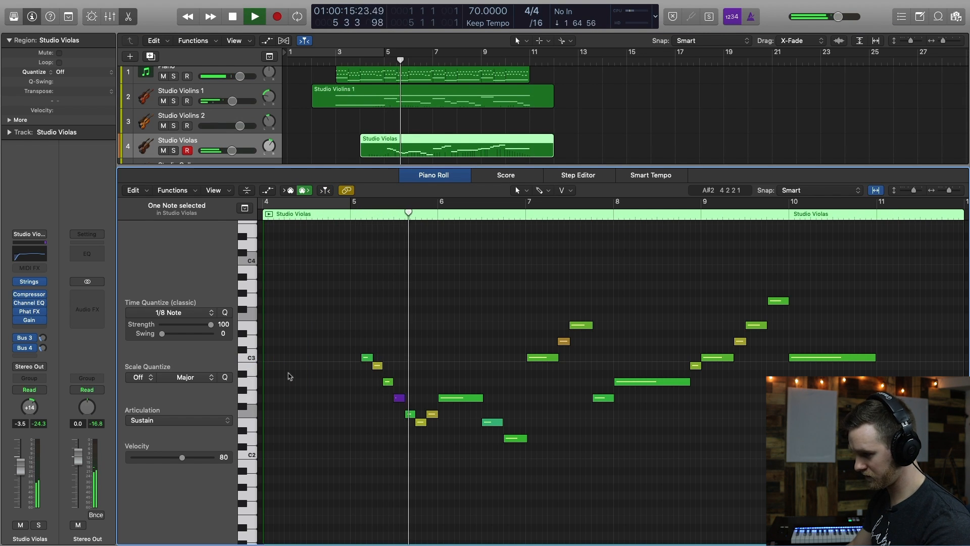
Quantize all notes of the Studio Violas region to 1/8 Note.
{"action": "key", "text": "super+a"}
{"action": "key", "text": "q"}
{"action": "key", "text": "super+Right"}
{"action": "key", "text": "super+Right"}
{"action": "key", "text": "super+Right"}
{"action": "left_click", "coordinate": [456, 327]}
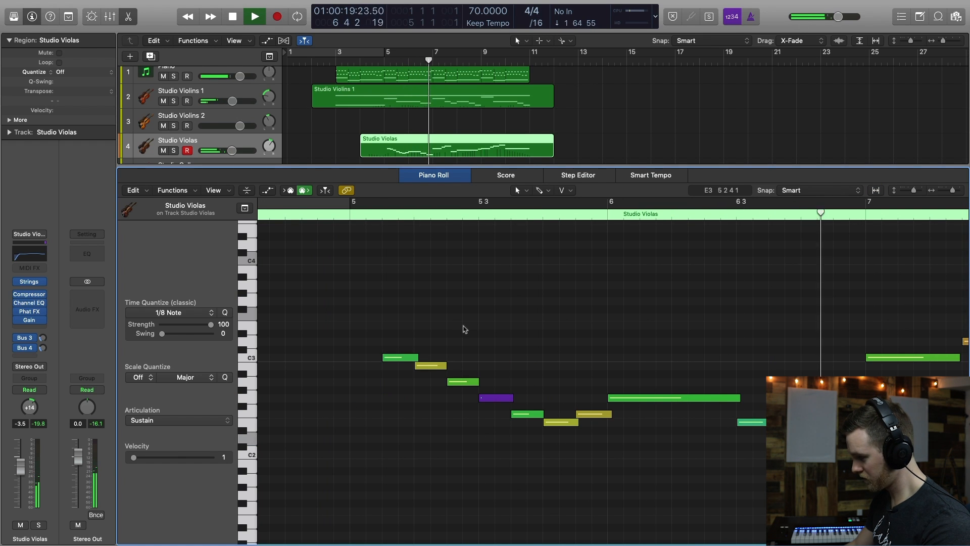
Extend the starts of the seven Studio Violas notes in bar 5 slightly earlier so they overlap, and play back the result.
{"action": "key", "text": "space"}
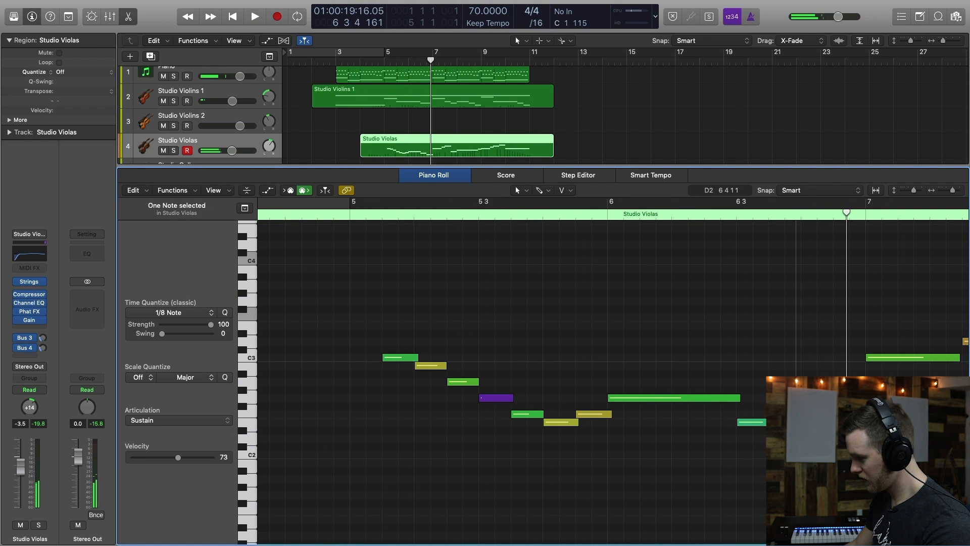
{"action": "scroll", "coordinate": [480, 384], "scroll_direction": "left", "scroll_amount": 3}
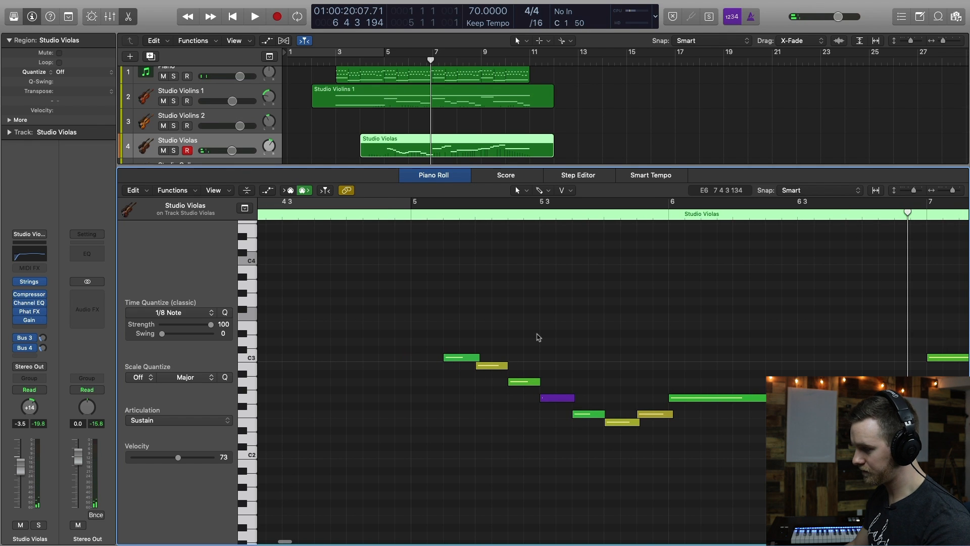
{"action": "key", "text": "super+Right"}
{"action": "scroll", "coordinate": [540, 338], "scroll_direction": "left", "scroll_amount": 20}
{"action": "scroll", "coordinate": [540, 338], "scroll_direction": "right", "scroll_amount": 3}
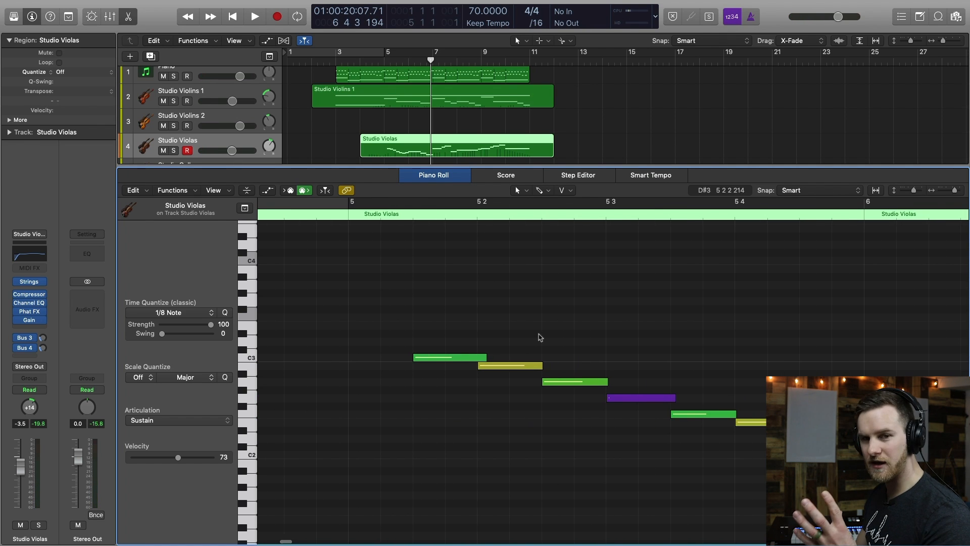
{"action": "key", "text": "super+a"}
{"action": "left_click", "coordinate": [597, 396]}
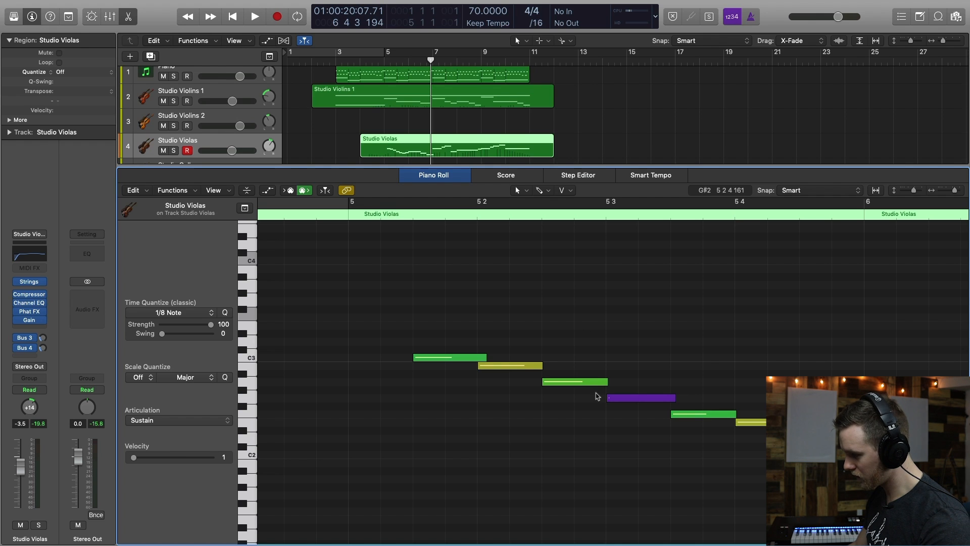
{"action": "left_click_drag", "start_coordinate": [597, 384], "coordinate": [870, 448]}
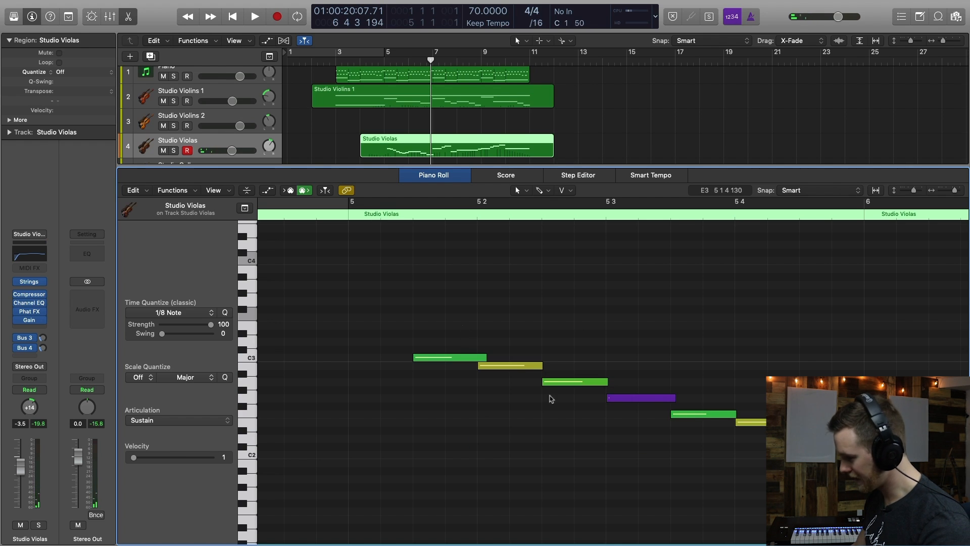
{"action": "key", "text": "super+a"}
{"action": "left_click_drag", "start_coordinate": [802, 414], "coordinate": [799, 414]}
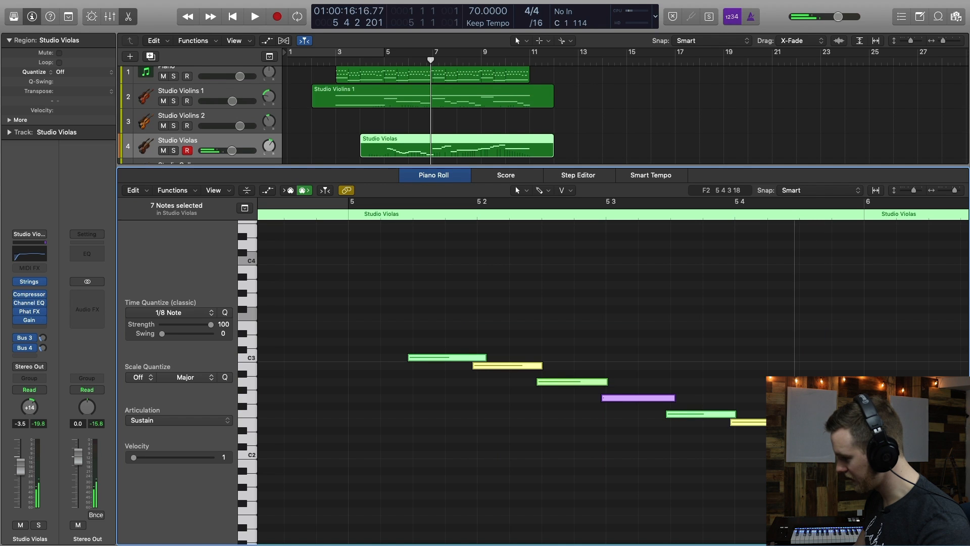
{"action": "left_click", "coordinate": [724, 433]}
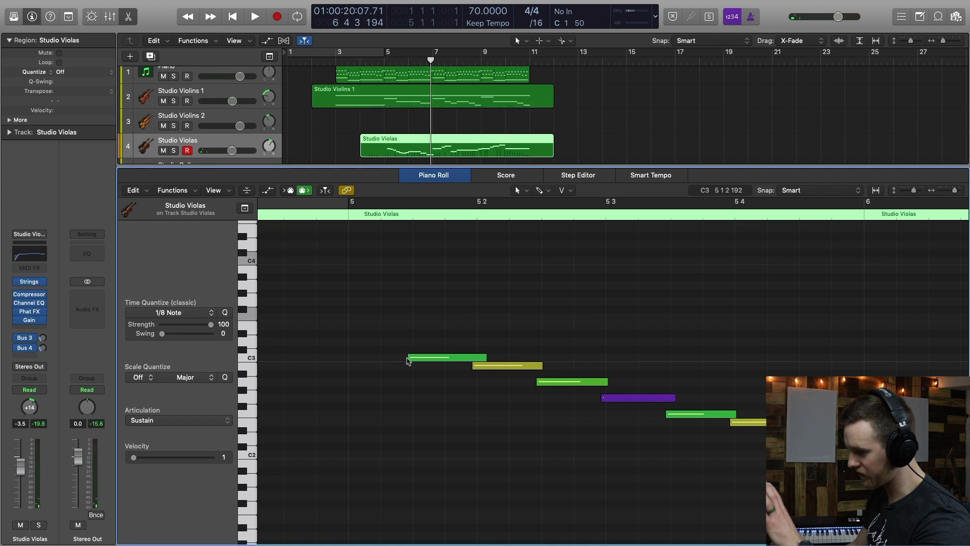
{"action": "key", "text": "space"}
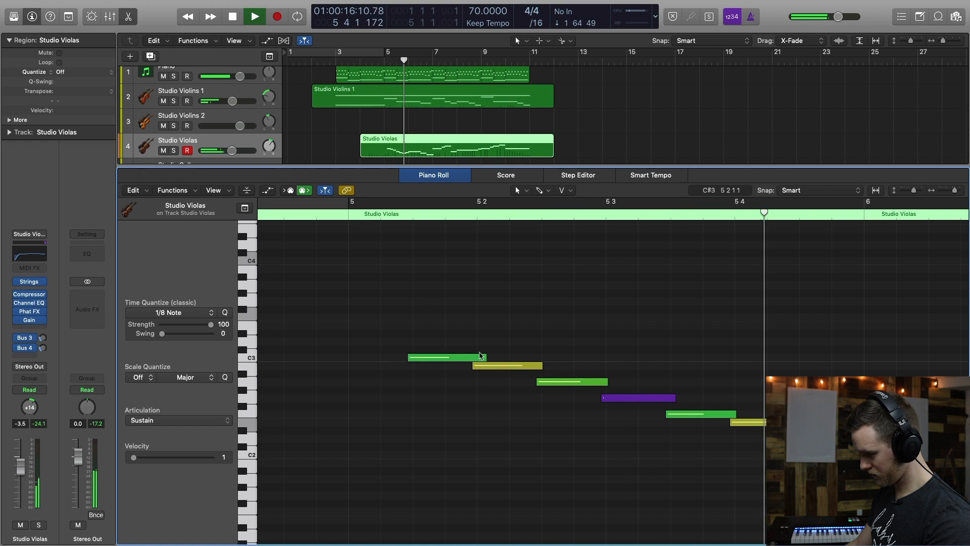
Shorten the ends of the overlapping Studio Violas notes in bar 5 so each barely overlaps the next, and play the bar back.
{"action": "key", "text": "space"}
{"action": "scroll", "coordinate": [508, 345], "scroll_direction": "left", "scroll_amount": 8}
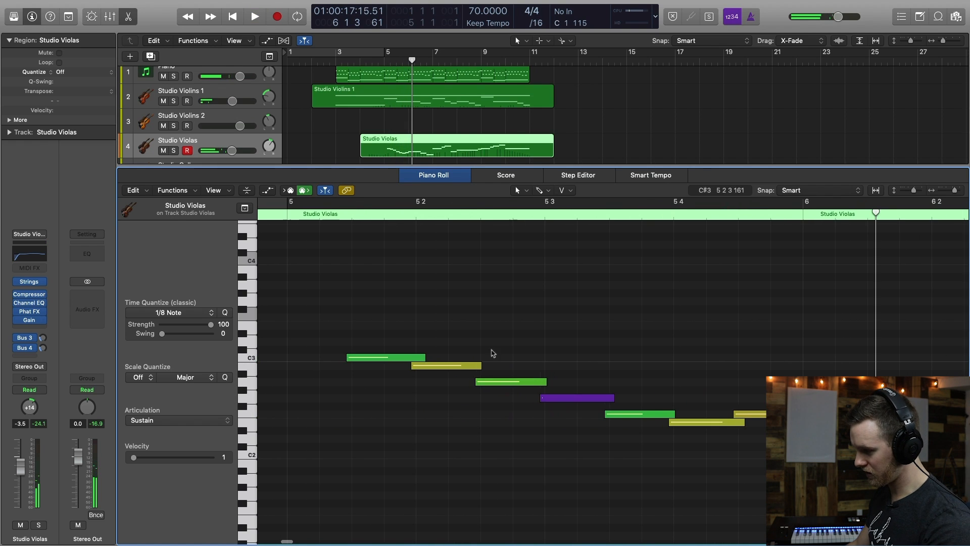
{"action": "left_click", "coordinate": [415, 358]}
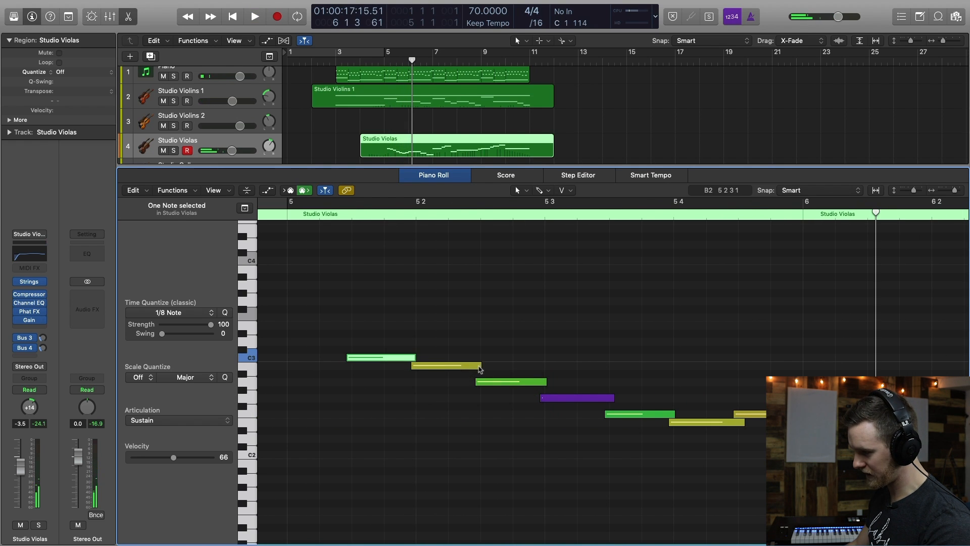
{"action": "left_click", "coordinate": [482, 381]}
{"action": "scroll", "coordinate": [609, 400], "scroll_direction": "up", "scroll_amount": 1}
{"action": "left_click_drag", "start_coordinate": [611, 403], "coordinate": [608, 403]}
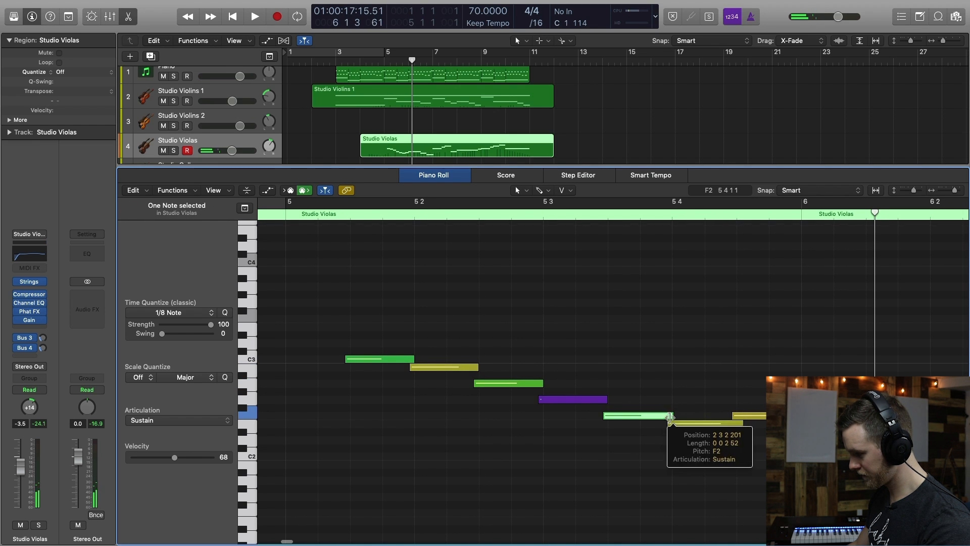
{"action": "left_click_drag", "start_coordinate": [743, 424], "coordinate": [736, 423]}
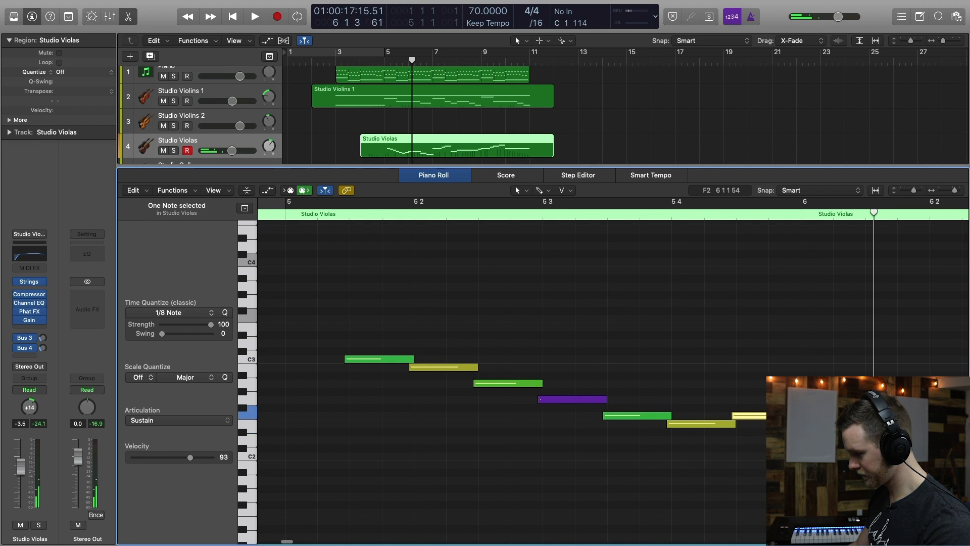
{"action": "left_click", "coordinate": [294, 216]}
{"action": "key", "text": "space"}
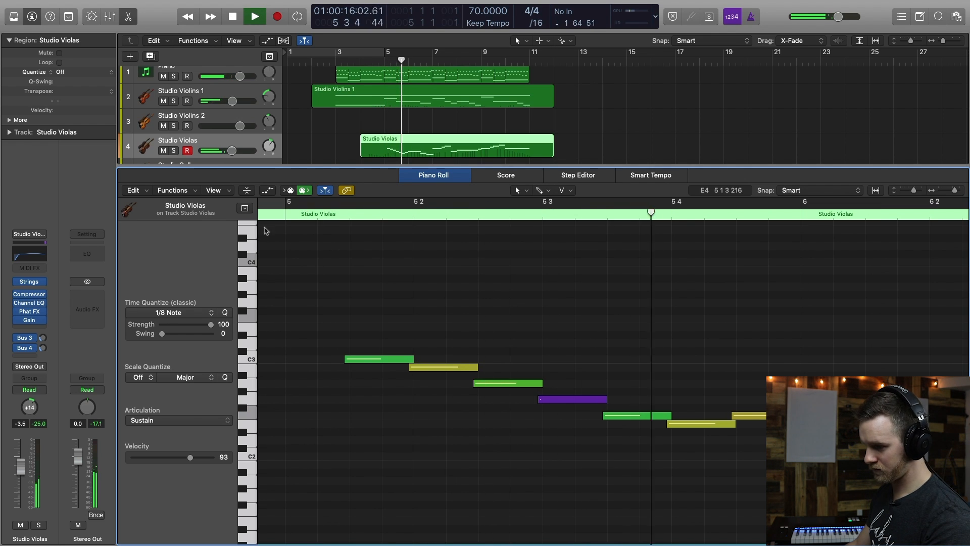
Set the high shelf of the Studio Violas Channel EQ to 3350 Hz and -6.0 dB.
{"action": "left_click", "coordinate": [43, 345]}
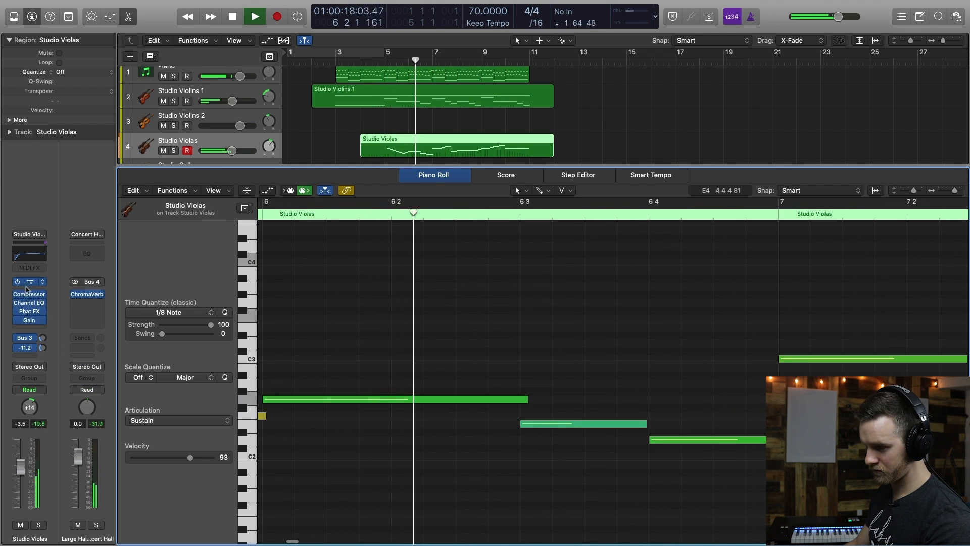
{"action": "left_click", "coordinate": [32, 304]}
{"action": "left_click", "coordinate": [31, 306]}
{"action": "left_click", "coordinate": [28, 303]}
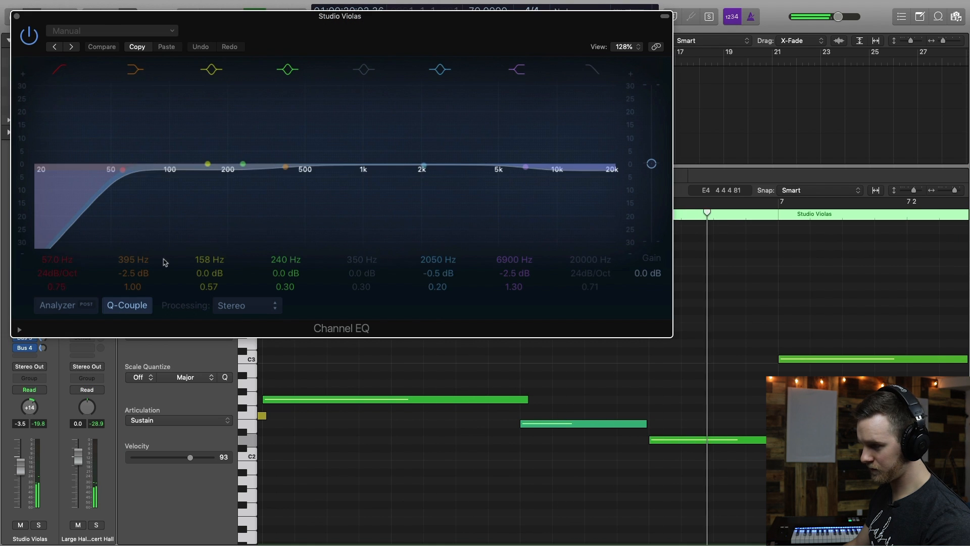
{"action": "left_click_drag", "start_coordinate": [542, 181], "coordinate": [481, 182]}
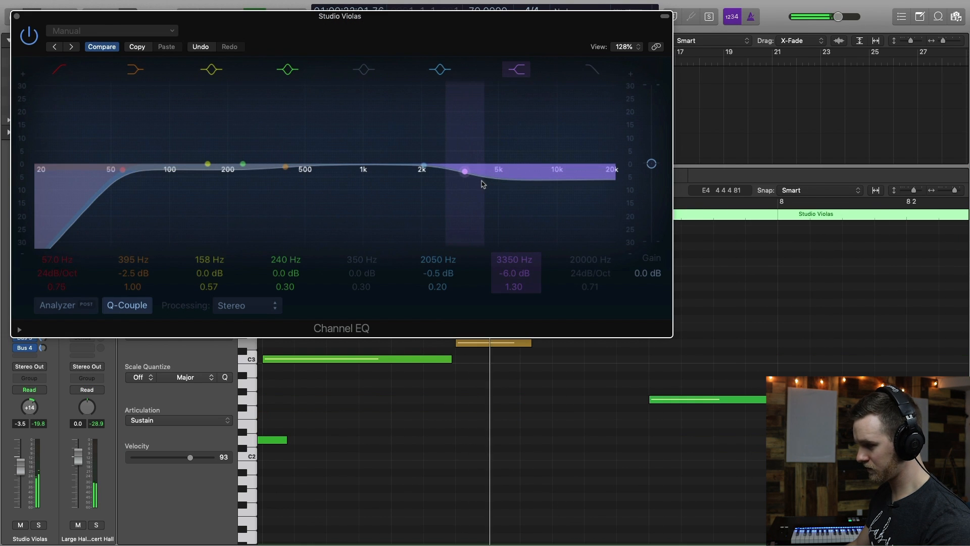
{"action": "left_click", "coordinate": [17, 17]}
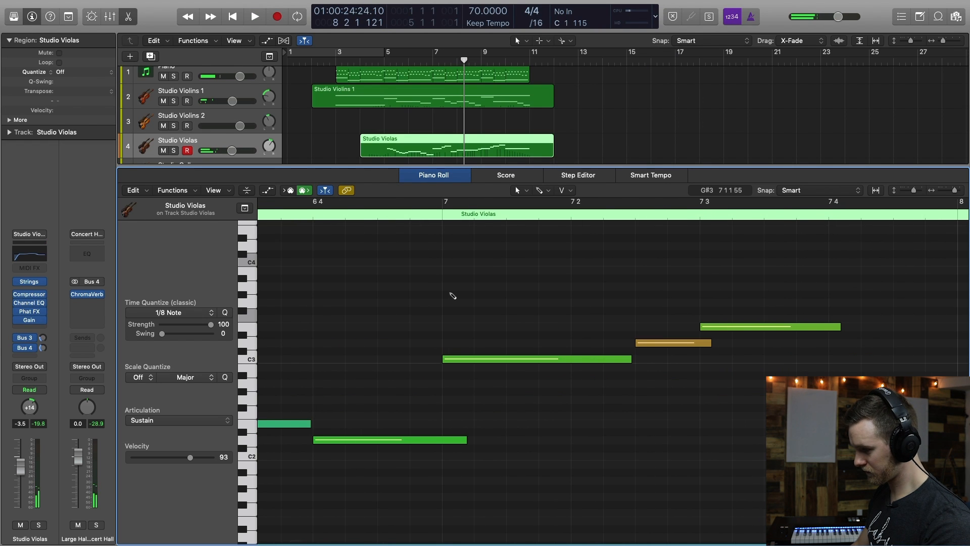
Extend the starts of the Studio Violas notes from bar 6 through bar 10 slightly earlier, all at once.
{"action": "key", "text": "super+Left"}
{"action": "key", "text": "super+Left"}
{"action": "left_click_drag", "start_coordinate": [503, 280], "coordinate": [959, 531]}
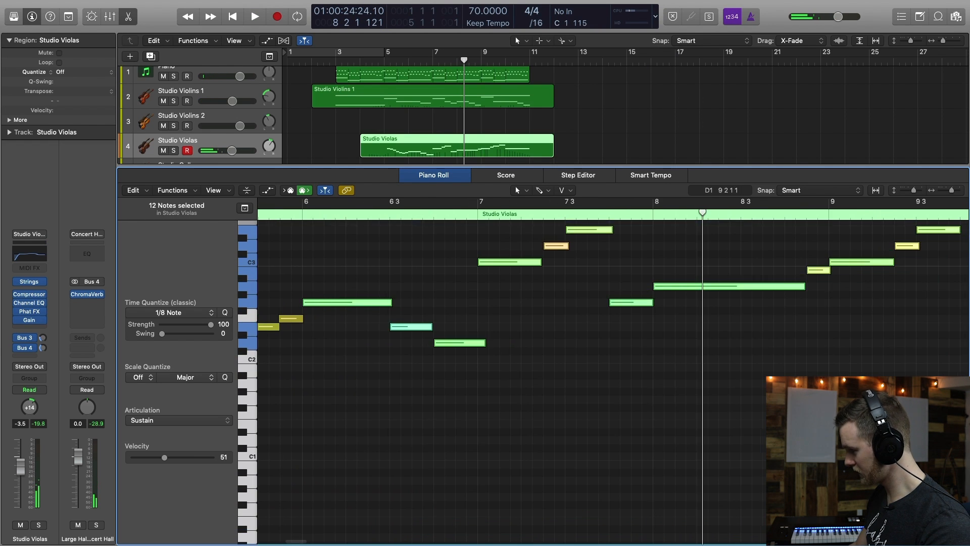
{"action": "scroll", "coordinate": [717, 411], "scroll_direction": "right", "scroll_amount": 10}
{"action": "scroll", "coordinate": [717, 411], "scroll_direction": "up", "scroll_amount": 3}
{"action": "scroll", "coordinate": [571, 376], "scroll_direction": "left", "scroll_amount": 8}
{"action": "key", "text": "super+Left"}
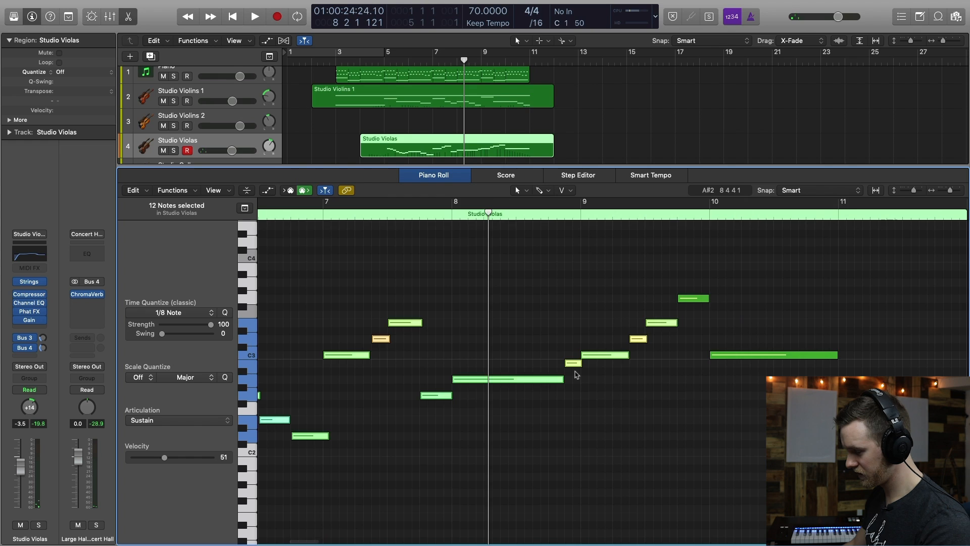
{"action": "scroll", "coordinate": [576, 374], "scroll_direction": "left", "scroll_amount": 10}
{"action": "scroll", "coordinate": [576, 347], "scroll_direction": "right", "scroll_amount": 4}
{"action": "left_click_drag", "start_coordinate": [394, 273], "coordinate": [873, 475]}
{"action": "key", "text": "super+Right"}
{"action": "key", "text": "super+Right"}
{"action": "key", "text": "super+Right"}
{"action": "key", "text": "super+Right"}
{"action": "left_click_drag", "start_coordinate": [749, 362], "coordinate": [744, 376]}
{"action": "left_click", "coordinate": [750, 368]}
Adjust the ends of the Studio Violas notes in bar 6 and early bar 7 so each just meets the following note.
{"action": "scroll", "coordinate": [750, 362], "scroll_direction": "left", "scroll_amount": 3}
{"action": "scroll", "coordinate": [751, 364], "scroll_direction": "left", "scroll_amount": 5}
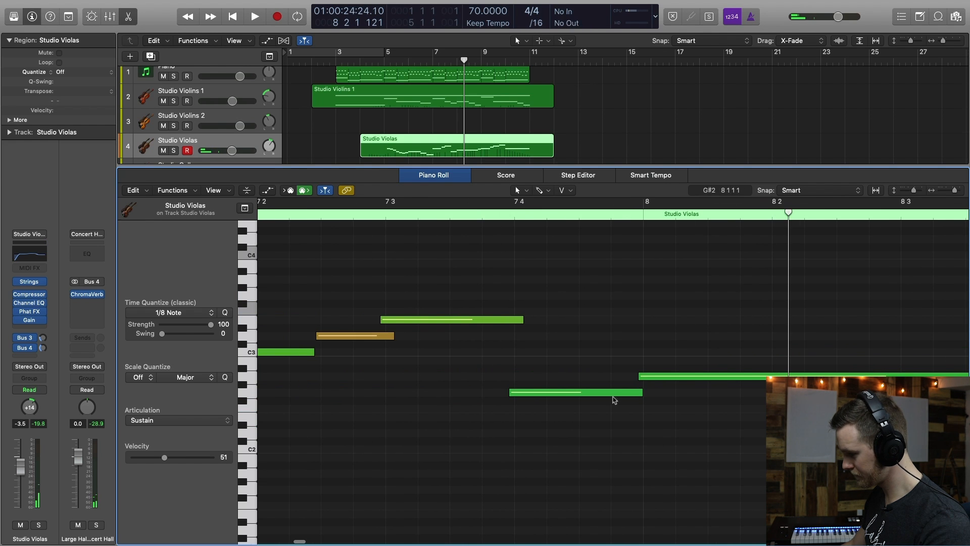
{"action": "left_click_drag", "start_coordinate": [393, 337], "coordinate": [380, 336]}
{"action": "scroll", "coordinate": [445, 389], "scroll_direction": "left", "scroll_amount": 3}
{"action": "scroll", "coordinate": [443, 381], "scroll_direction": "left", "scroll_amount": 2}
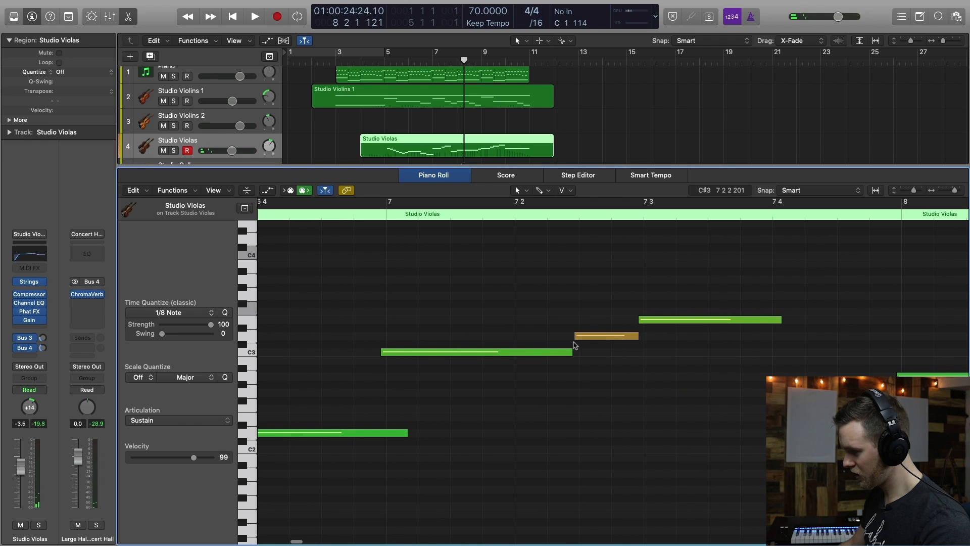
{"action": "left_click", "coordinate": [575, 350]}
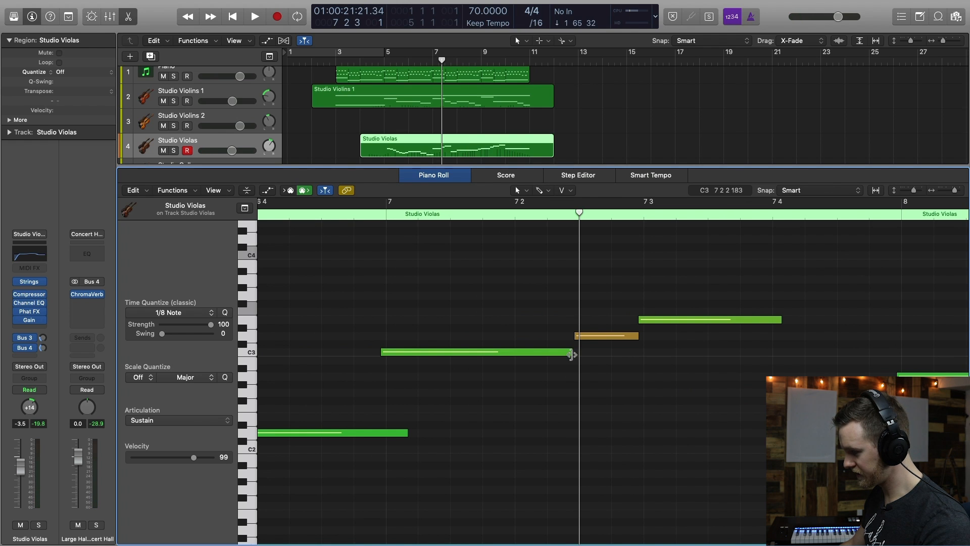
{"action": "left_click_drag", "start_coordinate": [571, 353], "coordinate": [578, 353]}
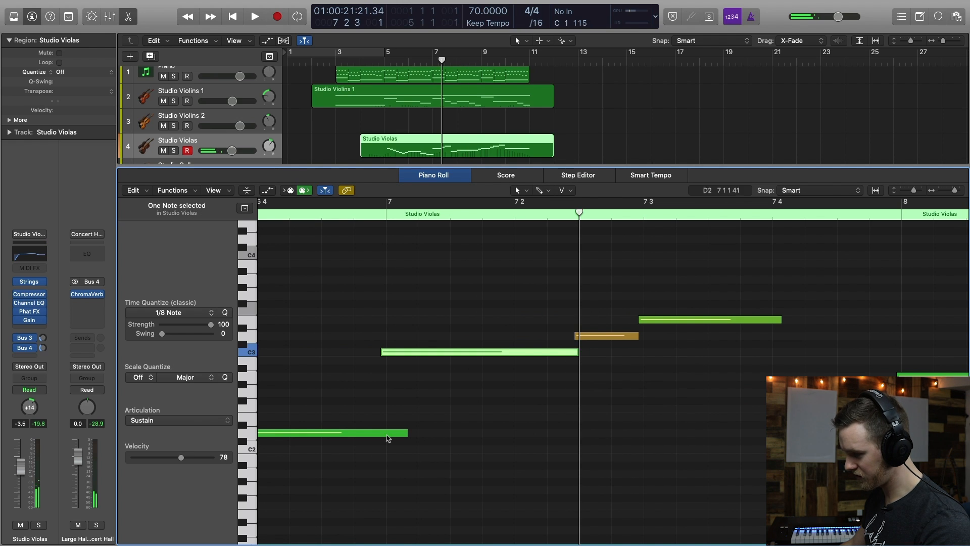
{"action": "left_click_drag", "start_coordinate": [408, 435], "coordinate": [386, 434]}
{"action": "scroll", "coordinate": [561, 422], "scroll_direction": "left", "scroll_amount": 6}
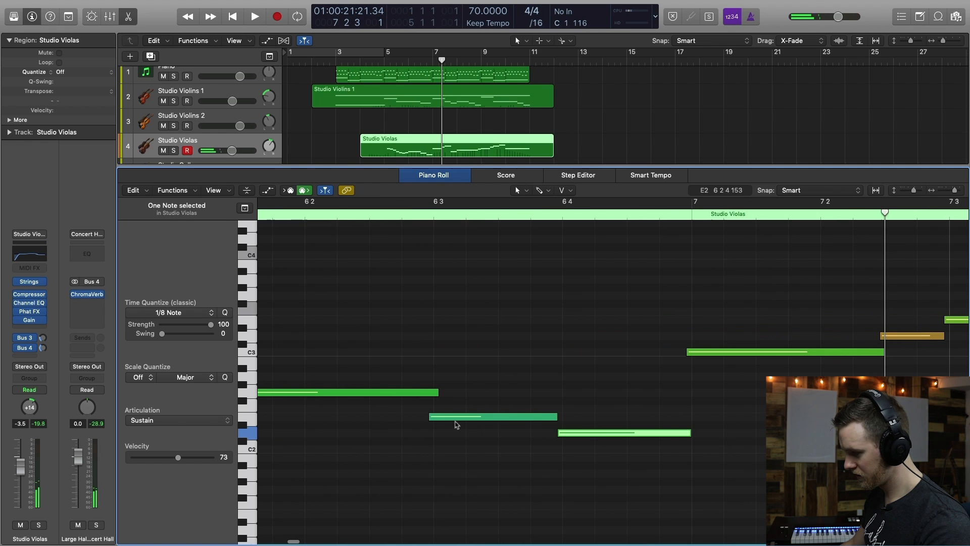
{"action": "left_click_drag", "start_coordinate": [561, 417], "coordinate": [561, 417]}
{"action": "left_click_drag", "start_coordinate": [438, 392], "coordinate": [435, 392]}
Trim the ends of the Studio Violas notes in late bar 7 and bar 8 to meet the following notes.
{"action": "scroll", "coordinate": [477, 373], "scroll_direction": "right", "scroll_amount": 10}
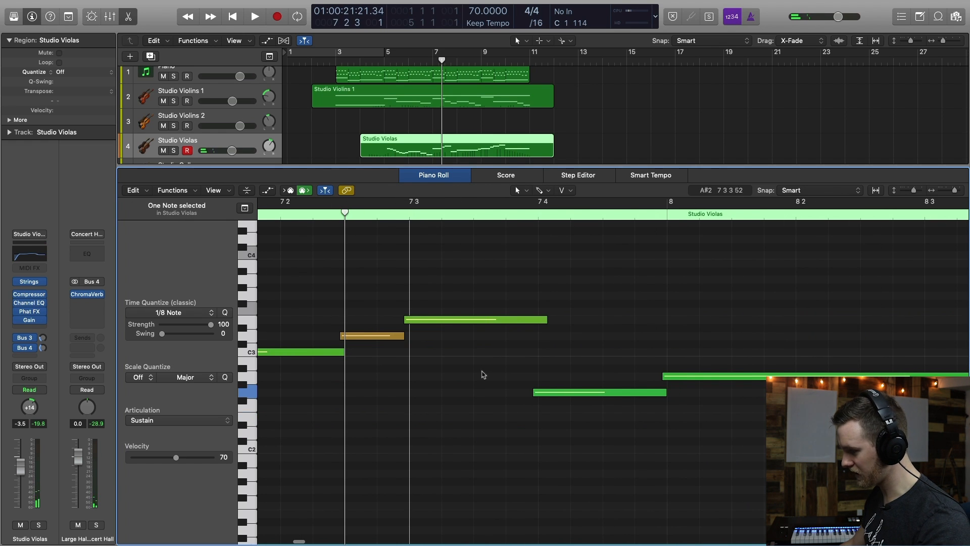
{"action": "left_click_drag", "start_coordinate": [547, 322], "coordinate": [544, 322]}
{"action": "scroll", "coordinate": [510, 374], "scroll_direction": "right", "scroll_amount": 4}
{"action": "left_click", "coordinate": [494, 393]}
{"action": "scroll", "coordinate": [535, 385], "scroll_direction": "right", "scroll_amount": 7}
{"action": "left_click_drag", "start_coordinate": [588, 377], "coordinate": [584, 378]}
Trim the Studio Violas note ends in bar 9 and extend the final C3 note to the start of bar 11.
{"action": "scroll", "coordinate": [657, 367], "scroll_direction": "right", "scroll_amount": 3}
{"action": "left_click", "coordinate": [733, 356]}
{"action": "left_click", "coordinate": [722, 352]}
{"action": "scroll", "coordinate": [722, 356], "scroll_direction": "right", "scroll_amount": 5}
{"action": "left_click_drag", "start_coordinate": [524, 338], "coordinate": [518, 338]}
{"action": "scroll", "coordinate": [648, 331], "scroll_direction": "right", "scroll_amount": 5}
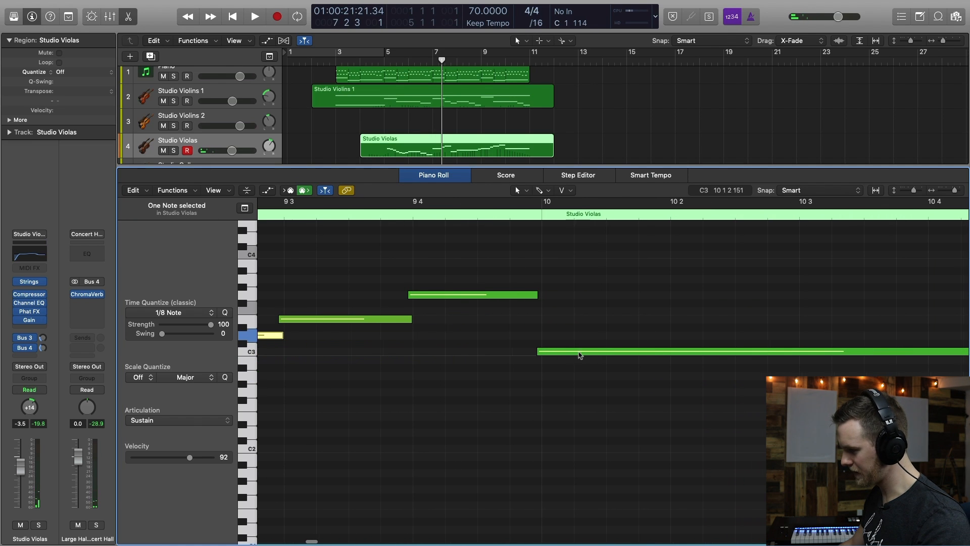
{"action": "left_click", "coordinate": [537, 297]}
{"action": "left_click", "coordinate": [569, 303]}
{"action": "scroll", "coordinate": [568, 303], "scroll_direction": "right", "scroll_amount": 8}
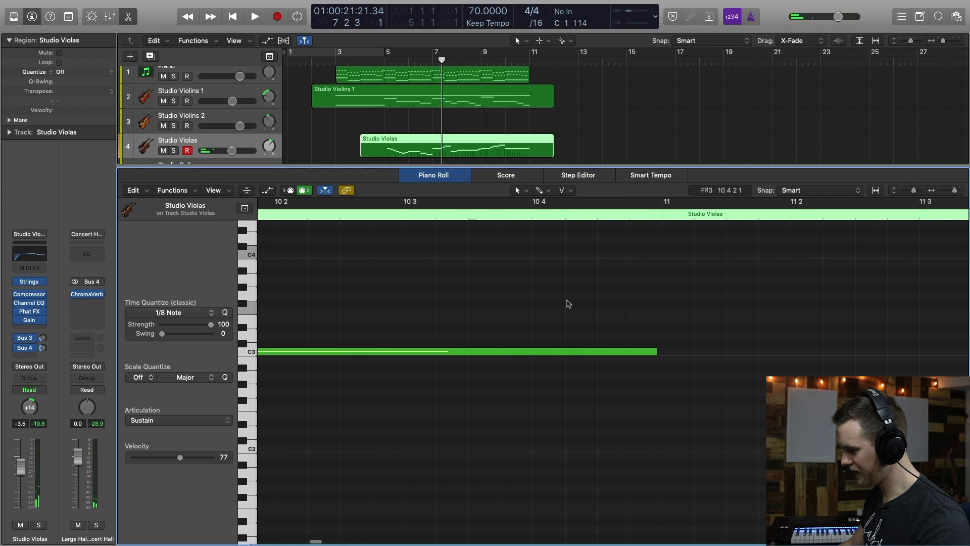
{"action": "left_click_drag", "start_coordinate": [656, 357], "coordinate": [661, 354]}
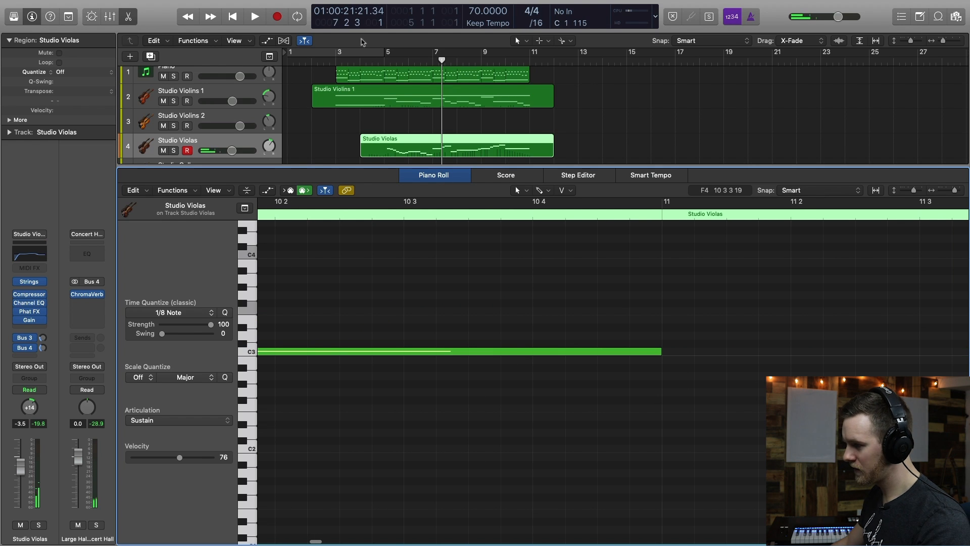
Examine the extended Studio Strings instrument settings of the Studio Violas track, including controller assignments and legato transitions.
{"action": "left_click", "coordinate": [382, 67]}
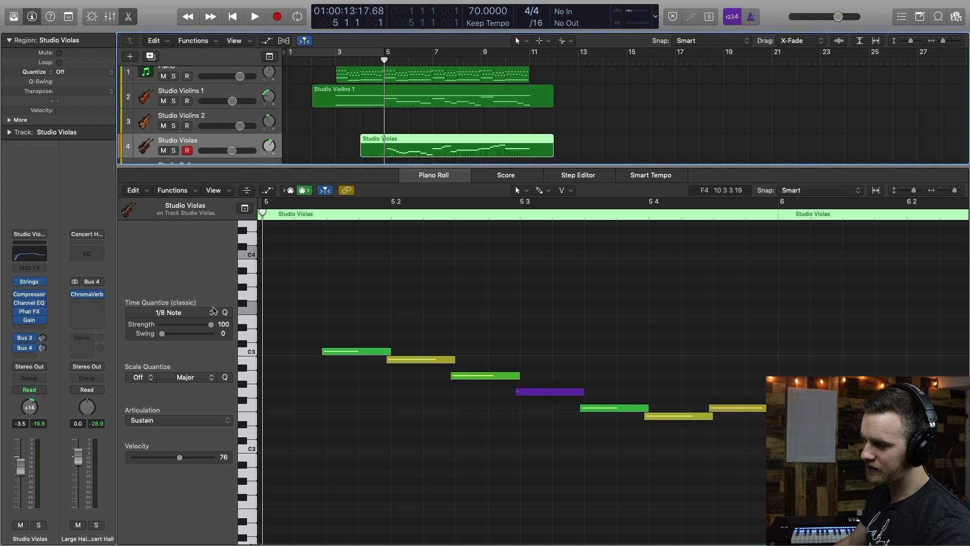
{"action": "left_click", "coordinate": [30, 283]}
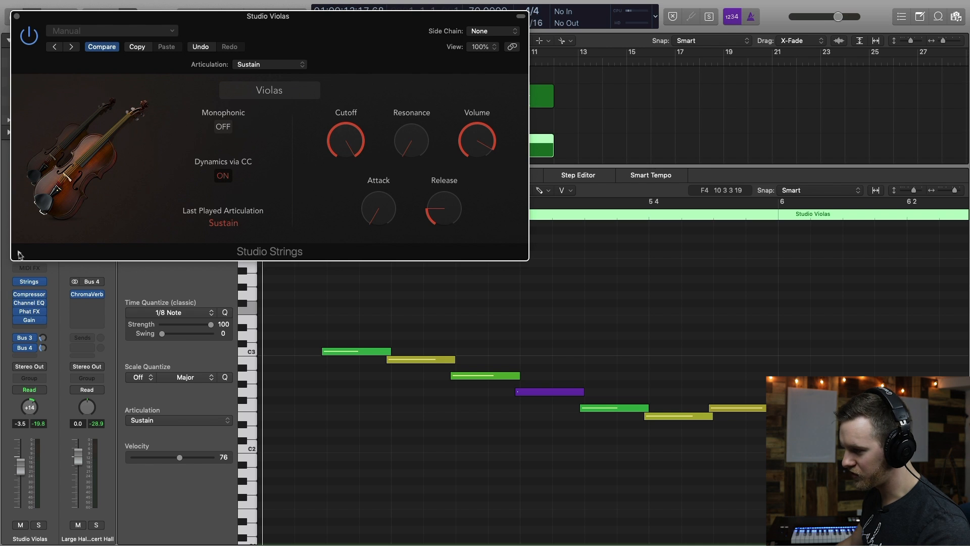
{"action": "left_click", "coordinate": [20, 254]}
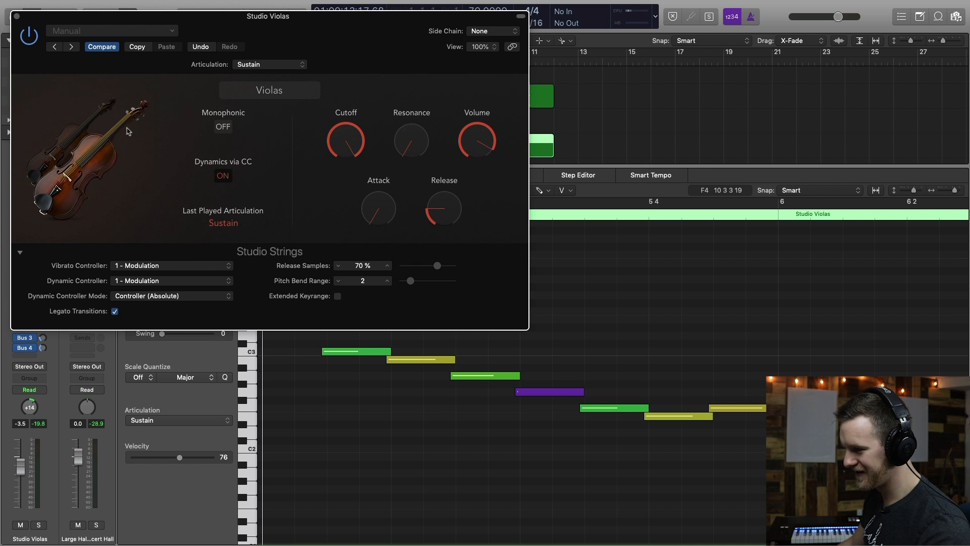
{"action": "left_click", "coordinate": [15, 16]}
Close the editor and play the arrangement from bar 3 with the Studio Violins 2 track selected for playing along.
{"action": "left_click", "coordinate": [336, 61]}
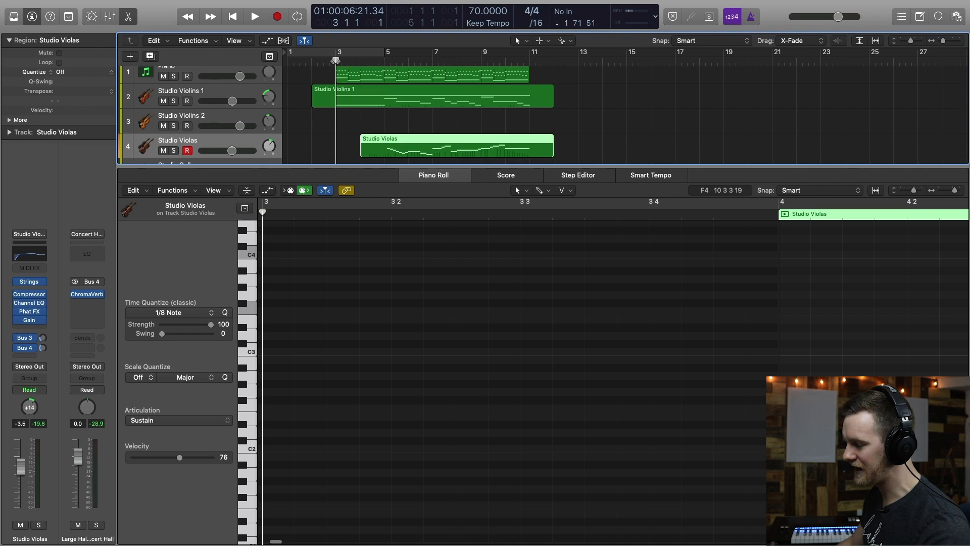
{"action": "left_click", "coordinate": [128, 16]}
{"action": "left_click", "coordinate": [355, 178]}
{"action": "key", "text": "space"}
{"action": "left_click", "coordinate": [261, 133]}
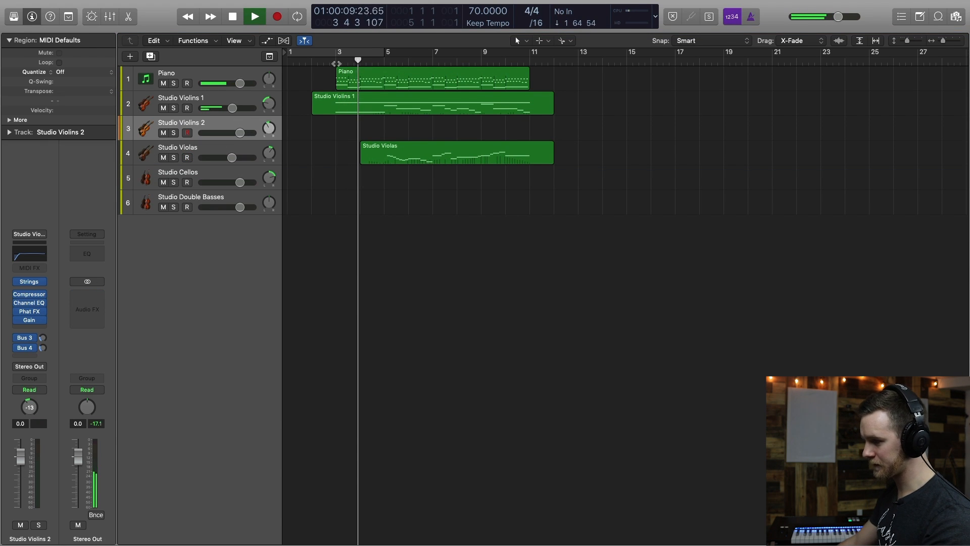
{"action": "left_click", "coordinate": [225, 176]}
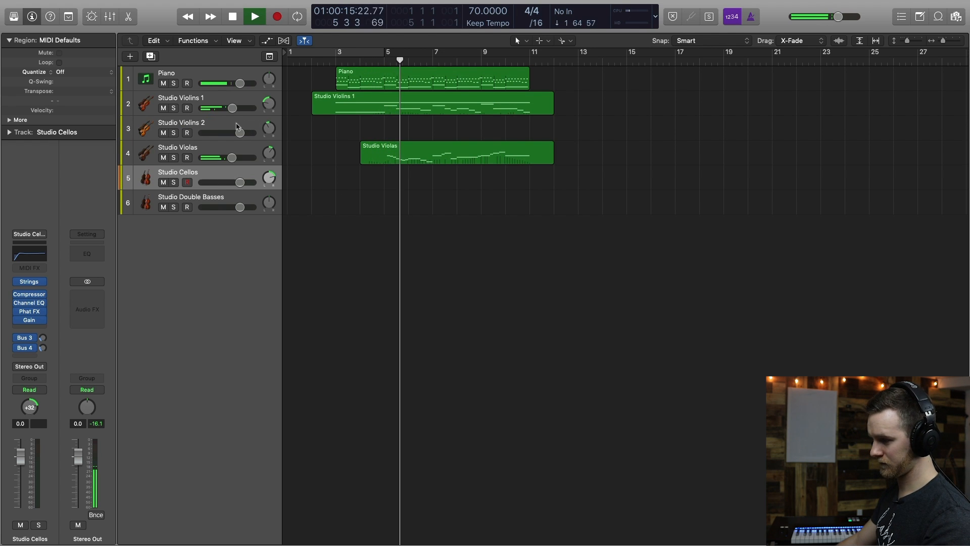
{"action": "left_click", "coordinate": [380, 130]}
{"action": "key", "text": "space"}
Lower Studio Violins 2 to -3.7 dB and bring Studio Cellos and Studio Double Basses down to similar levels, with the playhead at bar 3.
{"action": "left_click", "coordinate": [384, 61]}
{"action": "left_click", "coordinate": [334, 61]}
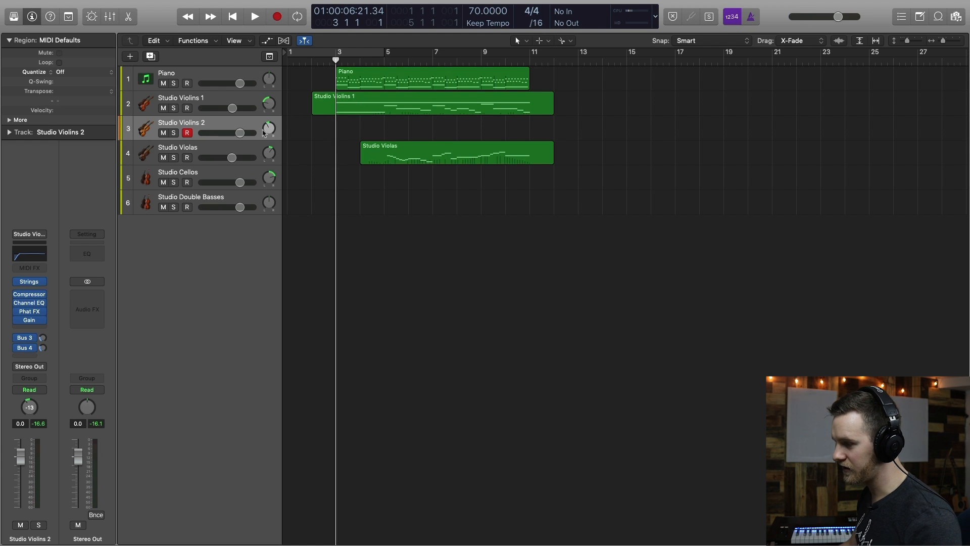
{"action": "left_click_drag", "start_coordinate": [240, 133], "coordinate": [238, 133]}
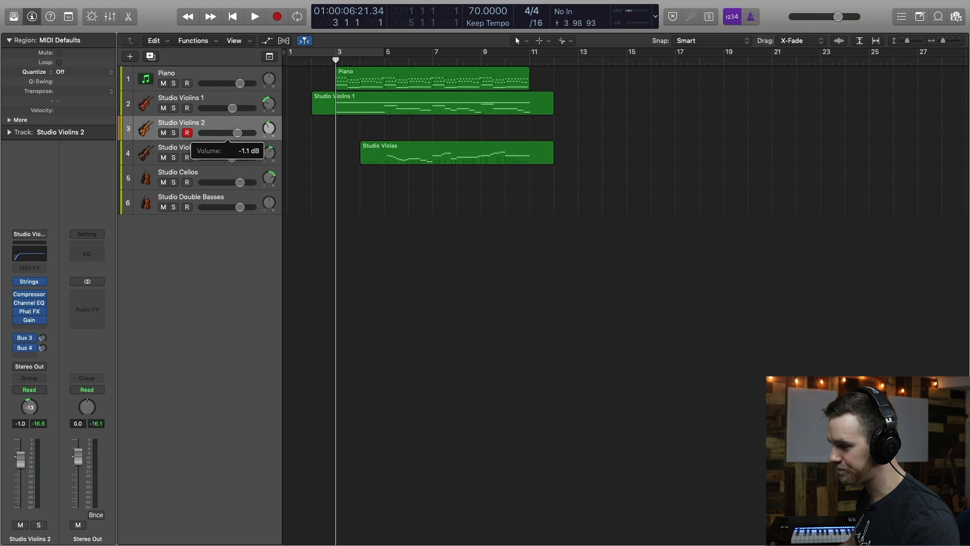
{"action": "left_click_drag", "start_coordinate": [240, 183], "coordinate": [234, 207]}
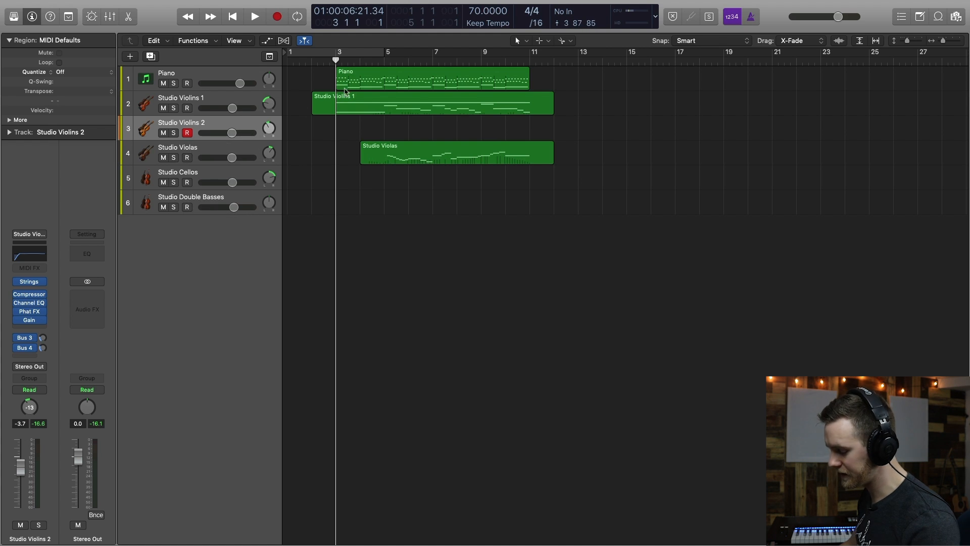
Record a Studio Violins 2 part from bar 3 to the end of bar 6.
{"action": "key", "text": "r"}
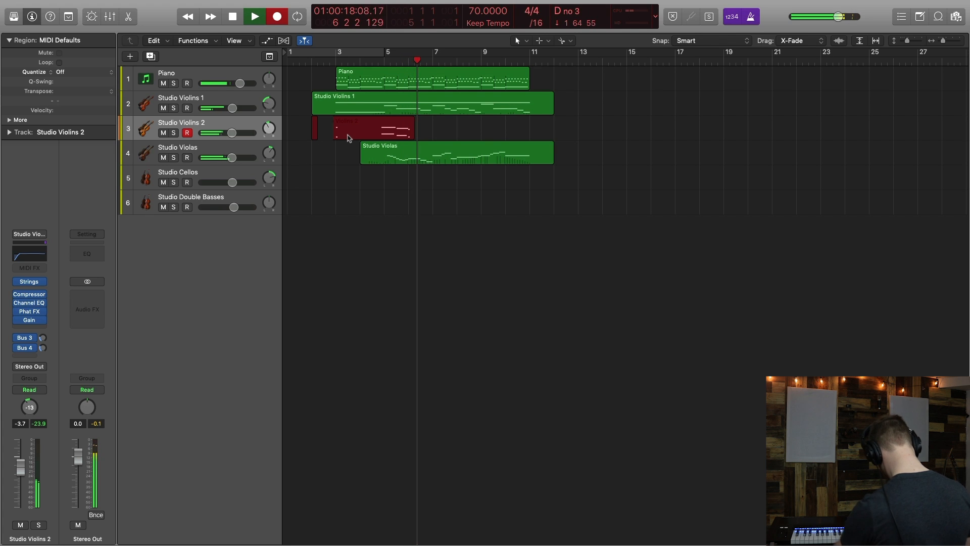
{"action": "key", "text": "space"}
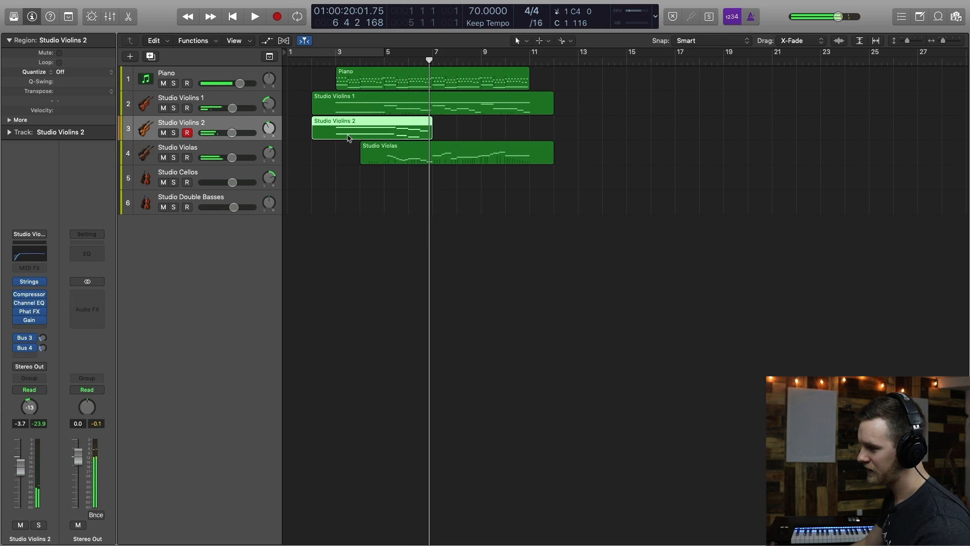
Open the Studio Violins 2 region in the Piano Roll and shorten its two opening held notes to end at bar 5.
{"action": "double_click", "coordinate": [348, 132]}
{"action": "left_click", "coordinate": [334, 60]}
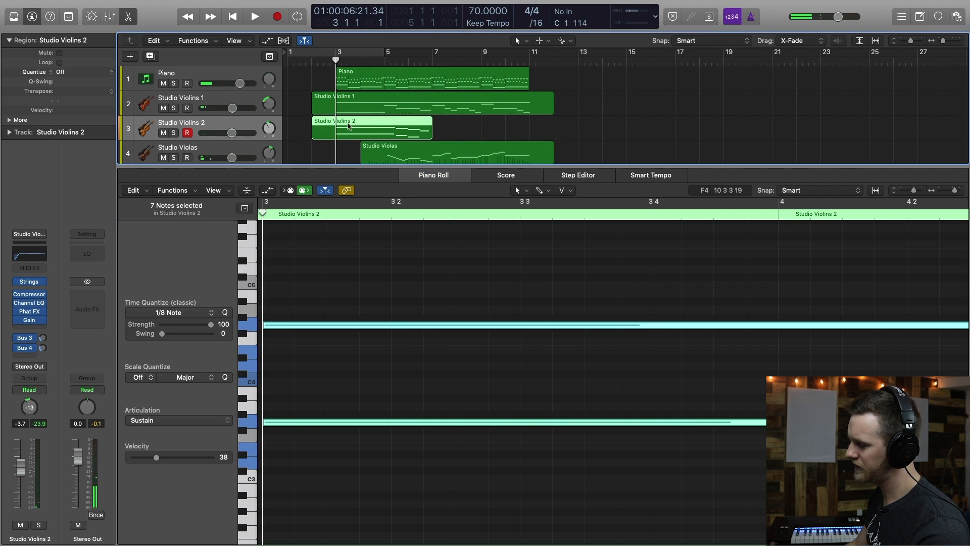
{"action": "left_click", "coordinate": [395, 133]}
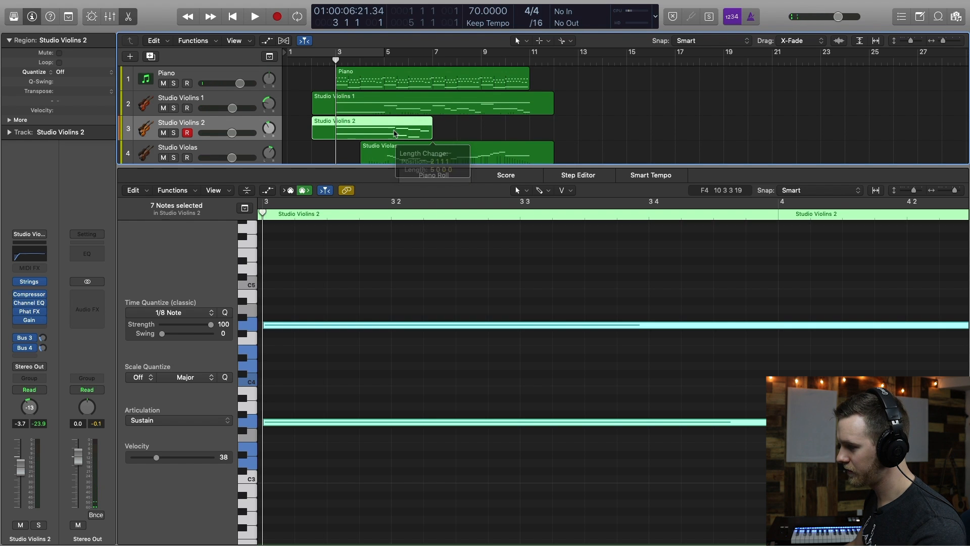
{"action": "left_click", "coordinate": [384, 62]}
{"action": "scroll", "coordinate": [576, 324], "scroll_direction": "right", "scroll_amount": 5}
{"action": "left_click_drag", "start_coordinate": [559, 280], "coordinate": [601, 470]}
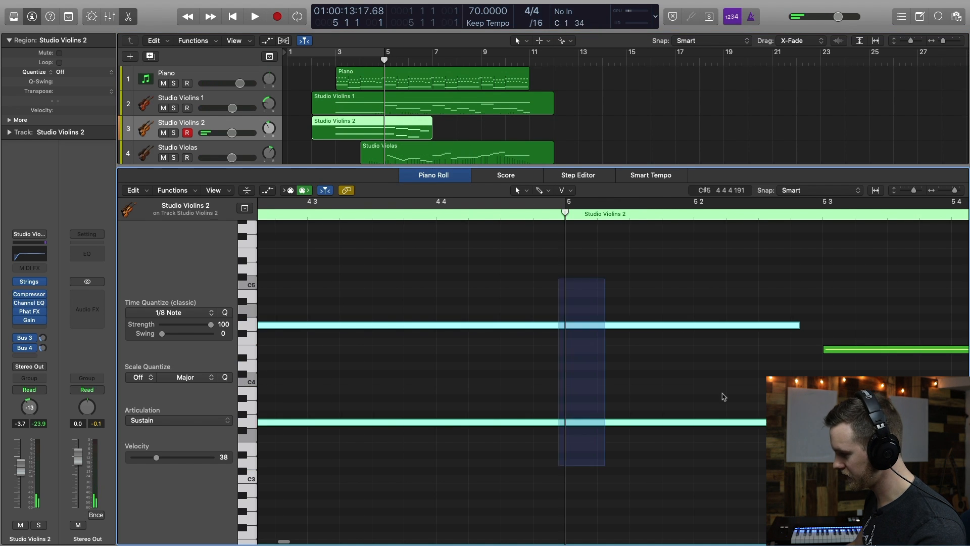
{"action": "left_click_drag", "start_coordinate": [776, 423], "coordinate": [563, 427]}
{"action": "left_click", "coordinate": [570, 384]}
{"action": "left_click_drag", "start_coordinate": [585, 325], "coordinate": [565, 324]}
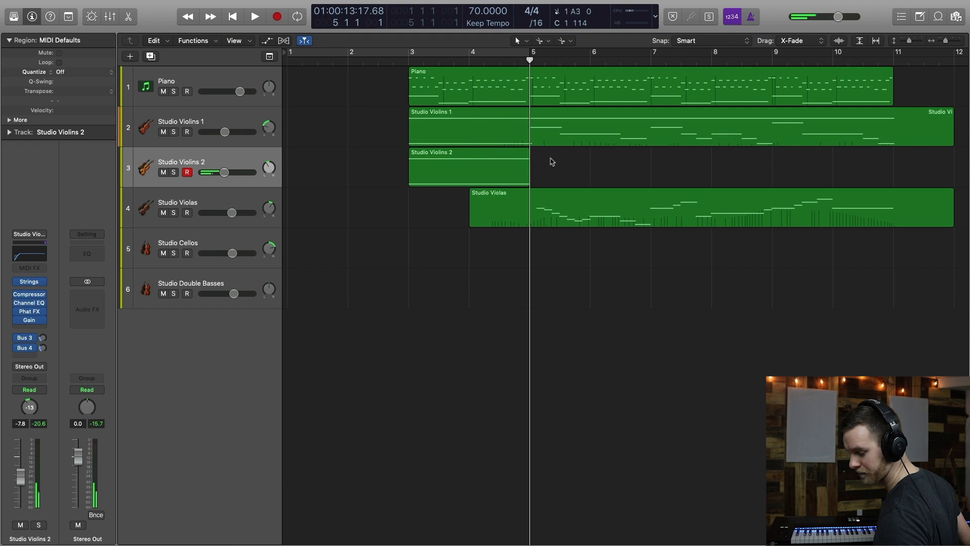
Record a Studio Violins 2 part from bar 5 to the end of bar 10 and open the region in the Piano Roll.
{"action": "key", "text": "r"}
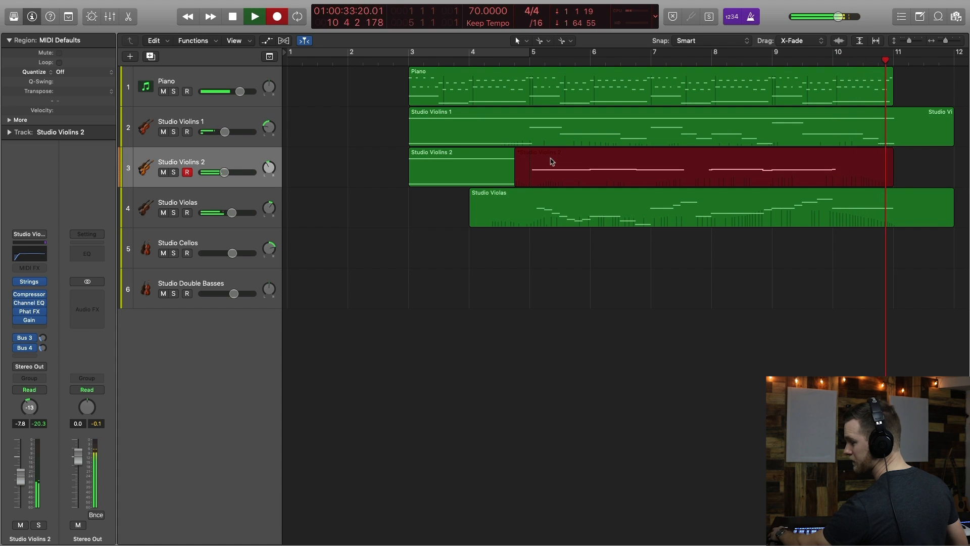
{"action": "scroll", "coordinate": [466, 125], "scroll_direction": "left", "scroll_amount": 5}
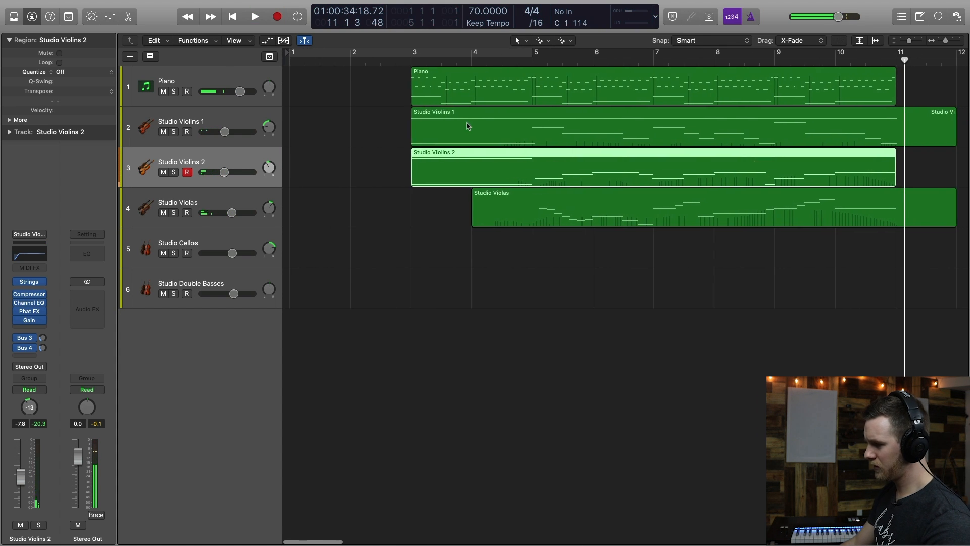
{"action": "left_click", "coordinate": [436, 226]}
{"action": "double_click", "coordinate": [457, 181]}
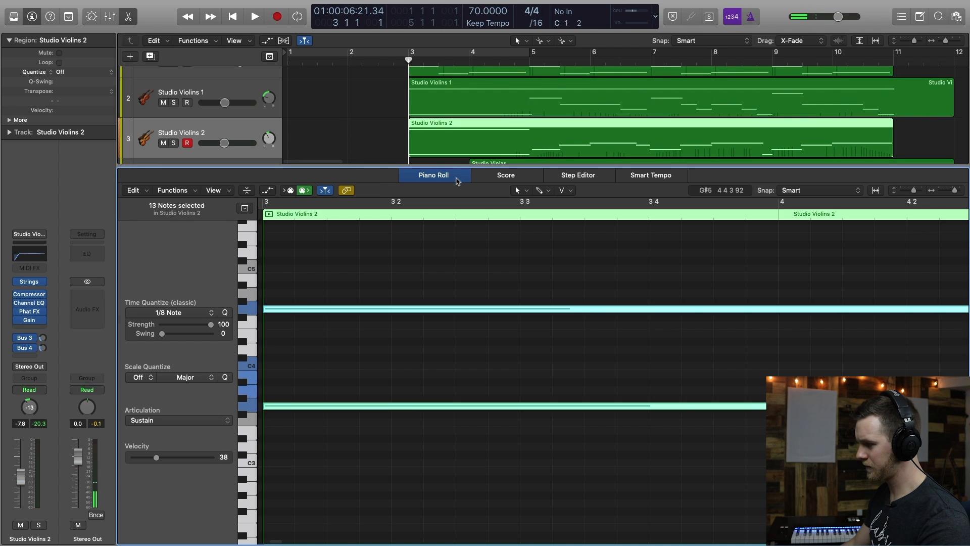
During playback, adjust the Studio Violins 2 note edges in bars 5 and 6 so consecutive notes connect with slight overlaps.
{"action": "key", "text": "space"}
{"action": "left_click", "coordinate": [507, 255]}
{"action": "scroll", "coordinate": [506, 252], "scroll_direction": "right", "scroll_amount": 10}
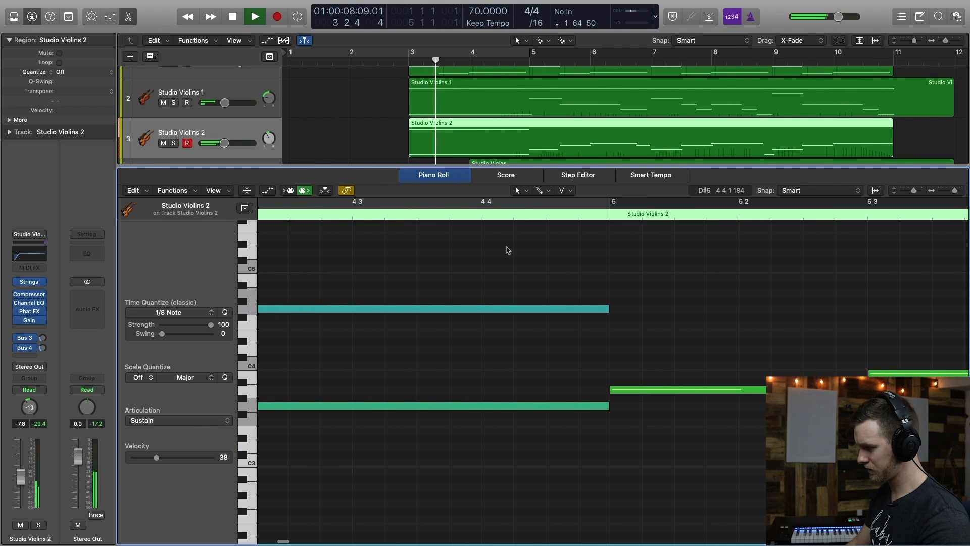
{"action": "key", "text": "super+Left"}
{"action": "left_click_drag", "start_coordinate": [552, 389], "coordinate": [562, 389]}
{"action": "left_click", "coordinate": [576, 374]}
{"action": "left_click_drag", "start_coordinate": [668, 340], "coordinate": [795, 425]}
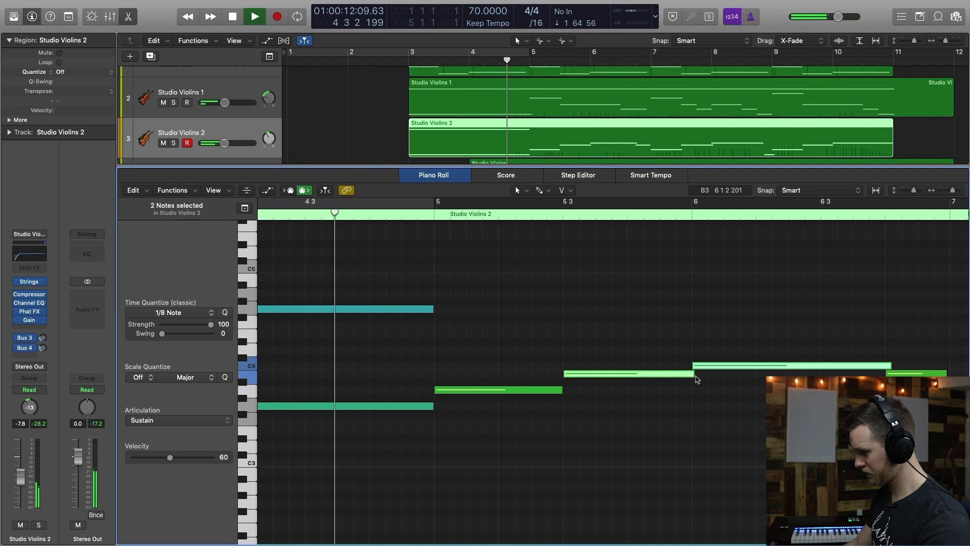
{"action": "left_click_drag", "start_coordinate": [692, 365], "coordinate": [688, 366]}
{"action": "left_click", "coordinate": [632, 360]}
Extend the last B3 note of bar 6 to bar 7 and adjust the bar 7 A3 note so they overlap slightly.
{"action": "scroll", "coordinate": [505, 412], "scroll_direction": "right", "scroll_amount": 5}
{"action": "scroll", "coordinate": [550, 410], "scroll_direction": "right", "scroll_amount": 3}
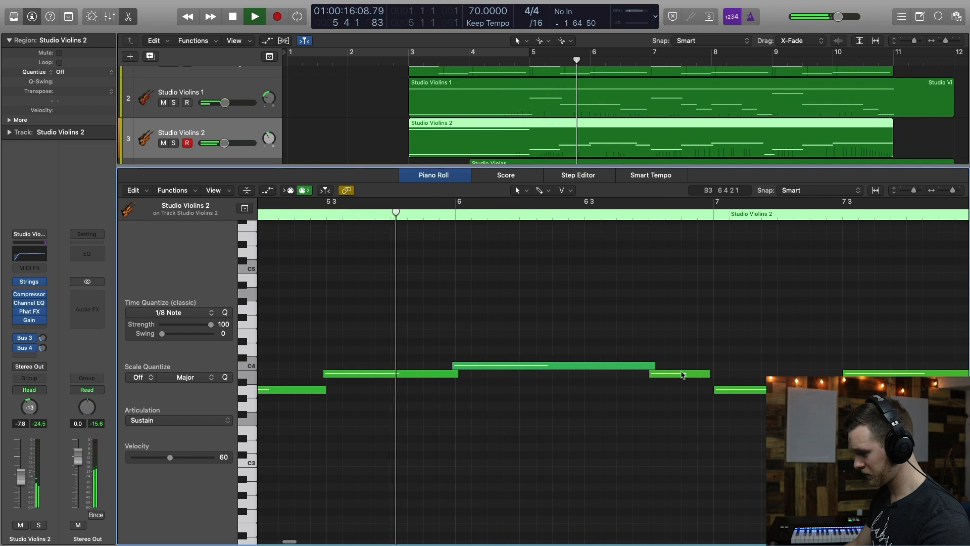
{"action": "left_click_drag", "start_coordinate": [709, 374], "coordinate": [715, 394]}
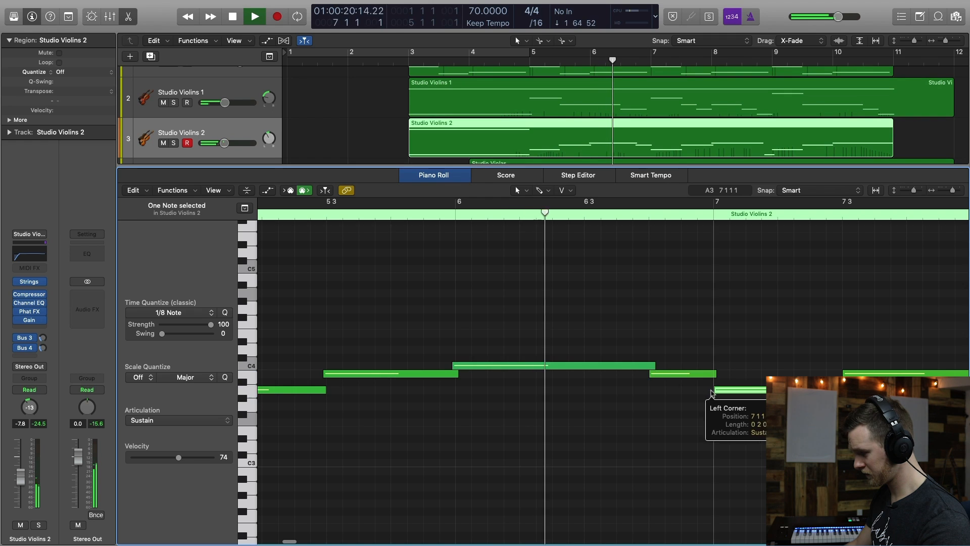
{"action": "left_click", "coordinate": [720, 390]}
{"action": "scroll", "coordinate": [657, 389], "scroll_direction": "right", "scroll_amount": 5}
{"action": "scroll", "coordinate": [571, 374], "scroll_direction": "right", "scroll_amount": 5}
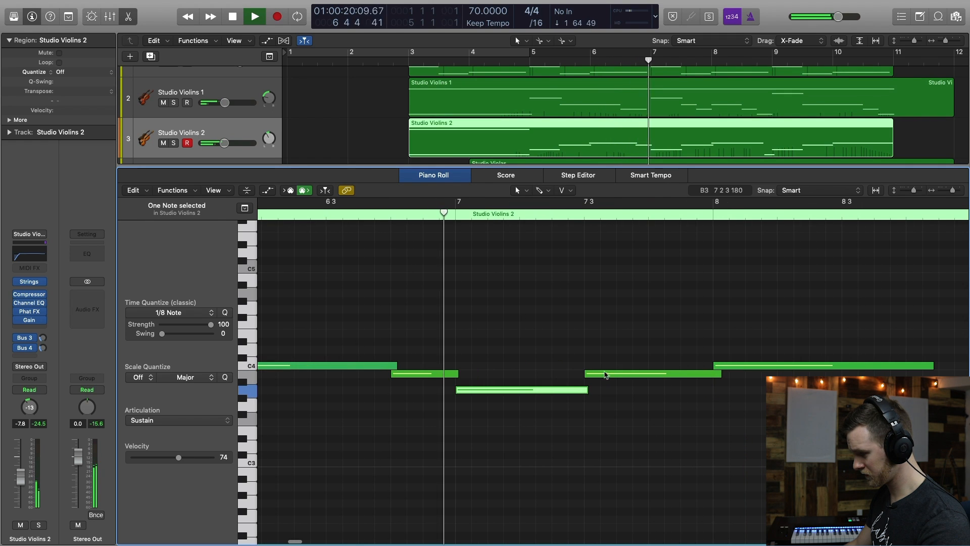
Show the Ch. 1: Modulation automation for Studio Violins 2, smooth the rise into bar 5, and raise the following points, reaching 36 at bar 6.
{"action": "key", "text": "a"}
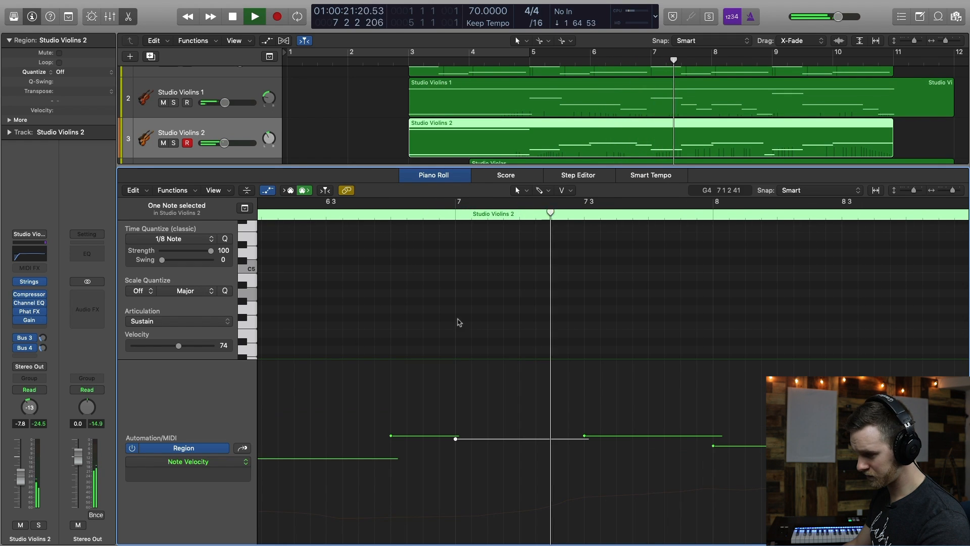
{"action": "left_click", "coordinate": [192, 461]}
{"action": "left_click", "coordinate": [218, 434]}
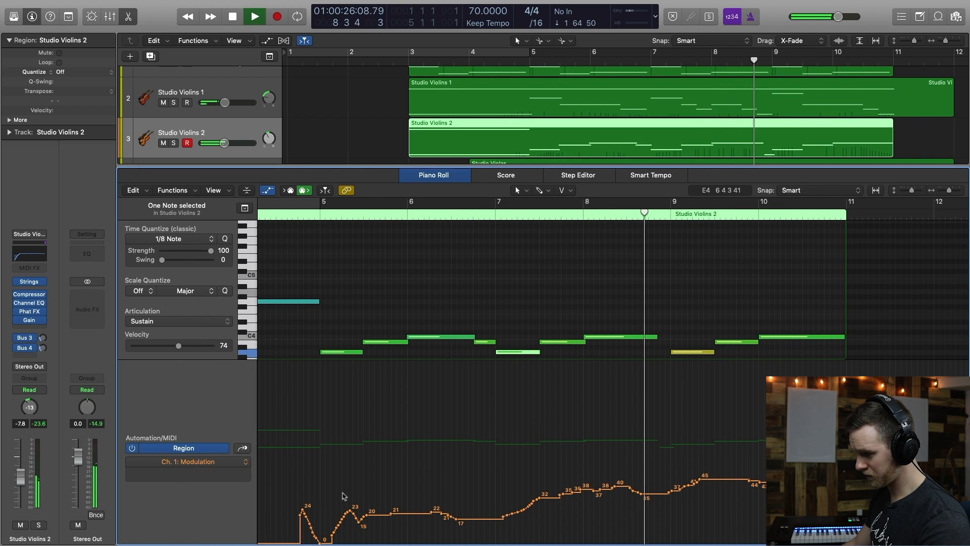
{"action": "scroll", "coordinate": [344, 496], "scroll_direction": "left", "scroll_amount": 5}
{"action": "left_click_drag", "start_coordinate": [417, 524], "coordinate": [435, 515]}
{"action": "left_click_drag", "start_coordinate": [451, 429], "coordinate": [940, 450]}
{"action": "left_click_drag", "start_coordinate": [890, 493], "coordinate": [889, 480]}
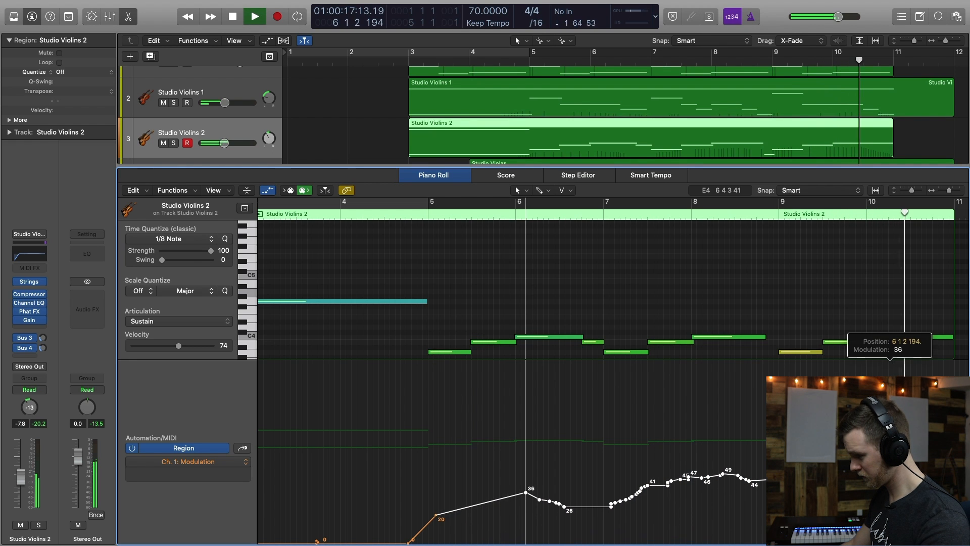
Stop playback, return the playhead to bar 3 and close the Piano Roll.
{"action": "key", "text": "space"}
{"action": "left_click", "coordinate": [410, 207]}
{"action": "left_click", "coordinate": [414, 206]}
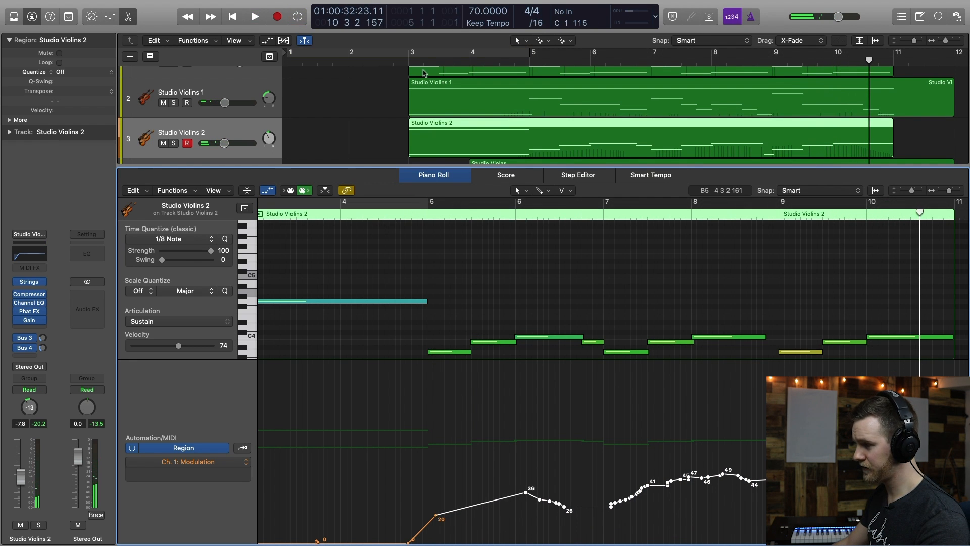
{"action": "left_click", "coordinate": [408, 62]}
{"action": "left_click", "coordinate": [127, 20]}
{"action": "left_click", "coordinate": [359, 176]}
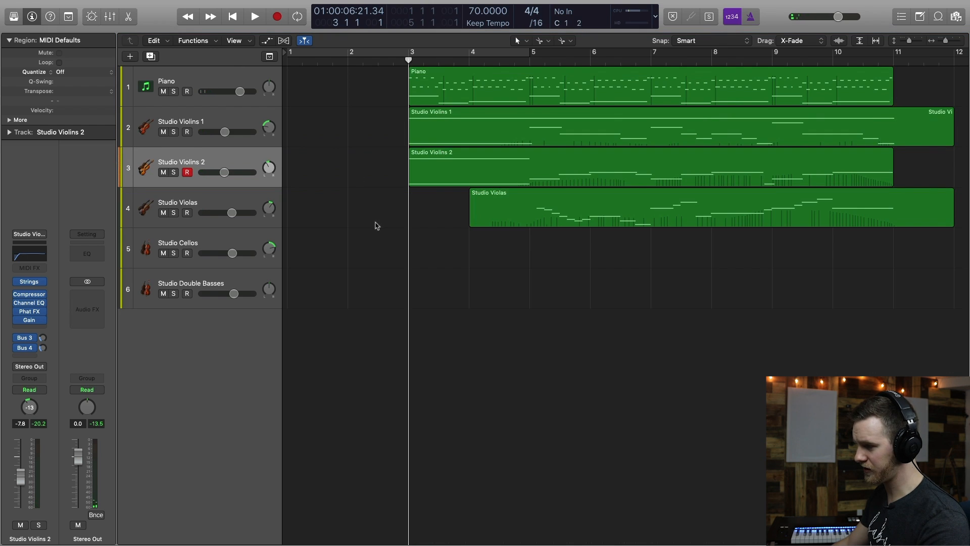
During playback, raise the Studio Violins 1 modulation points from just before bar 5 onward, peaking at 41, and close the editor.
{"action": "key", "text": "space"}
{"action": "double_click", "coordinate": [429, 143]}
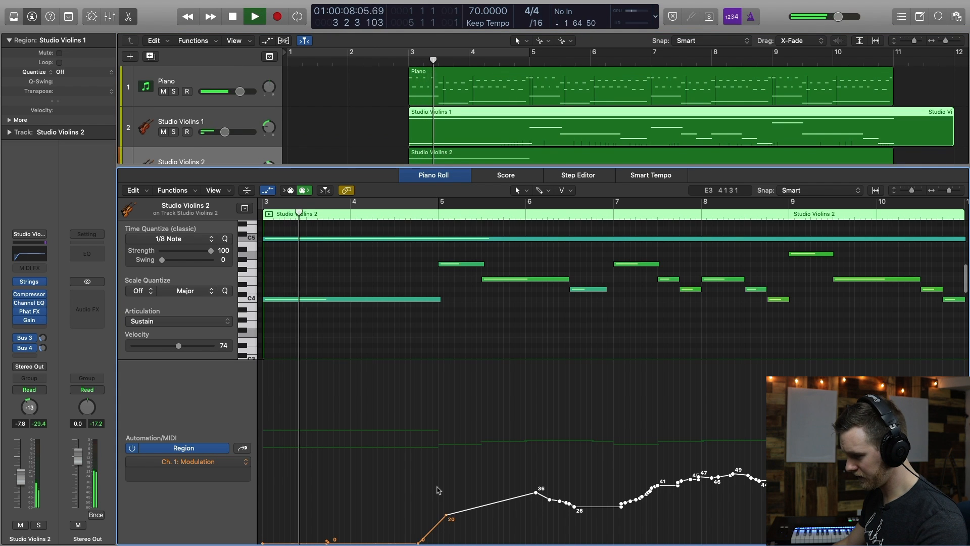
{"action": "left_click", "coordinate": [320, 130]}
{"action": "left_click", "coordinate": [210, 114]}
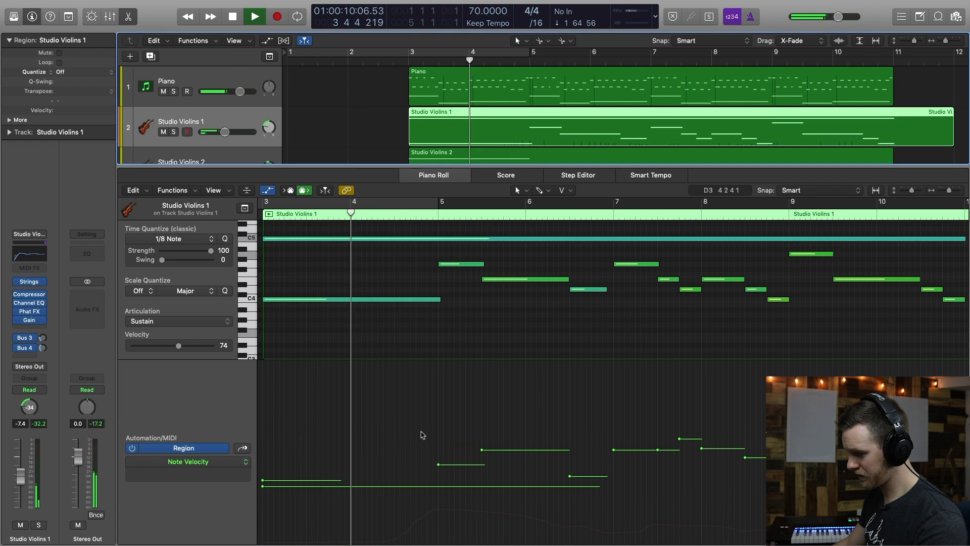
{"action": "left_click", "coordinate": [217, 463]}
{"action": "left_click", "coordinate": [209, 465]}
{"action": "left_click_drag", "start_coordinate": [399, 542], "coordinate": [905, 362]}
{"action": "left_click_drag", "start_coordinate": [905, 526], "coordinate": [905, 503]}
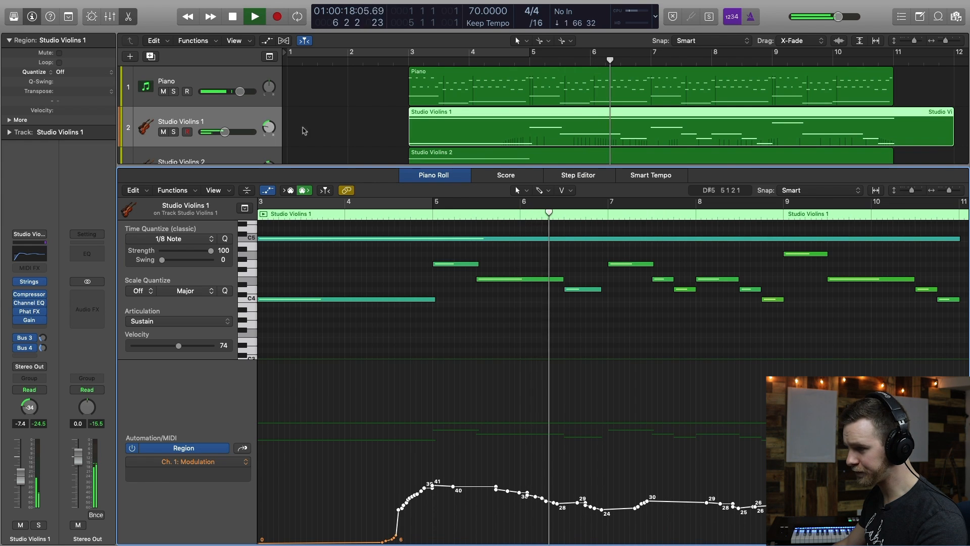
{"action": "left_click", "coordinate": [129, 18]}
{"action": "left_click", "coordinate": [387, 273]}
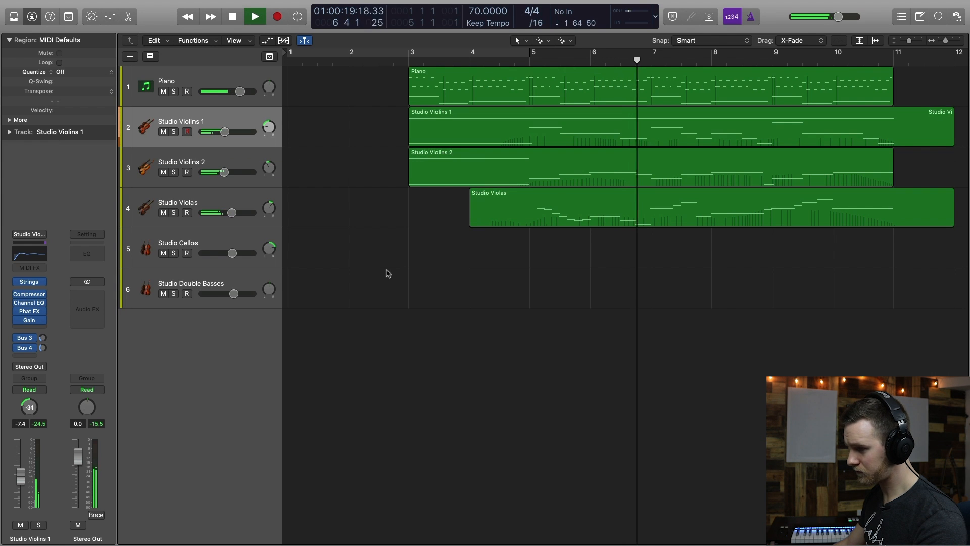
Record a Studio Cellos part from bar 5 to the end of bar 10.
{"action": "left_click", "coordinate": [212, 235]}
{"action": "key", "text": "space"}
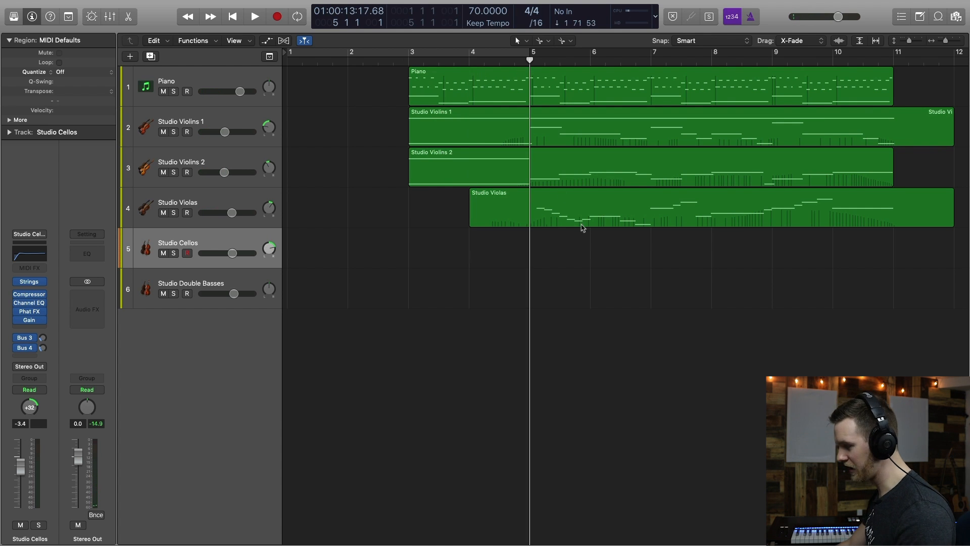
{"action": "key", "text": "r"}
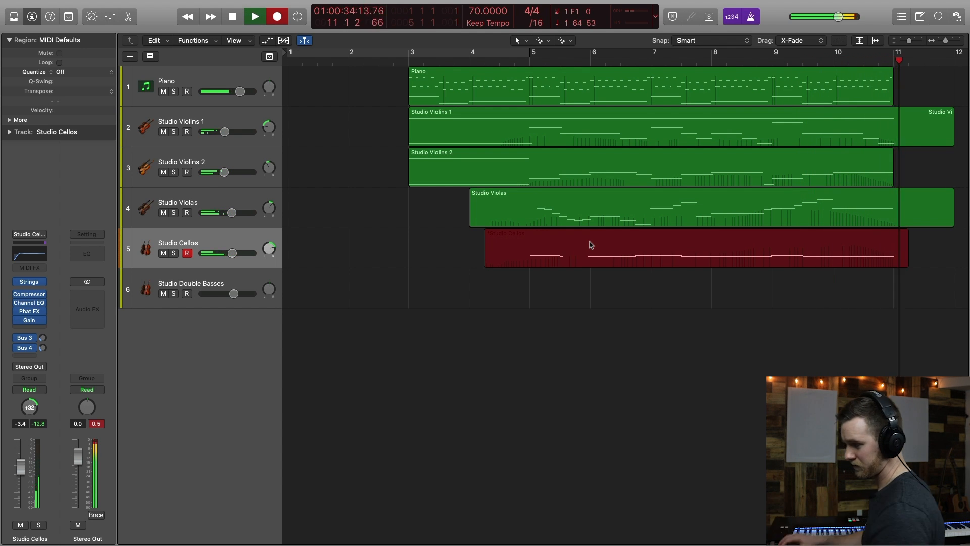
{"action": "key", "text": "space"}
Reshape the Studio Violins 1 modulation so it rises to 29 in bar 4 and 52 in bar 5, and close the Piano Roll.
{"action": "key", "text": "e"}
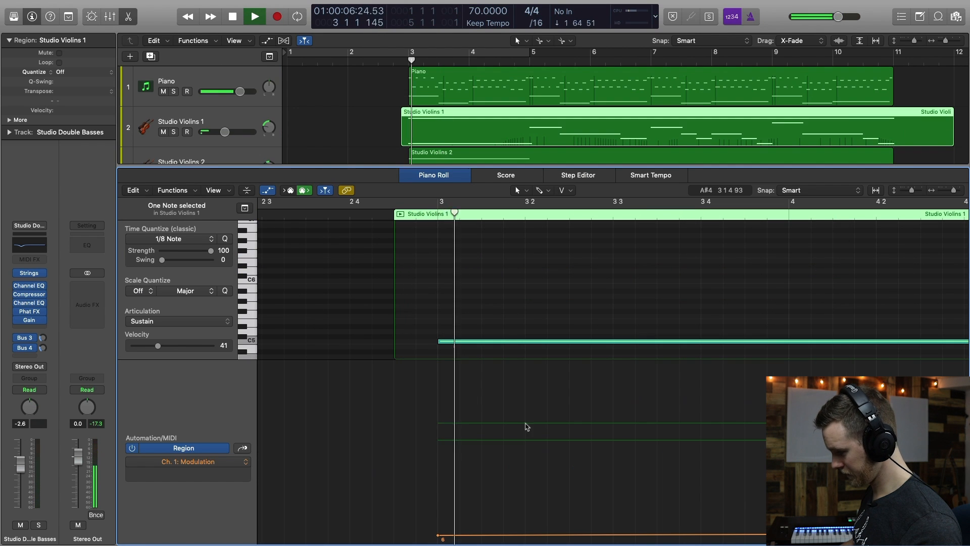
{"action": "left_click_drag", "start_coordinate": [583, 535], "coordinate": [849, 470]}
{"action": "scroll", "coordinate": [591, 512], "scroll_direction": "right", "scroll_amount": 8}
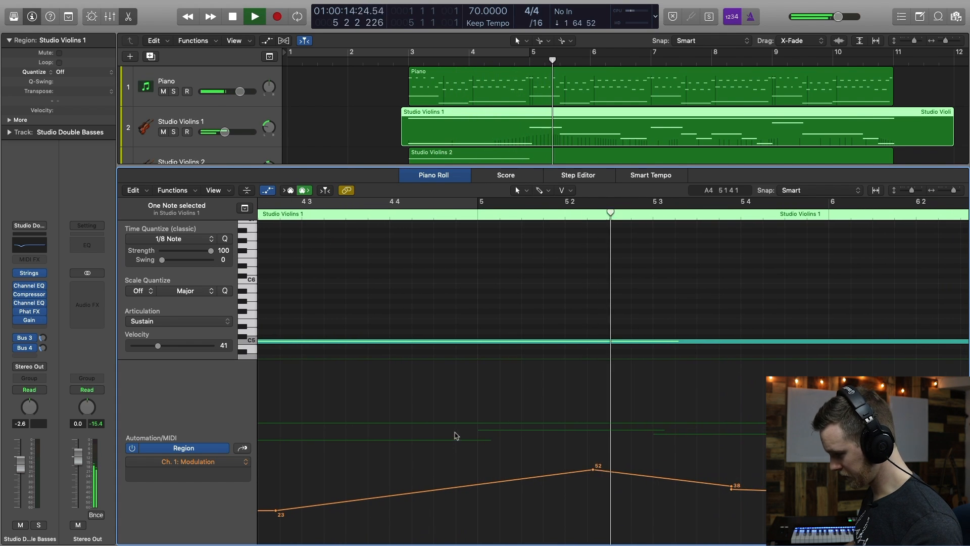
{"action": "scroll", "coordinate": [556, 511], "scroll_direction": "left", "scroll_amount": 8}
{"action": "left_click_drag", "start_coordinate": [672, 512], "coordinate": [673, 505]}
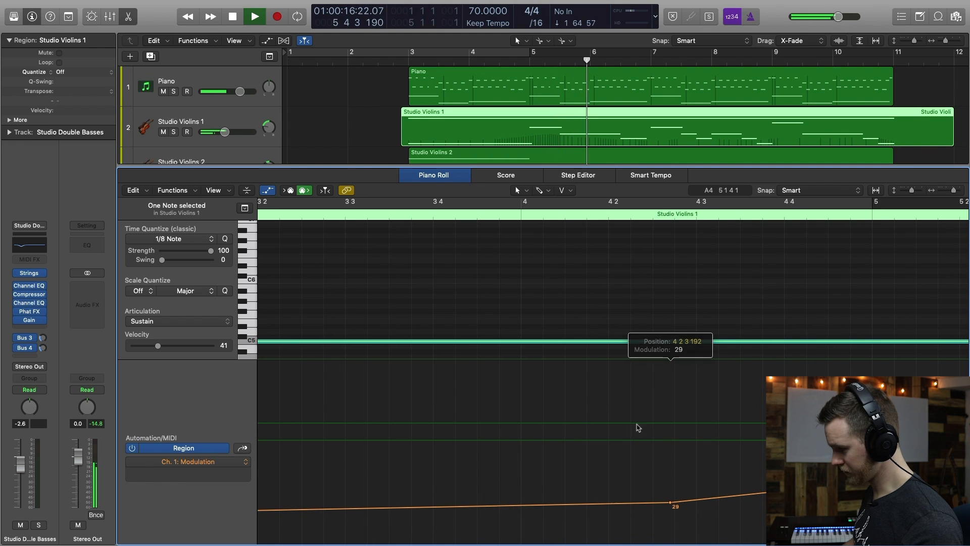
{"action": "key", "text": "super+Left"}
{"action": "key", "text": "a"}
{"action": "key", "text": "space"}
{"action": "key", "text": "a"}
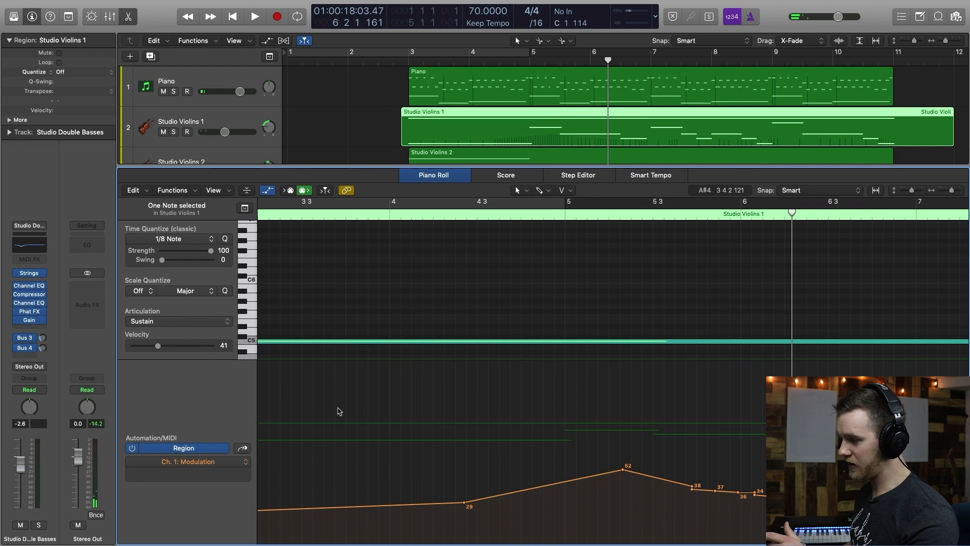
{"action": "left_click", "coordinate": [114, 14]}
{"action": "left_click", "coordinate": [114, 13]}
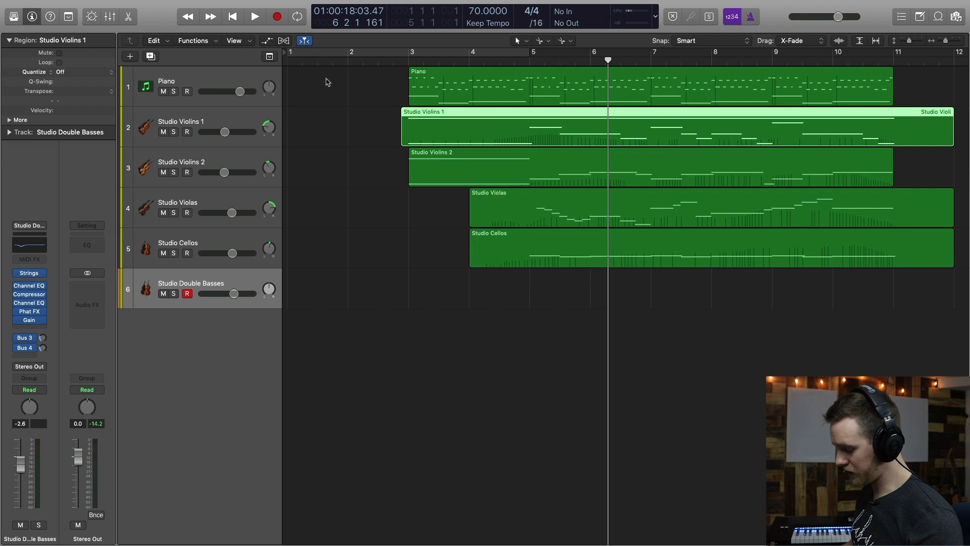
Reopen the Studio Violins 1 region in the Piano Roll and examine its full Ch. 1: Modulation curve in the automation lane.
{"action": "left_click", "coordinate": [337, 82]}
{"action": "key", "text": "p"}
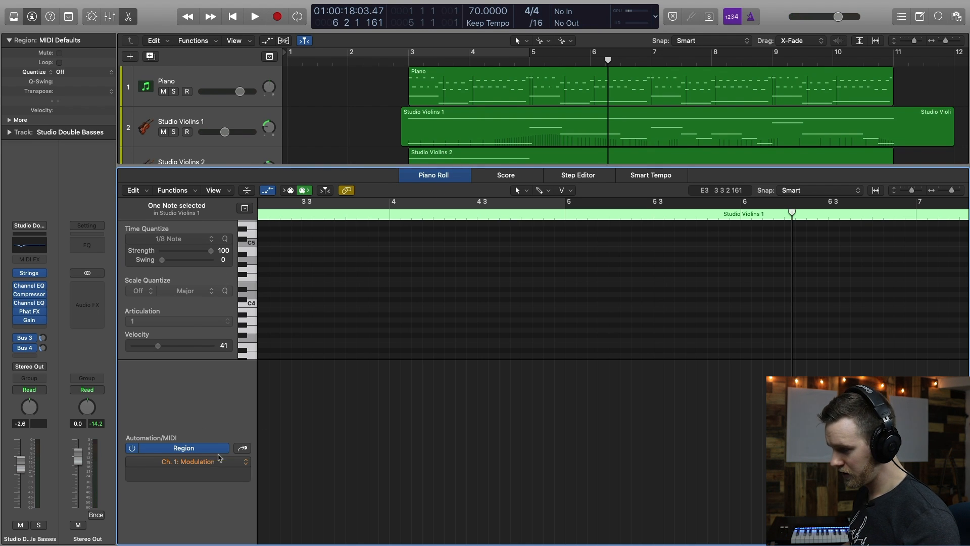
{"action": "left_click", "coordinate": [431, 126]}
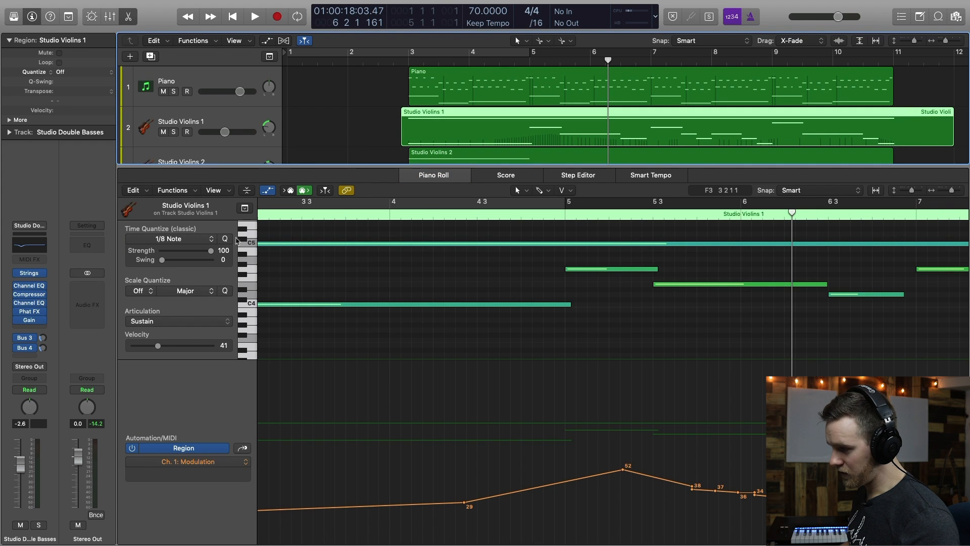
{"action": "left_click", "coordinate": [265, 191]}
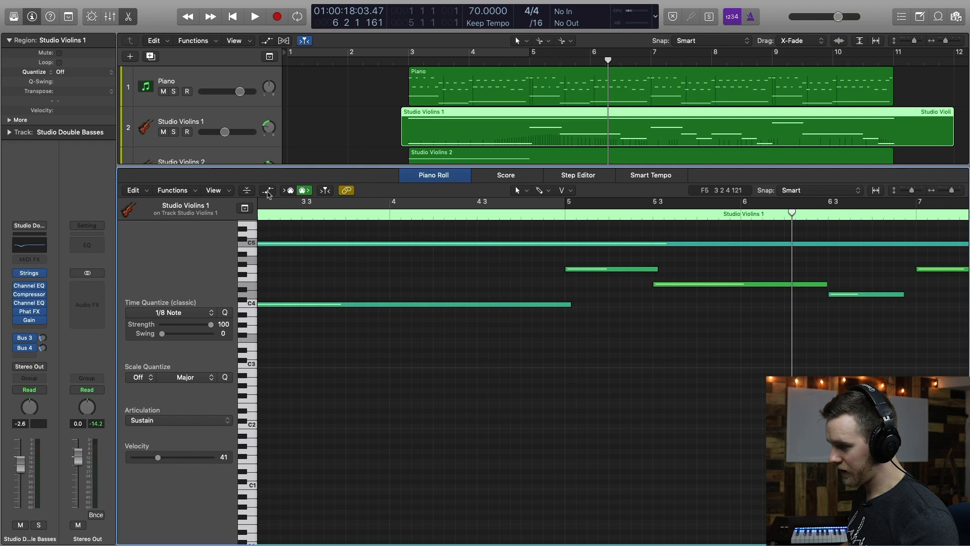
{"action": "left_click", "coordinate": [268, 191]}
{"action": "left_click", "coordinate": [267, 190]}
{"action": "left_click", "coordinate": [267, 191]}
{"action": "left_click", "coordinate": [226, 462]}
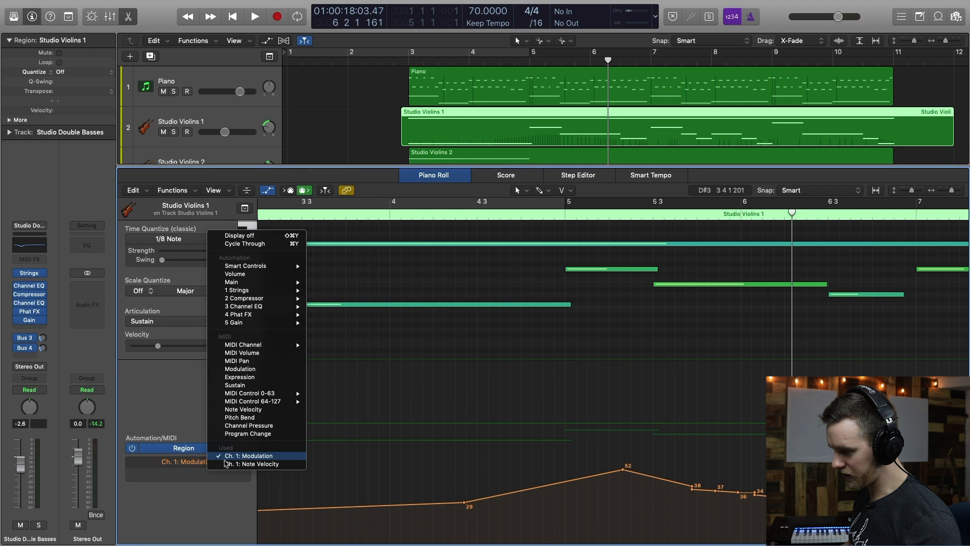
{"action": "left_click", "coordinate": [264, 457]}
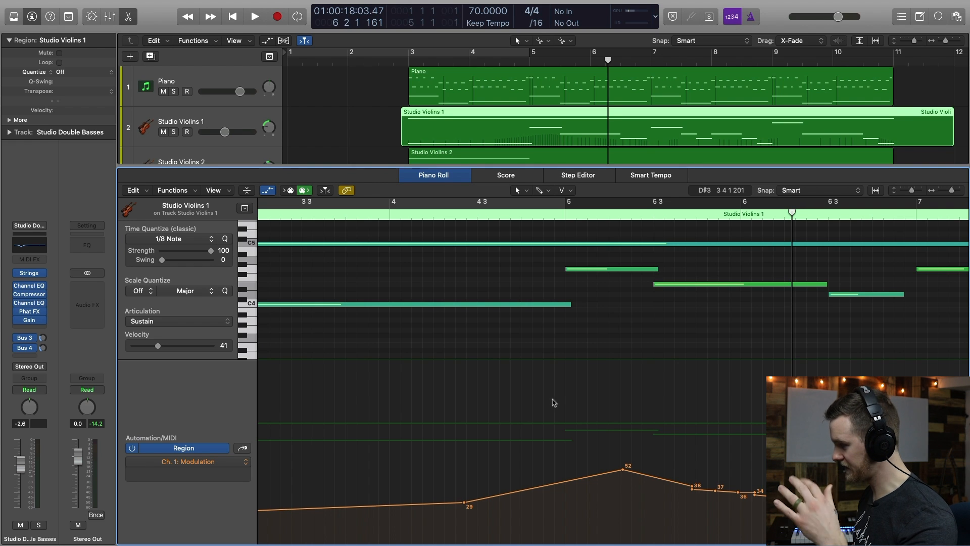
{"action": "scroll", "coordinate": [550, 418], "scroll_direction": "down", "scroll_amount": 5}
{"action": "scroll", "coordinate": [550, 423], "scroll_direction": "right", "scroll_amount": 5}
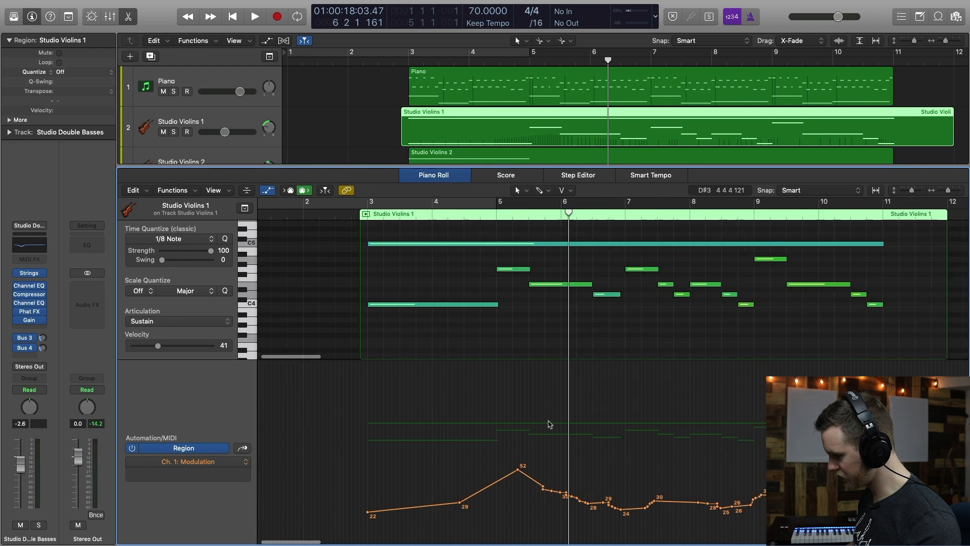
{"action": "scroll", "coordinate": [482, 474], "scroll_direction": "left", "scroll_amount": 2}
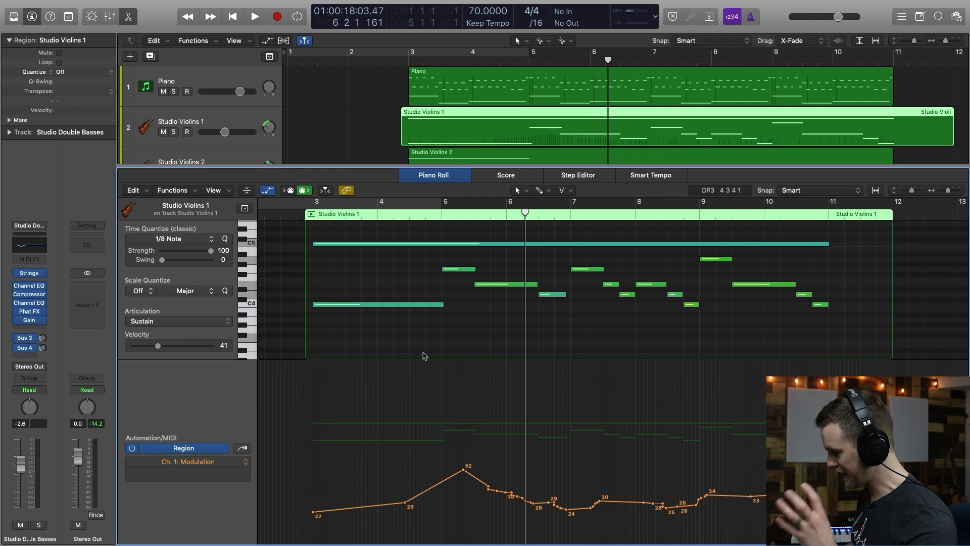
Close the editor and play the arrangement from bar 3 past bar 11 with the Studio Double Basses track selected.
{"action": "left_click", "coordinate": [305, 208]}
{"action": "left_click", "coordinate": [135, 23]}
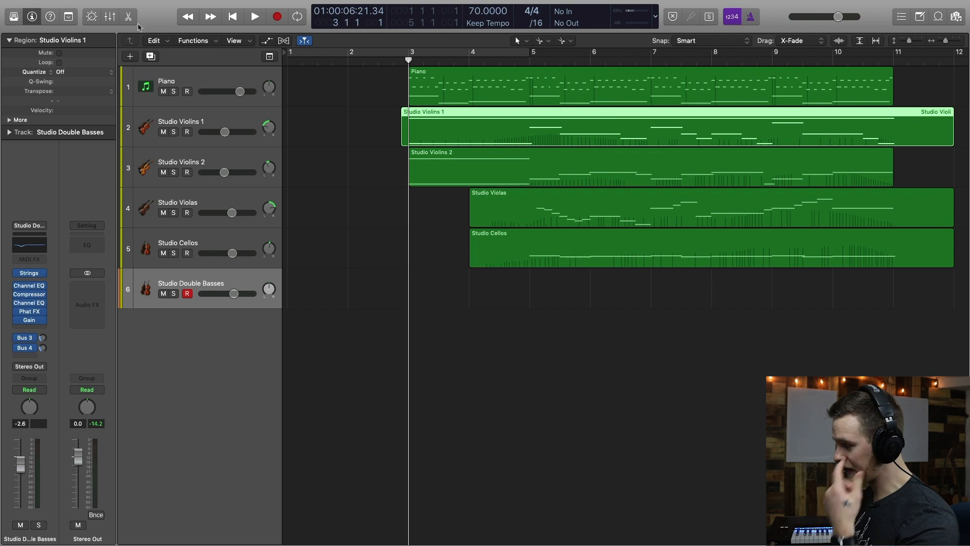
{"action": "left_click", "coordinate": [332, 209]}
{"action": "key", "text": "space"}
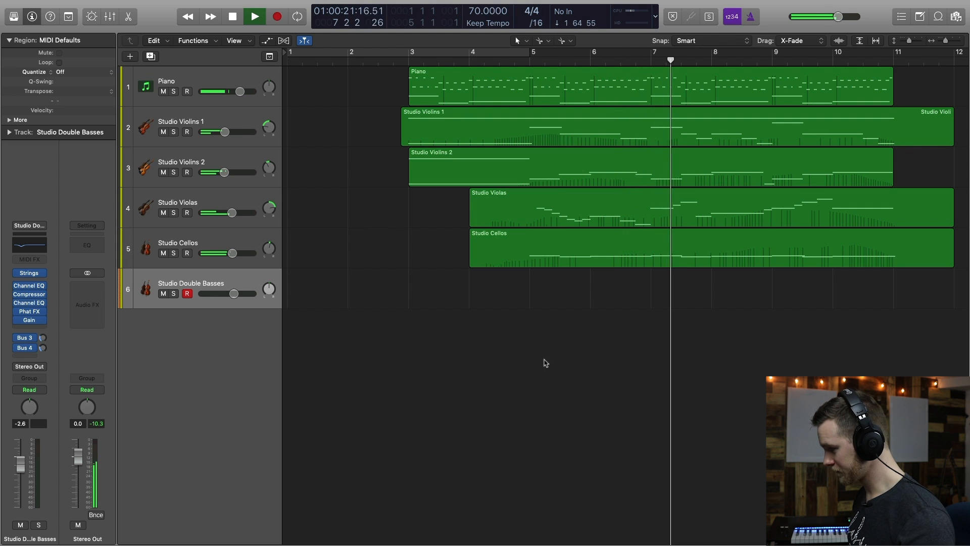
{"action": "scroll", "coordinate": [546, 361], "scroll_direction": "right", "scroll_amount": 5}
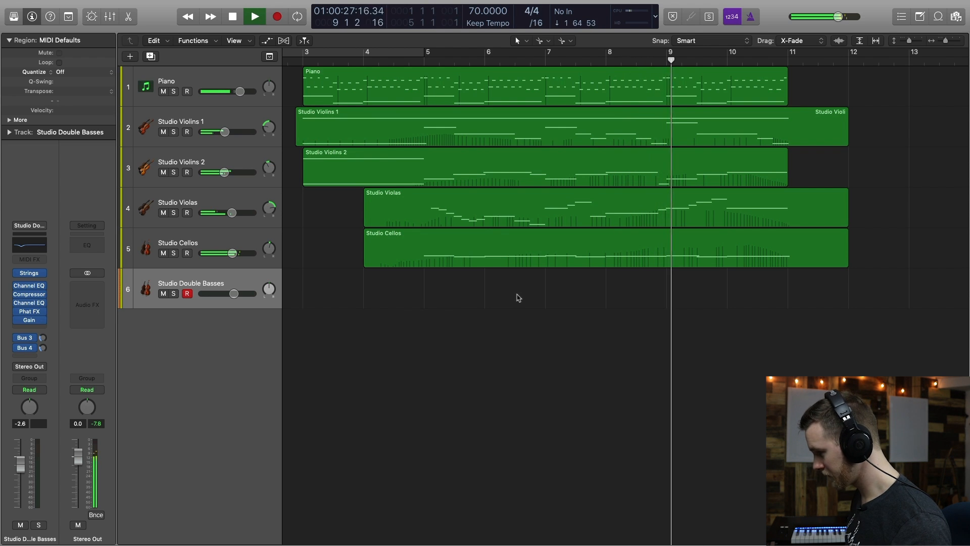
{"action": "scroll", "coordinate": [518, 297], "scroll_direction": "right", "scroll_amount": 3}
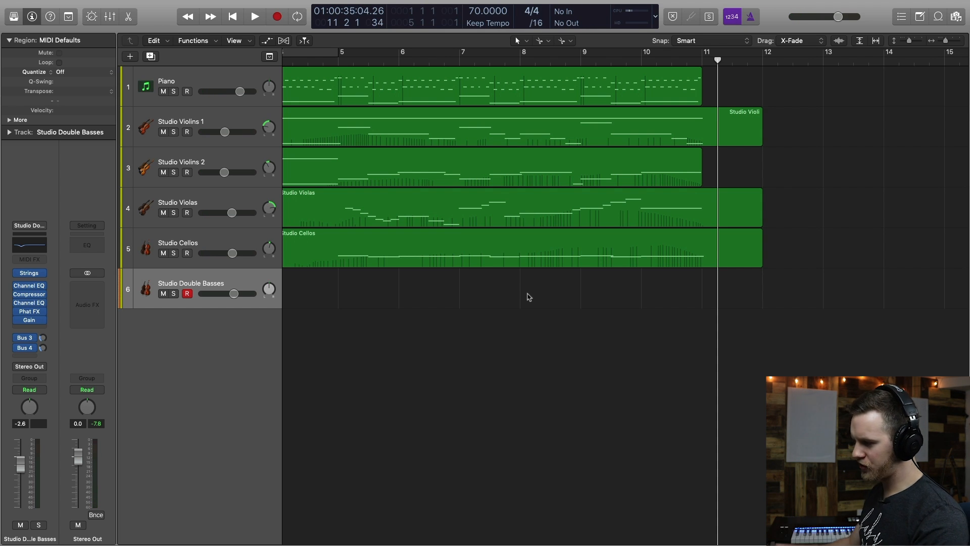
Copy the Studio Cellos region onto the Studio Double Basses track and lower that track's volume to -5.6 dB during playback.
{"action": "scroll", "coordinate": [373, 274], "scroll_direction": "left", "scroll_amount": 5}
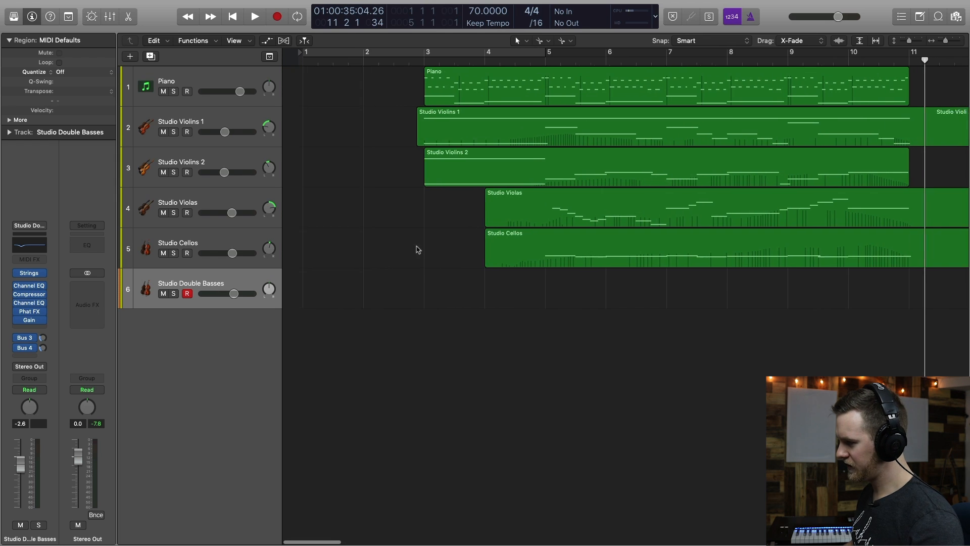
{"action": "left_click", "coordinate": [412, 62]}
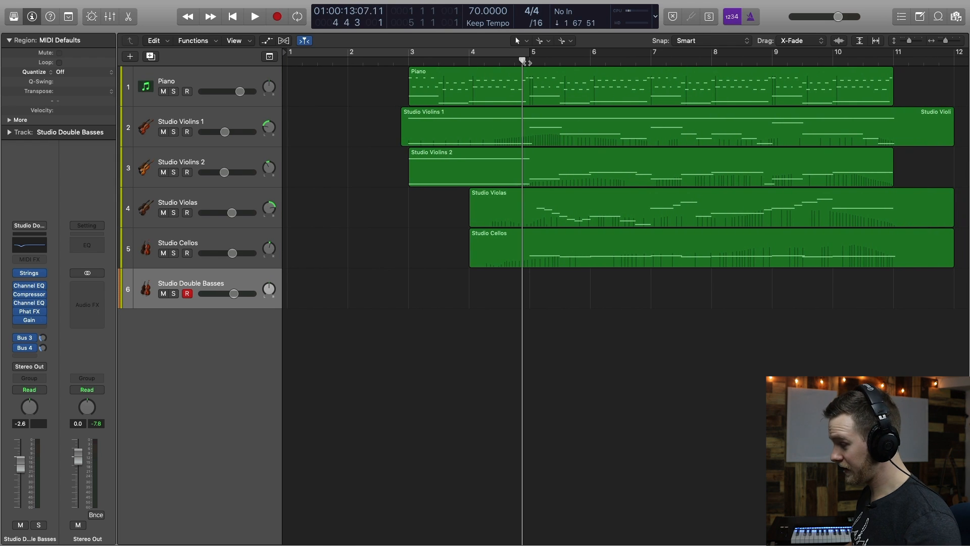
{"action": "left_click_drag", "start_coordinate": [586, 254], "coordinate": [555, 284]}
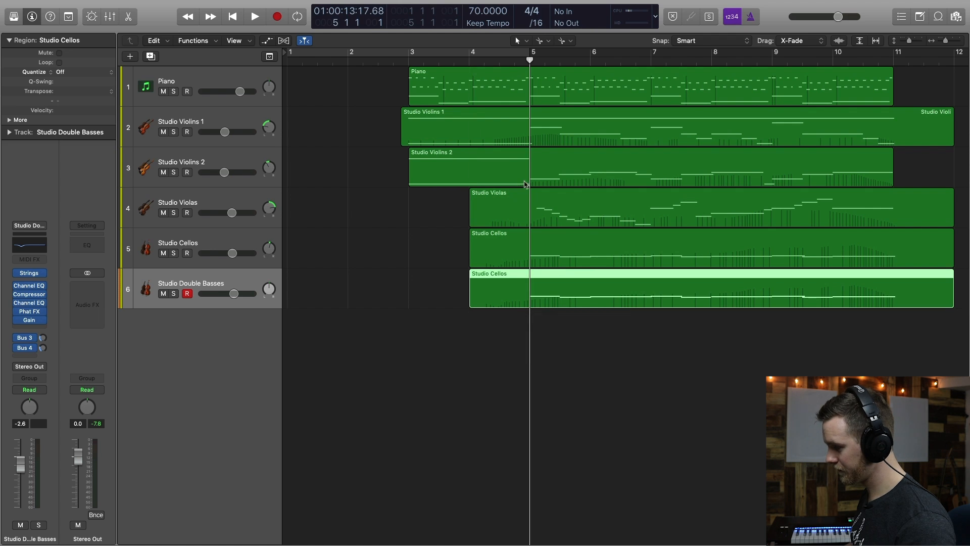
{"action": "key", "text": "space"}
{"action": "left_click_drag", "start_coordinate": [233, 293], "coordinate": [232, 294]}
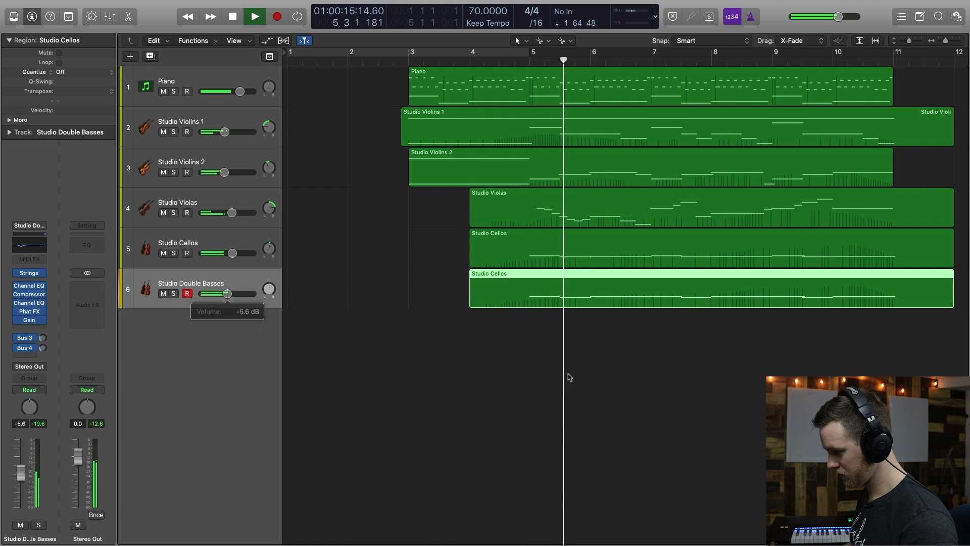
Transpose all notes of the copied region on the Studio Double Basses track down one octave in the Piano Roll.
{"action": "key", "text": "p"}
{"action": "key", "text": "super+a"}
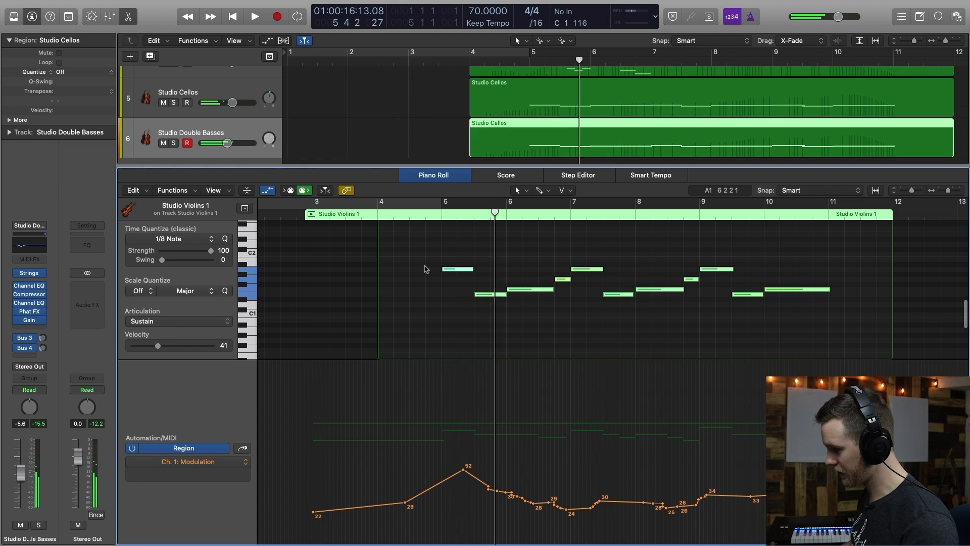
{"action": "left_click_drag", "start_coordinate": [456, 272], "coordinate": [457, 335]}
{"action": "scroll", "coordinate": [484, 308], "scroll_direction": "down", "scroll_amount": 4}
{"action": "left_click", "coordinate": [483, 307]}
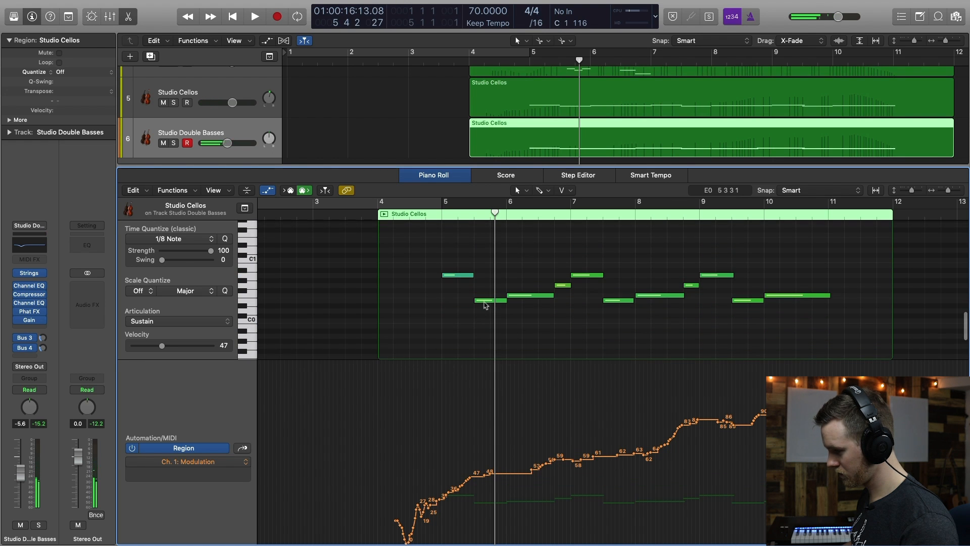
Play from just before bar 5 while slightly lowering the double bass region's modulation points, and close the Piano Roll.
{"action": "left_click", "coordinate": [427, 216]}
{"action": "key", "text": "space"}
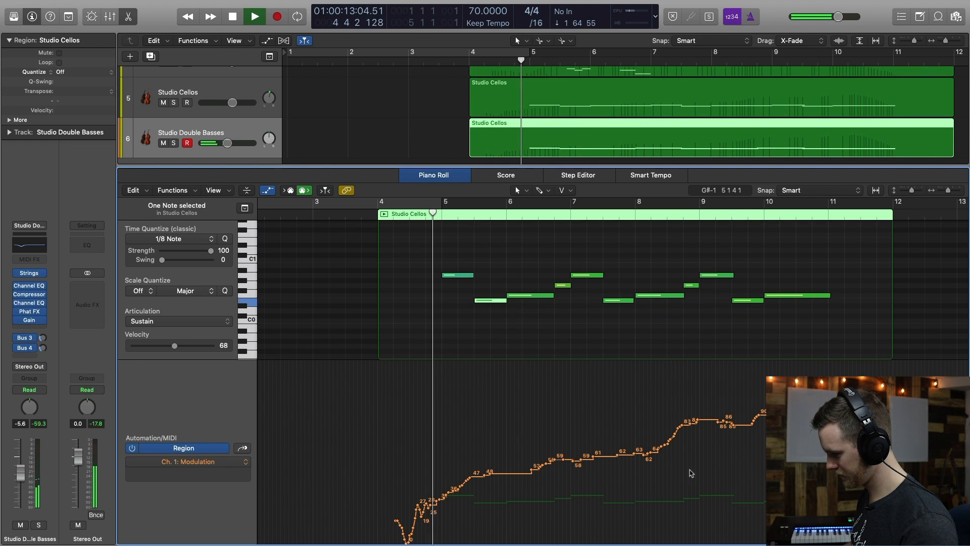
{"action": "left_click_drag", "start_coordinate": [398, 372], "coordinate": [825, 543]}
{"action": "left_click_drag", "start_coordinate": [743, 432], "coordinate": [750, 440]}
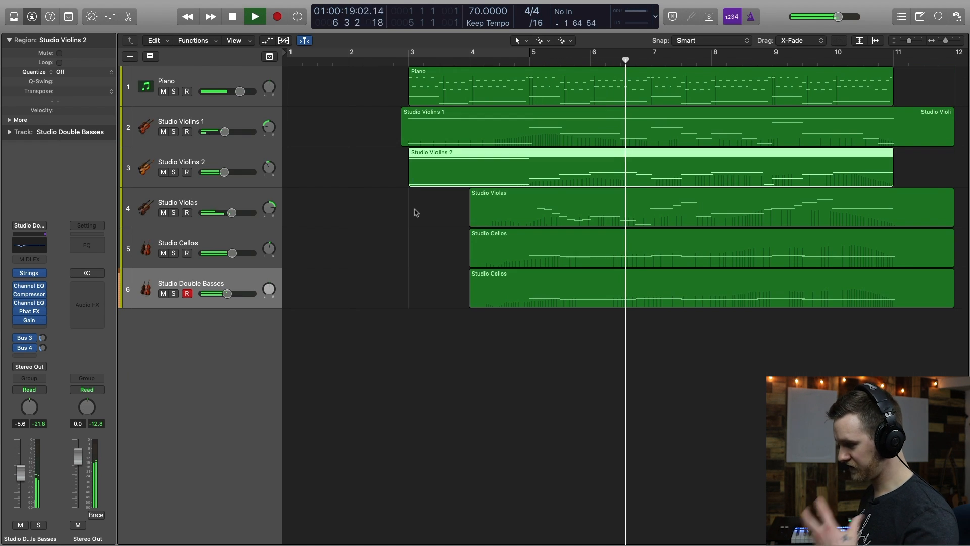
{"action": "left_click", "coordinate": [416, 217]}
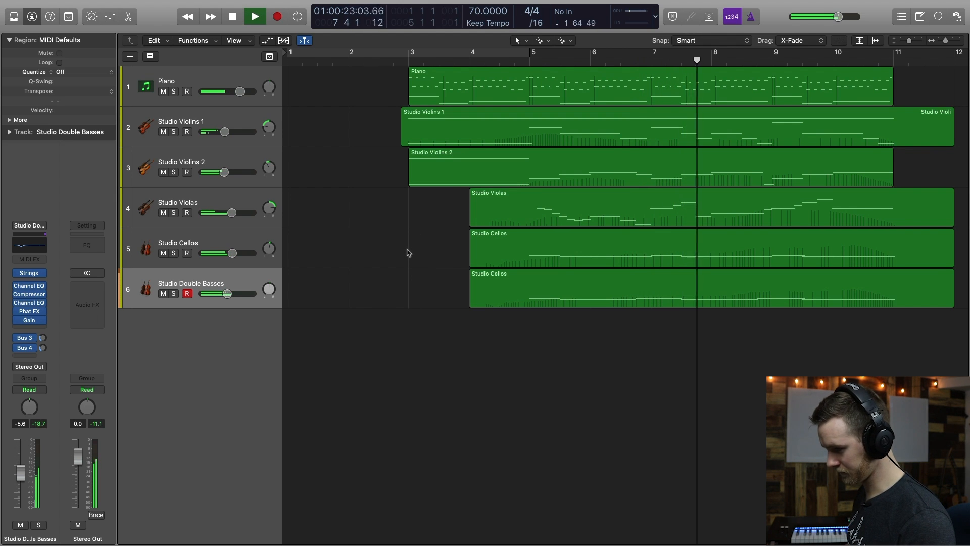
{"action": "scroll", "coordinate": [408, 252], "scroll_direction": "right", "scroll_amount": 3}
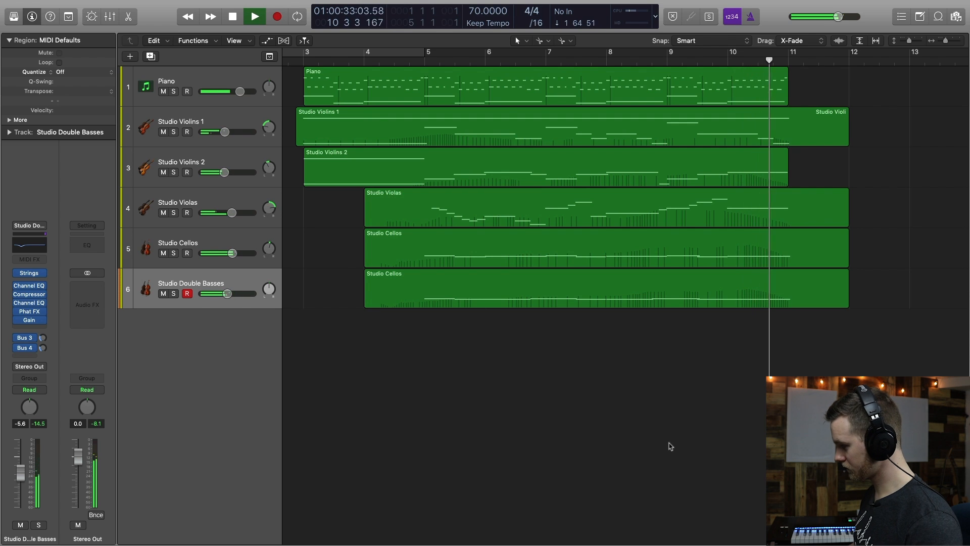
Split the Violins 1, Violas, Cellos and Double Basses regions at bar 11, delete the tails and stop playback.
{"action": "left_click_drag", "start_coordinate": [810, 334], "coordinate": [791, 134]}
{"action": "key", "text": "Return"}
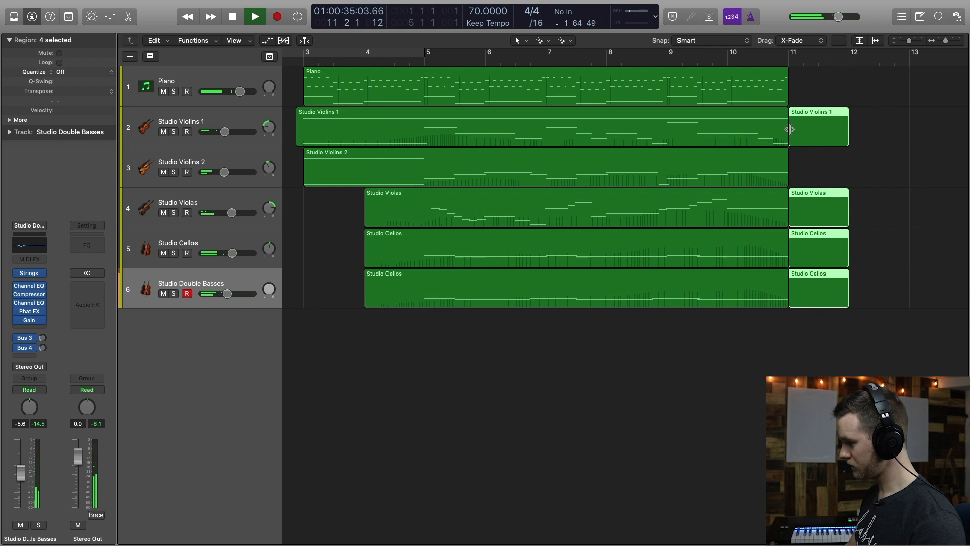
{"action": "key", "text": "Delete"}
{"action": "key", "text": "space"}
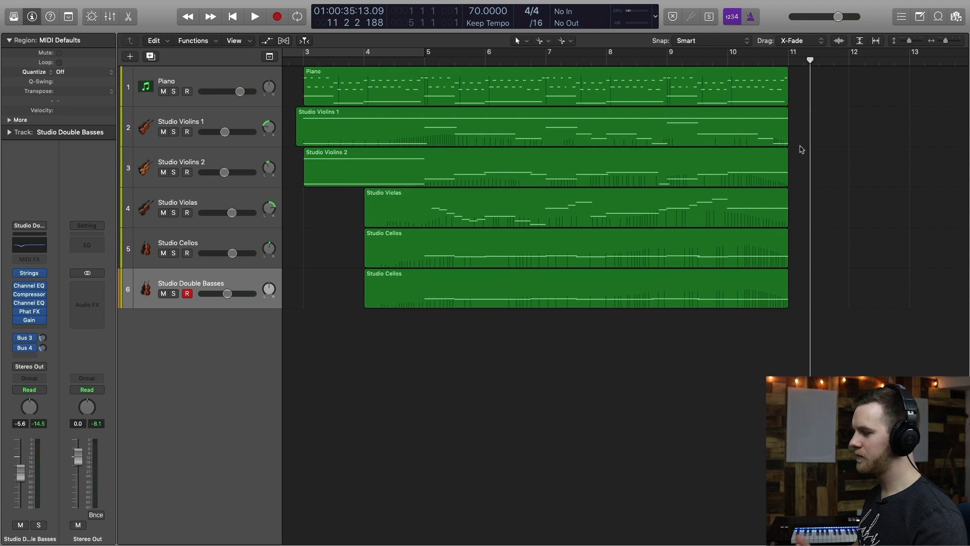
{"action": "key", "text": "super+Left"}
{"action": "key", "text": "super+Left"}
{"action": "key", "text": "super+Left"}
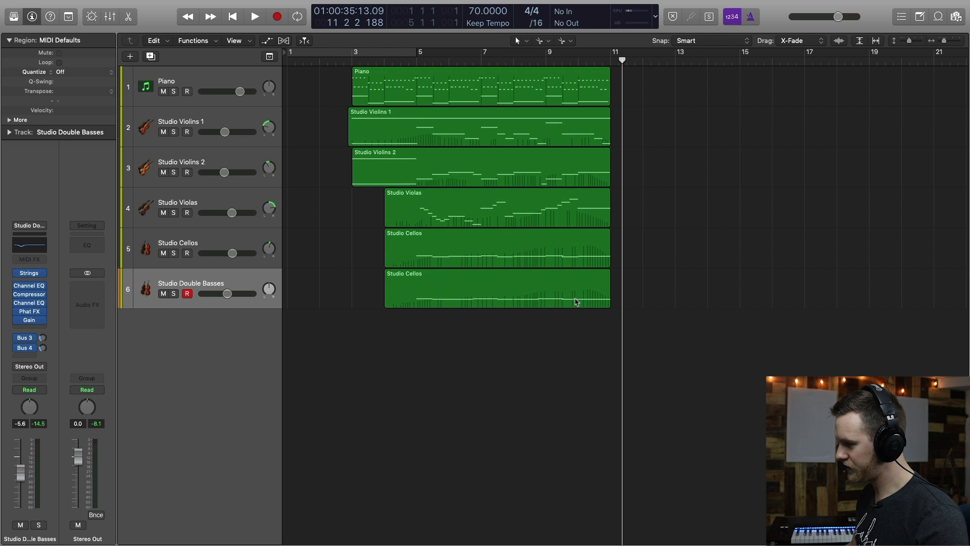
{"action": "left_click_drag", "start_coordinate": [577, 314], "coordinate": [548, 78]}
{"action": "key", "text": "Delete"}
{"action": "key", "text": "super+z"}
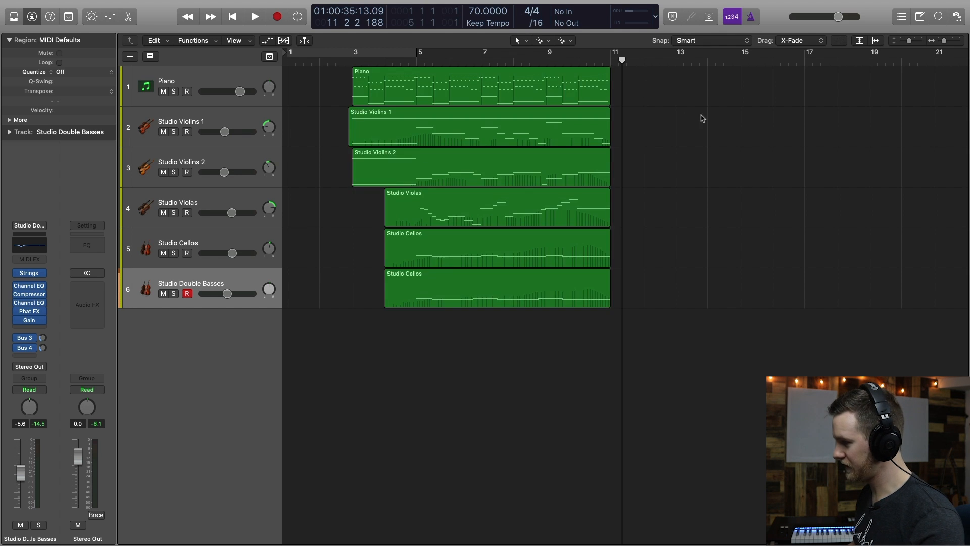
Place the playhead at bar 15 and create a mono Kontakt 5 software instrument track below the Piano track.
{"action": "scroll", "coordinate": [657, 86], "scroll_direction": "right", "scroll_amount": 5}
{"action": "left_click", "coordinate": [594, 60]}
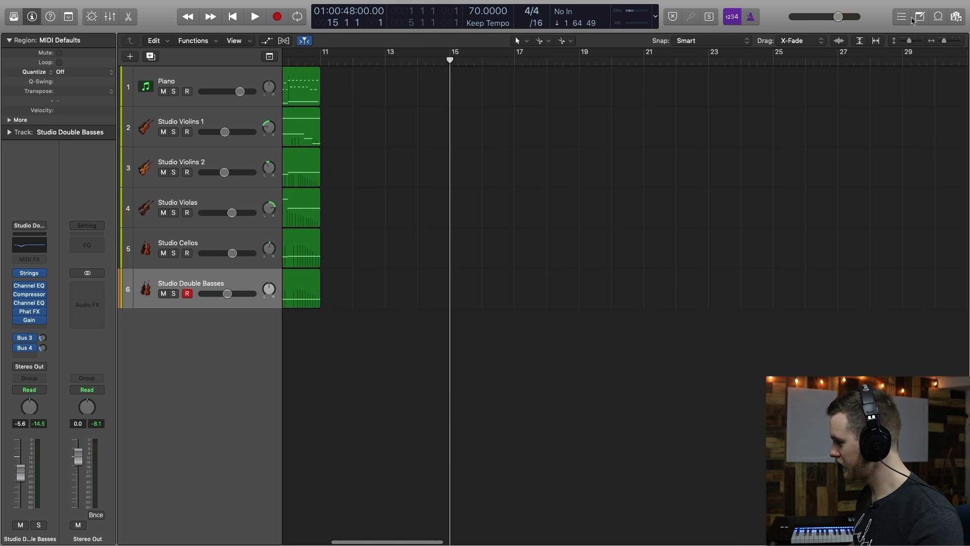
{"action": "left_click", "coordinate": [195, 69]}
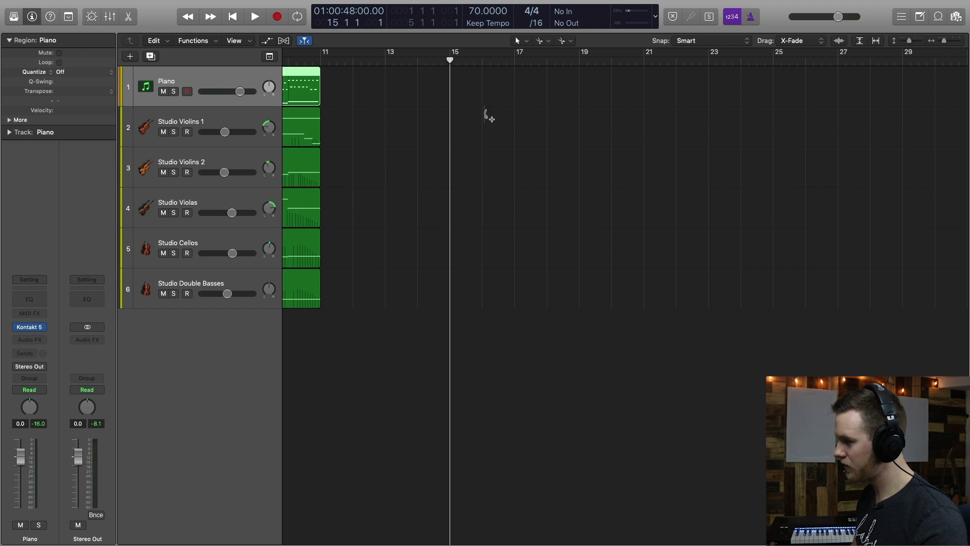
{"action": "key", "text": "alt+super+n"}
{"action": "left_click", "coordinate": [447, 96]}
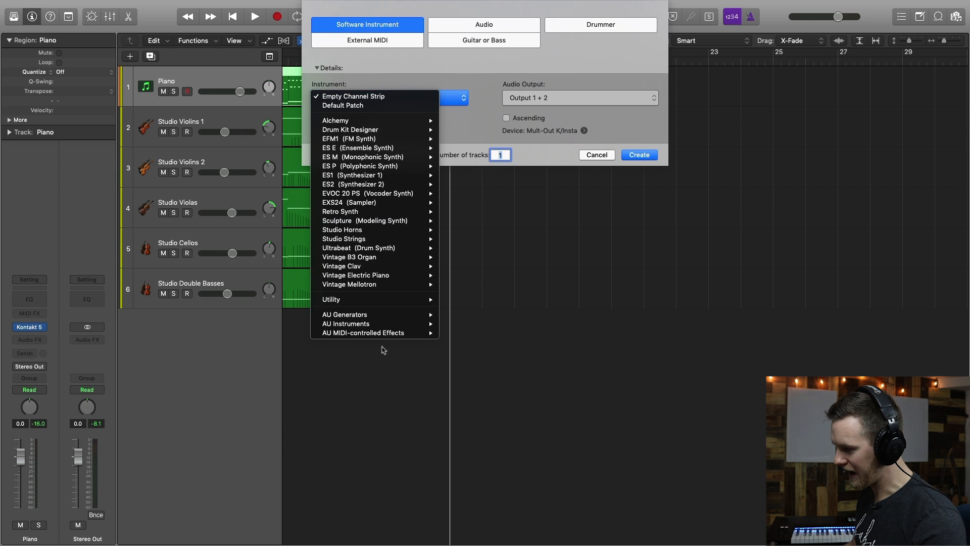
{"action": "mouse_move", "coordinate": [400, 323]}
{"action": "mouse_move", "coordinate": [484, 361]}
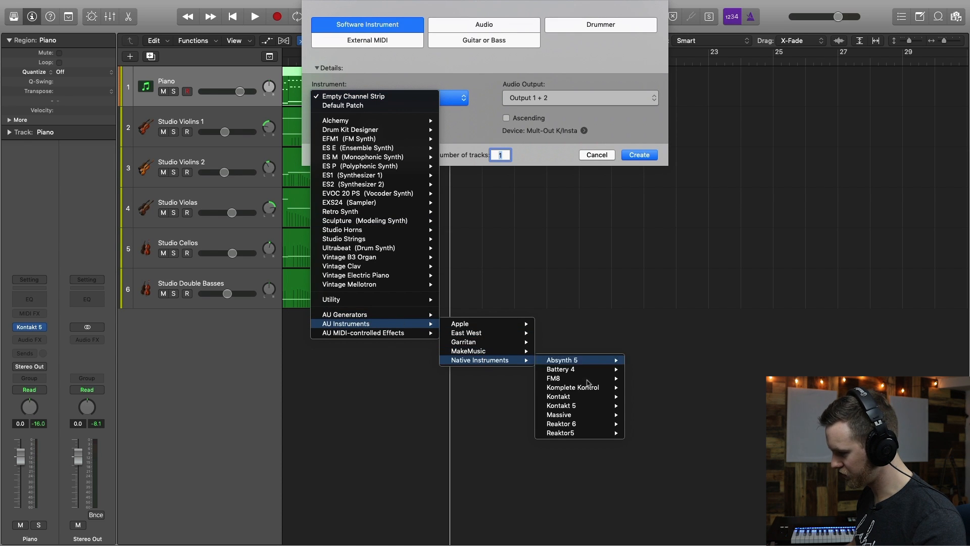
{"action": "mouse_move", "coordinate": [589, 407]}
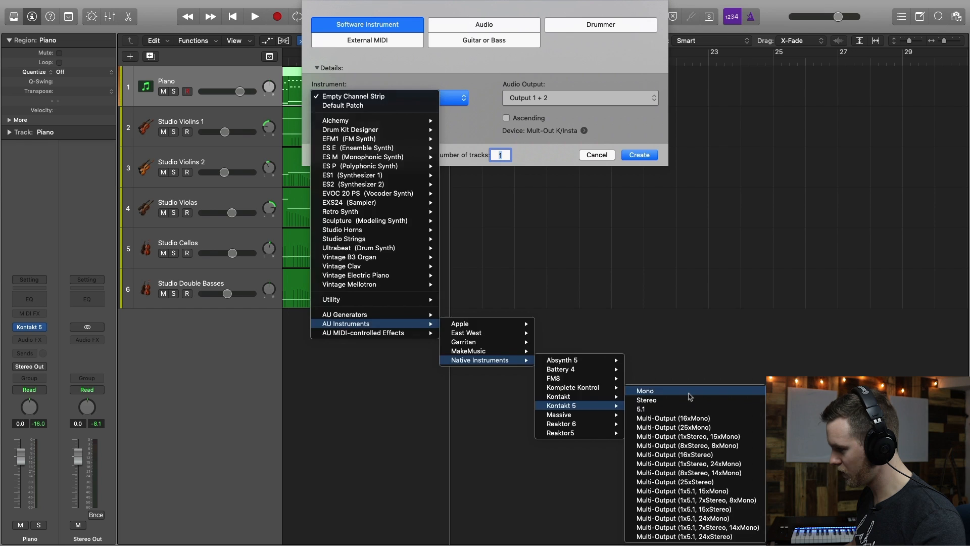
{"action": "left_click", "coordinate": [682, 391]}
{"action": "key", "text": "Return"}
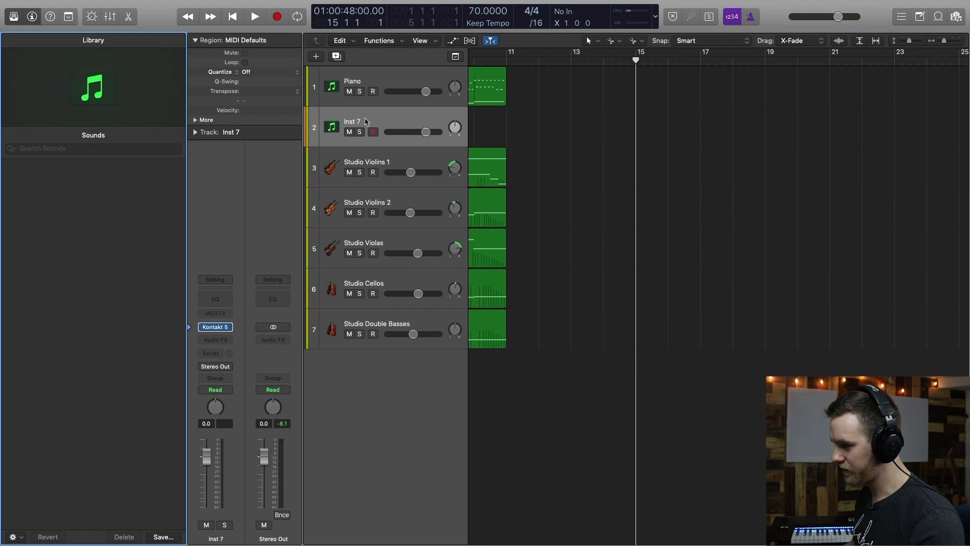
Rename the new instrument track DAmage and hide the Library.
{"action": "double_click", "coordinate": [367, 121]}
{"action": "type", "text": "DAmage"}
{"action": "key", "text": "Return"}
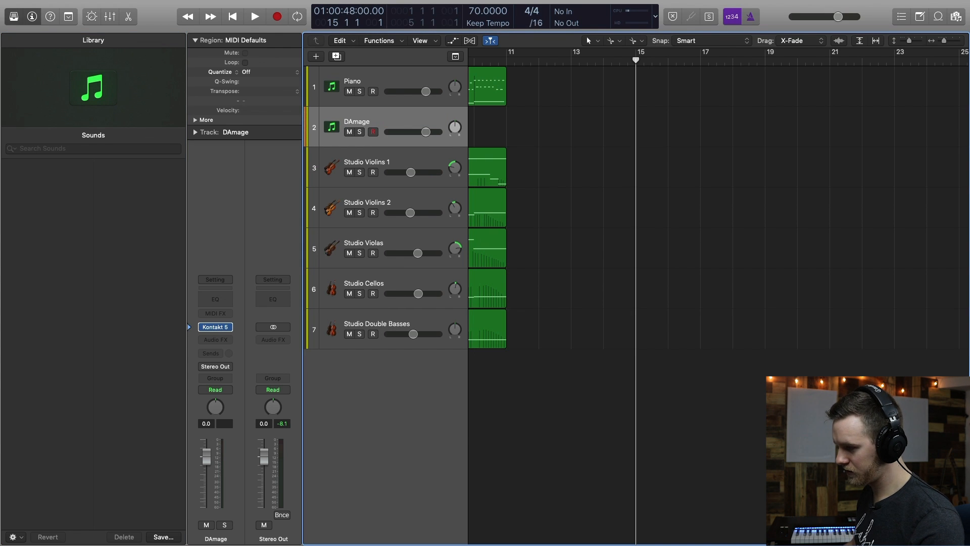
{"action": "key", "text": "y"}
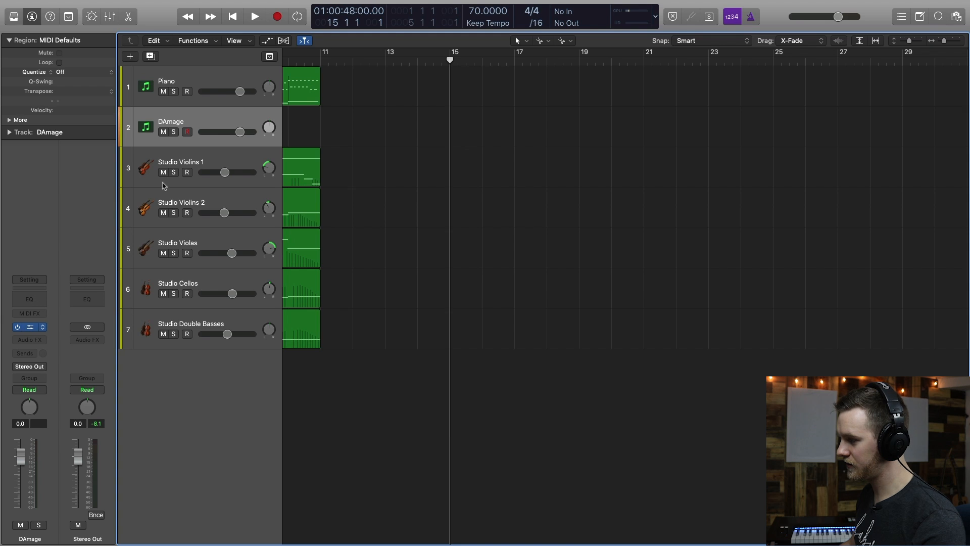
Load the LPS Epic Organic Elements 01 instrument from the Damage library into Kontakt.
{"action": "scroll", "coordinate": [128, 193], "scroll_direction": "down", "scroll_amount": 9}
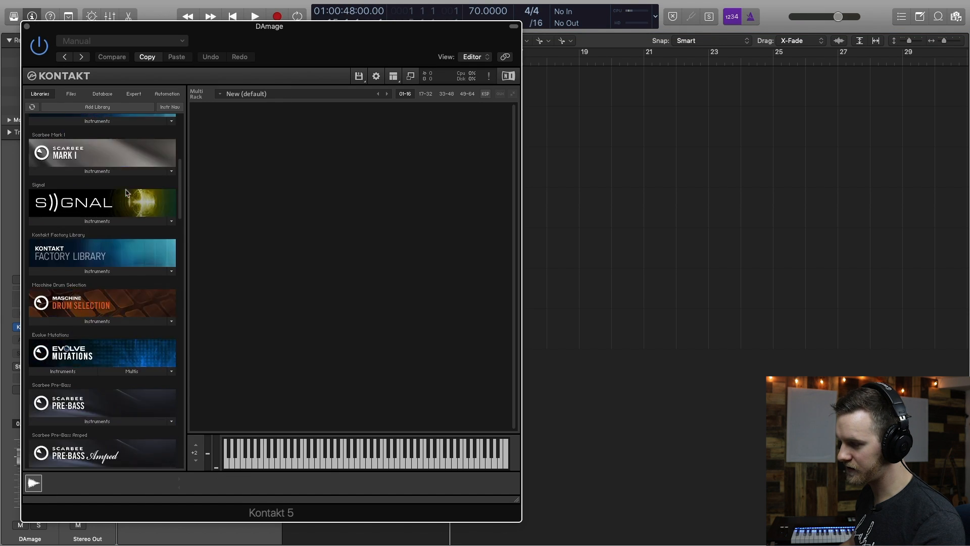
{"action": "scroll", "coordinate": [127, 194], "scroll_direction": "down", "scroll_amount": 10}
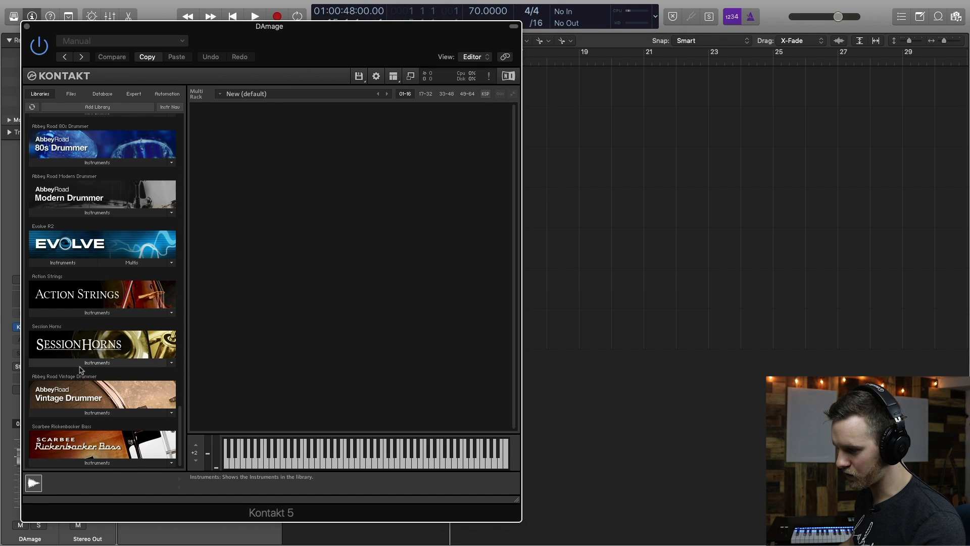
{"action": "scroll", "coordinate": [100, 389], "scroll_direction": "up", "scroll_amount": 6}
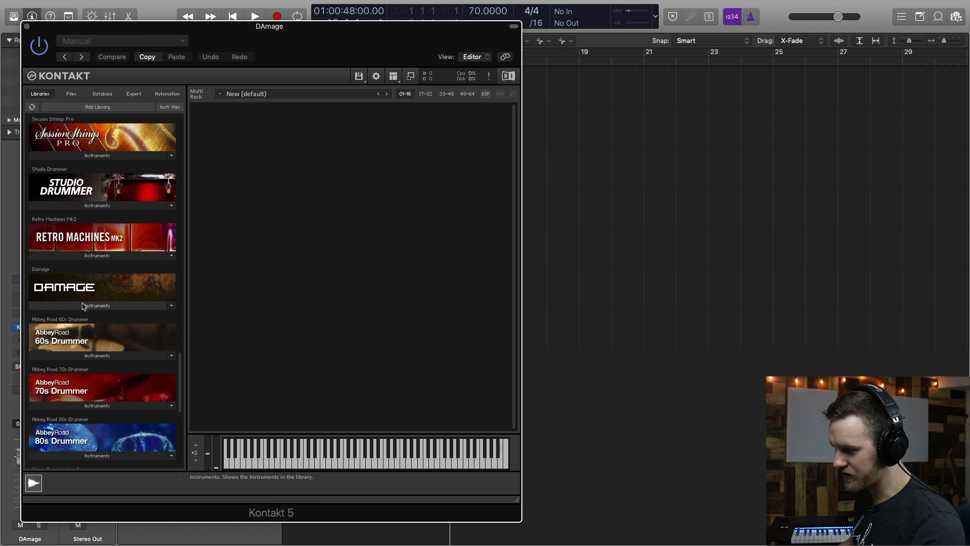
{"action": "left_click", "coordinate": [71, 303]}
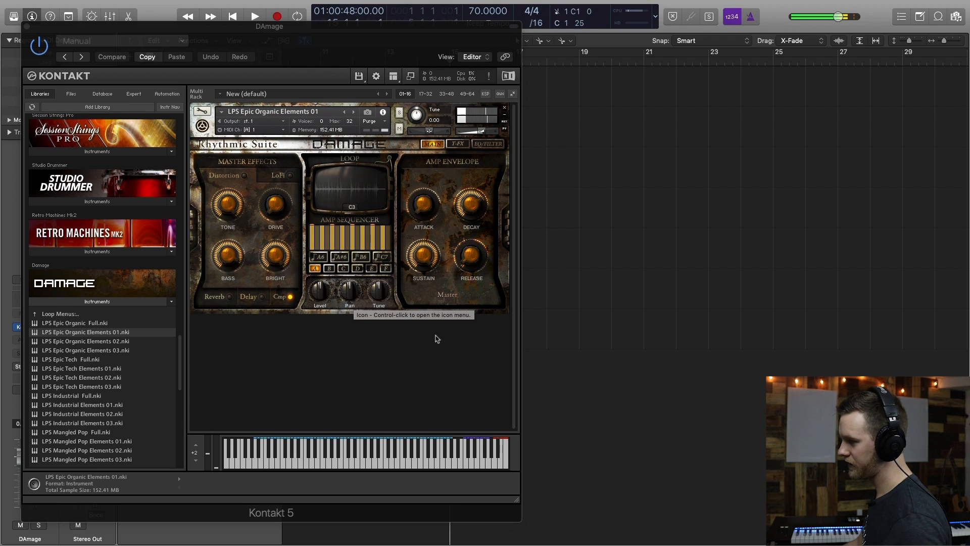
Add a tempo event of 123 BPM at bar 15 in the Tempo list.
{"action": "left_click", "coordinate": [901, 17]}
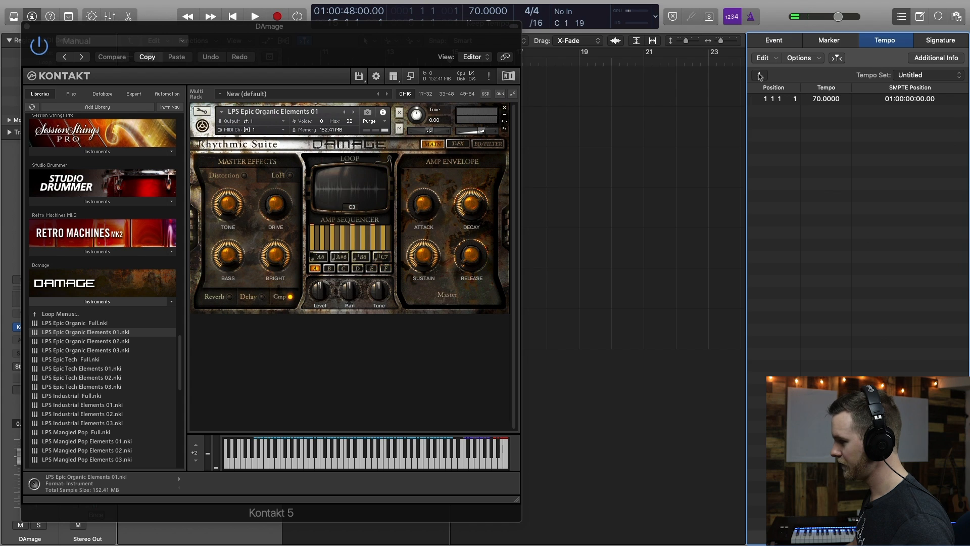
{"action": "left_click", "coordinate": [759, 75]}
{"action": "left_click_drag", "start_coordinate": [819, 113], "coordinate": [823, 31]}
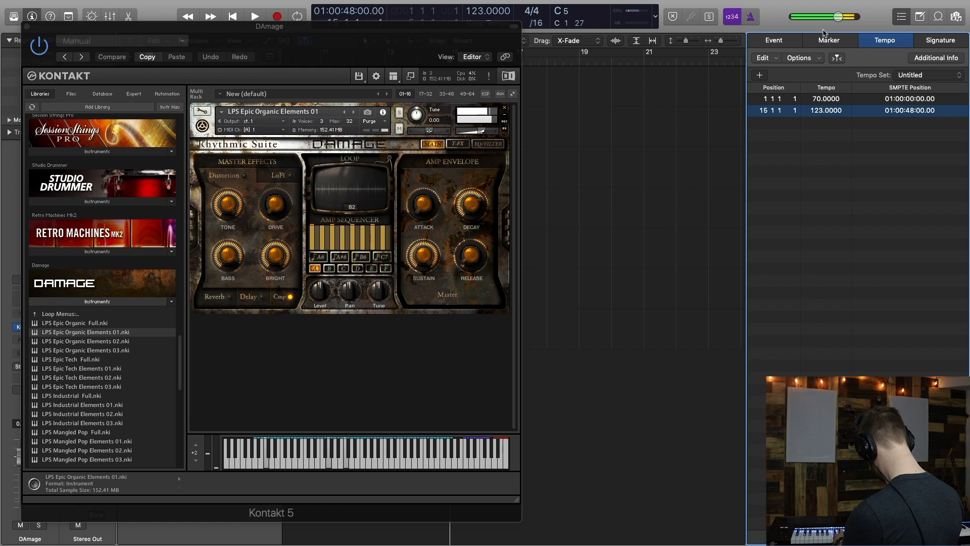
Record a percussion loop part on the DAmage track from about bar 16 to the end of bar 20.
{"action": "key", "text": "period"}
{"action": "key", "text": "space"}
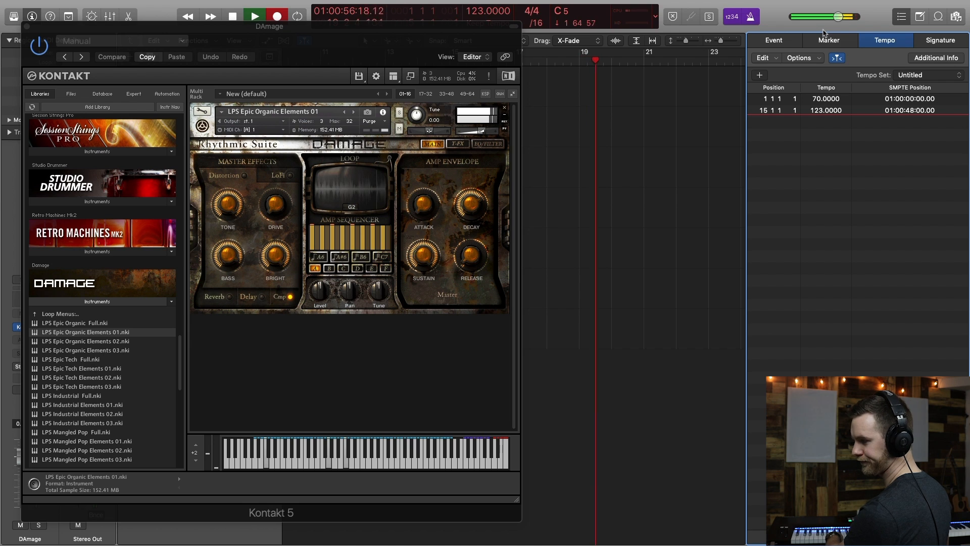
{"action": "key", "text": "space"}
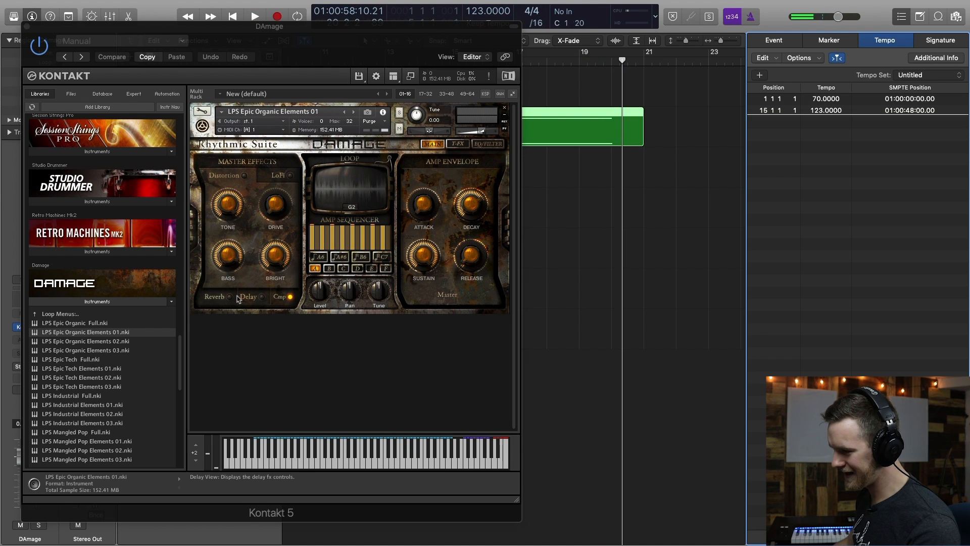
Turn on the Damage instrument's reverb, open the DAmage region in the Piano Roll and play it from just before bar 16.
{"action": "left_click", "coordinate": [228, 296]}
{"action": "scroll", "coordinate": [556, 80], "scroll_direction": "left", "scroll_amount": 5}
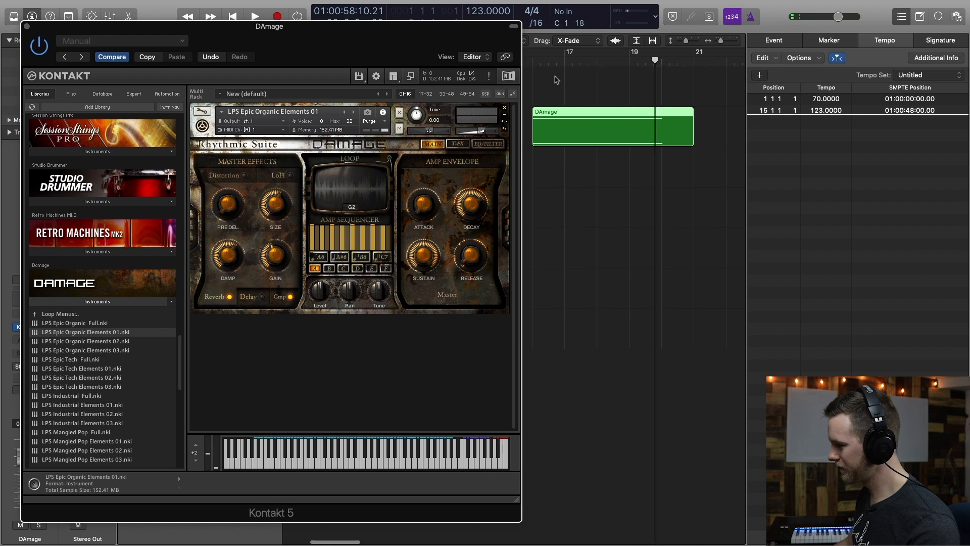
{"action": "left_click", "coordinate": [721, 61]}
{"action": "scroll", "coordinate": [742, 153], "scroll_direction": "right", "scroll_amount": 3}
{"action": "double_click", "coordinate": [675, 136]}
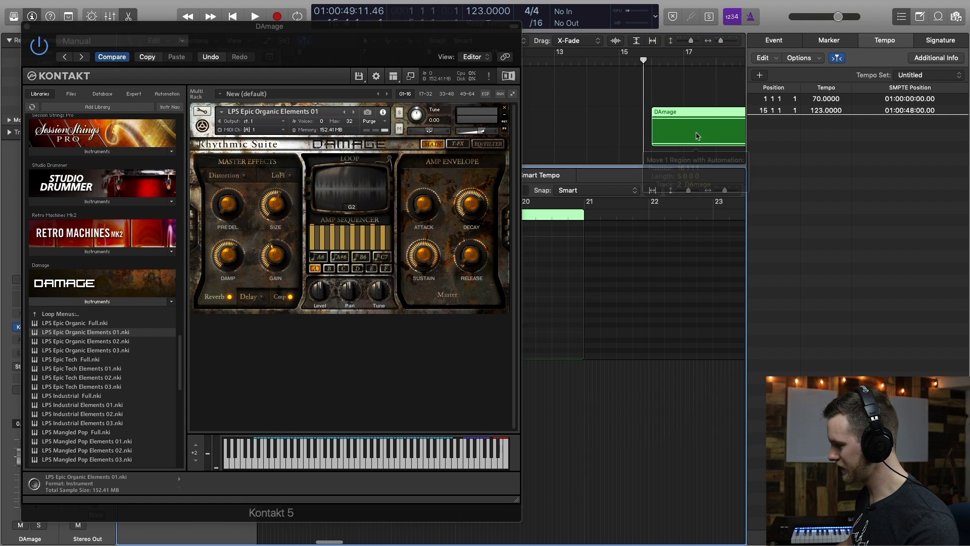
{"action": "key", "text": "space"}
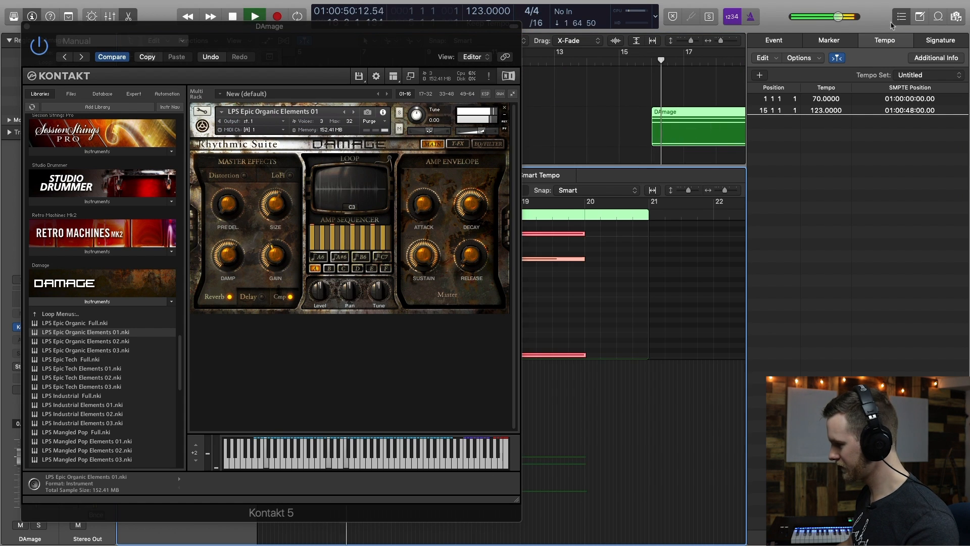
Hide the tempo list and play the DAmage loop, stopping playback at bar 20.
{"action": "key", "text": "d"}
{"action": "left_click", "coordinate": [278, 196]}
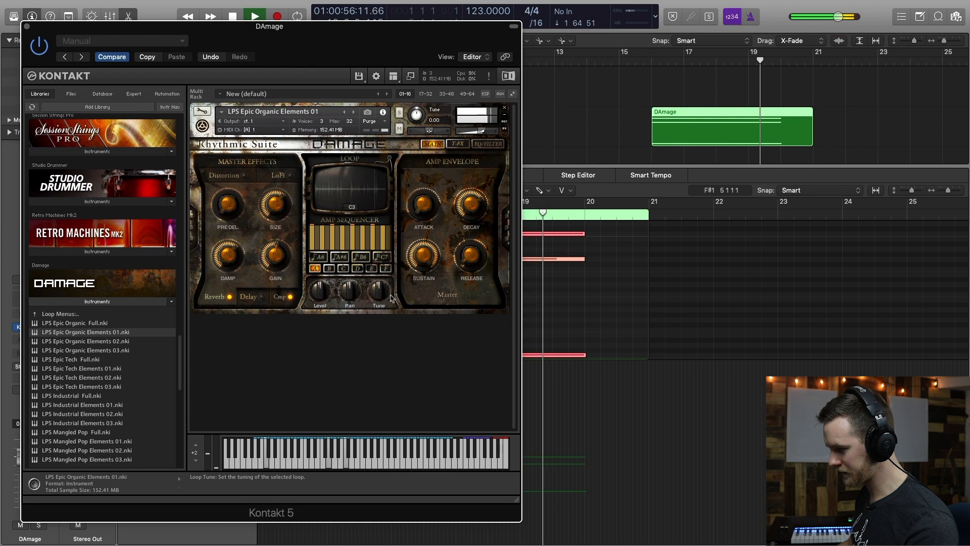
{"action": "key", "text": "space"}
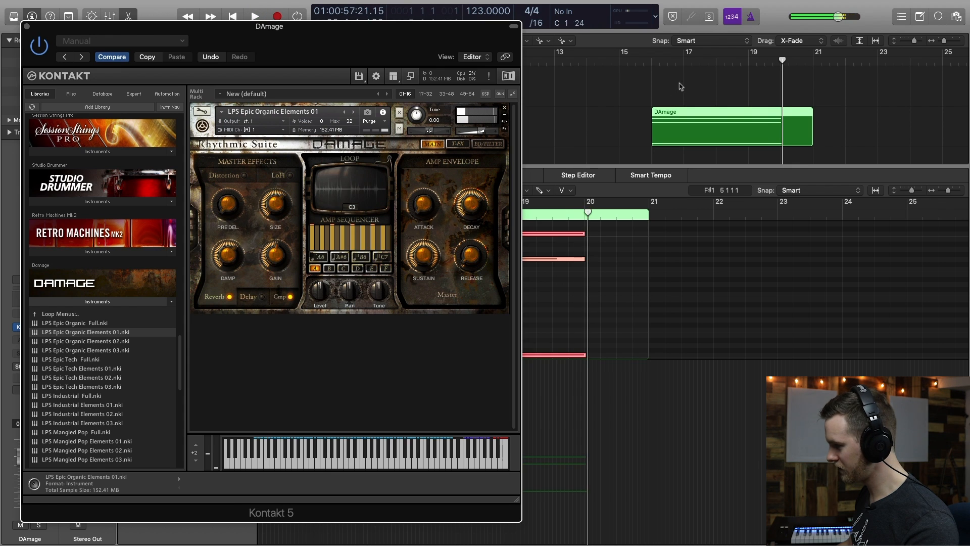
Split the DAmage region at bar 20, delete the part after it, and close the Kontakt window.
{"action": "left_click", "coordinate": [779, 112]}
{"action": "left_click", "coordinate": [782, 144], "text": "super"}
{"action": "key", "text": "Return"}
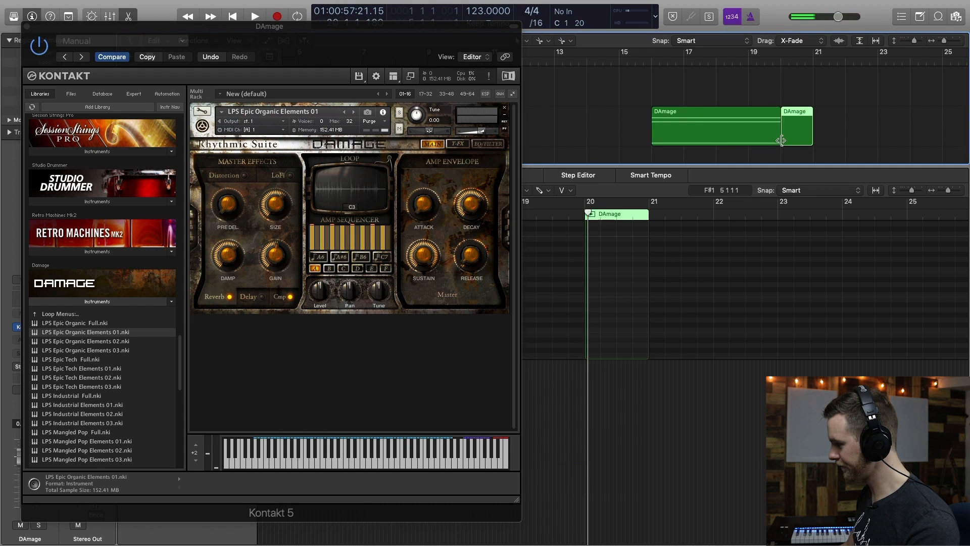
{"action": "key", "text": "BackSpace"}
{"action": "left_click", "coordinate": [707, 133]}
{"action": "left_click", "coordinate": [26, 27]}
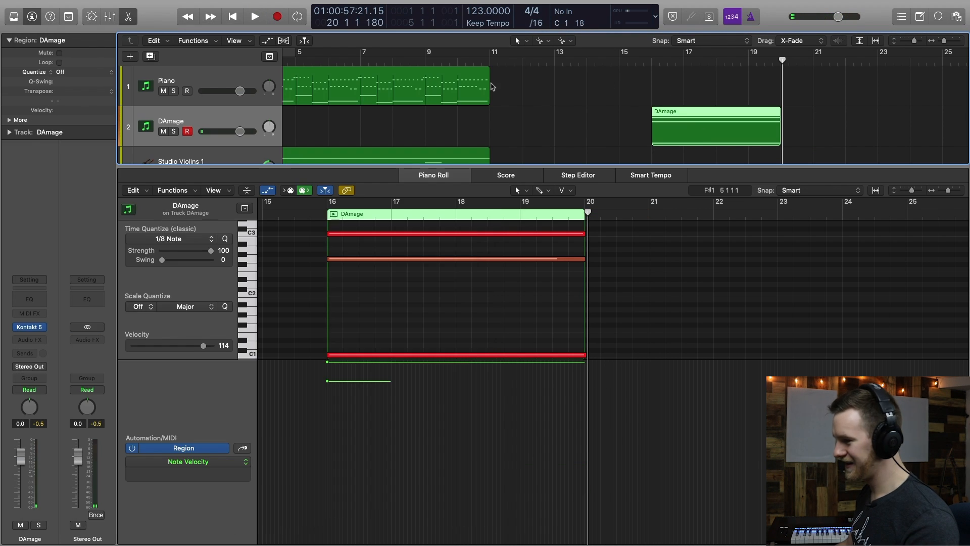
Extend the end of the DAmage region to between bars 28 and 29.
{"action": "left_click", "coordinate": [493, 88]}
{"action": "left_click", "coordinate": [128, 16]}
{"action": "scroll", "coordinate": [616, 176], "scroll_direction": "right", "scroll_amount": 4}
{"action": "left_click_drag", "start_coordinate": [618, 140], "coordinate": [903, 144]}
Stretch the three DAmage notes to the end of the region in the Piano Roll, and place the playhead just before bar 16.
{"action": "double_click", "coordinate": [687, 123]}
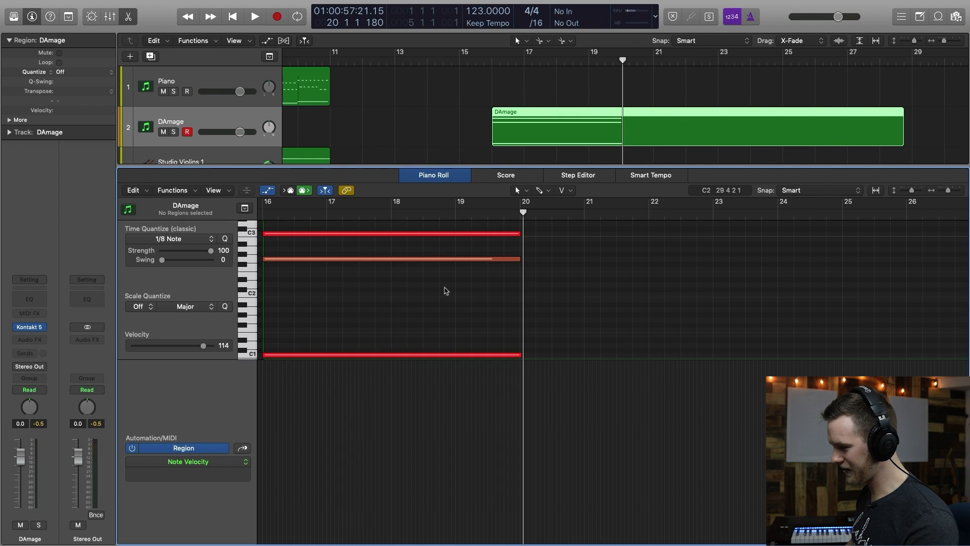
{"action": "left_click_drag", "start_coordinate": [501, 422], "coordinate": [747, 253]}
{"action": "left_click", "coordinate": [411, 215]}
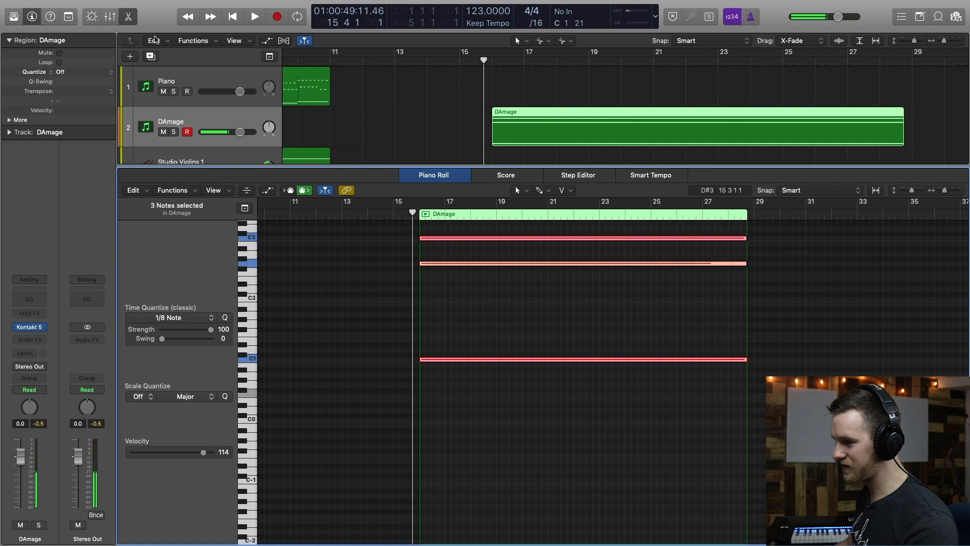
{"action": "key", "text": "e"}
Look through the articulation options of the Studio Violins 1 instrument and close its window.
{"action": "left_click", "coordinate": [209, 73]}
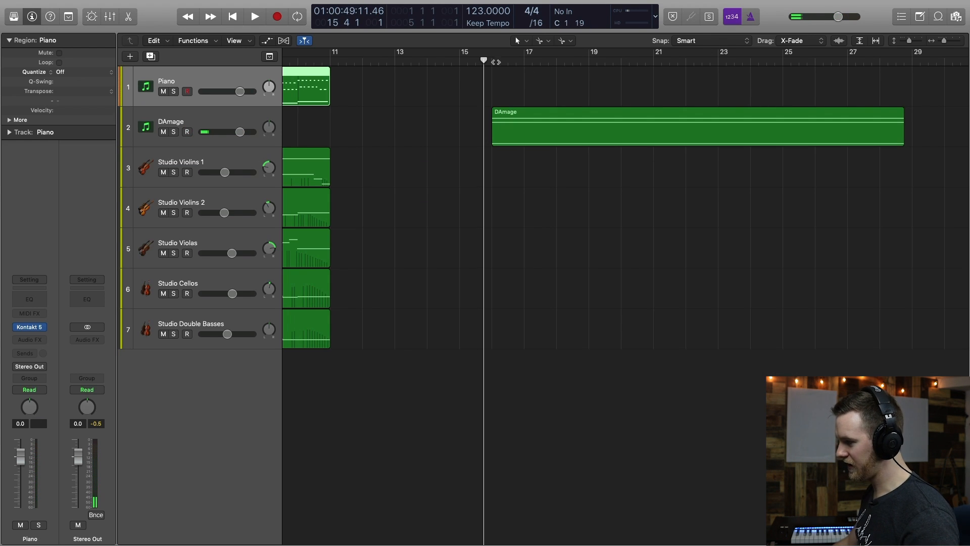
{"action": "left_click", "coordinate": [212, 160]}
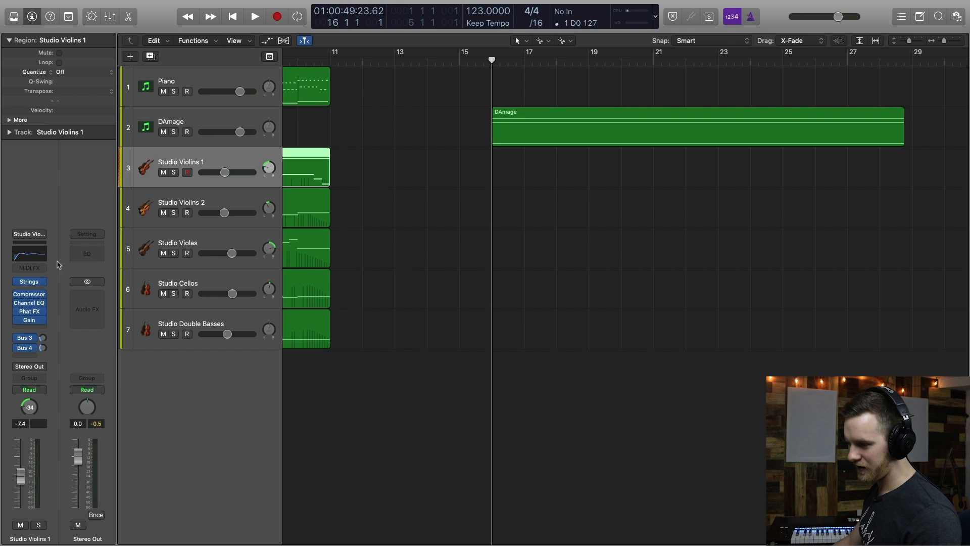
{"action": "left_click", "coordinate": [29, 282]}
{"action": "left_click", "coordinate": [390, 229]}
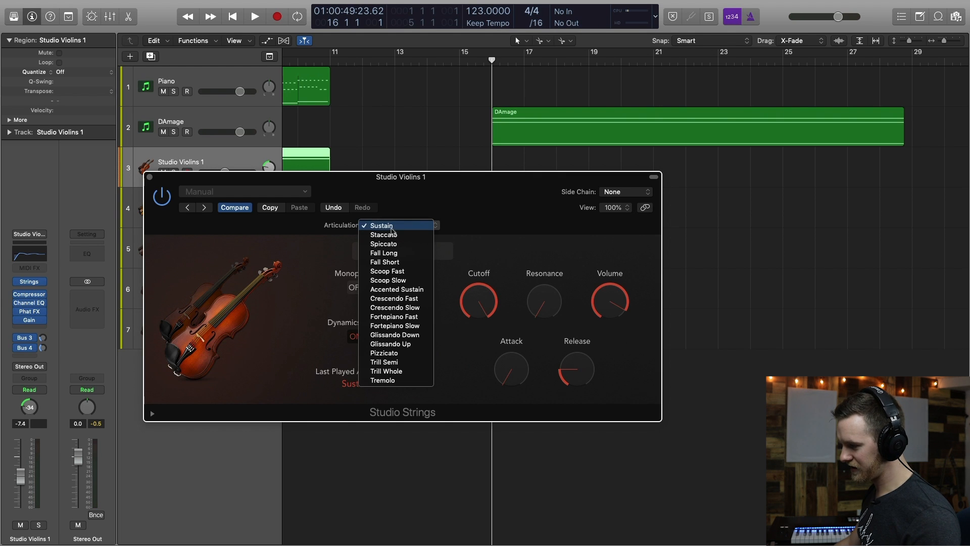
{"action": "left_click", "coordinate": [402, 244]}
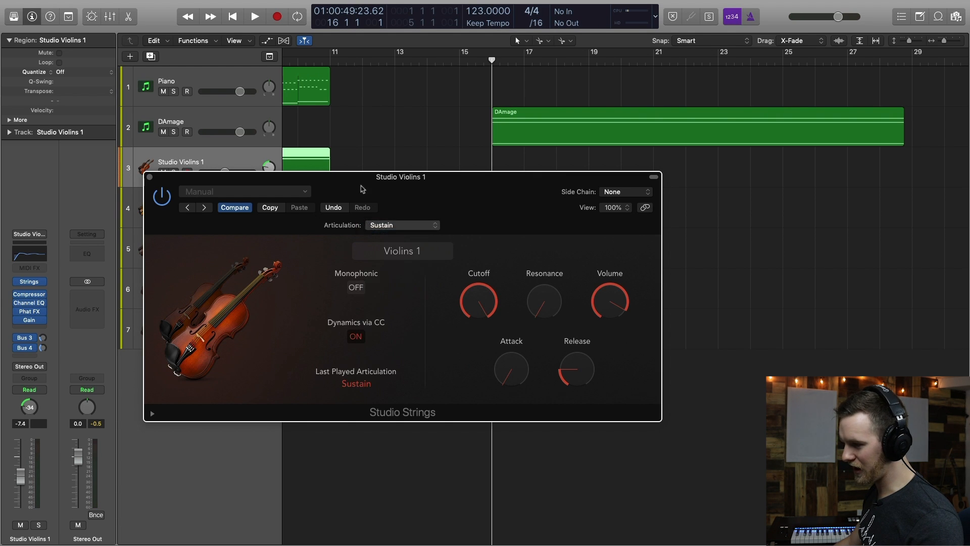
{"action": "left_click", "coordinate": [150, 177]}
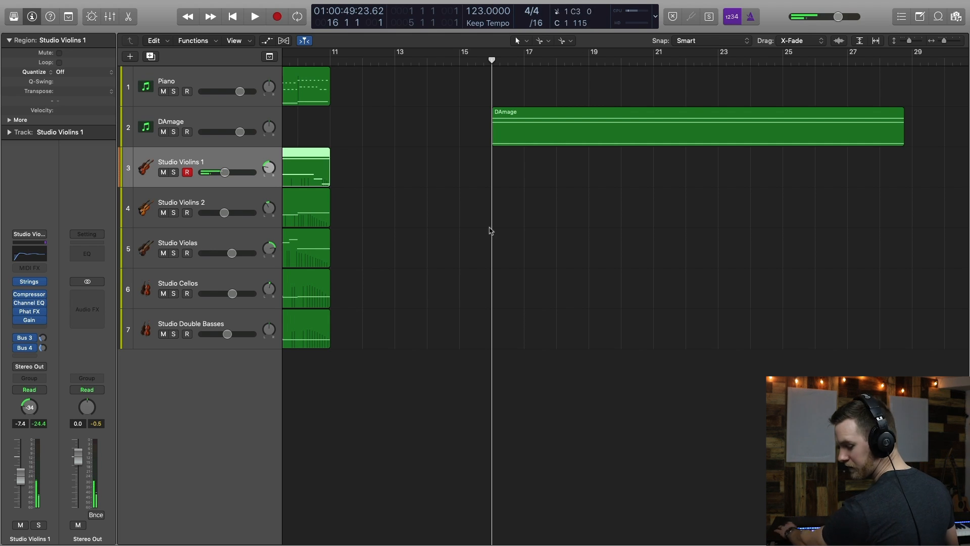
Set the articulation of the Studio Violins 2 instrument to Spiccato and close its window.
{"action": "left_click", "coordinate": [217, 206]}
{"action": "left_click", "coordinate": [29, 282]}
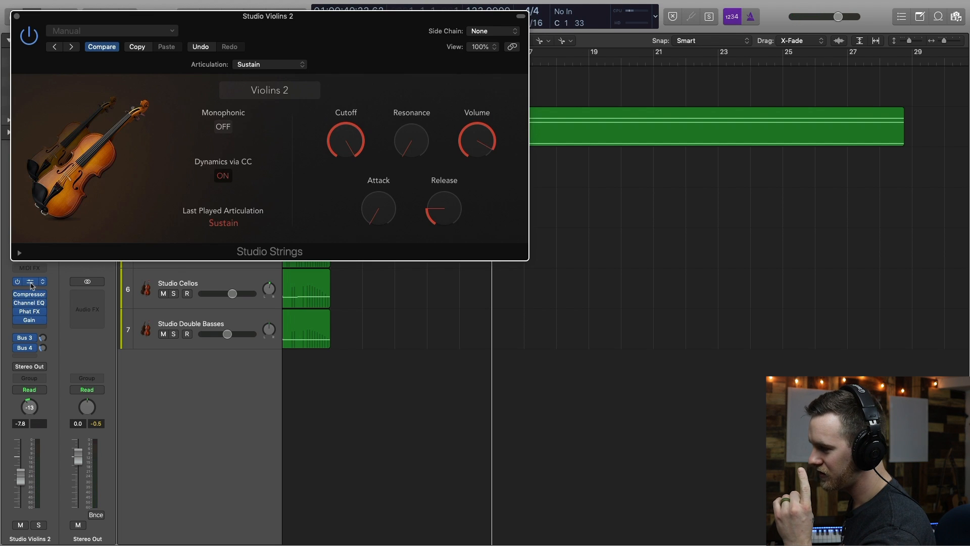
{"action": "left_click", "coordinate": [288, 74]}
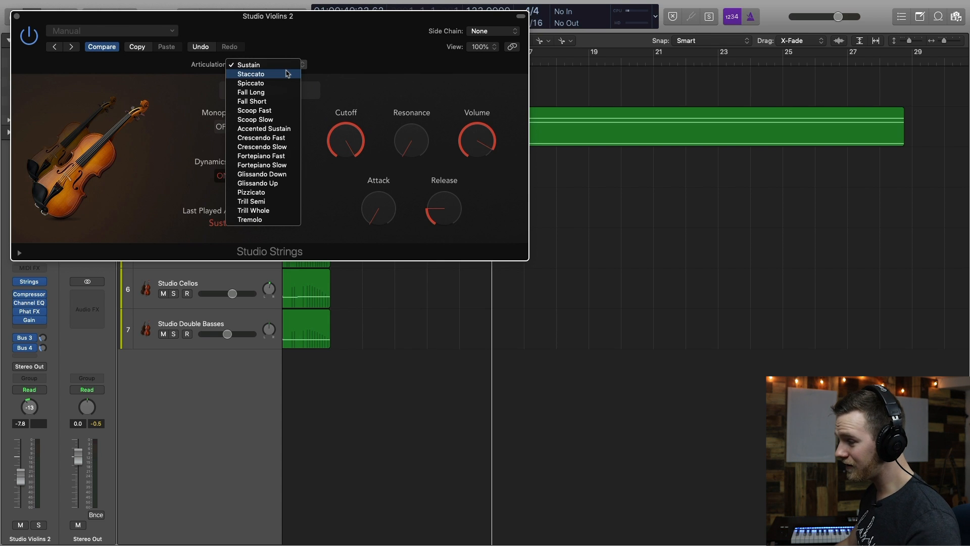
{"action": "left_click", "coordinate": [280, 83]}
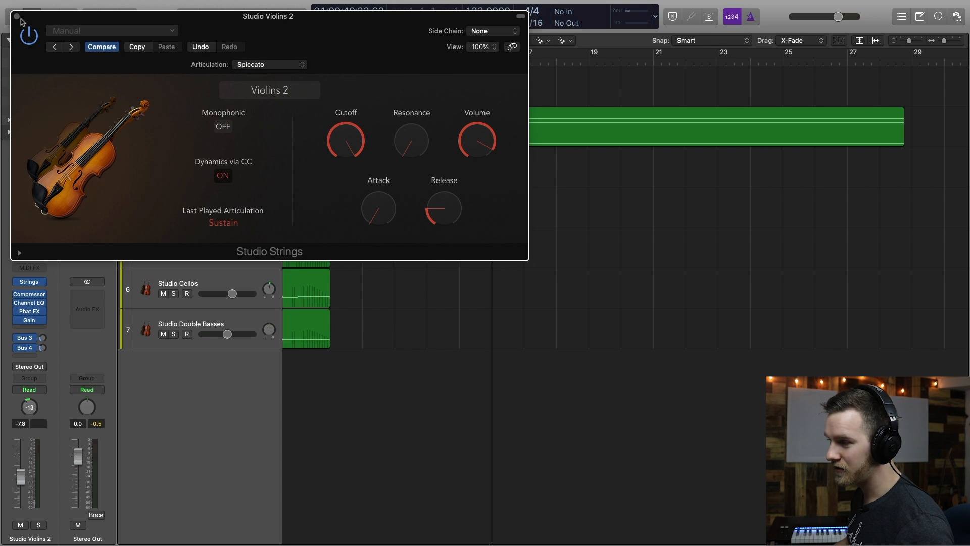
{"action": "left_click", "coordinate": [17, 16]}
{"action": "left_click", "coordinate": [383, 193]}
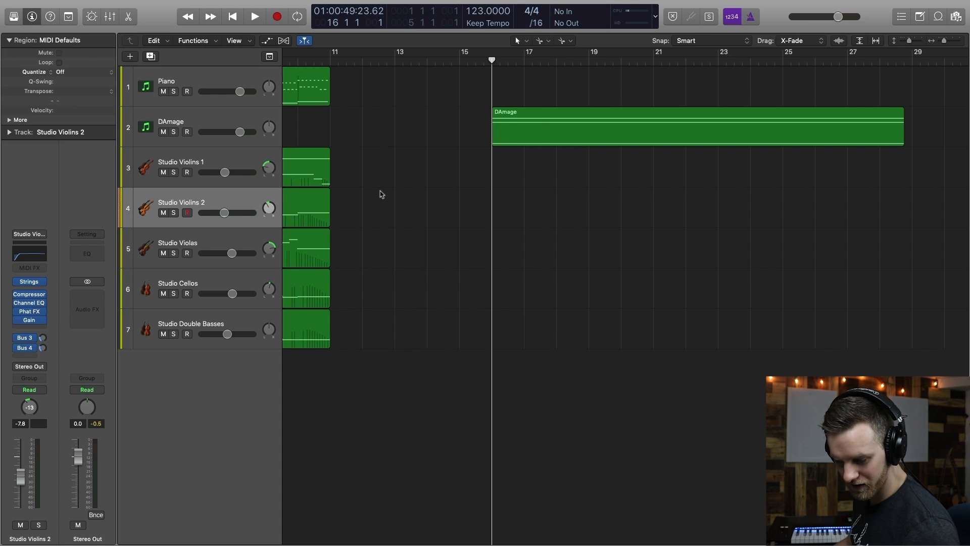
Examine the articulation options of the Studio Violas and Studio Cellos instruments and close their windows.
{"action": "left_click", "coordinate": [212, 247]}
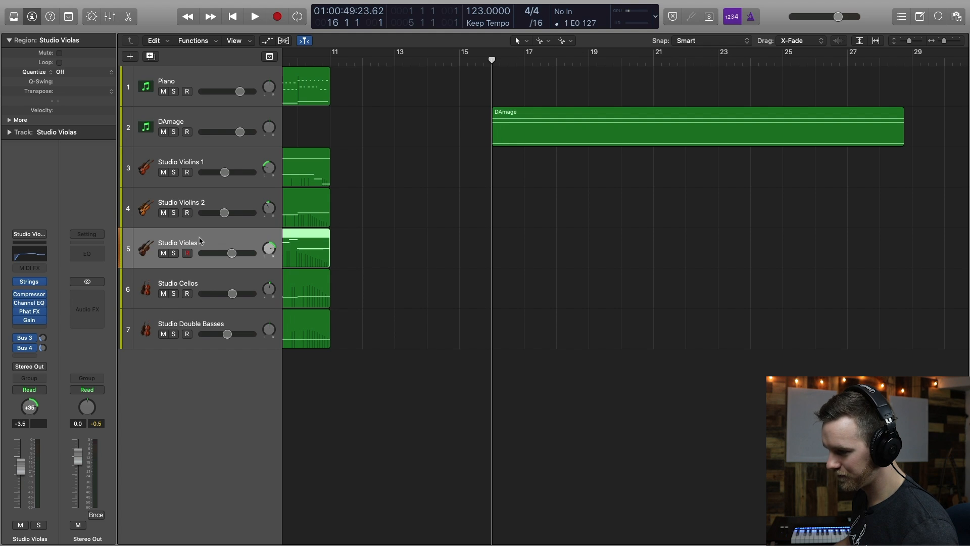
{"action": "left_click", "coordinate": [29, 283]}
{"action": "left_click", "coordinate": [291, 67]}
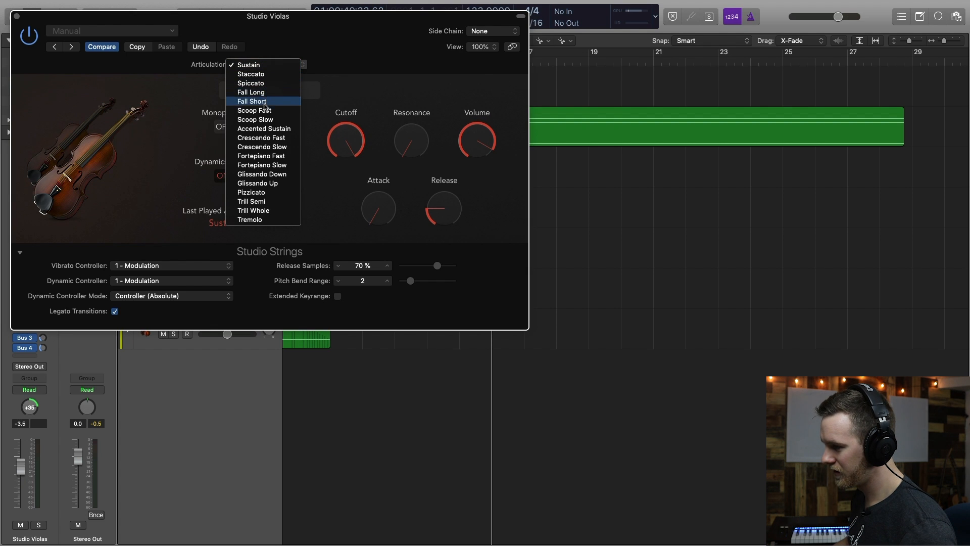
{"action": "left_click", "coordinate": [17, 15]}
{"action": "left_click", "coordinate": [234, 282]}
{"action": "left_click", "coordinate": [31, 282]}
{"action": "left_click", "coordinate": [265, 67]}
{"action": "left_click", "coordinate": [25, 32]}
{"action": "left_click", "coordinate": [16, 15]}
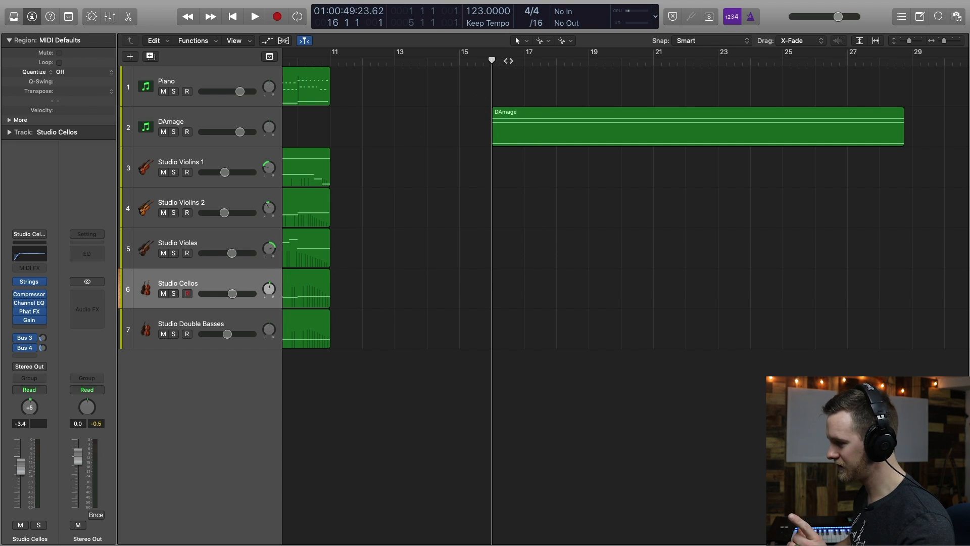
Record a spiccato part on the Studio Violins 2 track from bar 16 to about bar 20.
{"action": "left_click", "coordinate": [220, 182]}
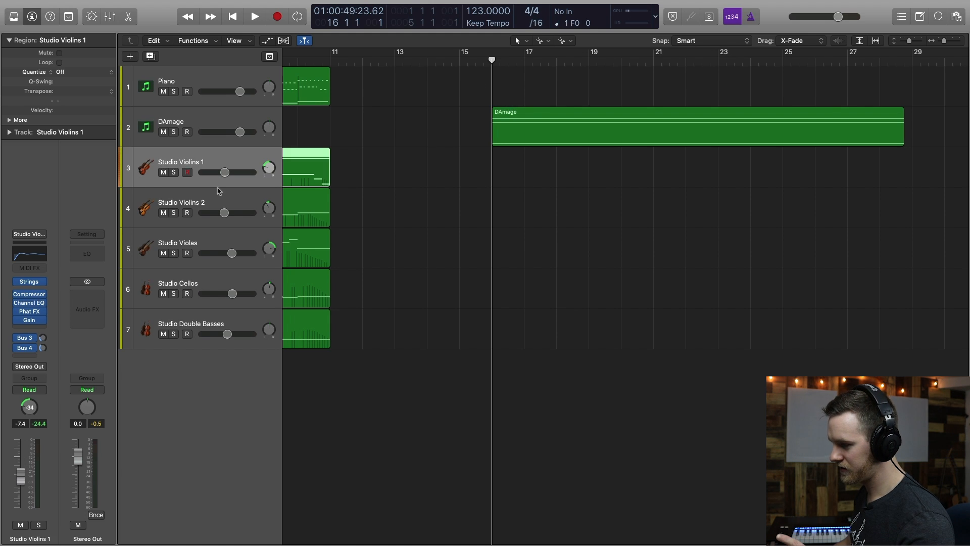
{"action": "left_click", "coordinate": [223, 198]}
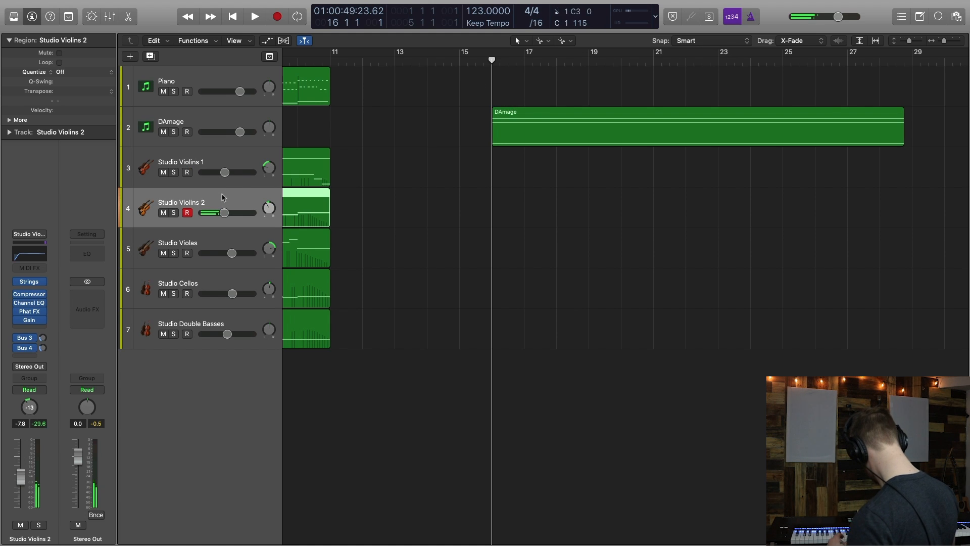
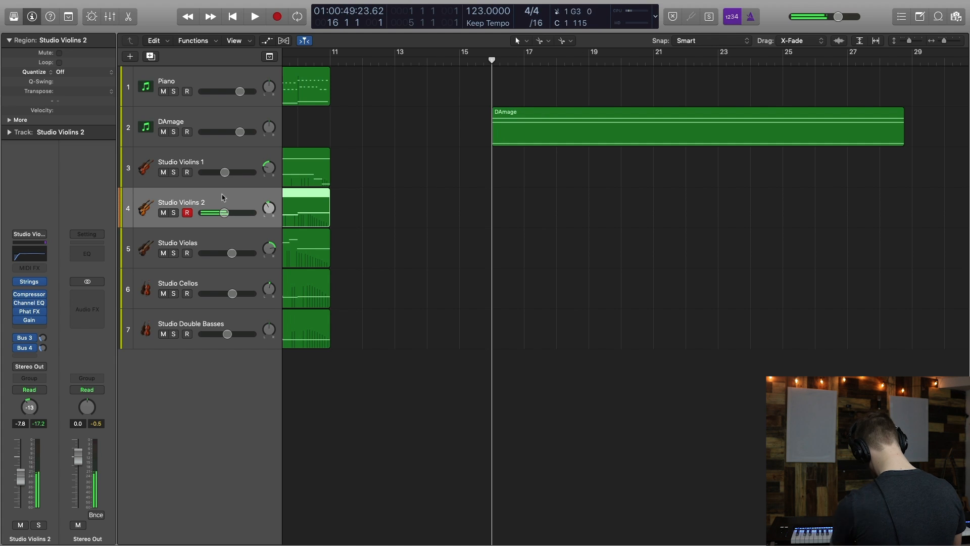
{"action": "key", "text": "r"}
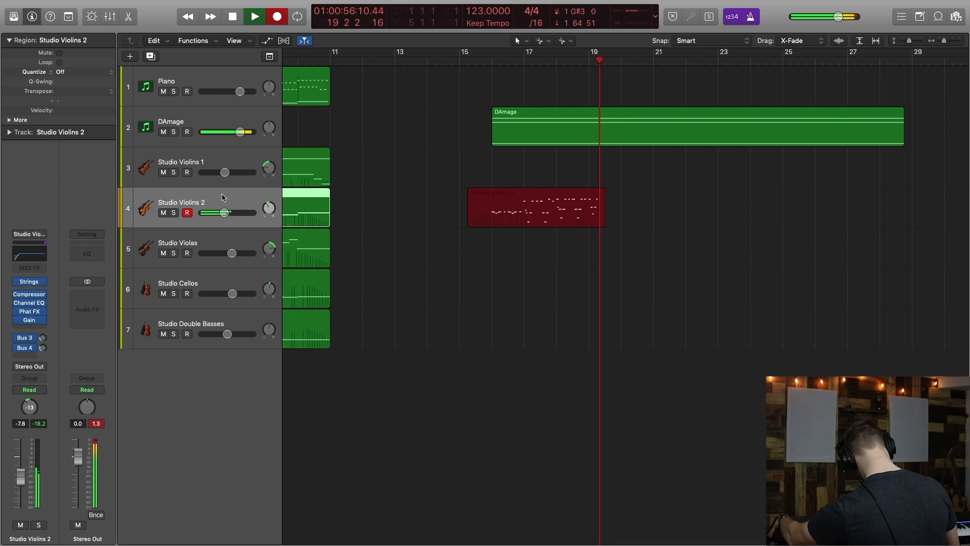
{"action": "key", "text": "space"}
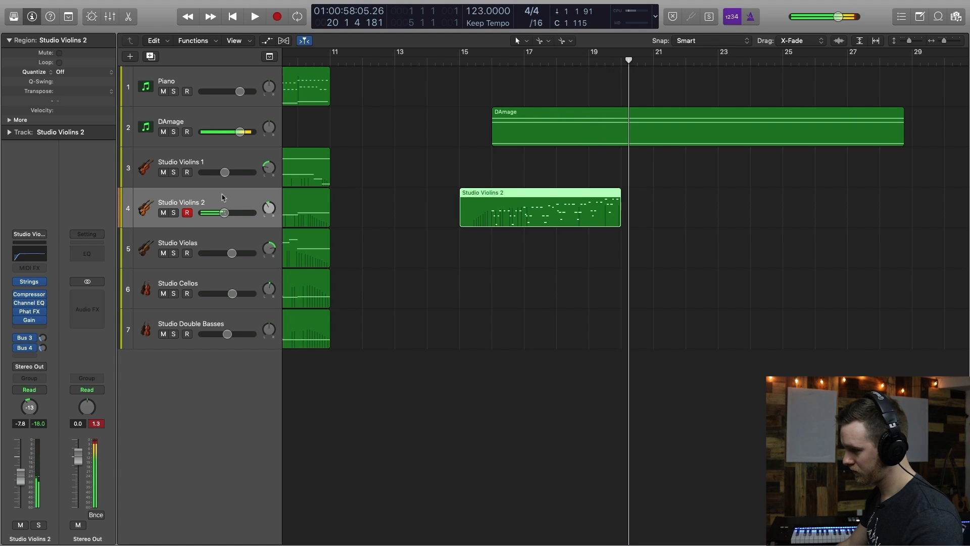
Quantize all the newly recorded Studio Violins 2 notes to 1/16 Note and solo the track.
{"action": "double_click", "coordinate": [534, 213]}
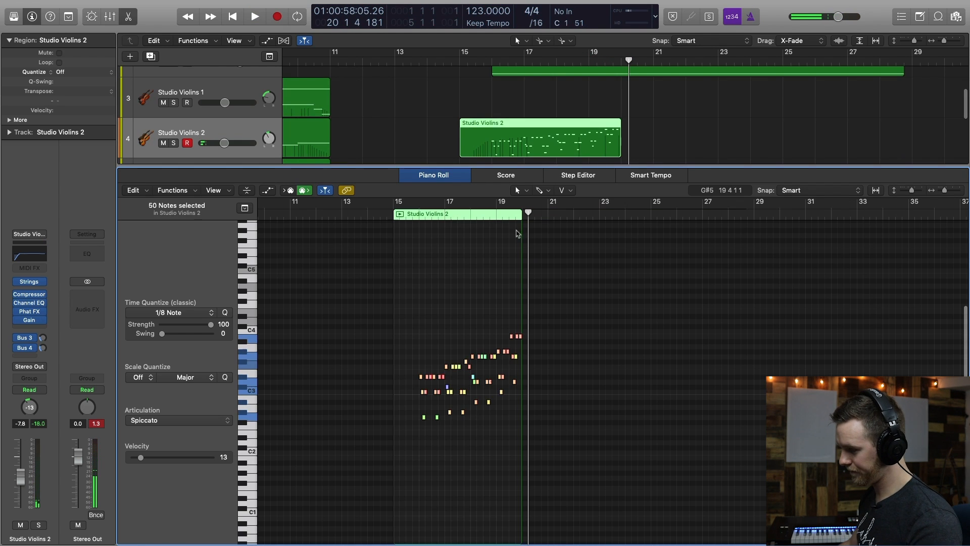
{"action": "key", "text": "super+Right"}
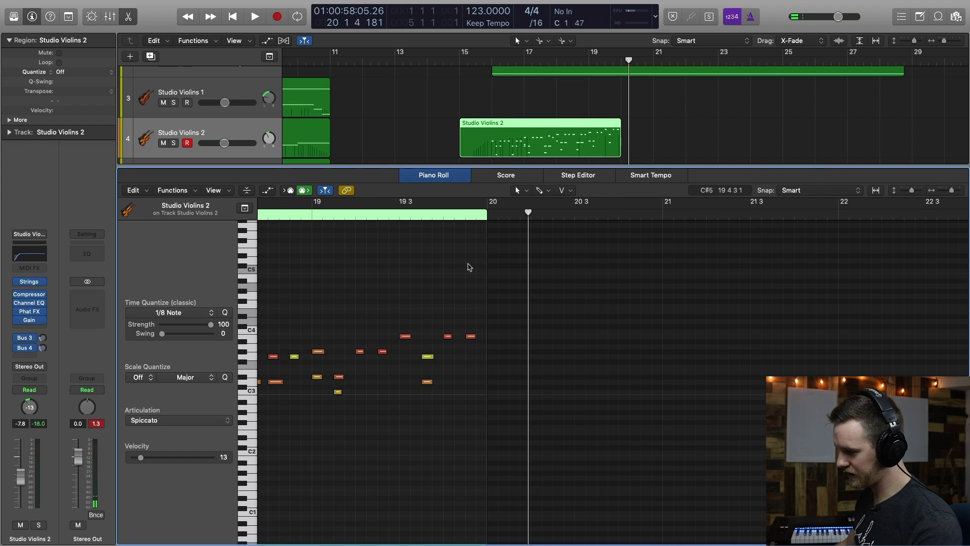
{"action": "key", "text": "z"}
{"action": "scroll", "coordinate": [466, 276], "scroll_direction": "left", "scroll_amount": 1}
{"action": "key", "text": "super+a"}
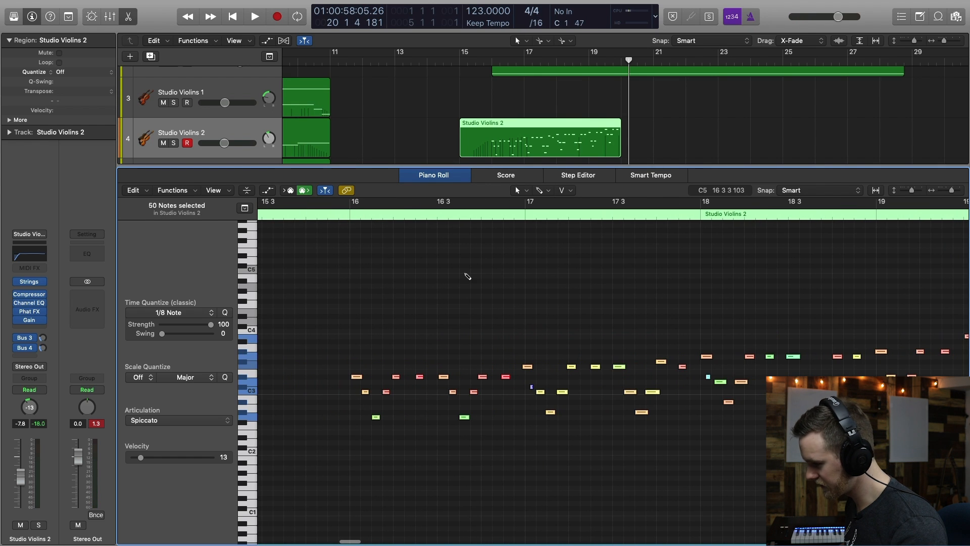
{"action": "left_click", "coordinate": [199, 317]}
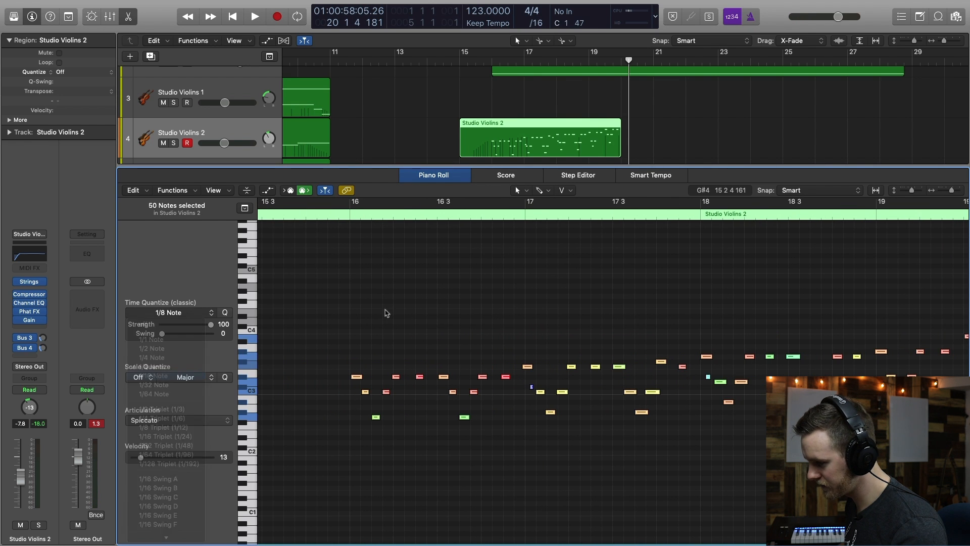
{"action": "left_click", "coordinate": [167, 389]}
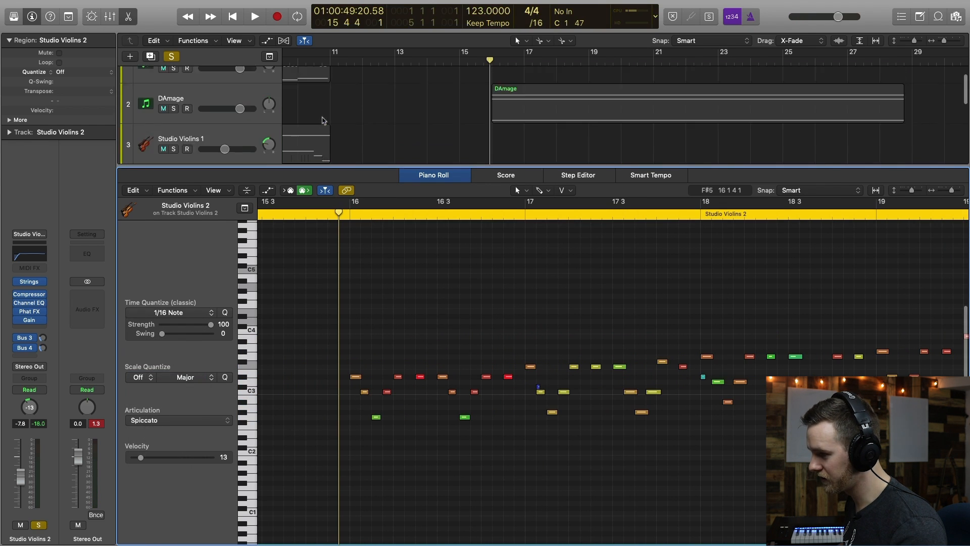
Lower the DAmage track volume to -5.0 dB and close the editor area.
{"action": "scroll", "coordinate": [324, 121], "scroll_direction": "up", "scroll_amount": 2}
{"action": "left_click_drag", "start_coordinate": [238, 132], "coordinate": [217, 134]}
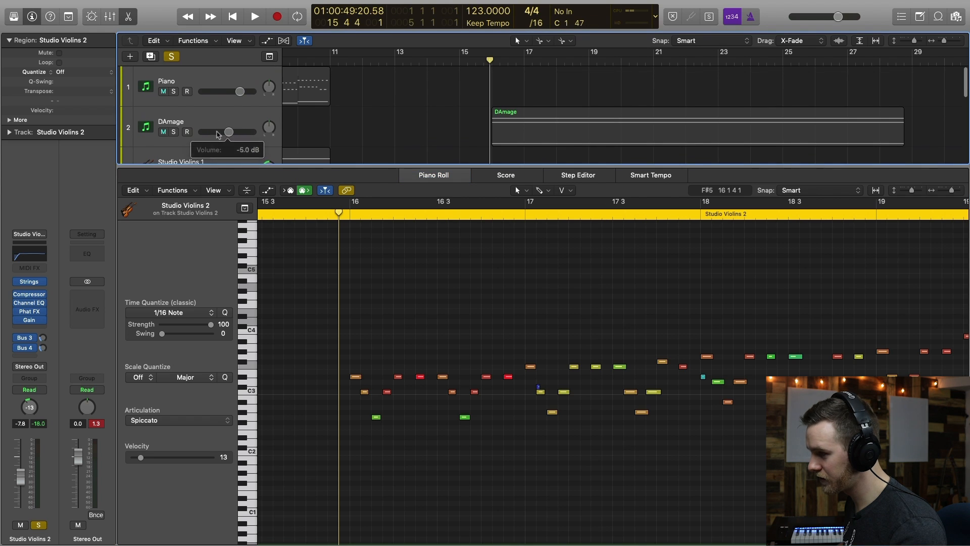
{"action": "left_click", "coordinate": [133, 18]}
Set the string tracks' volume to 0.0 dB and play back the soloed Studio Violins 2 part.
{"action": "key", "text": "Up"}
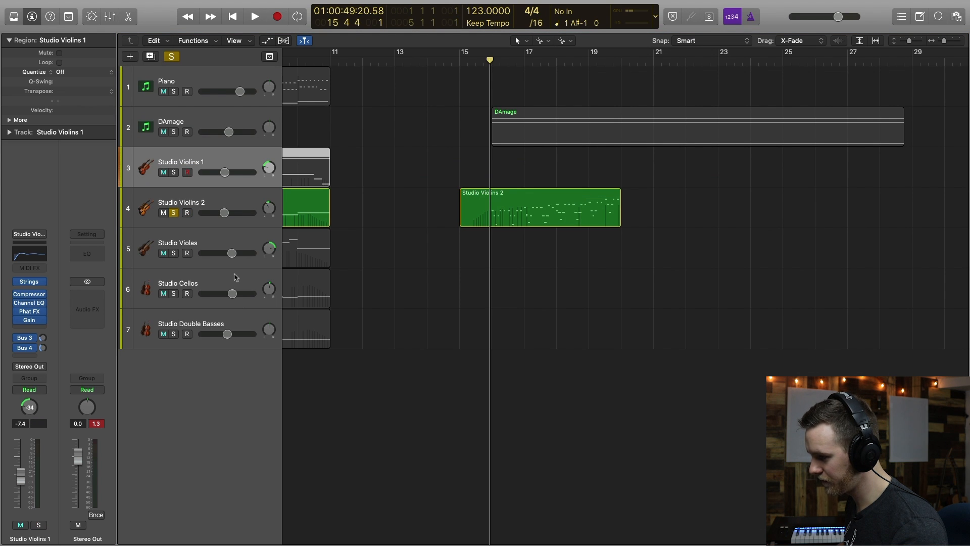
{"action": "key", "text": "Down"}
{"action": "key", "text": "space"}
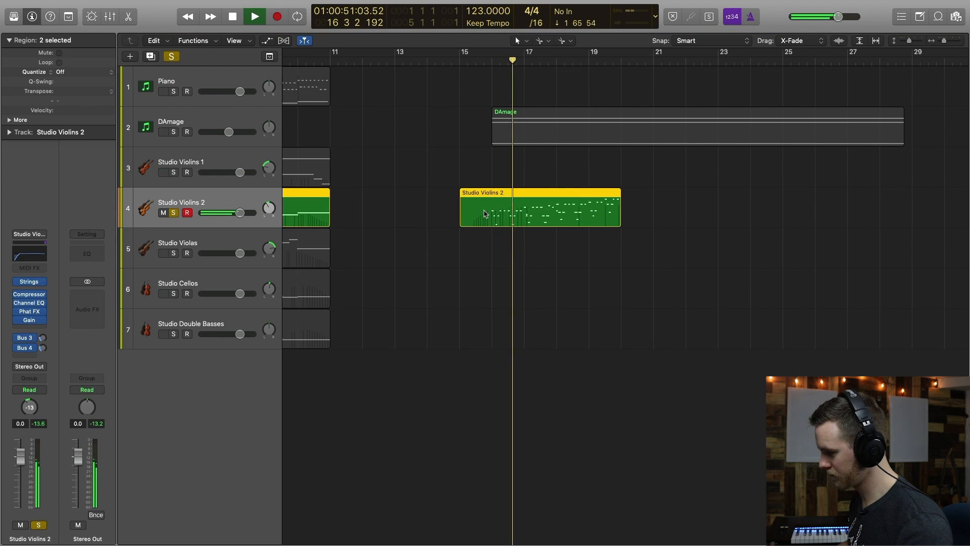
Open the Studio Violins 2 region in the Piano Roll and delete the very short stray C#3 note just after bar 17.
{"action": "key", "text": "e"}
{"action": "left_click", "coordinate": [499, 154]}
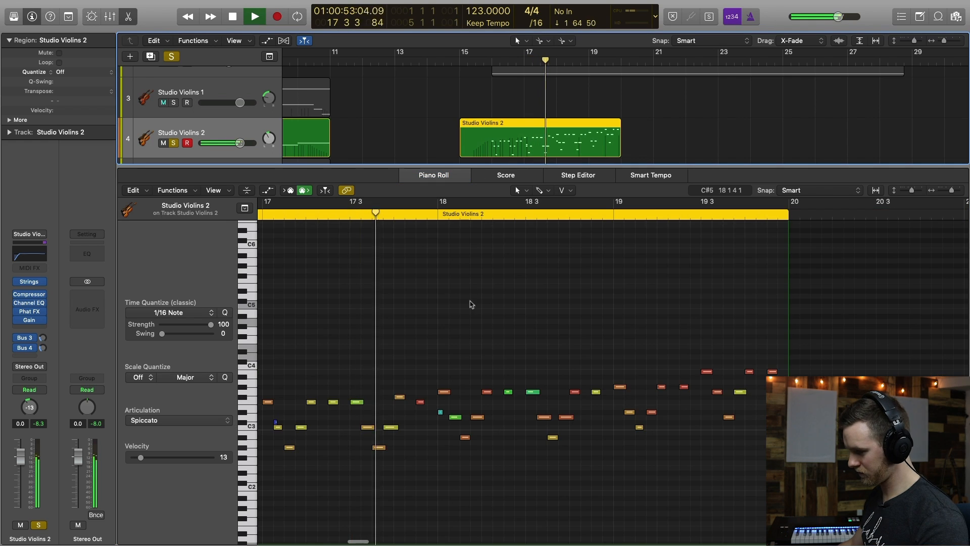
{"action": "key", "text": "space"}
{"action": "key", "text": "super+Right"}
{"action": "key", "text": "super+Right"}
{"action": "left_click", "coordinate": [396, 390]}
{"action": "key", "text": "super+Right"}
{"action": "key", "text": "super+Right"}
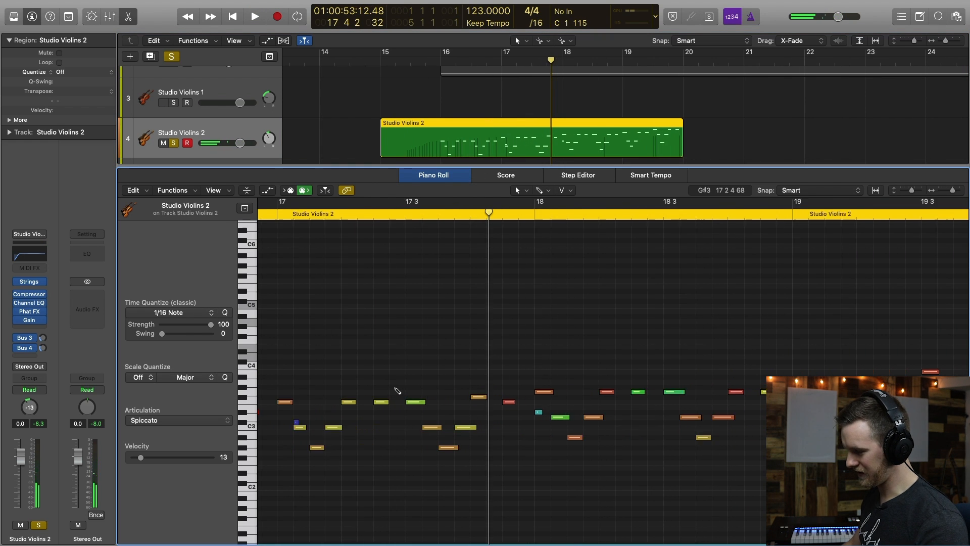
{"action": "scroll", "coordinate": [397, 389], "scroll_direction": "left", "scroll_amount": 5}
{"action": "left_click", "coordinate": [271, 216]}
{"action": "key", "text": "space"}
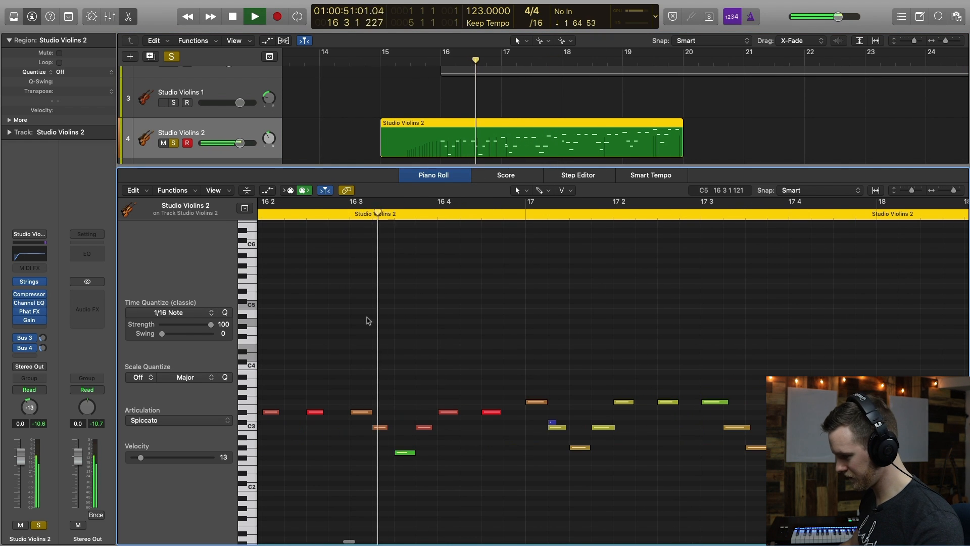
{"action": "key", "text": "space"}
{"action": "left_click", "coordinate": [550, 422]}
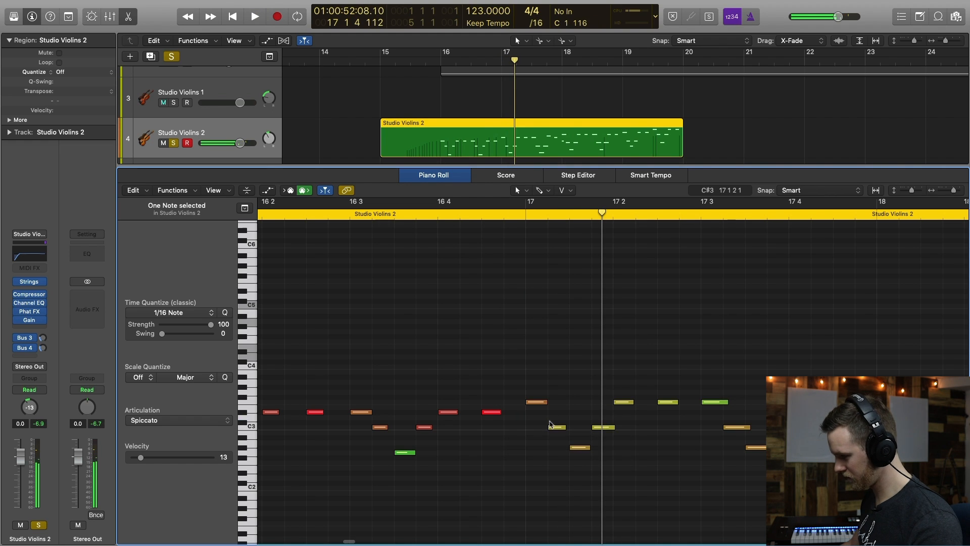
Lower the Studio Violins 2 note at beat 17 4 by a semitone and delete the short stray note at bar 18.
{"action": "key", "text": "space"}
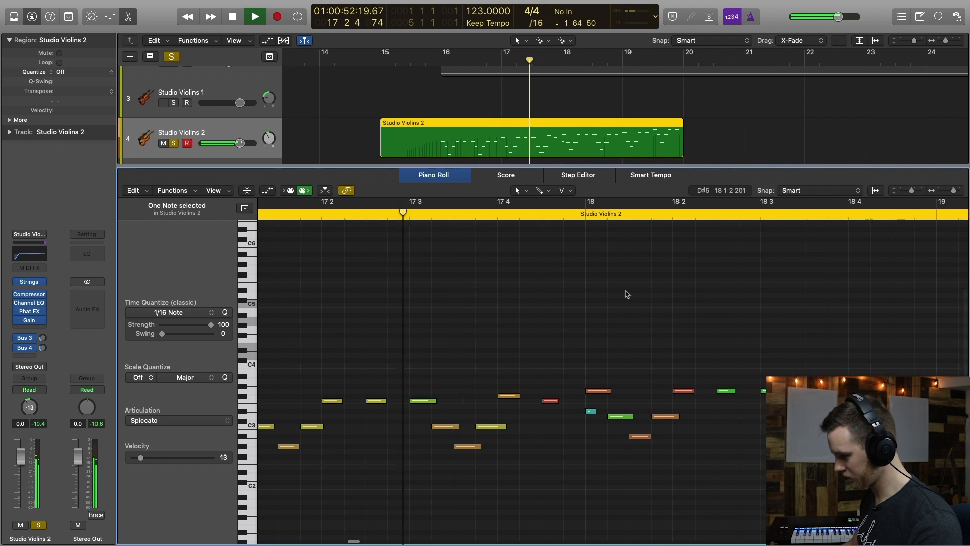
{"action": "key", "text": "space"}
{"action": "left_click_drag", "start_coordinate": [442, 396], "coordinate": [441, 404]}
{"action": "key", "text": "space"}
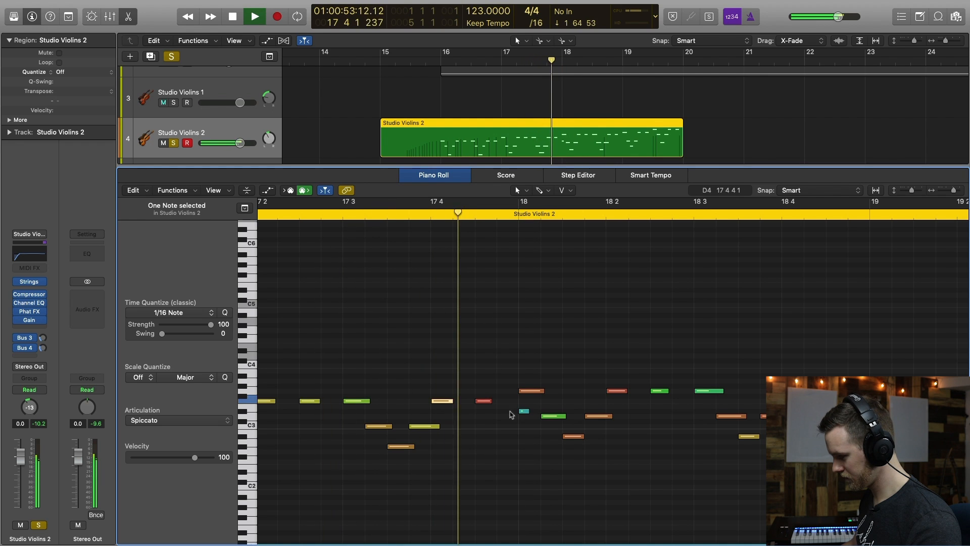
{"action": "key", "text": "space"}
{"action": "left_click", "coordinate": [524, 411]}
{"action": "key", "text": "space"}
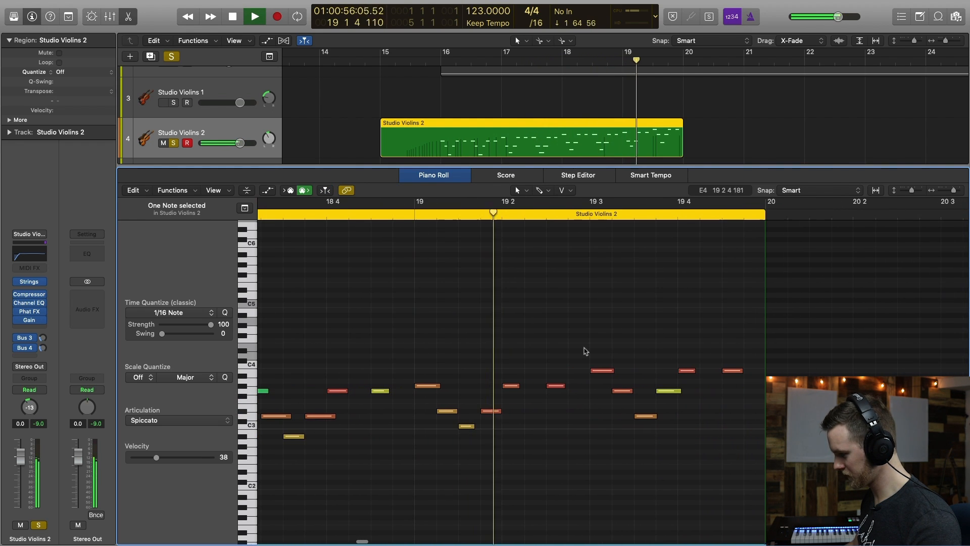
Split the Studio Violins 2 region at bar 16 and delete the lead-in before it.
{"action": "key", "text": "x"}
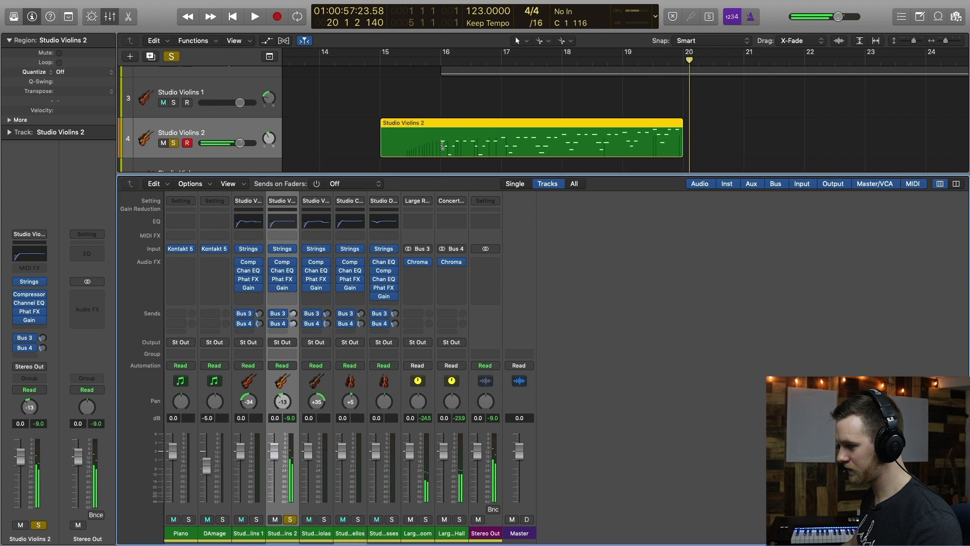
{"action": "left_click", "coordinate": [442, 145]}
{"action": "left_click", "coordinate": [424, 145]}
{"action": "key", "text": "Delete"}
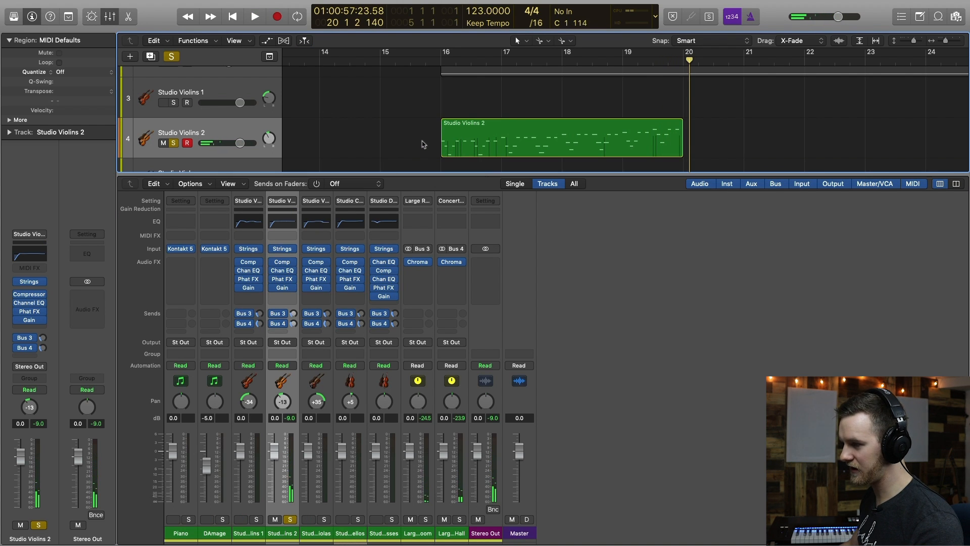
Close the mixer, copy the Studio Violins 2 region to bar 20 and join both regions into one.
{"action": "left_click", "coordinate": [115, 19]}
{"action": "left_click_drag", "start_coordinate": [521, 207], "coordinate": [758, 210]}
{"action": "left_click_drag", "start_coordinate": [661, 182], "coordinate": [727, 218]}
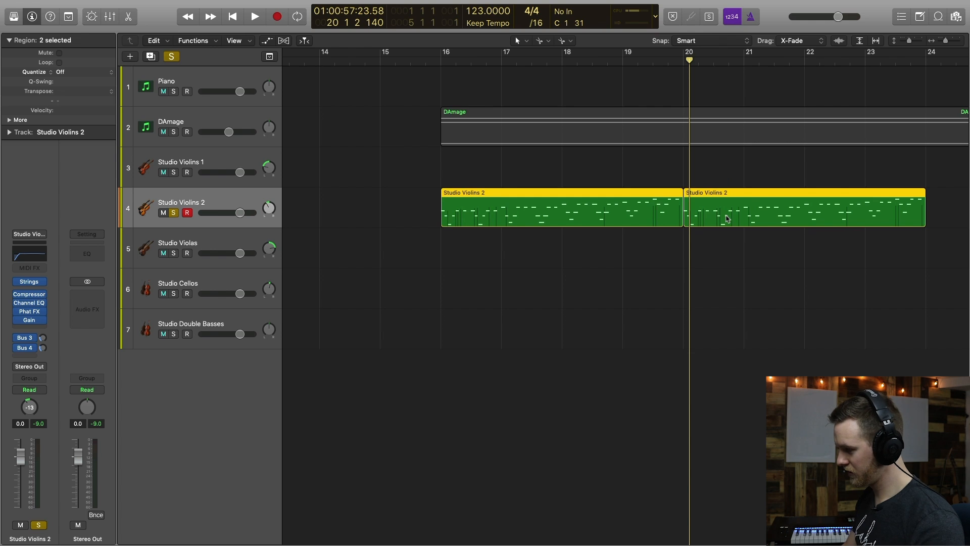
Record a spiccato Studio Violas part from bar 16 to bar 20.
{"action": "left_click", "coordinate": [200, 245]}
{"action": "left_click", "coordinate": [442, 62]}
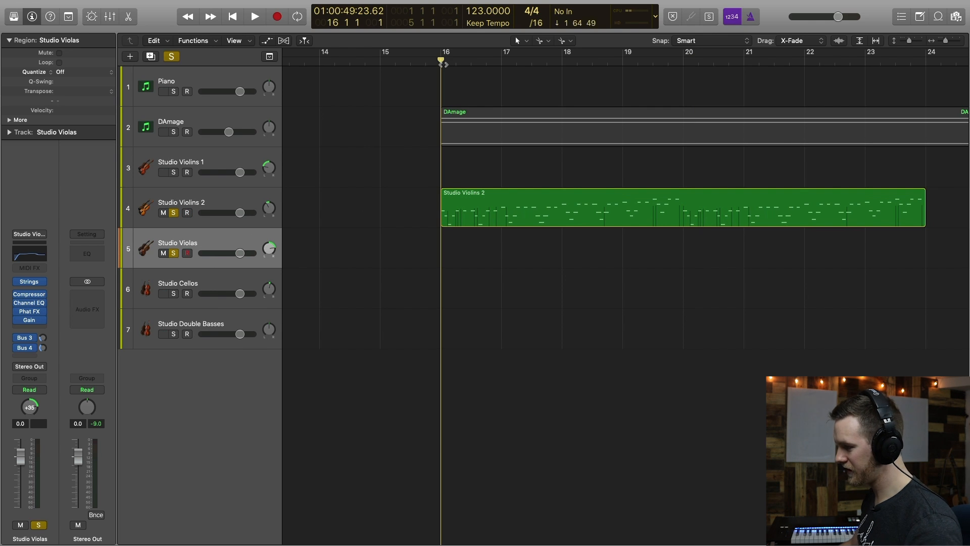
{"action": "key", "text": "r"}
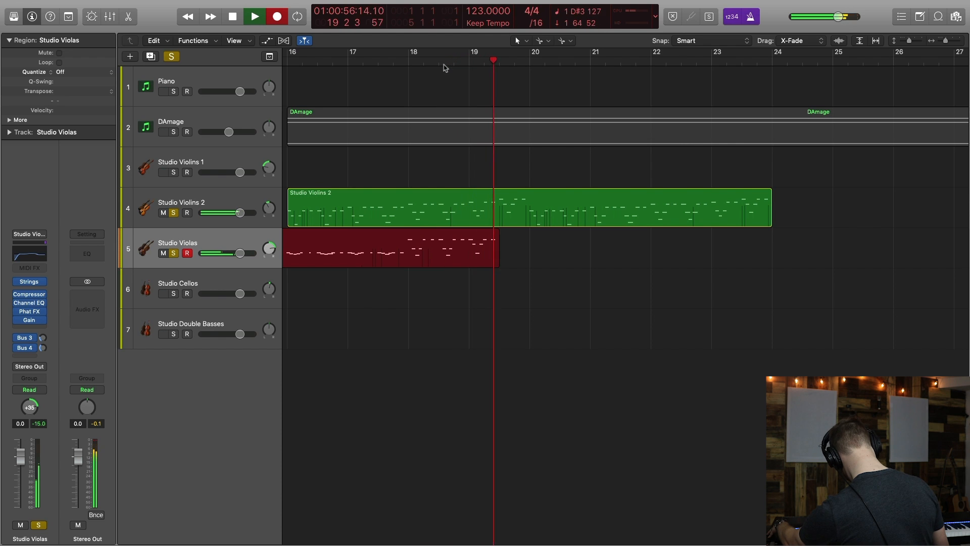
{"action": "key", "text": "space"}
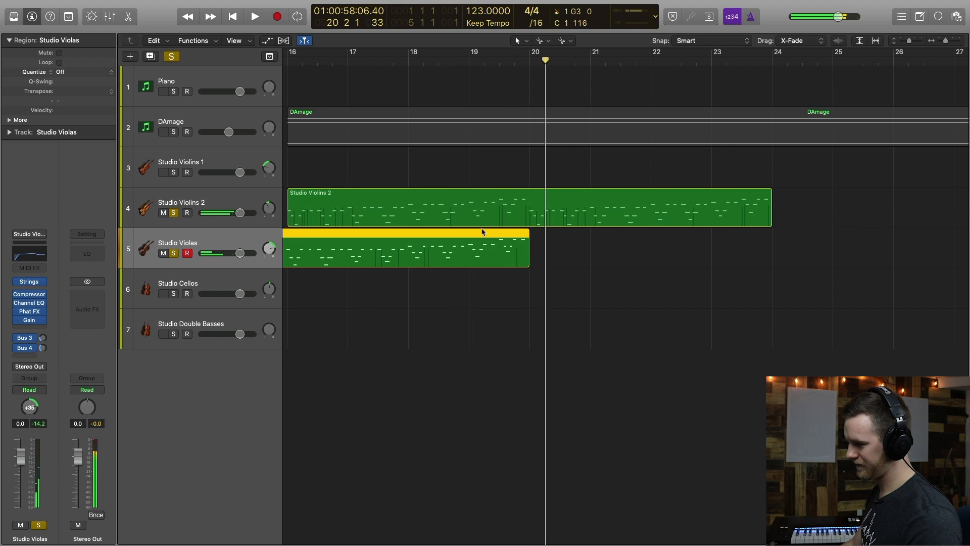
Open the Studio Violas region in the Piano Roll, split it at bar 16 and delete the lead-in.
{"action": "scroll", "coordinate": [515, 260], "scroll_direction": "left", "scroll_amount": 5}
{"action": "double_click", "coordinate": [542, 236]}
{"action": "left_click", "coordinate": [522, 152], "text": "super"}
{"action": "left_click", "coordinate": [507, 144]}
{"action": "key", "text": "BackSpace"}
{"action": "left_click", "coordinate": [528, 130]}
Copy the Studio Violas region to bar 20 and join both regions while playing back the soloed strings.
{"action": "left_click", "coordinate": [509, 101], "text": "shift"}
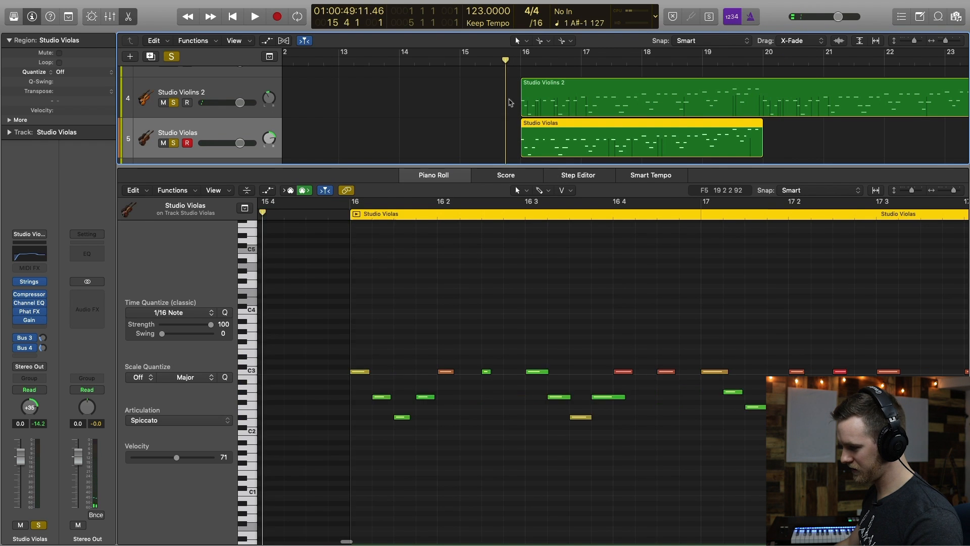
{"action": "key", "text": "space"}
{"action": "left_click_drag", "start_coordinate": [543, 133], "coordinate": [787, 135]}
{"action": "key", "text": "p"}
{"action": "left_click", "coordinate": [380, 156]}
{"action": "scroll", "coordinate": [381, 158], "scroll_direction": "right", "scroll_amount": 4}
{"action": "left_click_drag", "start_coordinate": [592, 311], "coordinate": [682, 267]}
{"action": "key", "text": "super+j"}
{"action": "left_click", "coordinate": [670, 321]}
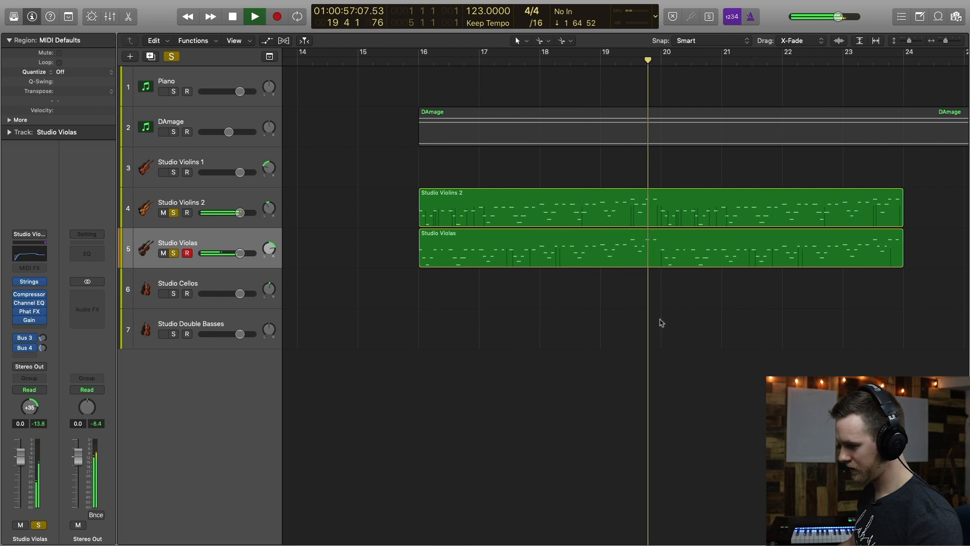
{"action": "key", "text": "space"}
Record the Studio Cellos part from bar 16 to bar 20.
{"action": "left_click", "coordinate": [171, 301]}
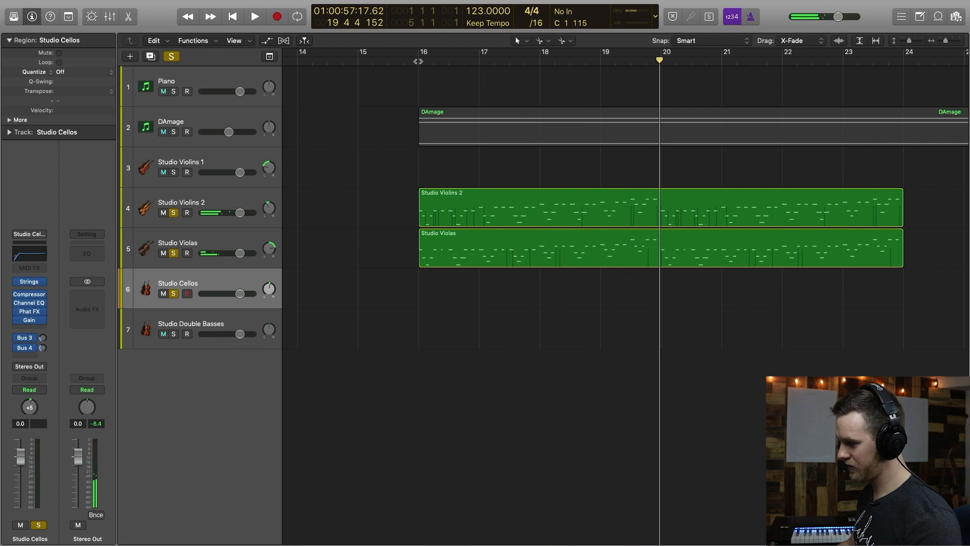
{"action": "key", "text": "r"}
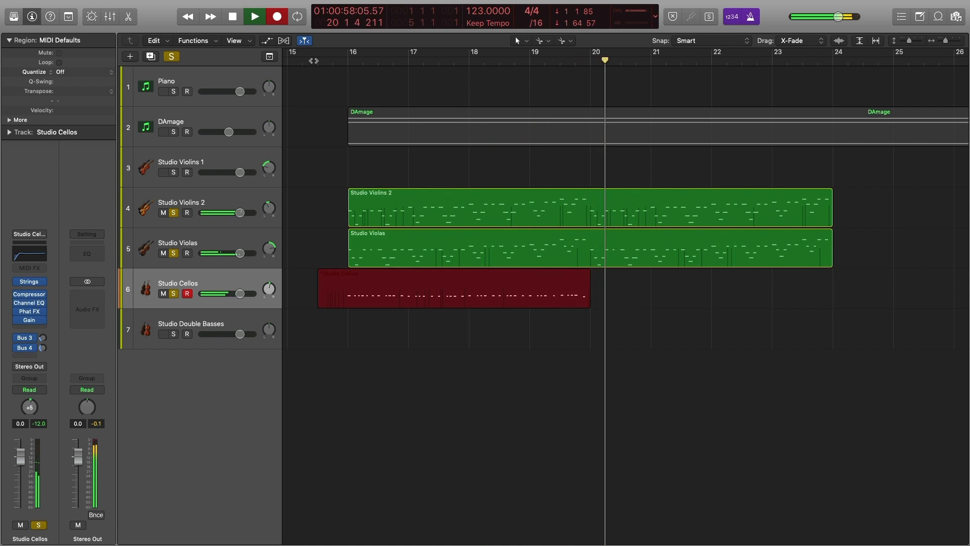
{"action": "key", "text": "space"}
Open the new Studio Cellos region in the Piano Roll and trim off the lead-in before bar 16.
{"action": "double_click", "coordinate": [403, 265]}
{"action": "scroll", "coordinate": [388, 141], "scroll_direction": "down", "scroll_amount": 3}
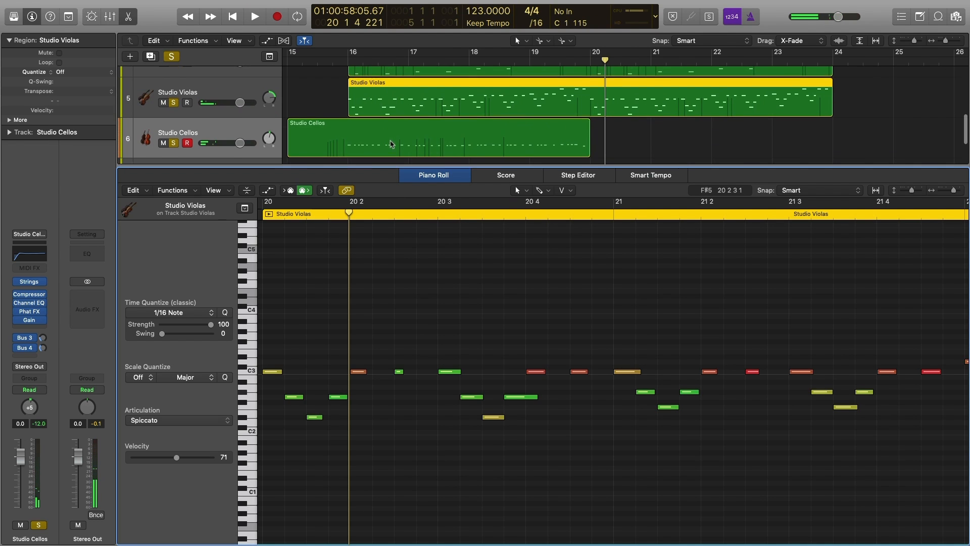
{"action": "left_click", "coordinate": [388, 141]}
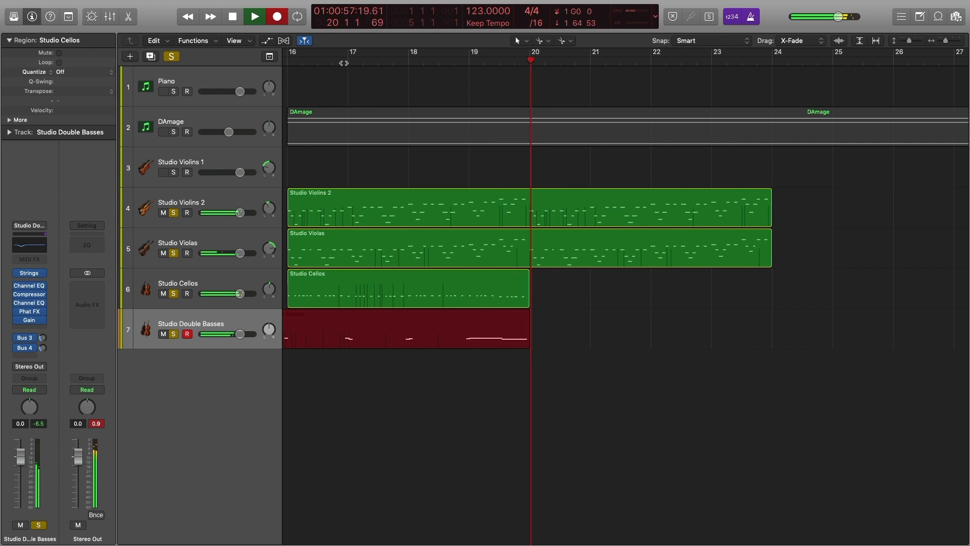
Finish the Studio Double Basses recording at bar 20 and open its region in the Piano Roll.
{"action": "key", "text": "space"}
{"action": "key", "text": "e"}
Try splitting the Studio Double Basses region at bar 16 with the crossing notes kept, and undo the split.
{"action": "left_click", "coordinate": [455, 136]}
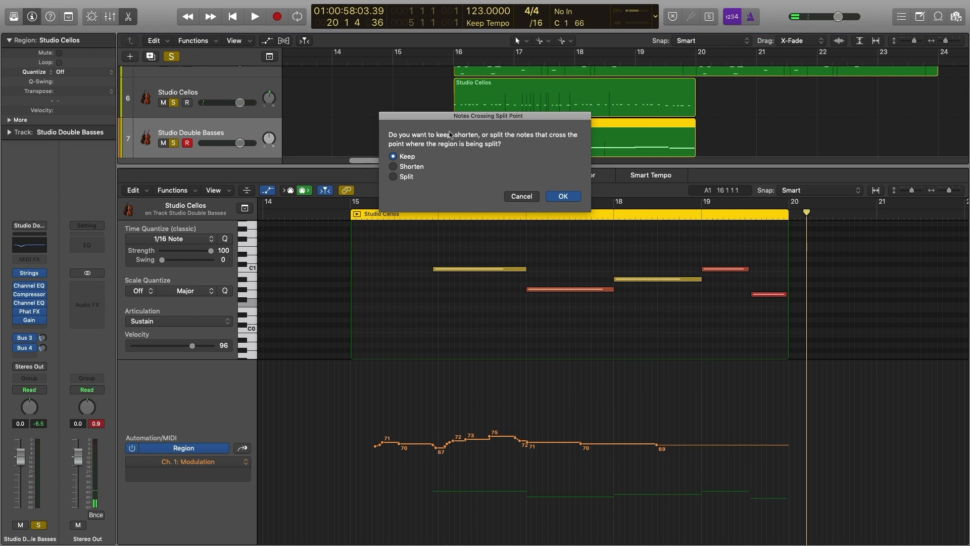
{"action": "left_click", "coordinate": [561, 196]}
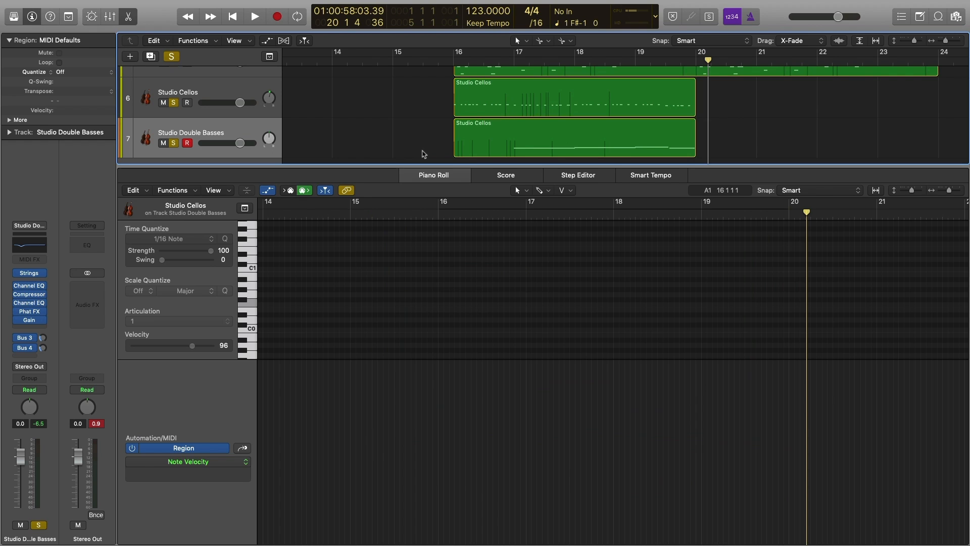
{"action": "left_click", "coordinate": [482, 144]}
{"action": "key", "text": "super+z"}
Trim the first double bass note to start at bar 16, then split the region there and delete the lead-in.
{"action": "left_click", "coordinate": [523, 307]}
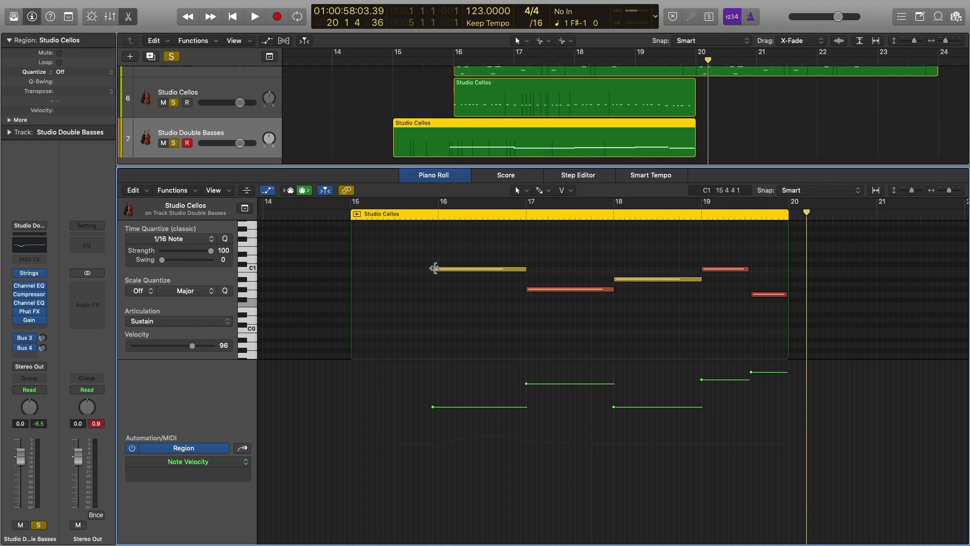
{"action": "left_click_drag", "start_coordinate": [434, 268], "coordinate": [440, 251]}
{"action": "left_click", "coordinate": [455, 138], "text": "super"}
{"action": "key", "text": "Delete"}
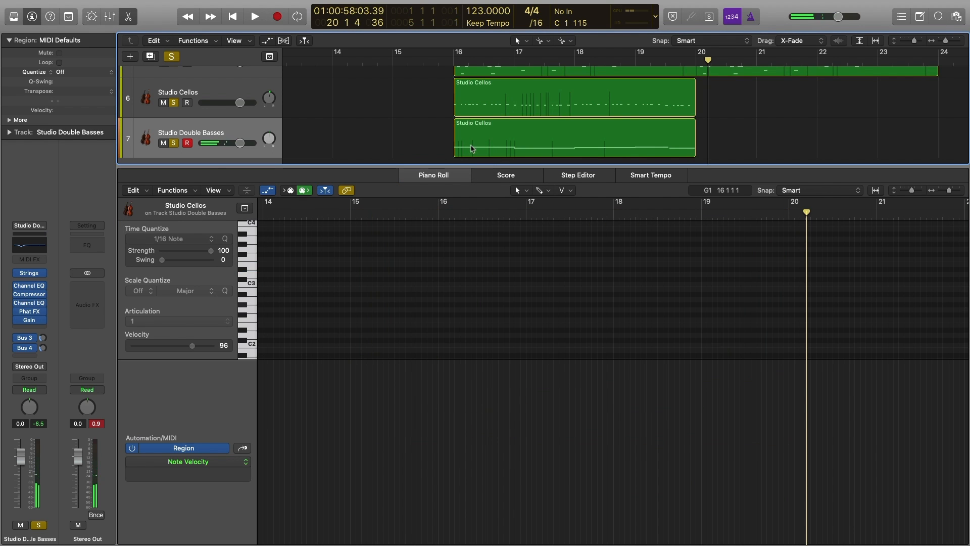
Copy the Studio Double Basses and Studio Cellos regions to bar 20 and join each track's pair into one region.
{"action": "left_click", "coordinate": [475, 143]}
{"action": "left_click", "coordinate": [549, 350]}
{"action": "key", "text": "super+a"}
{"action": "left_click_drag", "start_coordinate": [497, 142], "coordinate": [739, 143]}
{"action": "left_click_drag", "start_coordinate": [572, 96], "coordinate": [805, 99]}
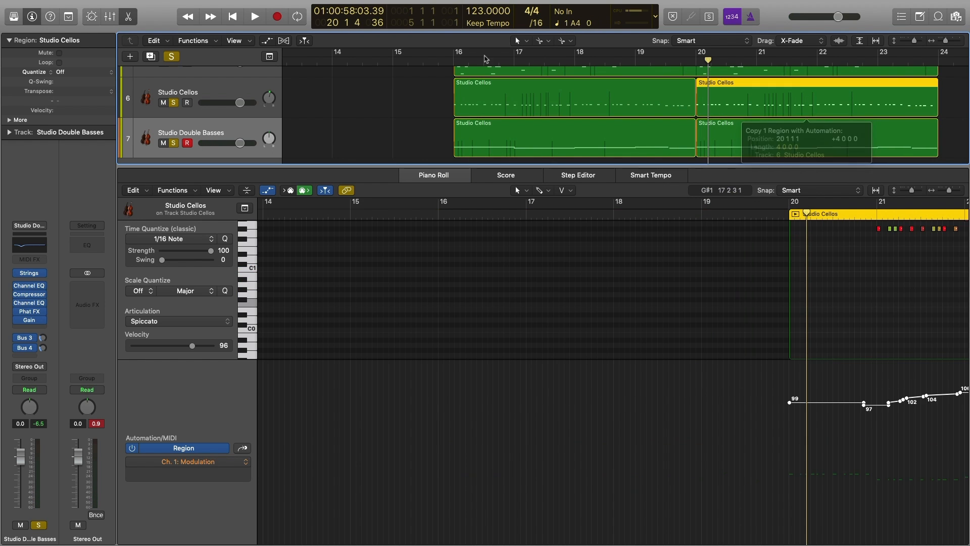
{"action": "left_click", "coordinate": [128, 16]}
{"action": "left_click_drag", "start_coordinate": [411, 286], "coordinate": [818, 290]}
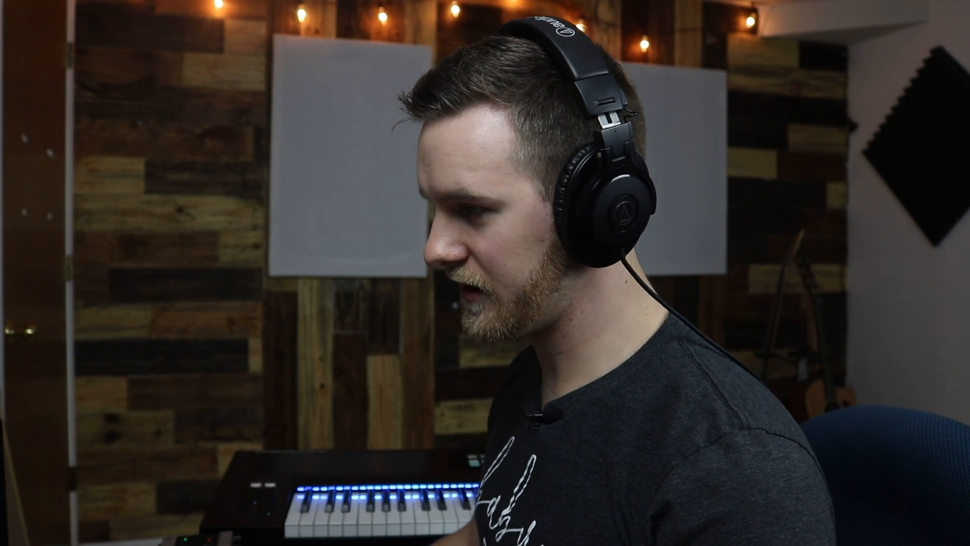
Play back the unsoloed arrangement from bar 16 with the Studio Violins 1 track selected.
{"action": "key", "text": "space"}
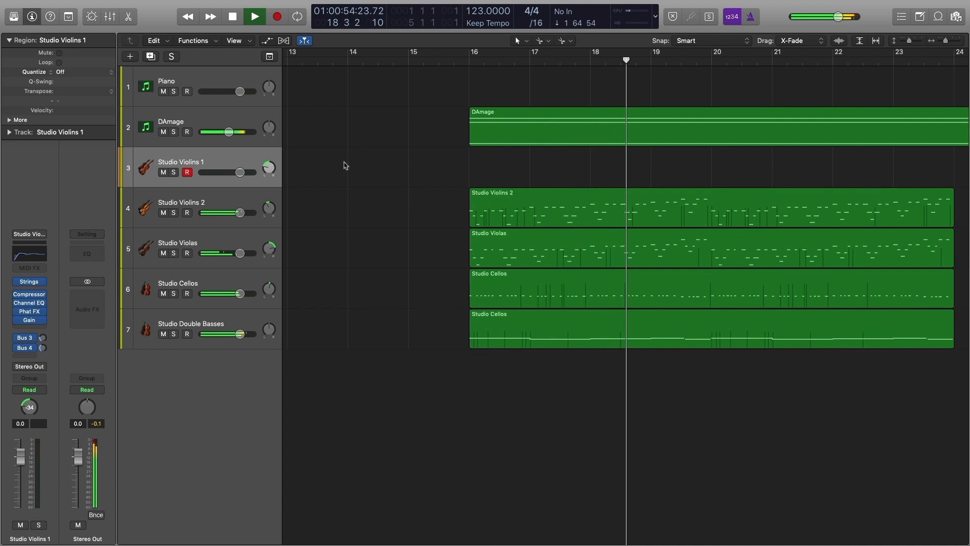
{"action": "scroll", "coordinate": [347, 224], "scroll_direction": "right", "scroll_amount": 6}
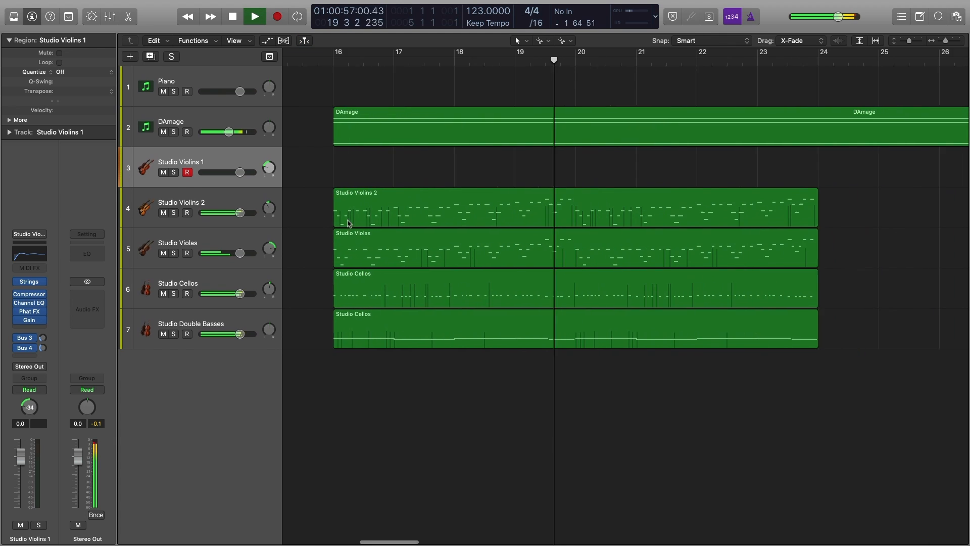
{"action": "left_click", "coordinate": [355, 176]}
{"action": "scroll", "coordinate": [355, 175], "scroll_direction": "left", "scroll_amount": 1}
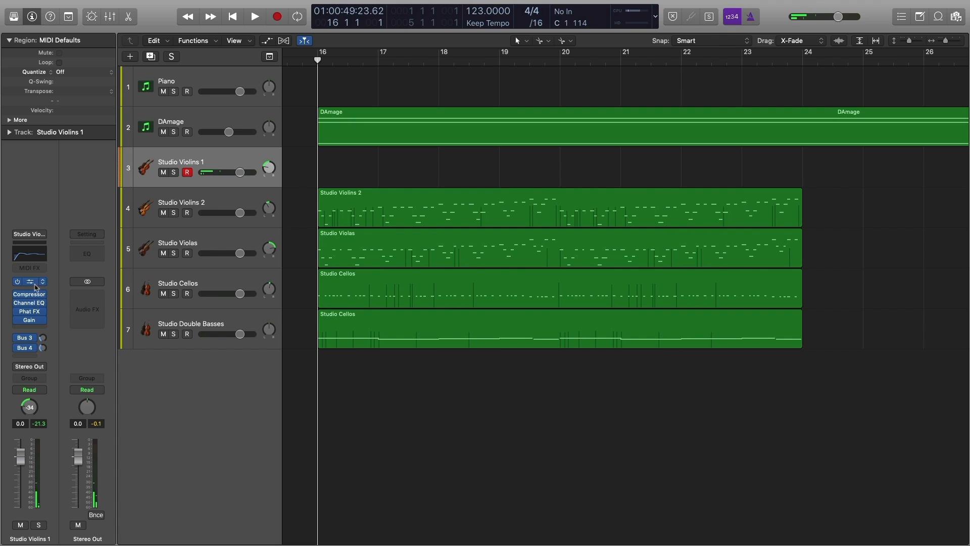
Set the articulation of the Studio Violins 1 instrument to Sustain and close its plug-in window.
{"action": "left_click", "coordinate": [35, 284]}
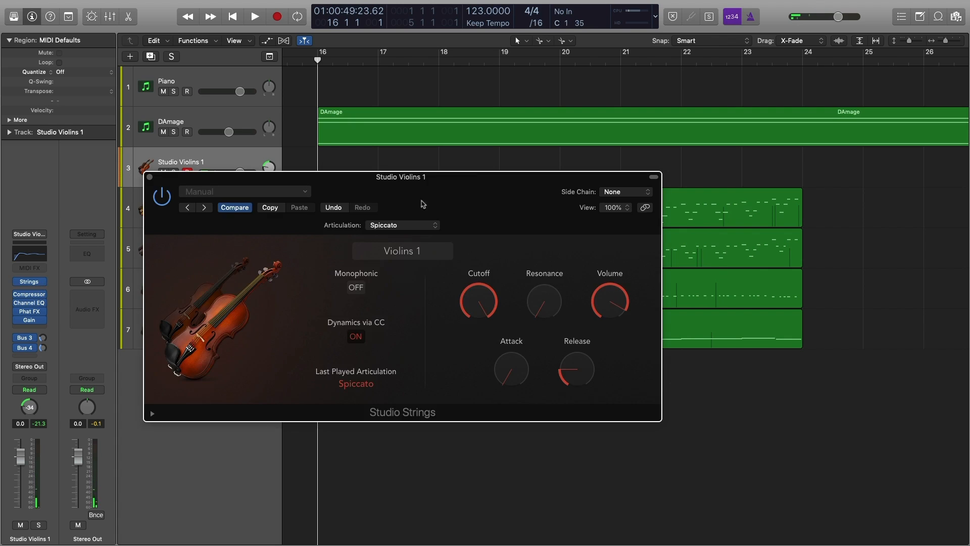
{"action": "left_click", "coordinate": [422, 230]}
{"action": "left_click", "coordinate": [381, 208]}
{"action": "left_click", "coordinate": [149, 177]}
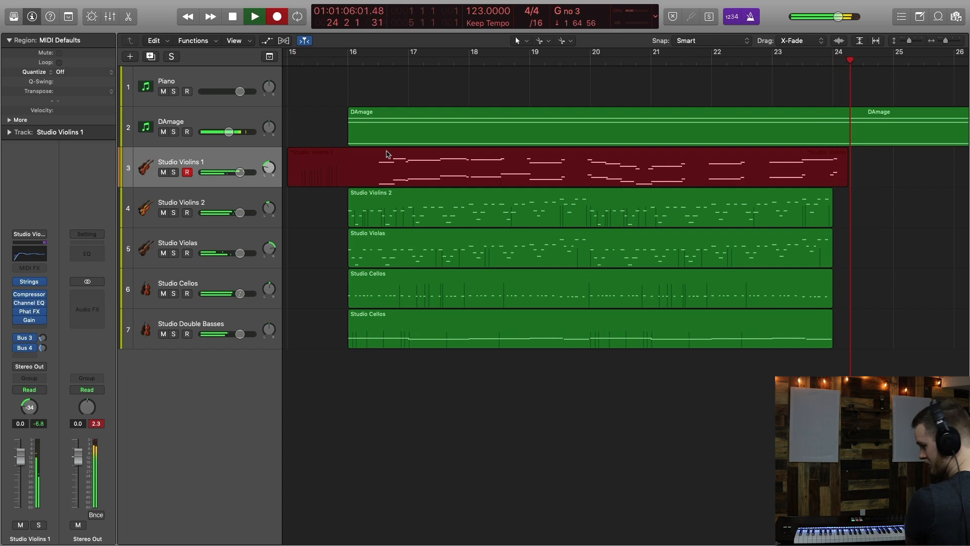
Finish recording the sustained Studio Violins 1 melody after bar 24 and open its region in the Piano Roll.
{"action": "key", "text": "space"}
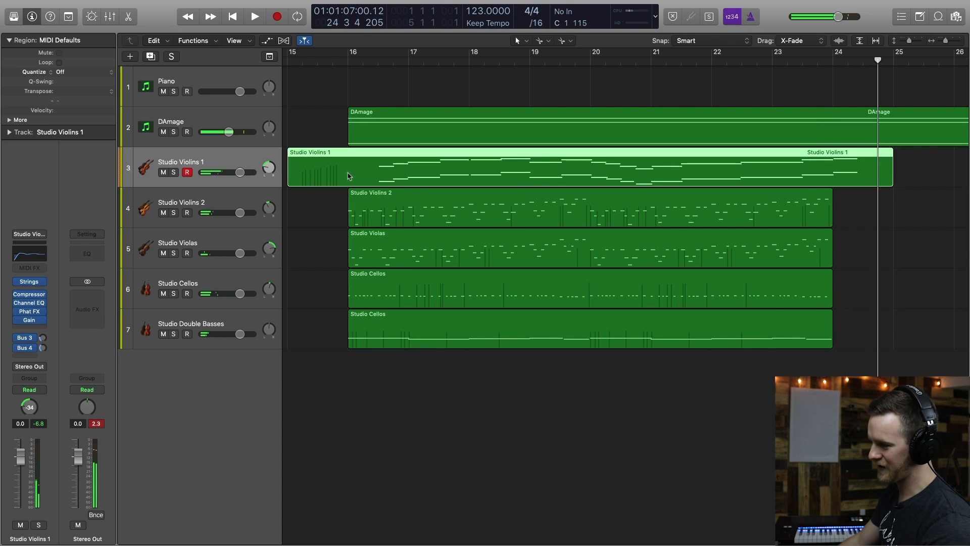
{"action": "double_click", "coordinate": [348, 176]}
{"action": "left_click", "coordinate": [347, 79]}
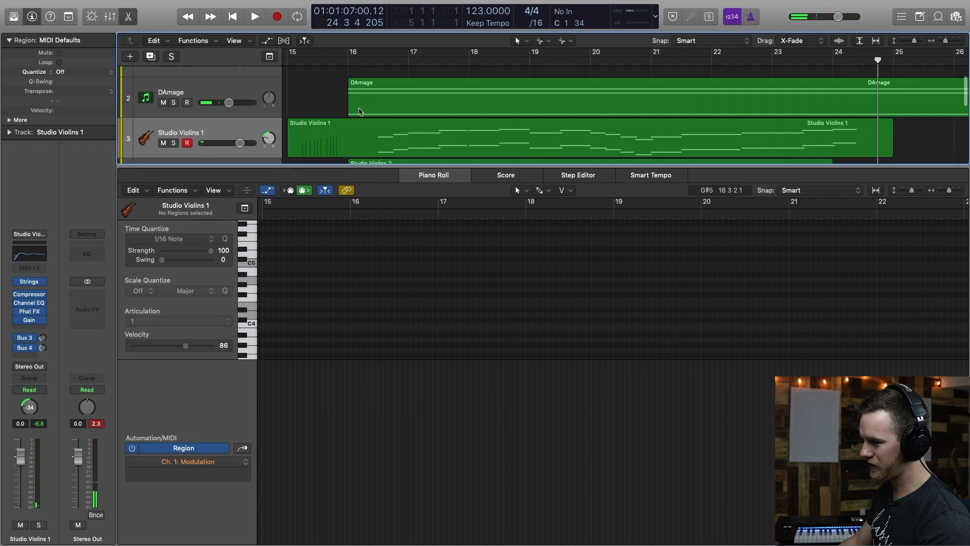
{"action": "left_click", "coordinate": [390, 157]}
{"action": "key", "text": "super+Left"}
{"action": "key", "text": "super+Left"}
{"action": "key", "text": "super+Left"}
Select all the Studio Violins 1 melody notes and quantize them to 1/16 Note.
{"action": "left_click", "coordinate": [419, 332]}
{"action": "key", "text": "super+a"}
{"action": "left_click", "coordinate": [424, 332]}
{"action": "key", "text": "super+a"}
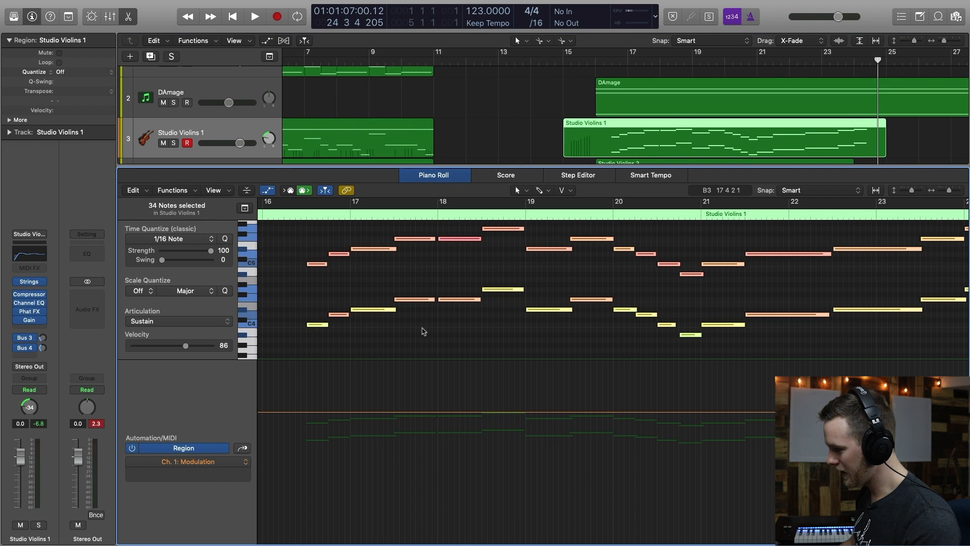
Add modulation points of 85 at the melody's first note and 99 just before bar 17, and play from bar 16.
{"action": "left_click", "coordinate": [269, 217]}
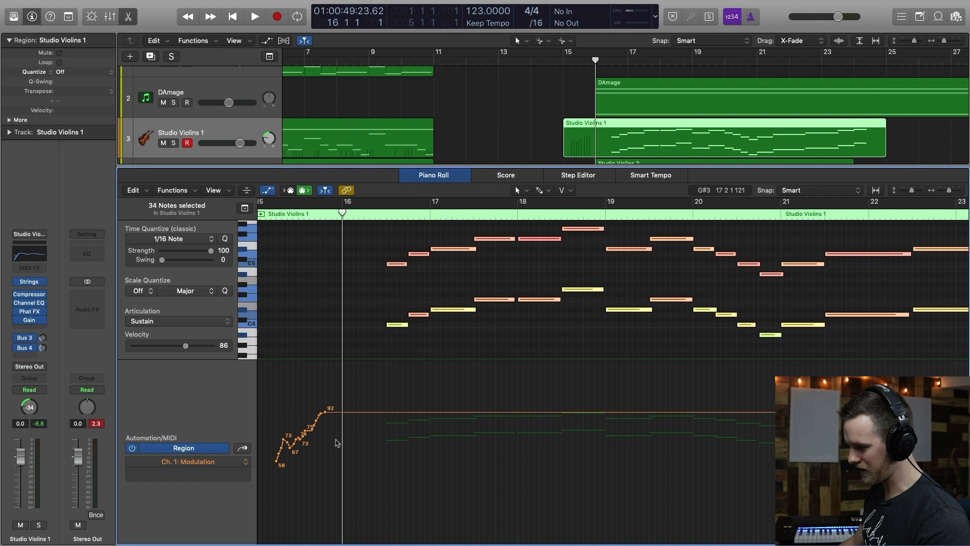
{"action": "left_click", "coordinate": [385, 422]}
{"action": "left_click_drag", "start_coordinate": [424, 422], "coordinate": [424, 402]}
{"action": "key", "text": "space"}
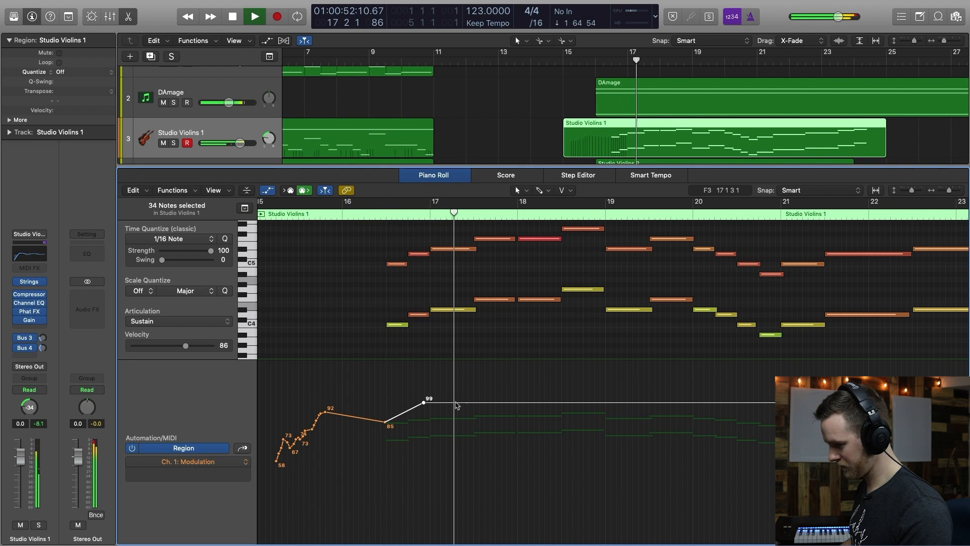
Add modulation points of 88 and 98 within bar 17, 99 at bar 18 and 105 near beat 18 3, and play back.
{"action": "mouse_move", "coordinate": [455, 403]}
{"action": "left_mouse_down"}
{"action": "mouse_move", "coordinate": [455, 418]}
{"action": "mouse_move", "coordinate": [475, 403]}
{"action": "left_mouse_up"}
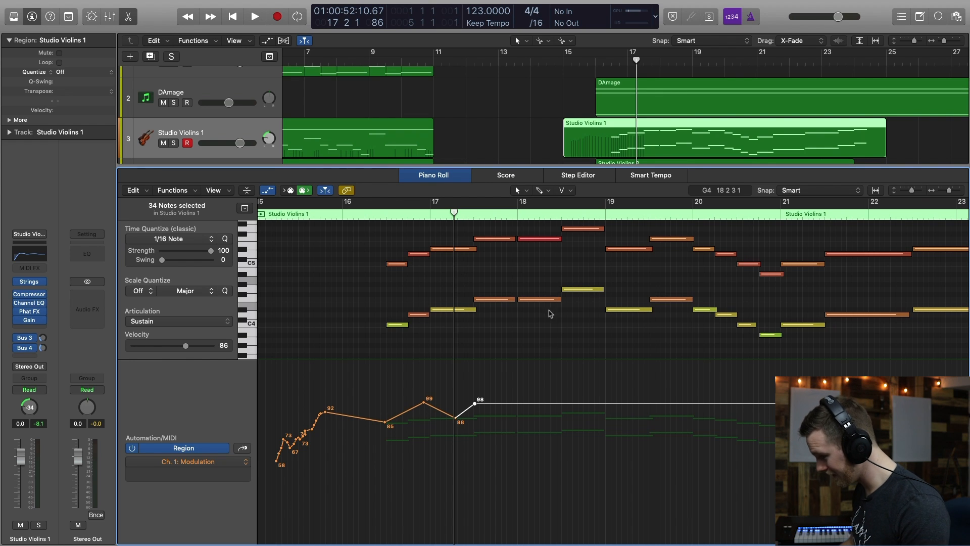
{"action": "left_click_drag", "start_coordinate": [568, 404], "coordinate": [567, 399]}
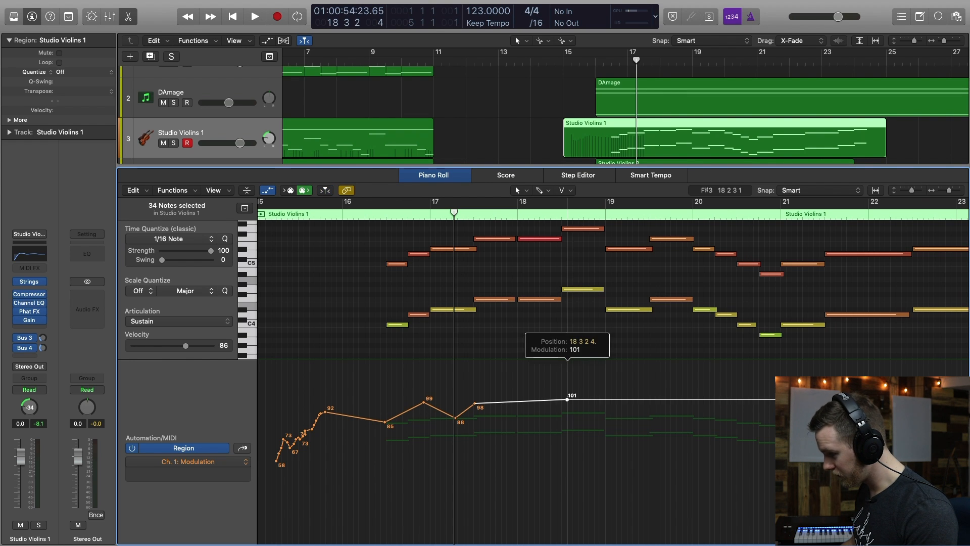
{"action": "left_click", "coordinate": [521, 398]}
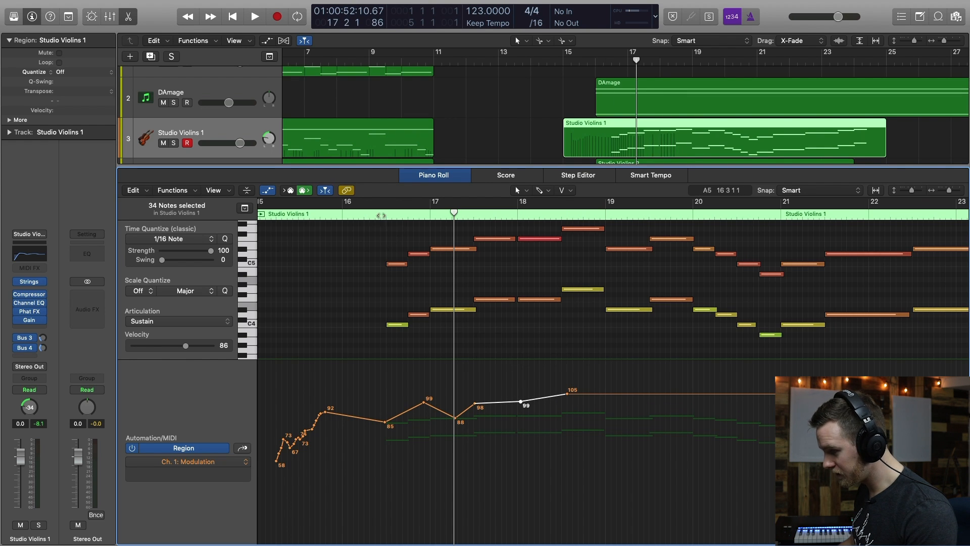
{"action": "key", "text": "shift+space"}
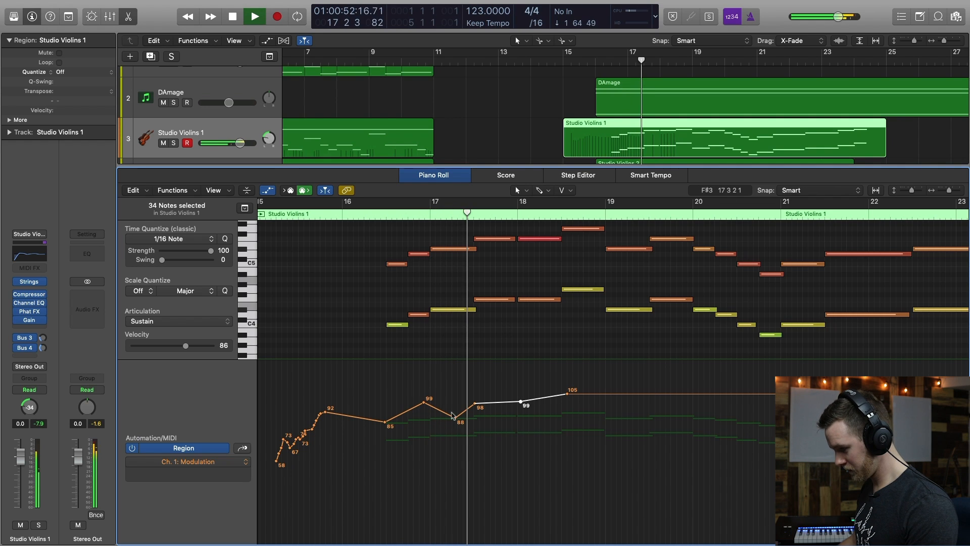
Lower the modulation point near 17 2 to 68, shift the 98 and 99 points slightly later, and play back.
{"action": "left_click_drag", "start_coordinate": [455, 419], "coordinate": [456, 438]}
{"action": "key", "text": "space"}
{"action": "left_click_drag", "start_coordinate": [486, 404], "coordinate": [493, 405]}
{"action": "key", "text": "shift+space"}
{"action": "left_click_drag", "start_coordinate": [457, 439], "coordinate": [455, 446]}
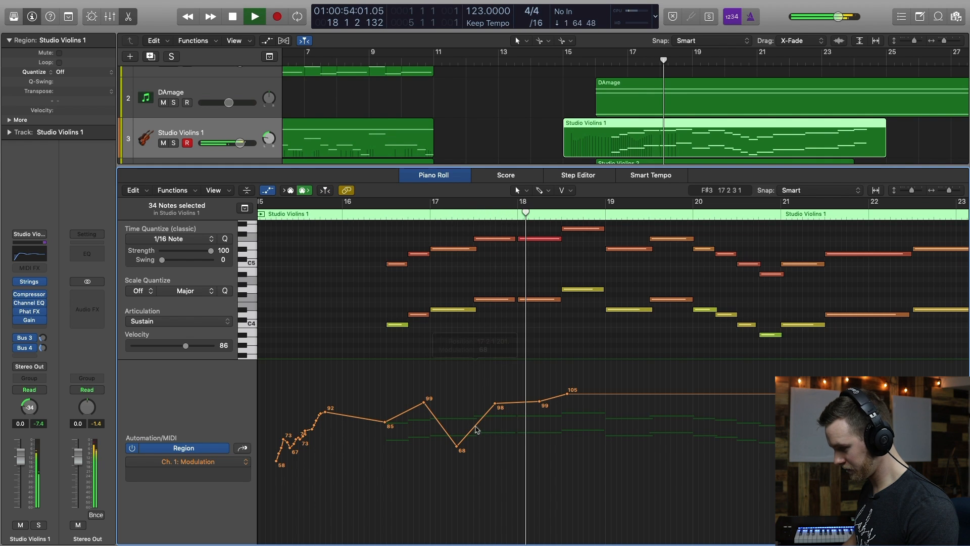
Deepen the bar 17 modulation dip to 49 and add points of 73 after it and 67 before it.
{"action": "key", "text": "space"}
{"action": "key", "text": "super+Right"}
{"action": "key", "text": "super+Right"}
{"action": "key", "text": "super+Right"}
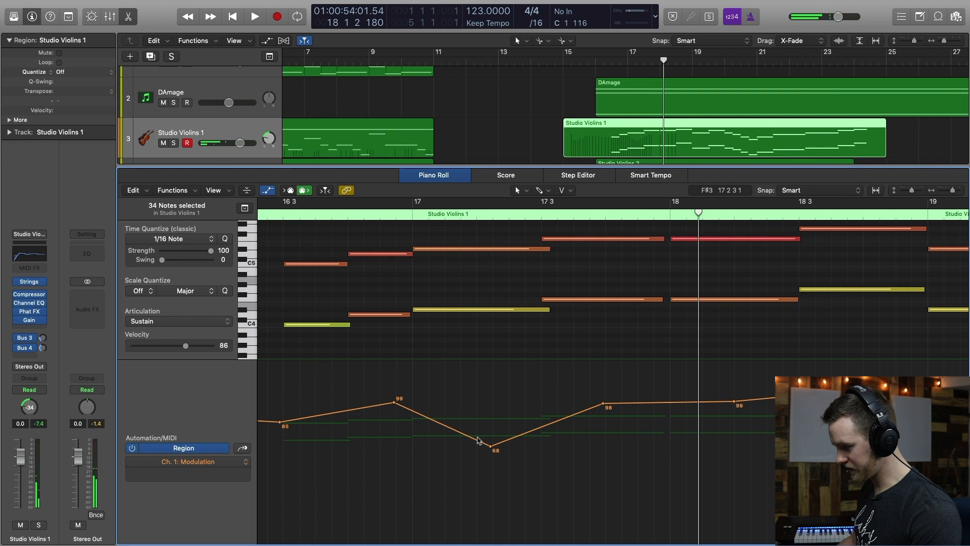
{"action": "left_click_drag", "start_coordinate": [492, 448], "coordinate": [488, 474]}
{"action": "left_click", "coordinate": [553, 439]}
{"action": "left_click", "coordinate": [457, 448]}
{"action": "left_click_drag", "start_coordinate": [451, 452], "coordinate": [444, 452]}
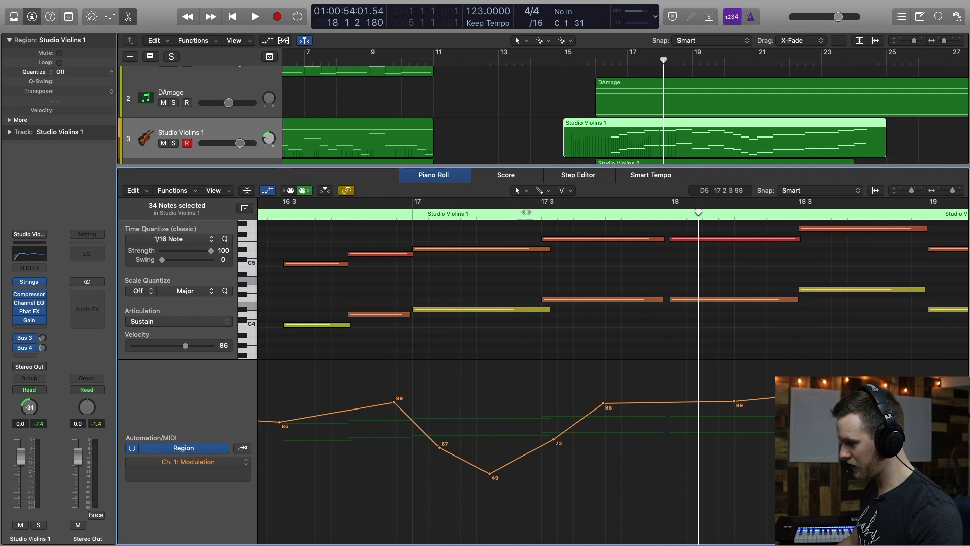
Assign the Automation Curve Tool and bend the modulation segments into and out of the 49 dip, and play back.
{"action": "left_click", "coordinate": [538, 190]}
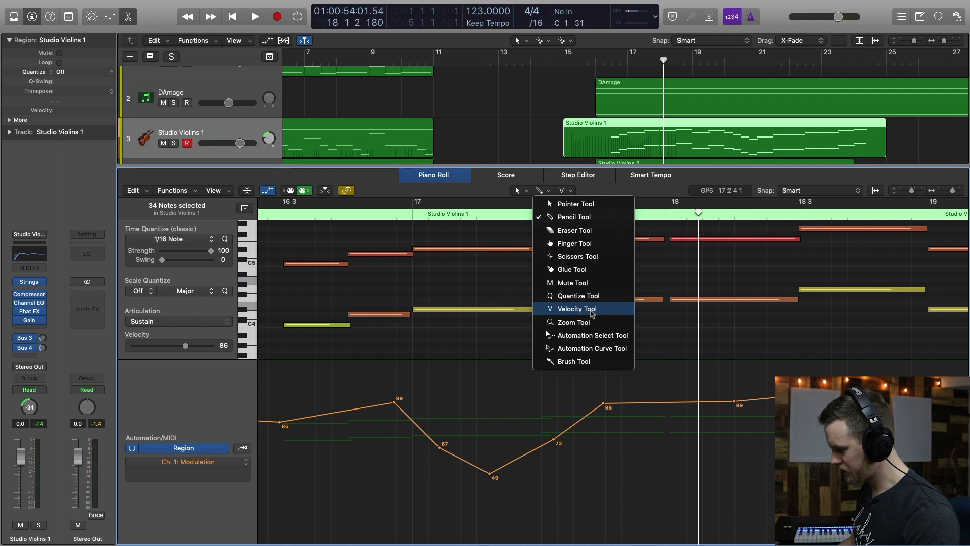
{"action": "left_click", "coordinate": [592, 349]}
{"action": "left_click_drag", "start_coordinate": [437, 446], "coordinate": [414, 436]}
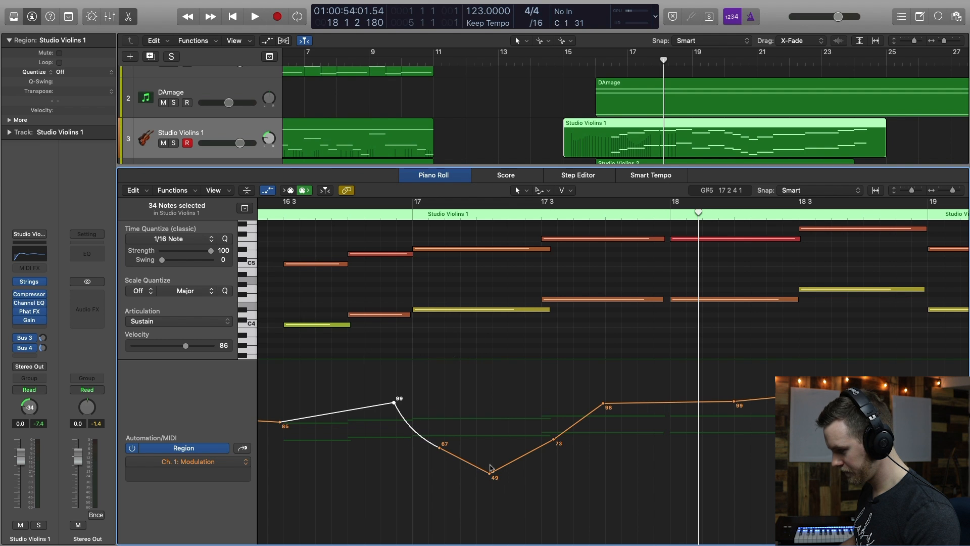
{"action": "left_click_drag", "start_coordinate": [526, 458], "coordinate": [525, 456]}
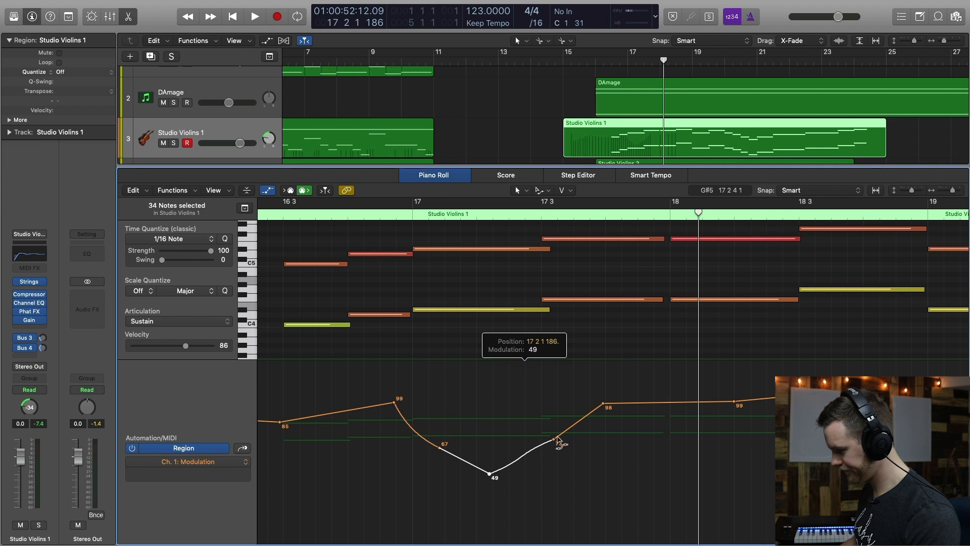
{"action": "left_click_drag", "start_coordinate": [578, 431], "coordinate": [552, 439]}
{"action": "scroll", "coordinate": [349, 235], "scroll_direction": "left", "scroll_amount": 1}
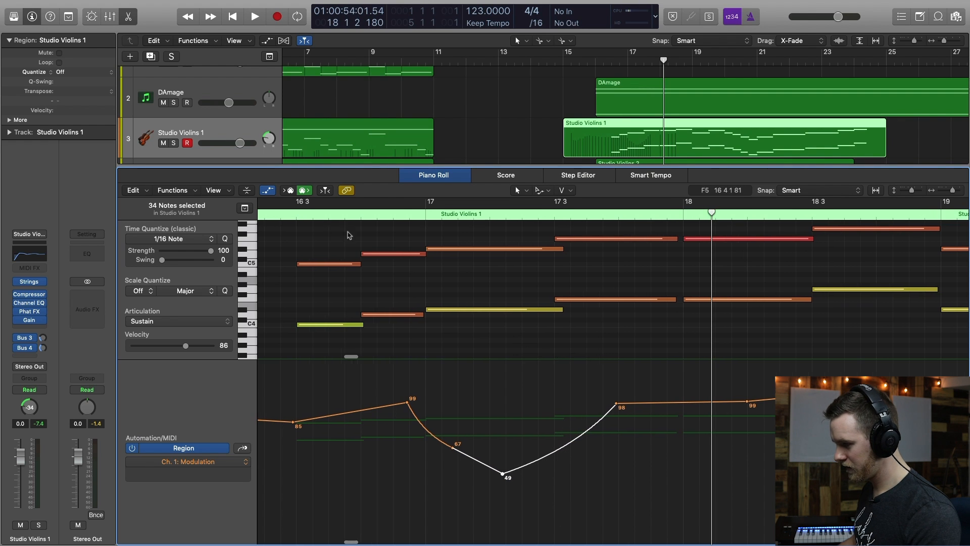
{"action": "left_click", "coordinate": [291, 219]}
{"action": "key", "text": "space"}
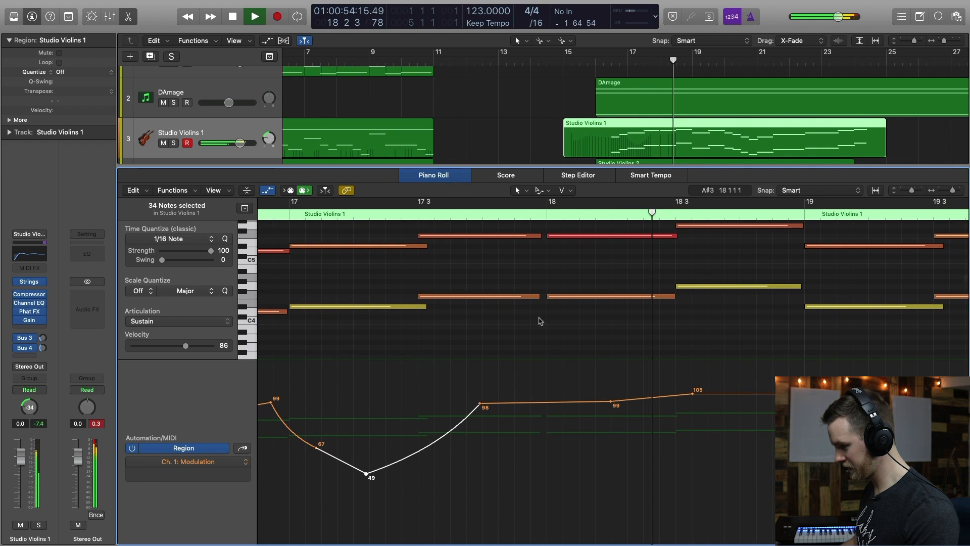
Lengthen both octave notes that start at 17 3 so they reach bar 18, and check by playing.
{"action": "key", "text": "space"}
{"action": "left_click", "coordinate": [531, 297]}
{"action": "left_click_drag", "start_coordinate": [535, 230], "coordinate": [546, 297]}
{"action": "key", "text": "shift+space"}
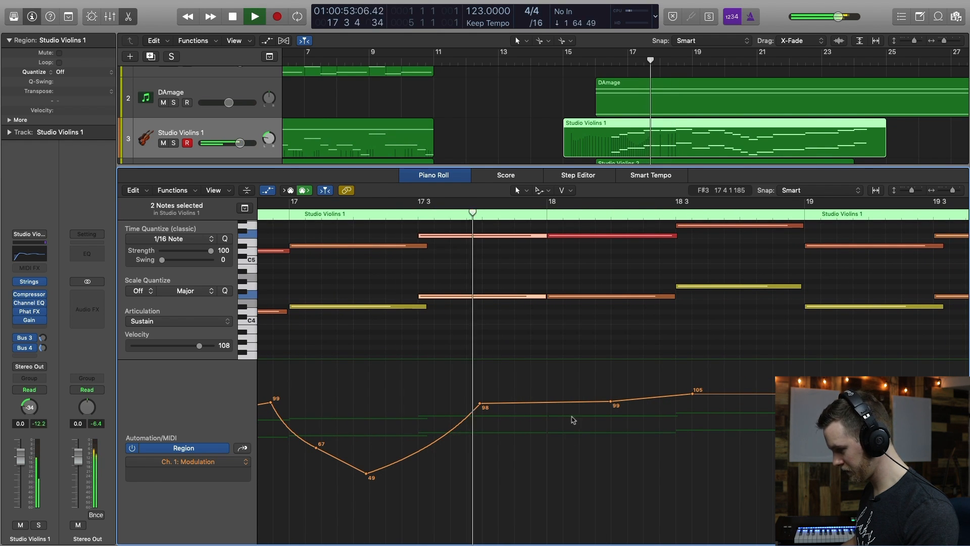
{"action": "key", "text": "space"}
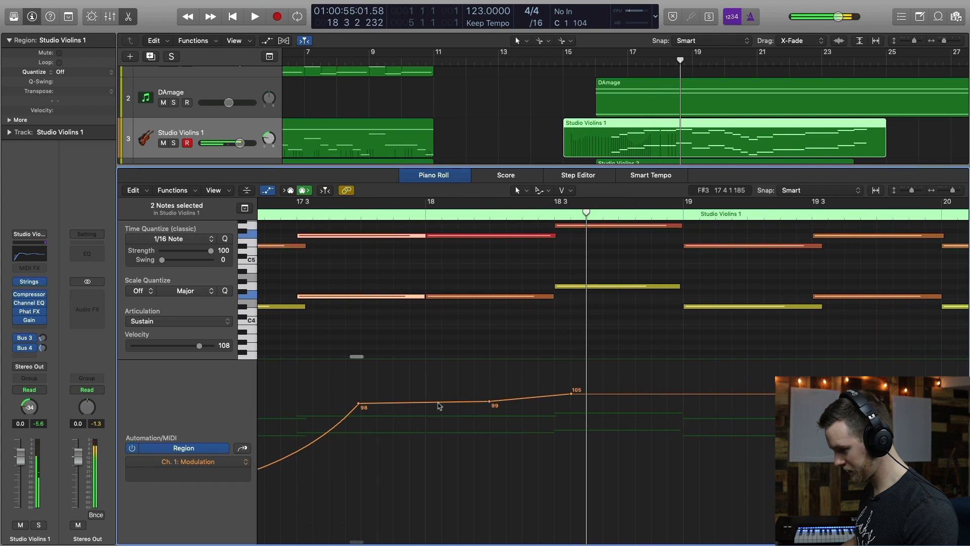
Add a modulation dip of 64 in bar 18, move the 99 point to 18 3, curve the descent, and play back.
{"action": "left_click_drag", "start_coordinate": [439, 404], "coordinate": [437, 439]}
{"action": "left_click_drag", "start_coordinate": [490, 401], "coordinate": [553, 401]}
{"action": "mouse_move", "coordinate": [437, 439]}
{"action": "left_mouse_down"}
{"action": "mouse_move", "coordinate": [466, 450]}
{"action": "mouse_move", "coordinate": [423, 442]}
{"action": "left_mouse_up"}
{"action": "scroll", "coordinate": [381, 211], "scroll_direction": "left", "scroll_amount": 5}
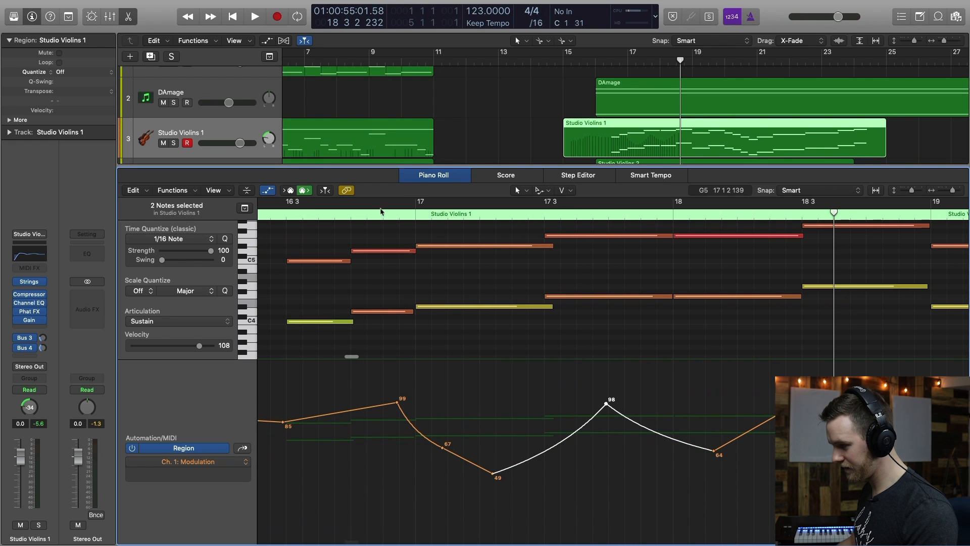
{"action": "left_click", "coordinate": [258, 214]}
{"action": "key", "text": "space"}
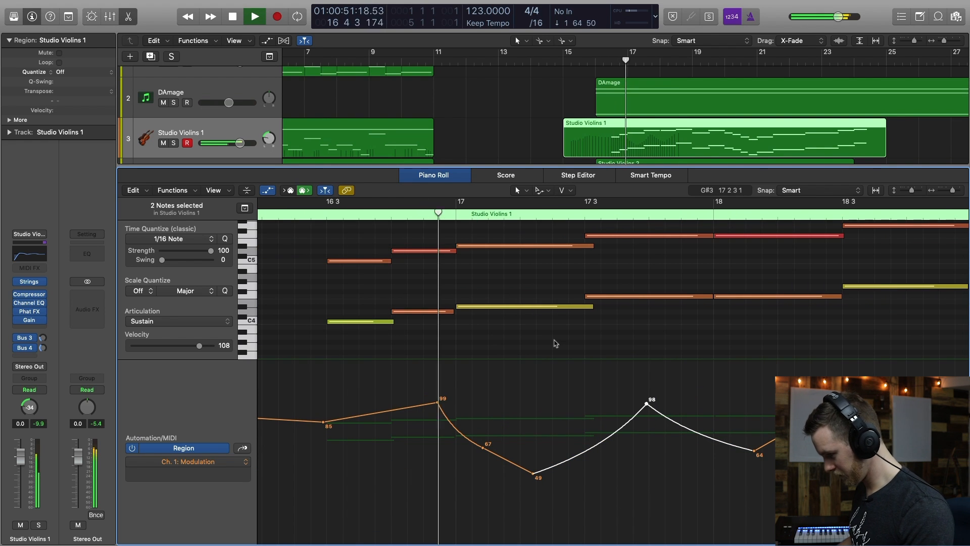
Move the 49 modulation dip toward 17 3 without the 67 point, shift the 99 point closer to bar 17, and play back.
{"action": "key", "text": "space"}
{"action": "left_click_drag", "start_coordinate": [484, 447], "coordinate": [554, 473]}
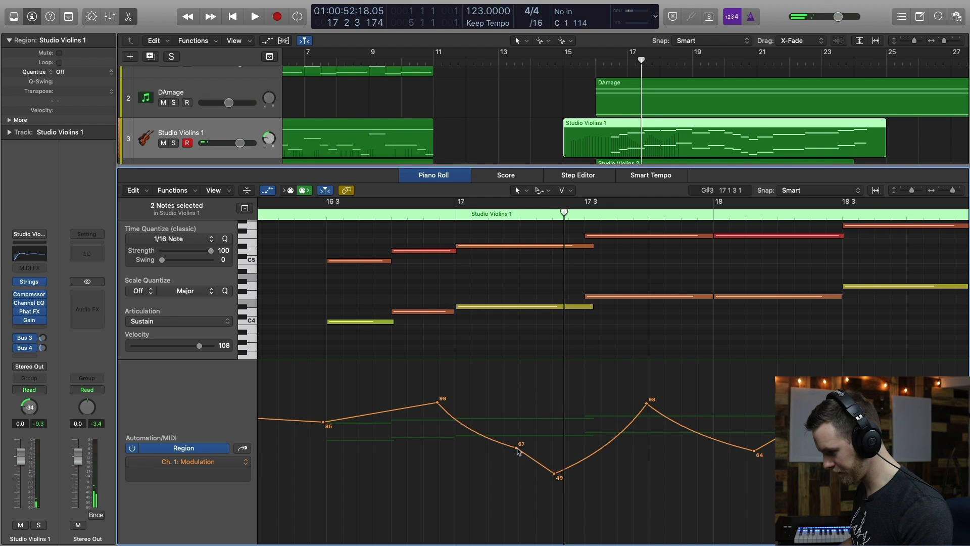
{"action": "left_click_drag", "start_coordinate": [437, 402], "coordinate": [447, 403]}
{"action": "left_click", "coordinate": [312, 214]}
{"action": "key", "text": "space"}
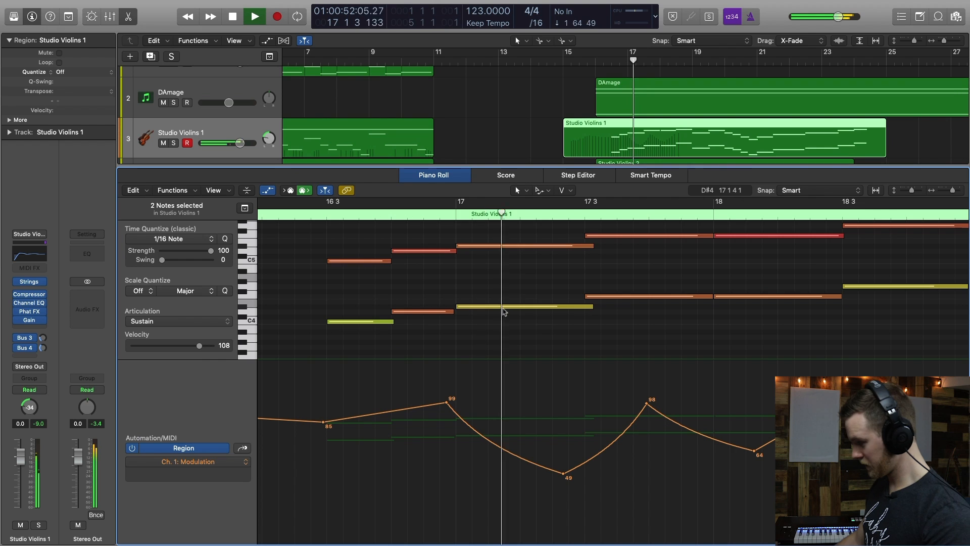
Raise the modulation dip in bar 18 to 76 and play the passage back.
{"action": "scroll", "coordinate": [618, 331], "scroll_direction": "right", "scroll_amount": 1}
{"action": "scroll", "coordinate": [611, 329], "scroll_direction": "right", "scroll_amount": 5}
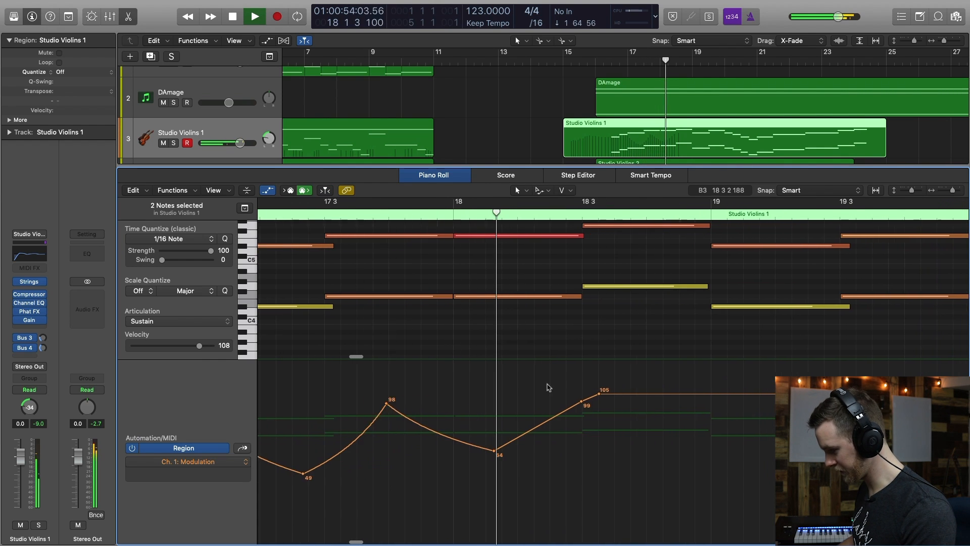
{"action": "key", "text": "space"}
{"action": "left_click", "coordinate": [463, 448]}
{"action": "left_click_drag", "start_coordinate": [464, 448], "coordinate": [463, 433]}
{"action": "left_click", "coordinate": [288, 213]}
{"action": "key", "text": "space"}
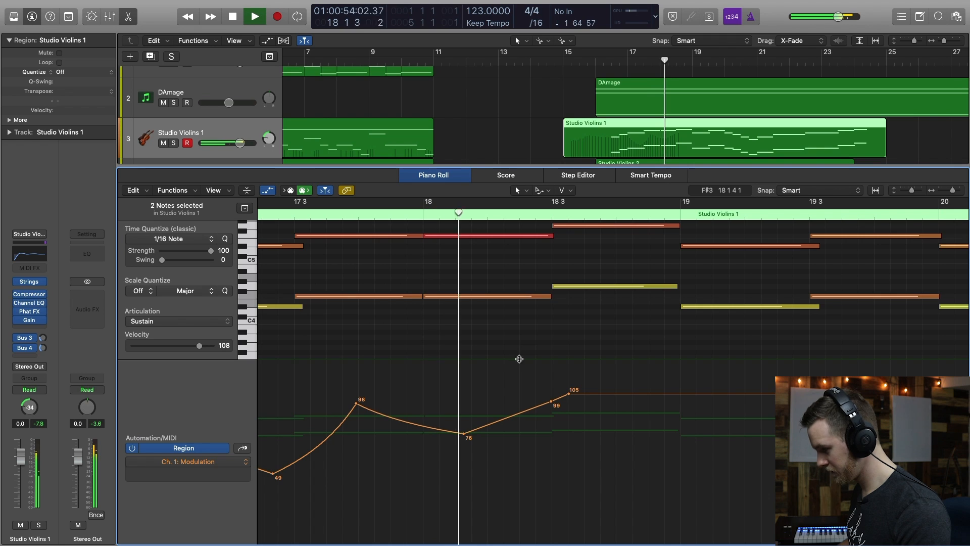
Add modulation points of 90 at bar 19, 75 in mid bar 19 and 96 just before bar 20, and play back.
{"action": "scroll", "coordinate": [580, 400], "scroll_direction": "right", "scroll_amount": 2}
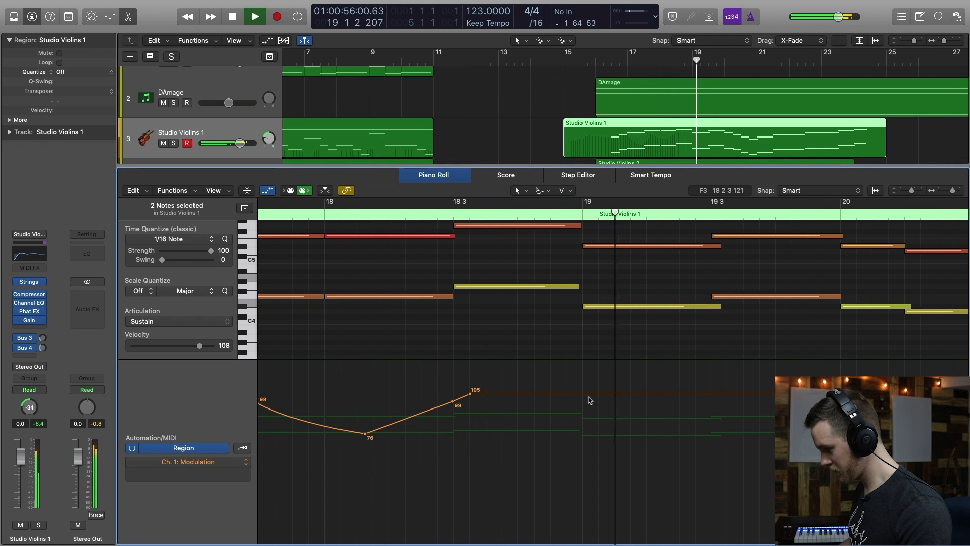
{"action": "key", "text": "space"}
{"action": "left_click", "coordinate": [584, 394]}
{"action": "left_click_drag", "start_coordinate": [584, 395], "coordinate": [585, 415]}
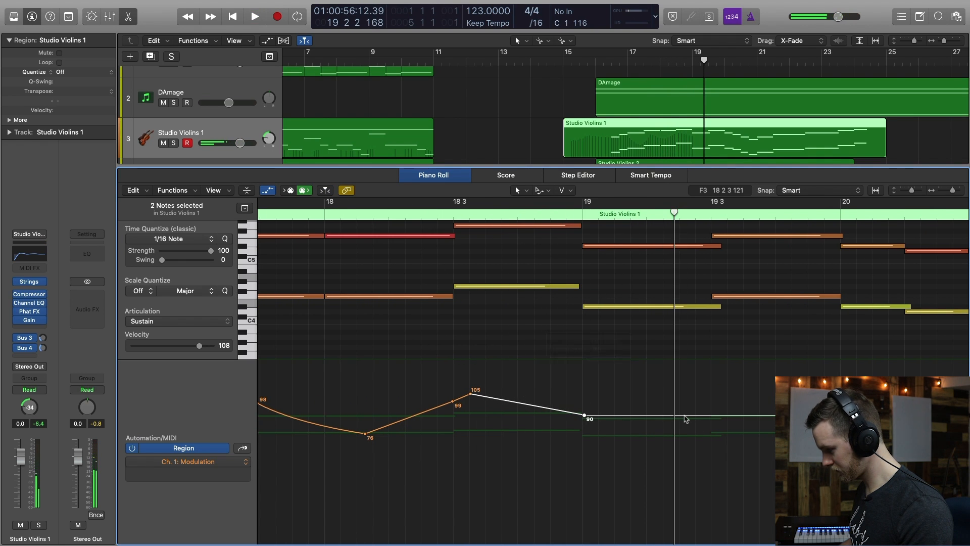
{"action": "left_click_drag", "start_coordinate": [684, 415], "coordinate": [684, 436]}
{"action": "left_click_drag", "start_coordinate": [826, 406], "coordinate": [821, 405]}
{"action": "double_click", "coordinate": [443, 216]}
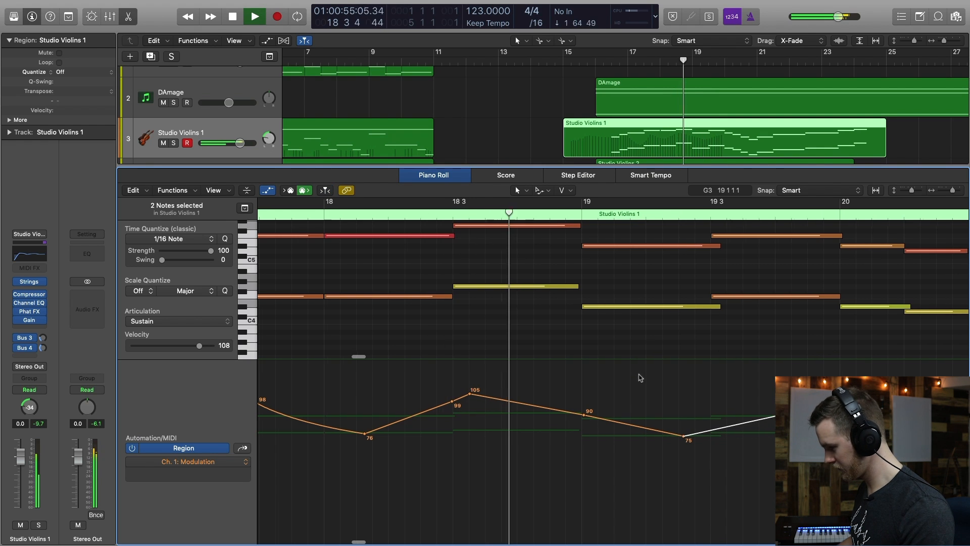
Lower the mid bar 19 modulation dip to 61, curve the descent into it from bar 19, and play back.
{"action": "scroll", "coordinate": [639, 378], "scroll_direction": "right", "scroll_amount": 8}
{"action": "key", "text": "space"}
{"action": "left_click_drag", "start_coordinate": [468, 437], "coordinate": [467, 456]}
{"action": "left_click_drag", "start_coordinate": [416, 439], "coordinate": [412, 445]}
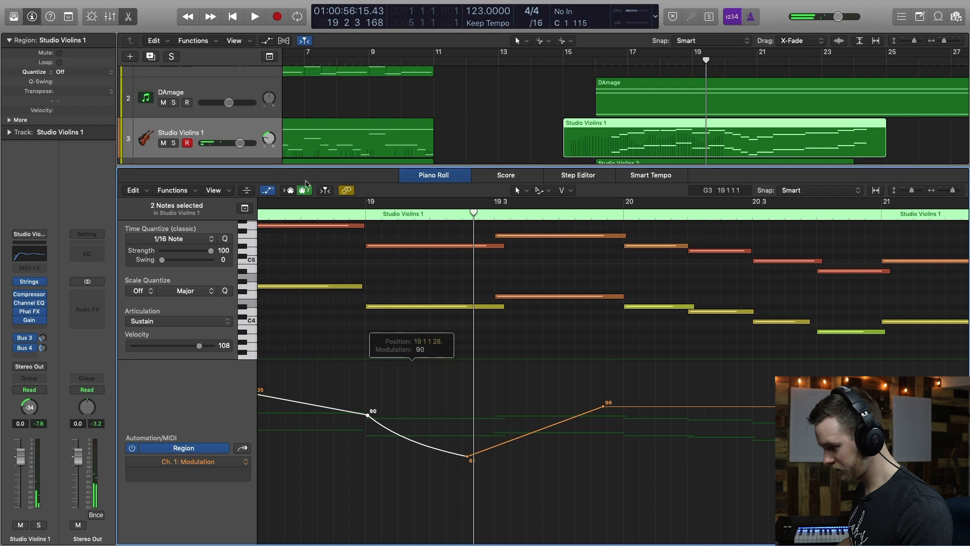
{"action": "key", "text": "space"}
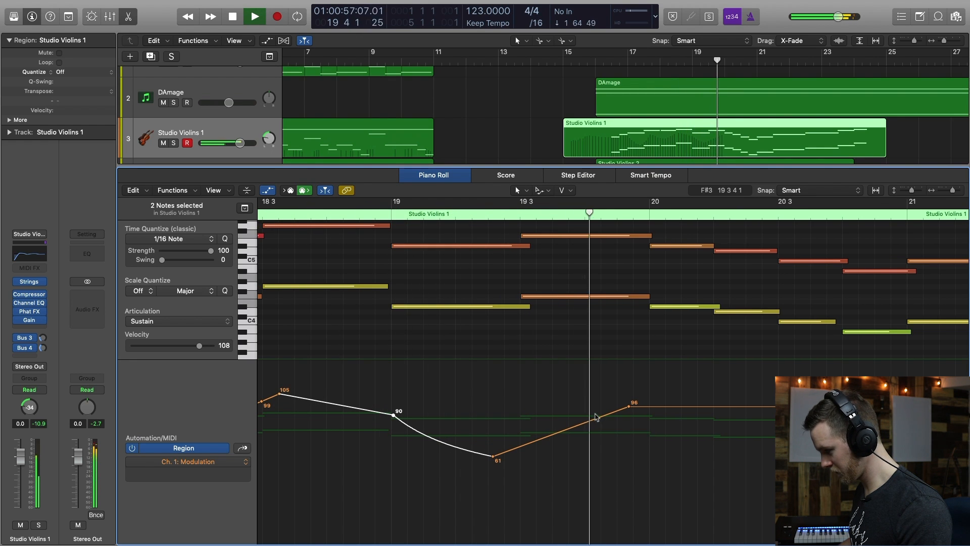
Curve the modulation rise out of the 61 dip, raise the point just before bar 20 to 99, and play back.
{"action": "key", "text": "space"}
{"action": "left_click_drag", "start_coordinate": [575, 427], "coordinate": [577, 437]}
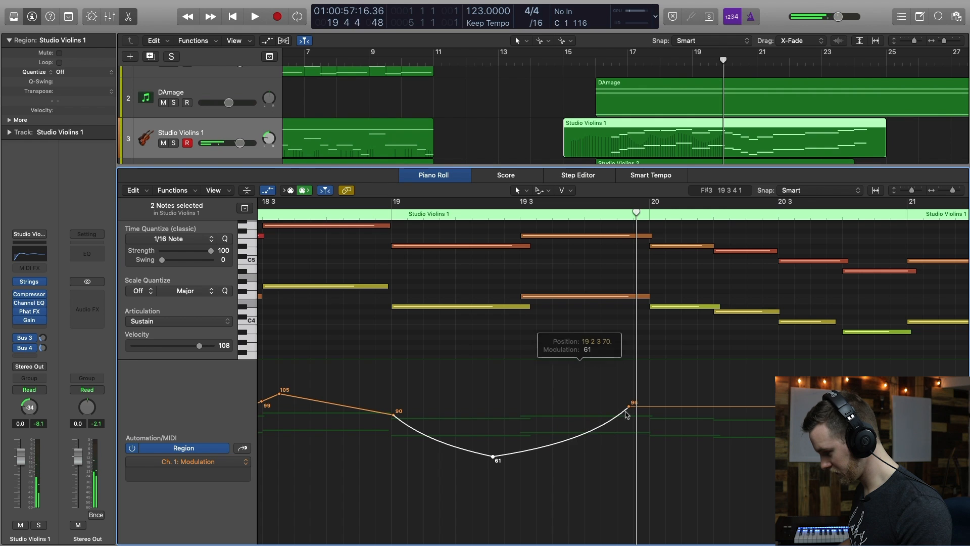
{"action": "left_click_drag", "start_coordinate": [630, 407], "coordinate": [631, 403]}
{"action": "scroll", "coordinate": [489, 306], "scroll_direction": "left", "scroll_amount": 3}
{"action": "left_click", "coordinate": [342, 214]}
{"action": "key", "text": "space"}
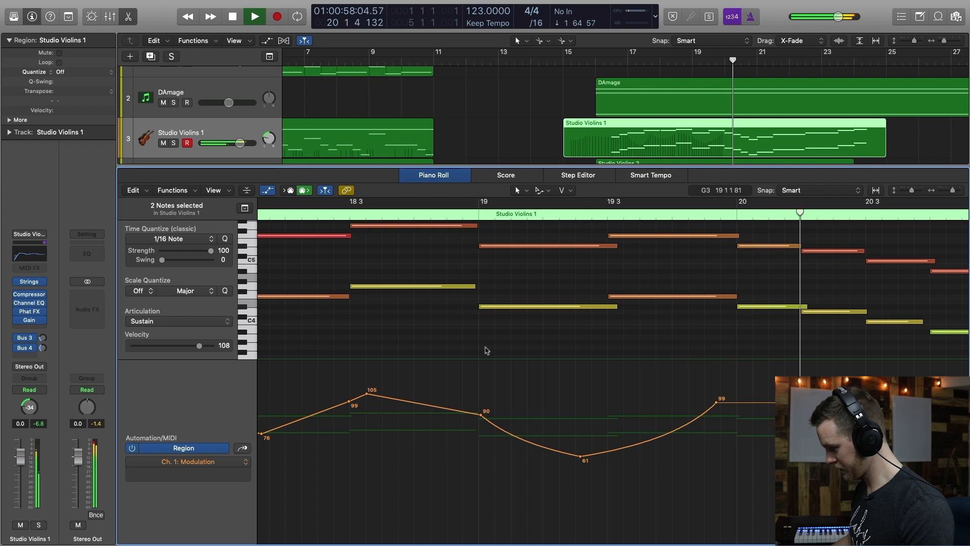
Add a modulation dip of 67 near 20 4 and a 99 point at bar 21, with a curved descent into the dip.
{"action": "scroll", "coordinate": [699, 440], "scroll_direction": "right", "scroll_amount": 6}
{"action": "scroll", "coordinate": [569, 423], "scroll_direction": "right", "scroll_amount": 2}
{"action": "key", "text": "space"}
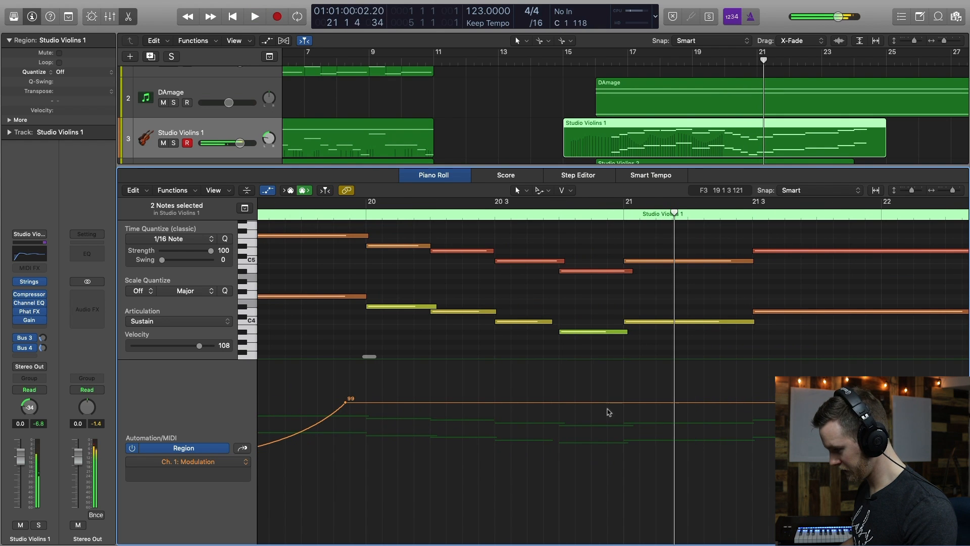
{"action": "left_click_drag", "start_coordinate": [497, 404], "coordinate": [551, 444]}
{"action": "left_click_drag", "start_coordinate": [460, 426], "coordinate": [459, 436]}
{"action": "left_click_drag", "start_coordinate": [551, 444], "coordinate": [551, 448]}
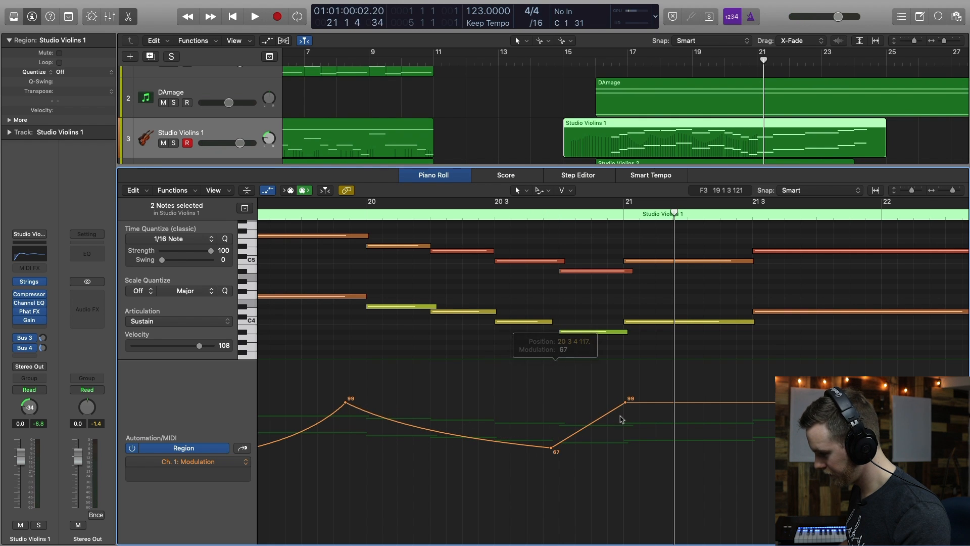
Move the 99 modulation point from bar 21 to about 21 2, curve the rise into it, and play back.
{"action": "left_click_drag", "start_coordinate": [626, 402], "coordinate": [686, 403]}
{"action": "left_click_drag", "start_coordinate": [638, 427], "coordinate": [626, 434]}
{"action": "double_click", "coordinate": [299, 214]}
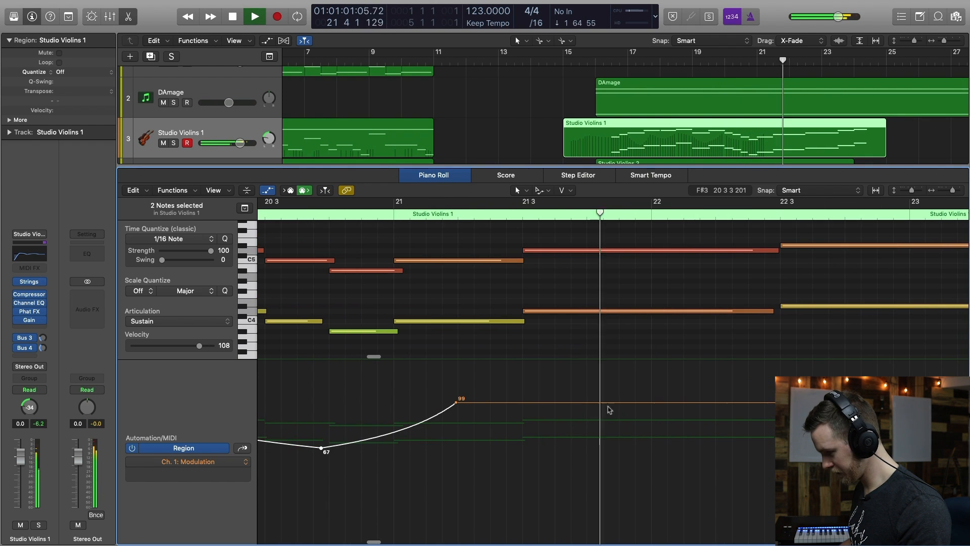
Add modulation points of 99 just after 21 3 and 110 just before bar 22, and curve the rise between them.
{"action": "key", "text": "space"}
{"action": "left_click", "coordinate": [629, 403]}
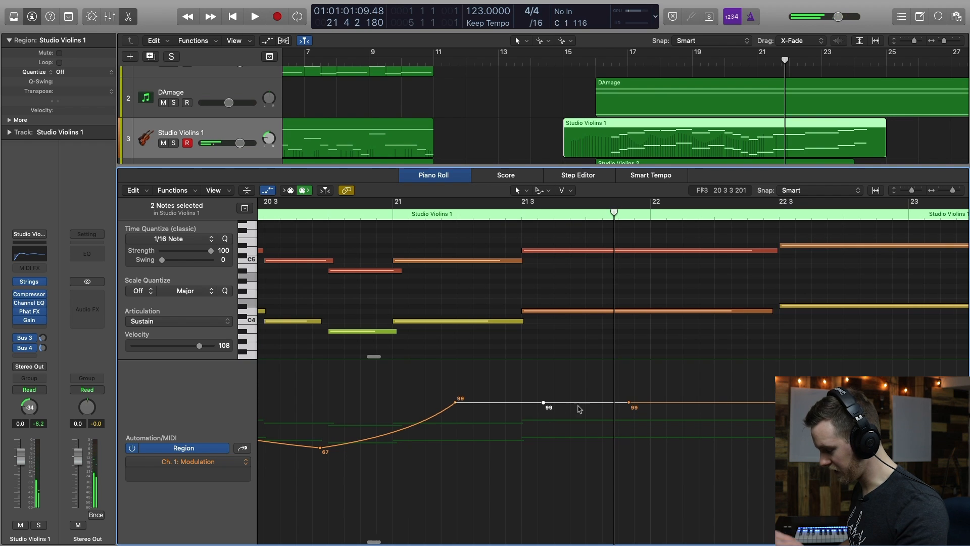
{"action": "left_click_drag", "start_coordinate": [630, 403], "coordinate": [593, 404]}
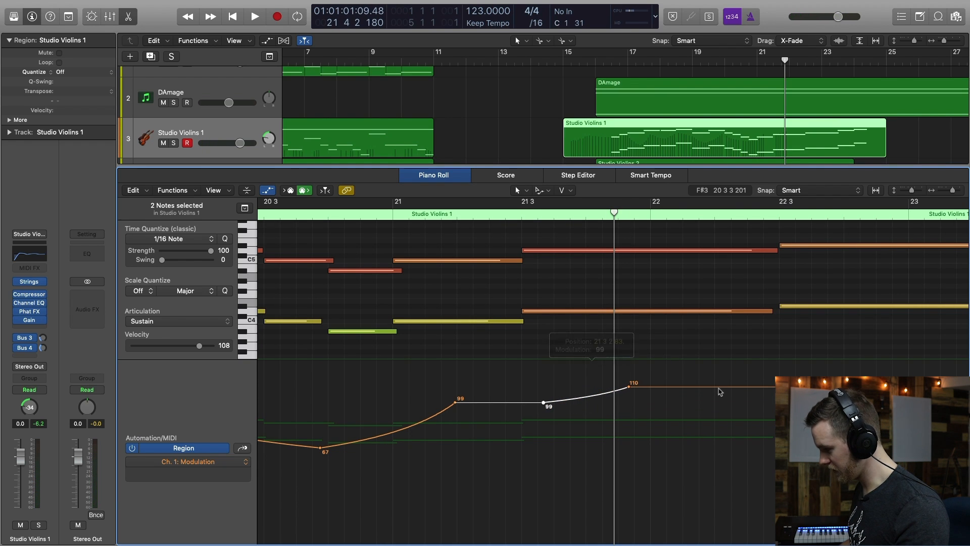
Hold the modulation at 110 until about 22 2, drop it in a curve to 87 near 22 4, and play back.
{"action": "left_click_drag", "start_coordinate": [832, 387], "coordinate": [842, 411]}
{"action": "left_click_drag", "start_coordinate": [784, 400], "coordinate": [784, 406]}
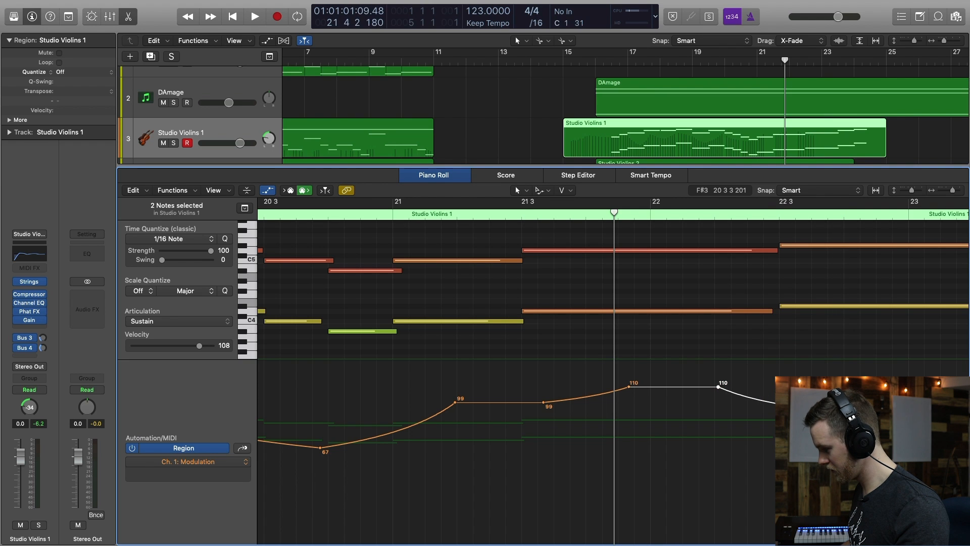
{"action": "left_click", "coordinate": [329, 216]}
{"action": "key", "text": "space"}
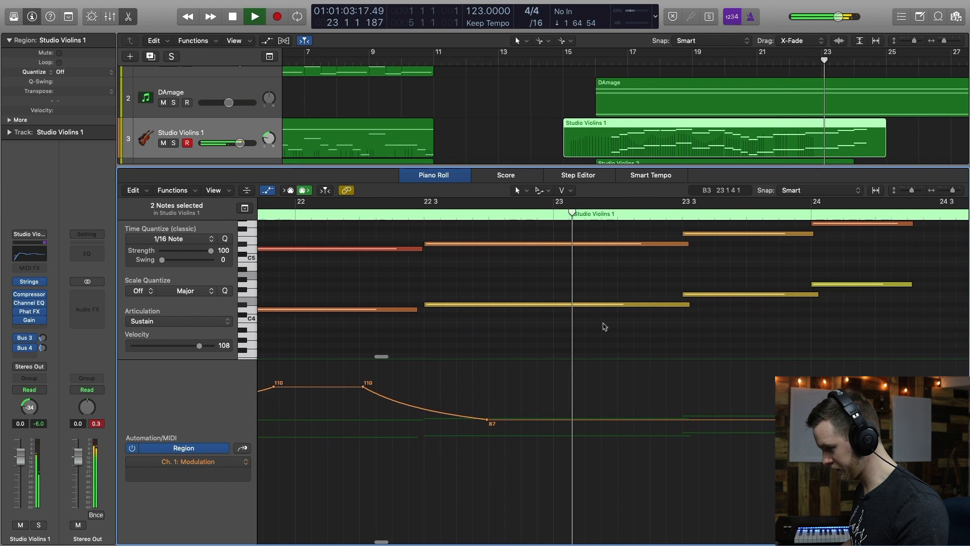
Add a lower modulation point near 23 2 and reduce the point near 22 4 to 79.
{"action": "key", "text": "space"}
{"action": "left_click_drag", "start_coordinate": [556, 421], "coordinate": [556, 451]}
{"action": "left_click_drag", "start_coordinate": [413, 419], "coordinate": [414, 434]}
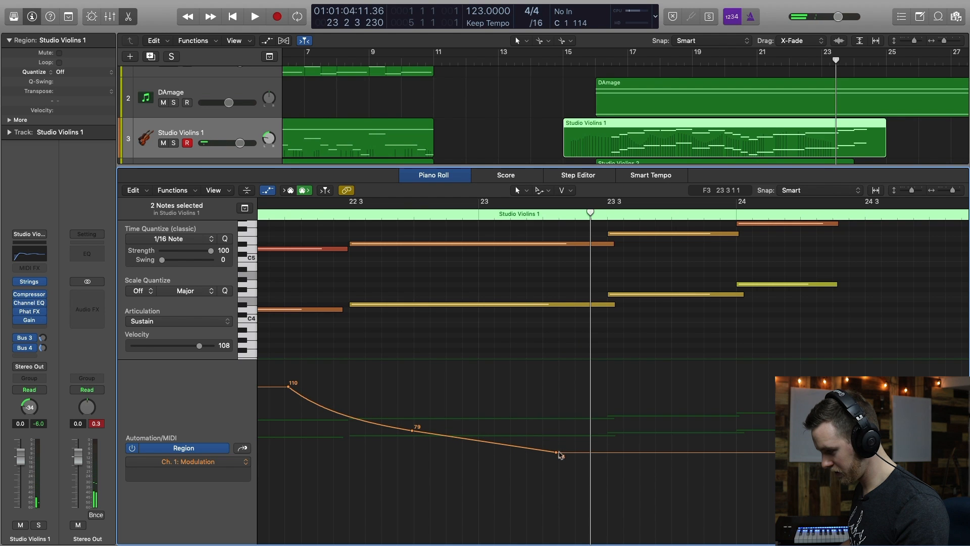
Add a high modulation point at bar 24, try curving the rise leading into it, and undo the last change.
{"action": "left_click_drag", "start_coordinate": [741, 459], "coordinate": [739, 388]}
{"action": "left_click_drag", "start_coordinate": [649, 427], "coordinate": [652, 432]}
{"action": "key", "text": "super+z"}
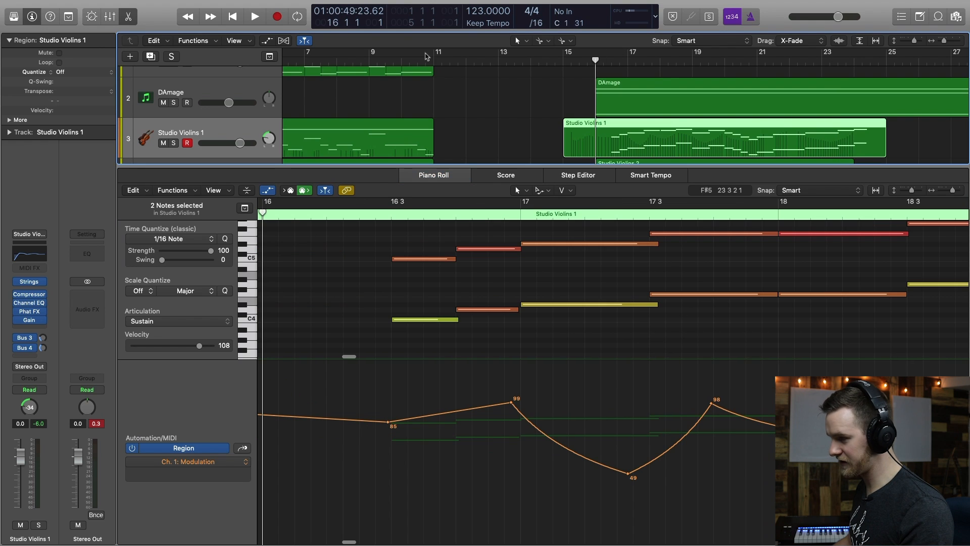
Close the Piano Roll and play the whole section from bar 16 with all tracks in view.
{"action": "left_click", "coordinate": [127, 16]}
{"action": "key", "text": "space"}
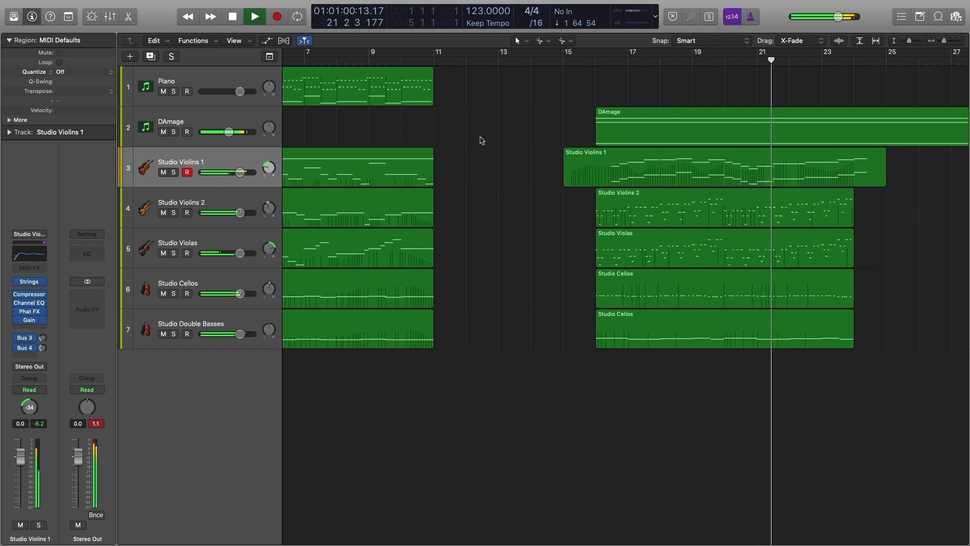
{"action": "scroll", "coordinate": [549, 174], "scroll_direction": "right", "scroll_amount": 1}
{"action": "scroll", "coordinate": [548, 173], "scroll_direction": "right", "scroll_amount": 5}
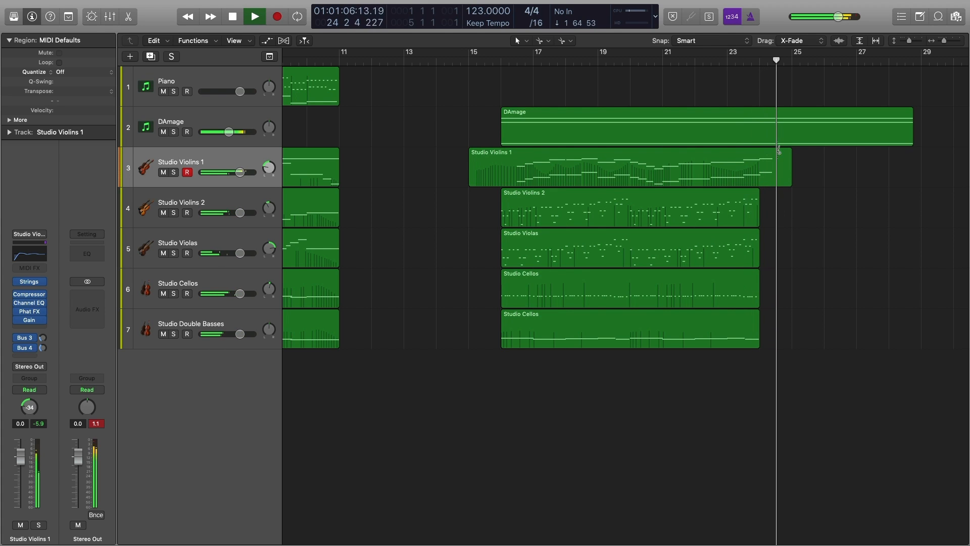
Split the DAmage region at bar 24, delete the part after it, and stop playback.
{"action": "left_click", "coordinate": [760, 143], "text": "super"}
{"action": "key", "text": "Return"}
{"action": "key", "text": "Delete"}
{"action": "key", "text": "space"}
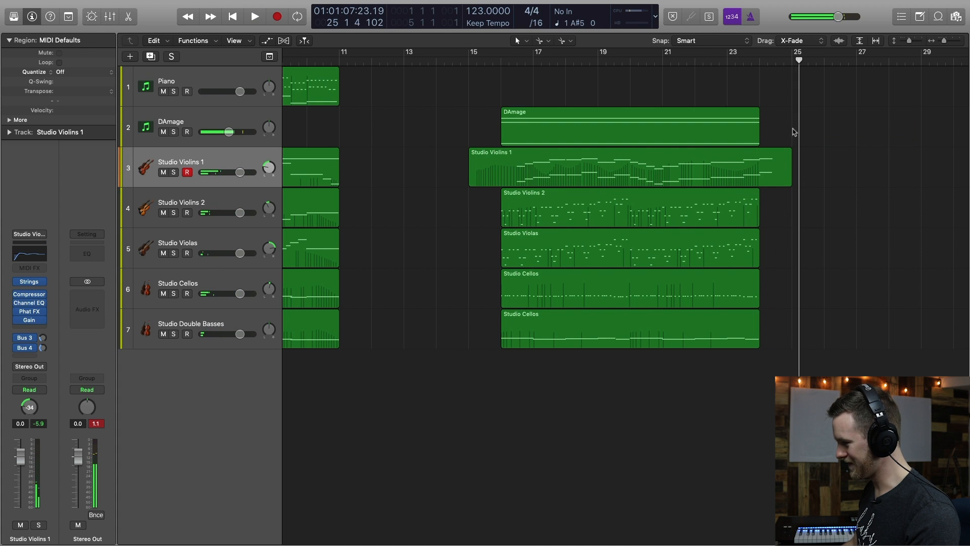
Shorten the Studio Violins 1 region to end at bar 24, split it at bar 16, and delete the part before the split.
{"action": "left_click_drag", "start_coordinate": [791, 167], "coordinate": [761, 178]}
{"action": "left_click", "coordinate": [504, 168], "text": "super"}
{"action": "left_click", "coordinate": [496, 168]}
{"action": "key", "text": "Delete"}
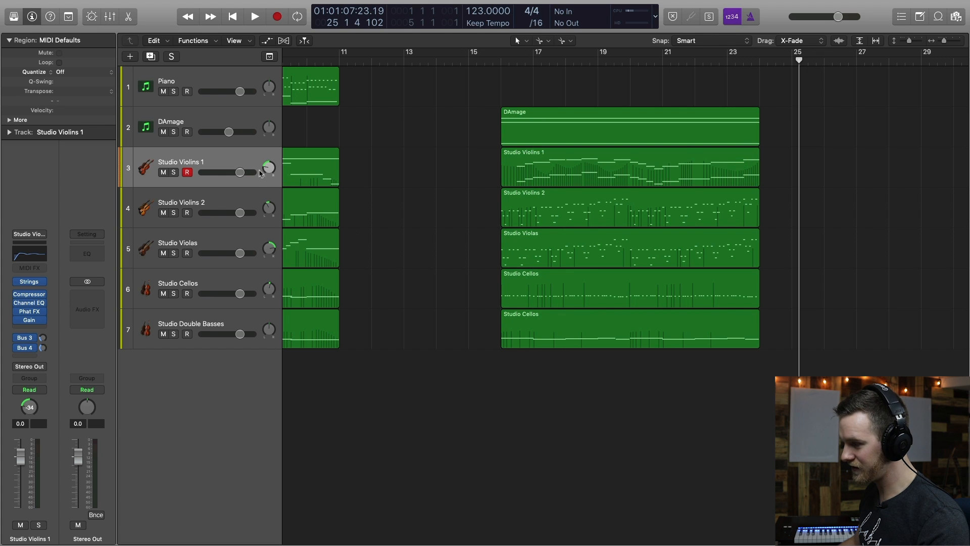
Create one new software instrument track using Kontakt 5.
{"action": "key", "text": "alt+super+n"}
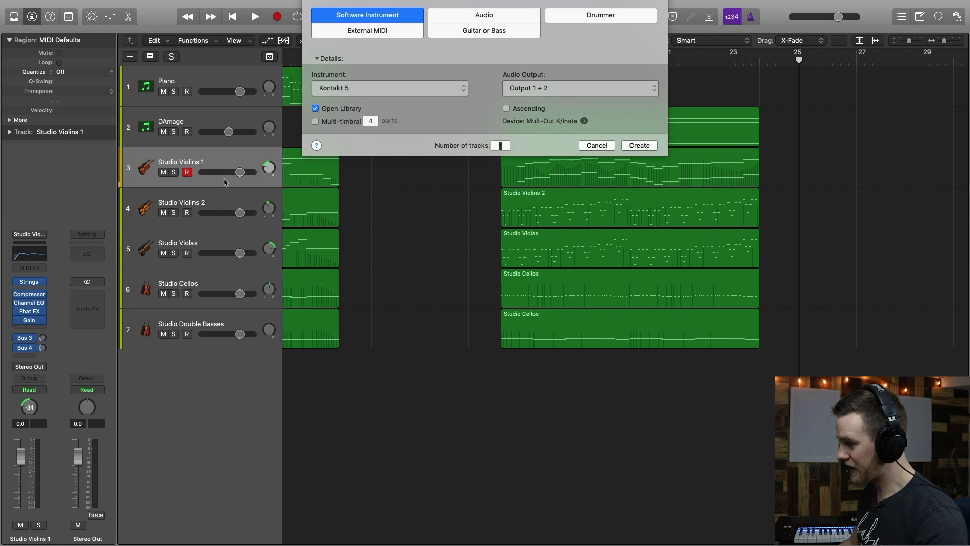
{"action": "left_click", "coordinate": [399, 100]}
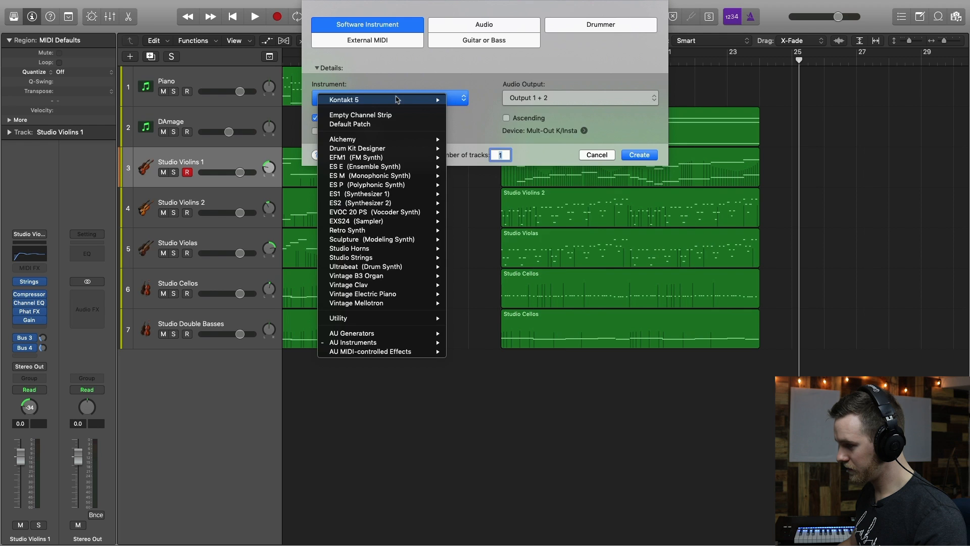
{"action": "left_click", "coordinate": [398, 96]}
{"action": "left_click", "coordinate": [635, 155]}
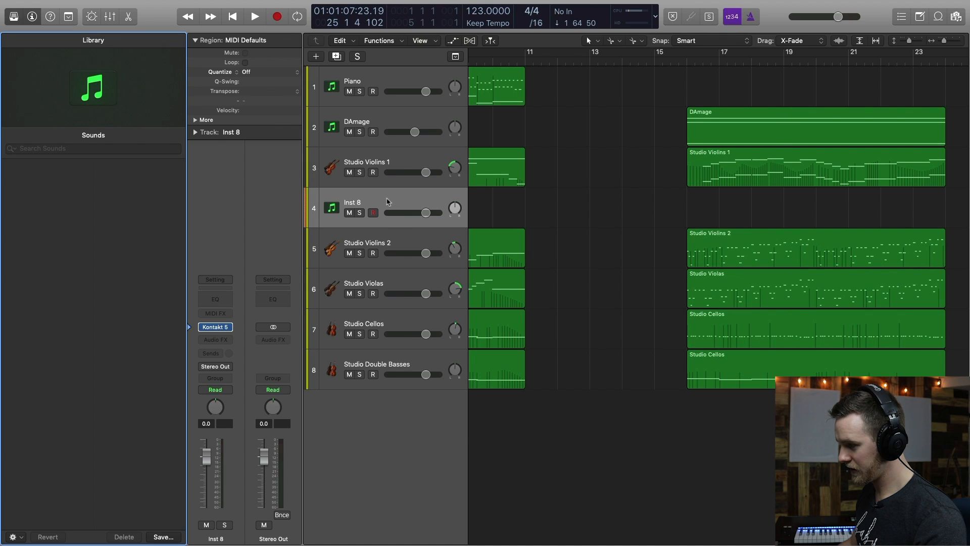
Move the new Kontakt track above Studio Violins 1 and rename it Violin I NI.
{"action": "left_click_drag", "start_coordinate": [386, 198], "coordinate": [386, 161]}
{"action": "double_click", "coordinate": [349, 161]}
{"action": "type", "text": "Violin "}
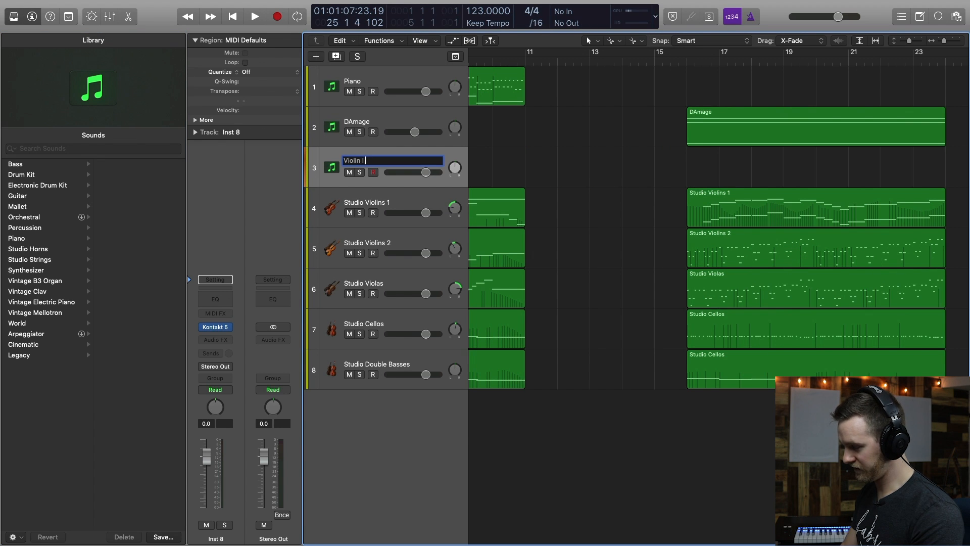
{"action": "type", "text": "I NI"}
{"action": "key", "text": "Return"}
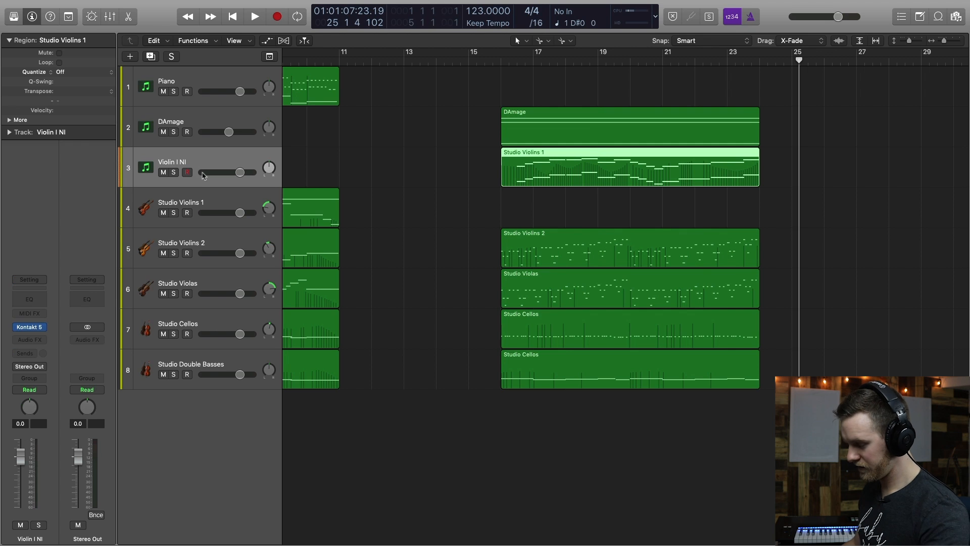
Duplicate the Violin I NI track four times and name the copies Violin II NI, Viola NI, Cello NI and DB NI.
{"action": "key", "text": "super+d"}
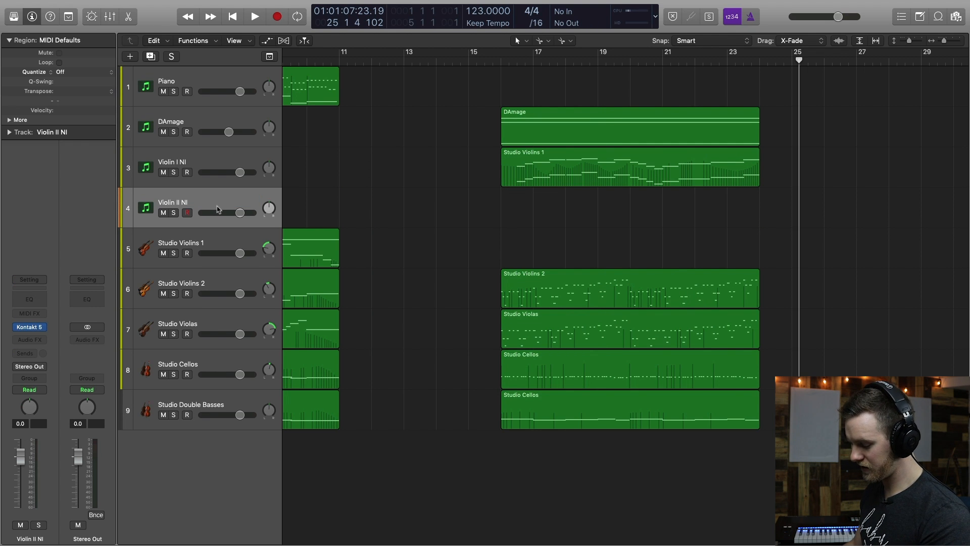
{"action": "key", "text": "super+d"}
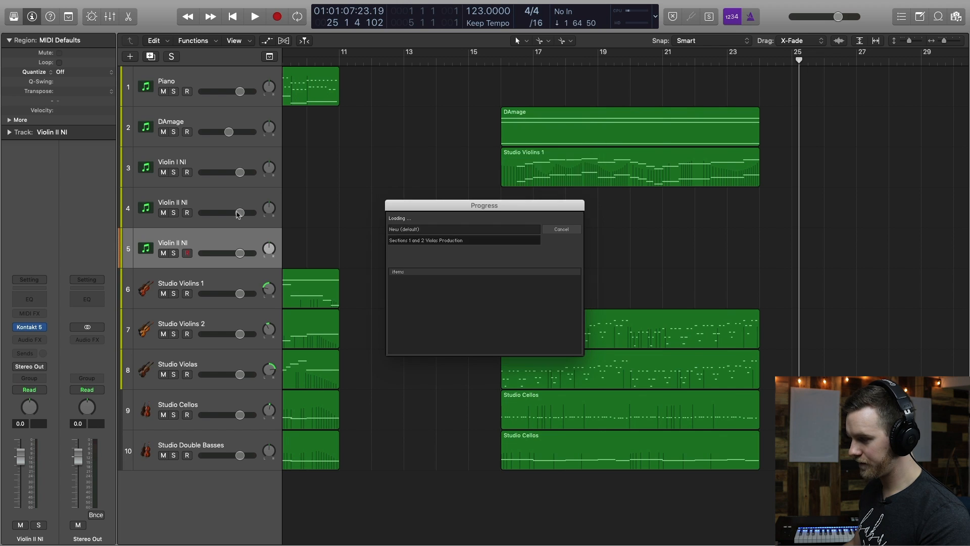
{"action": "double_click", "coordinate": [181, 242]}
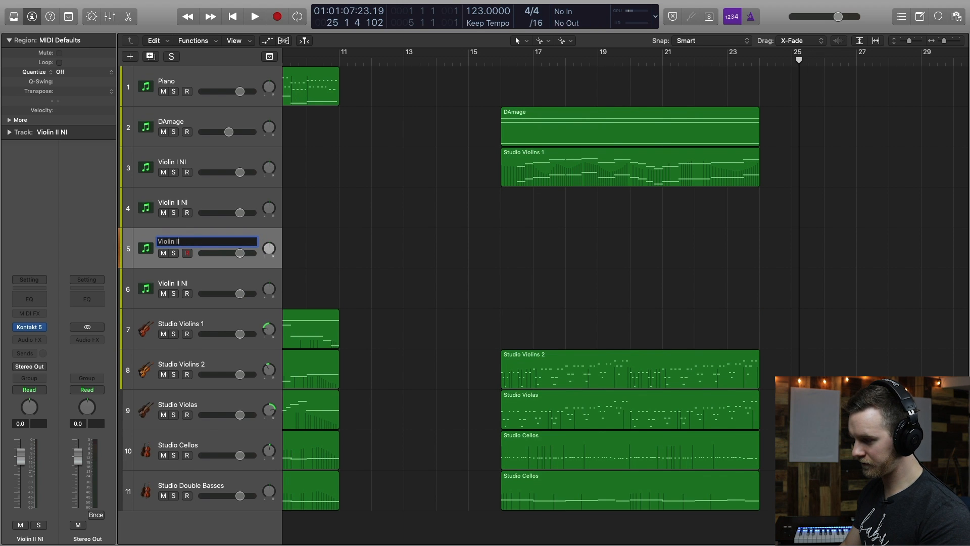
{"action": "type", "text": "Viola NI"}
{"action": "key", "text": "Tab"}
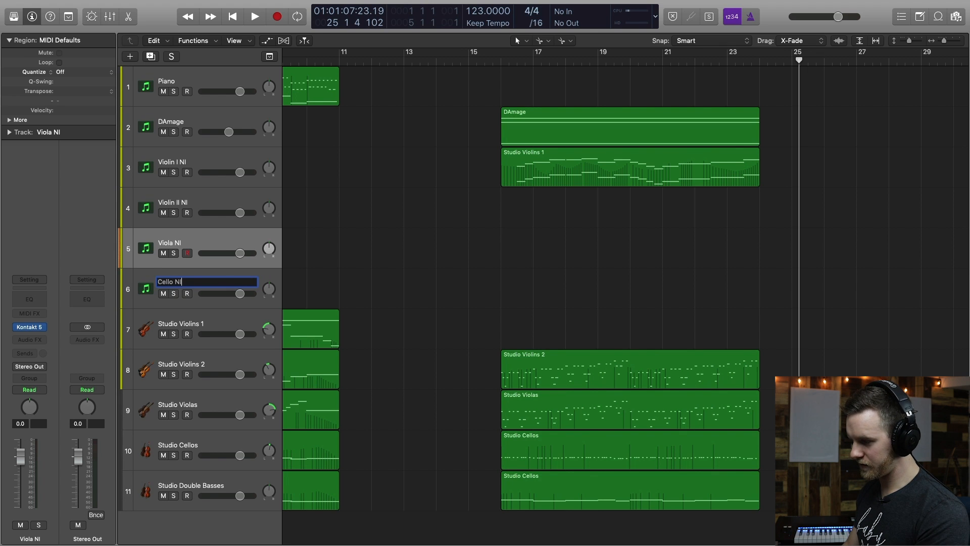
{"action": "left_click", "coordinate": [195, 277]}
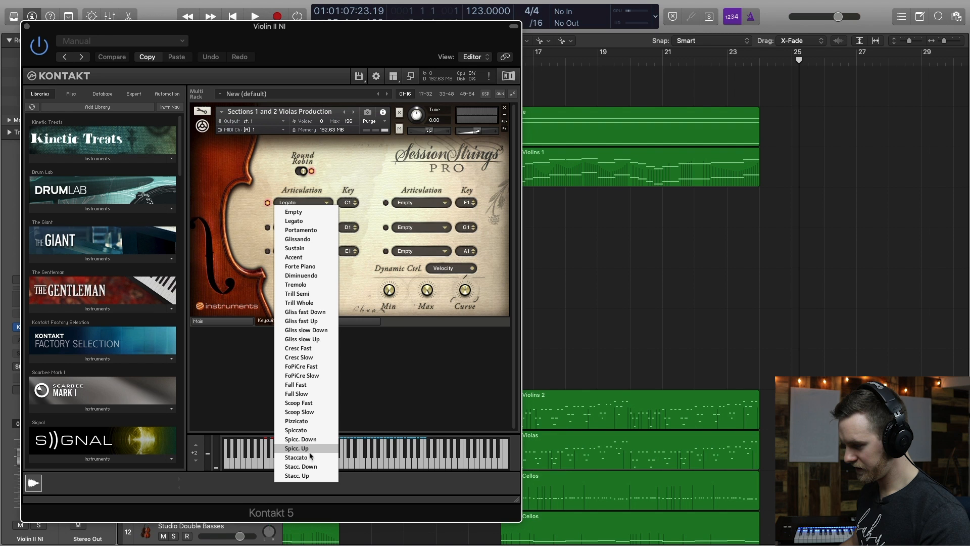
Set the first articulation of the Violin II NI track's Session Strings Pro patch to Staccato and close Kontakt.
{"action": "left_click", "coordinate": [308, 458]}
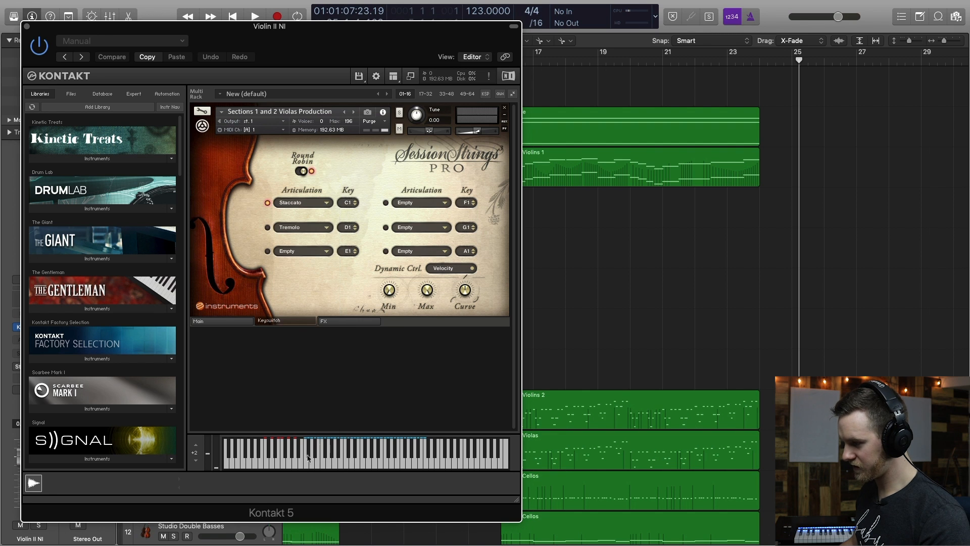
{"action": "left_click", "coordinate": [28, 26]}
Remove the loaded Session Strings Pro patch from the Viola NI track's Kontakt and browse the library for a replacement.
{"action": "left_click", "coordinate": [228, 238]}
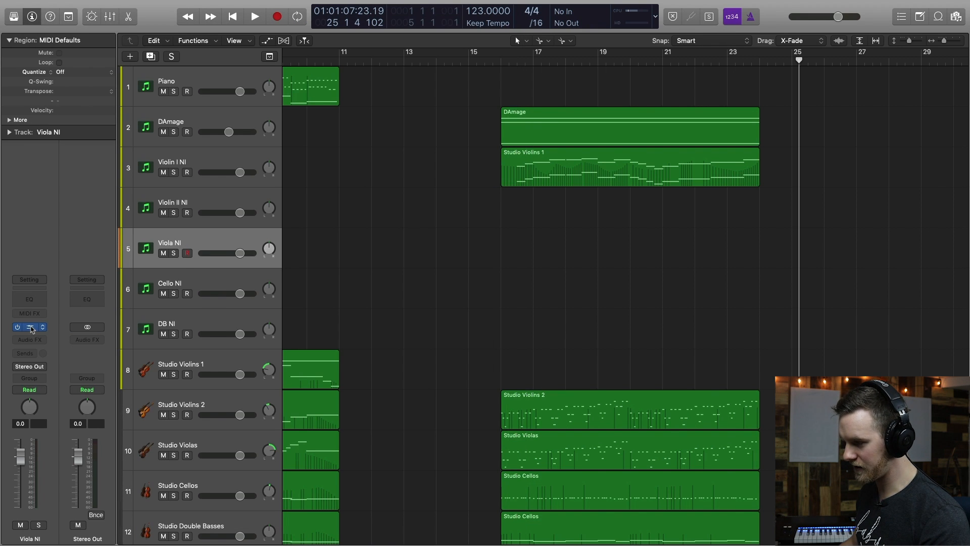
{"action": "left_click", "coordinate": [87, 327]}
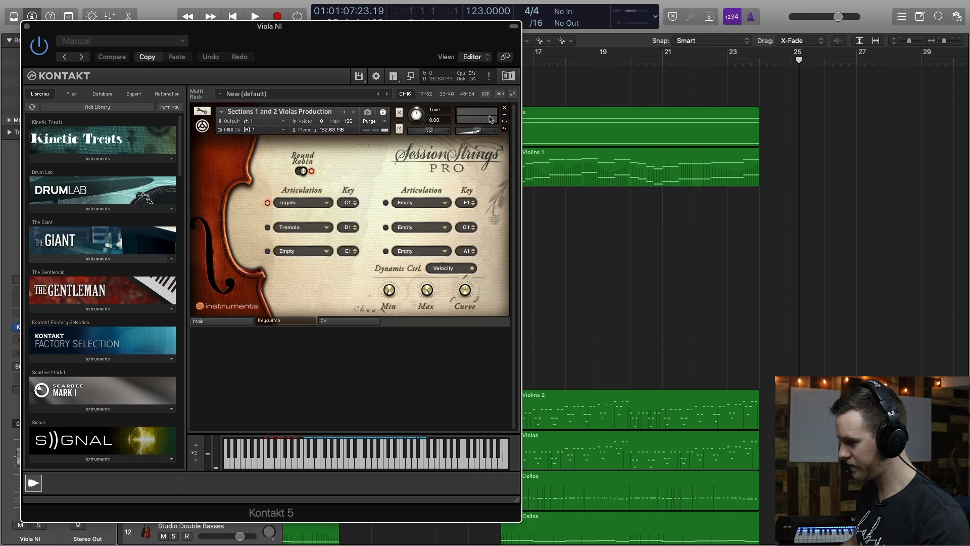
{"action": "left_click", "coordinate": [504, 107]}
{"action": "scroll", "coordinate": [103, 294], "scroll_direction": "down", "scroll_amount": 10}
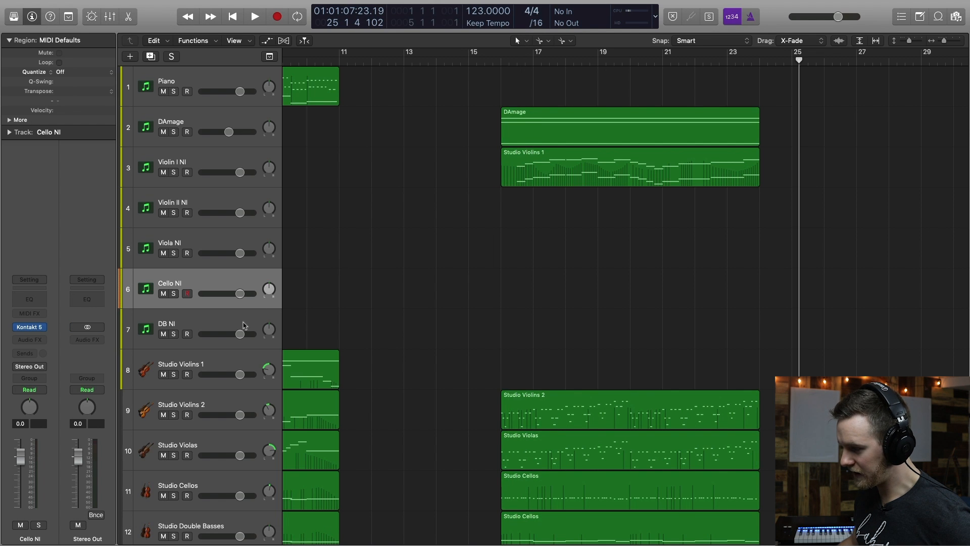
Set the first articulation of the DB NI track's Session Strings Pro patch to Sustain and close Kontakt.
{"action": "left_click", "coordinate": [244, 325]}
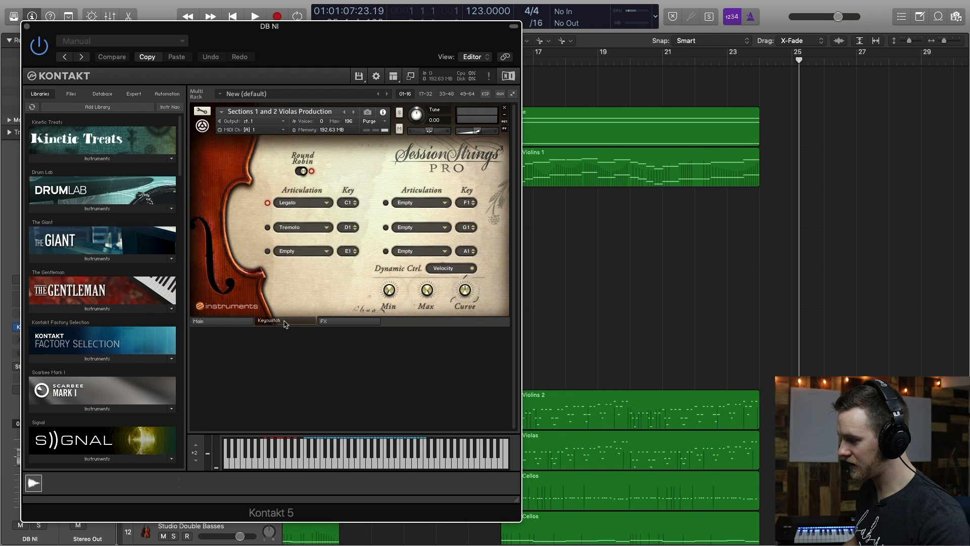
{"action": "left_click", "coordinate": [305, 204]}
{"action": "left_click", "coordinate": [305, 249]}
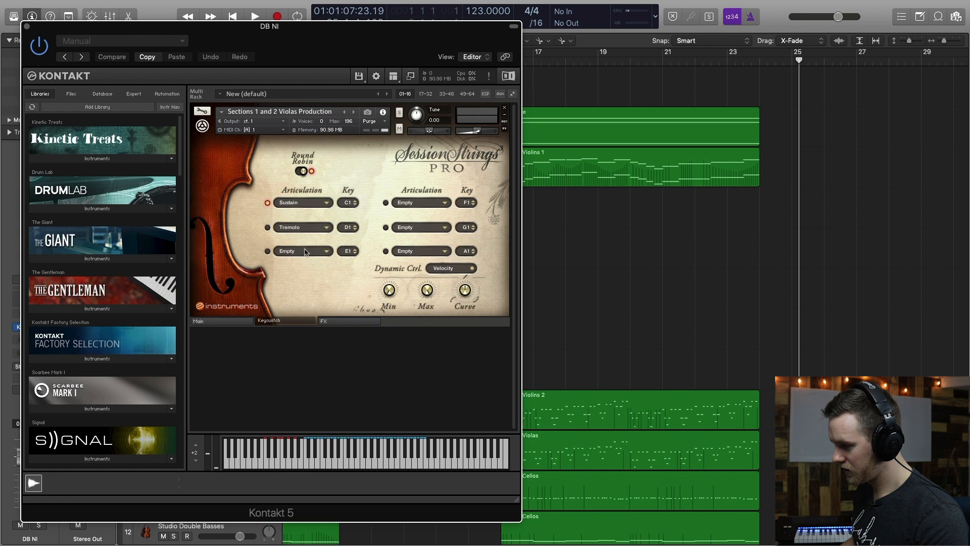
{"action": "left_click", "coordinate": [27, 26]}
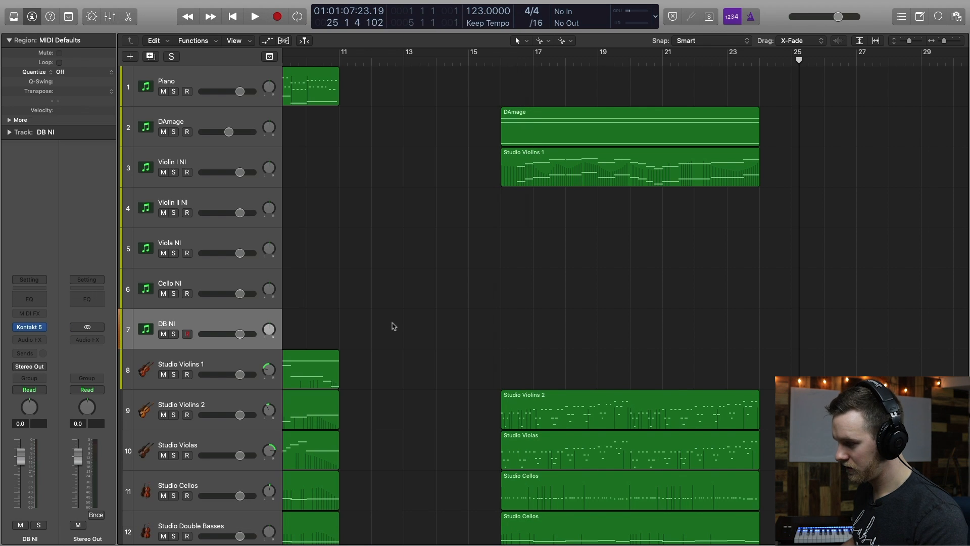
In the Mixer, add sends to Bus 3 (Large Room) and Bus 4 (Large Hall) on the channels from Violin I NI through DB NI.
{"action": "left_click", "coordinate": [241, 361]}
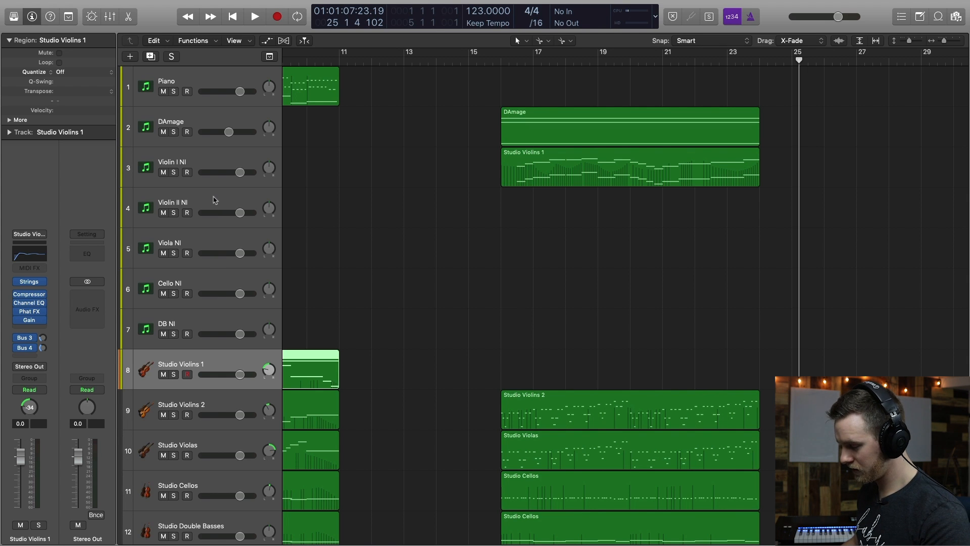
{"action": "key", "text": "x"}
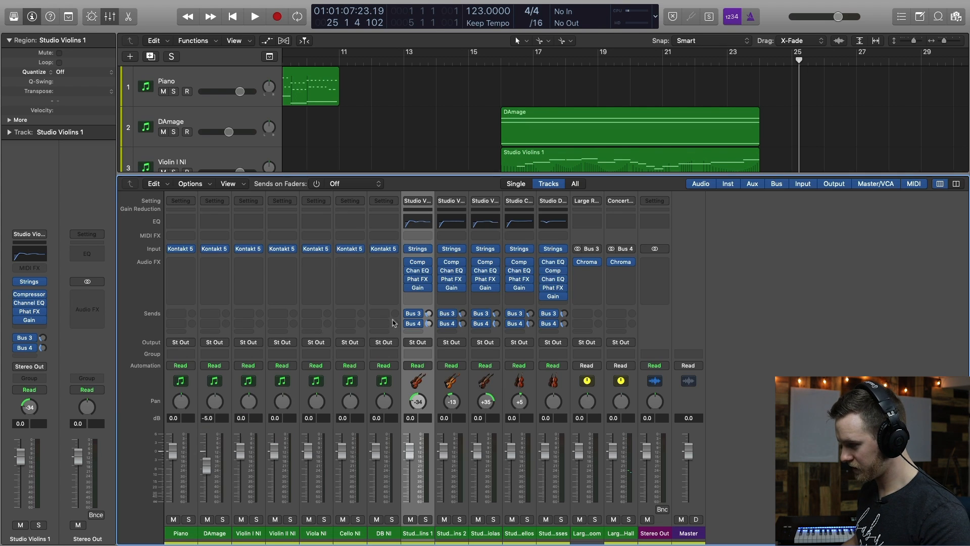
{"action": "left_click", "coordinate": [395, 434]}
{"action": "left_click", "coordinate": [250, 363], "text": "shift"}
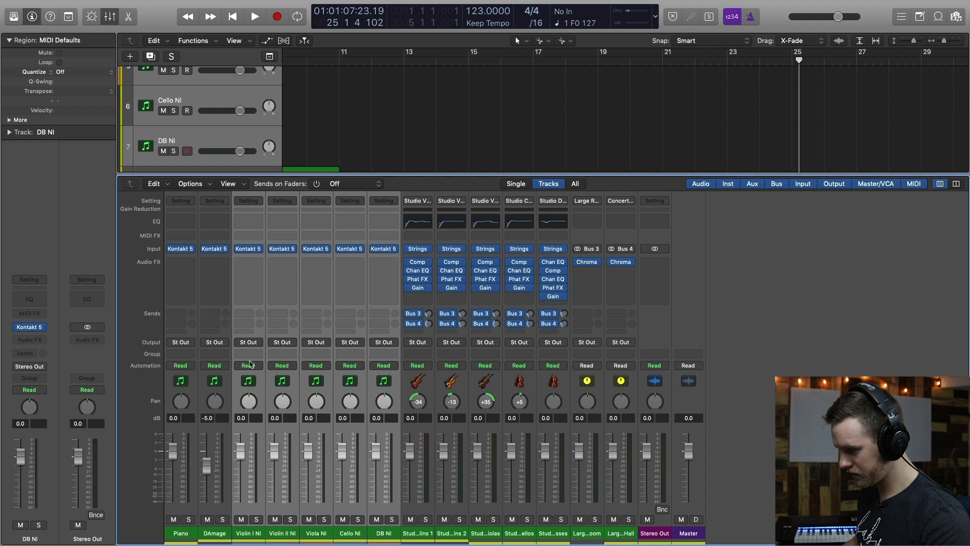
{"action": "left_click", "coordinate": [242, 317]}
{"action": "mouse_move", "coordinate": [244, 330]}
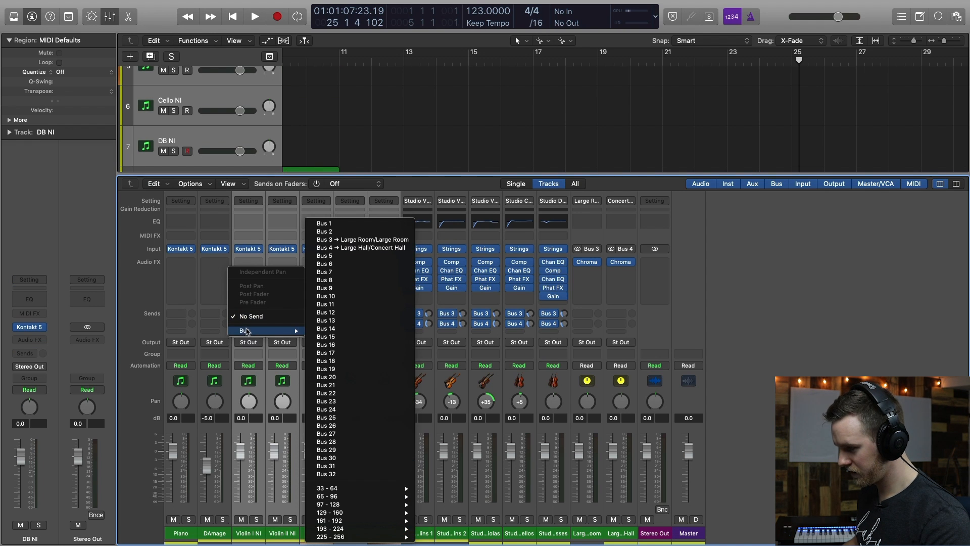
{"action": "left_click", "coordinate": [328, 240]}
{"action": "left_click", "coordinate": [249, 324]}
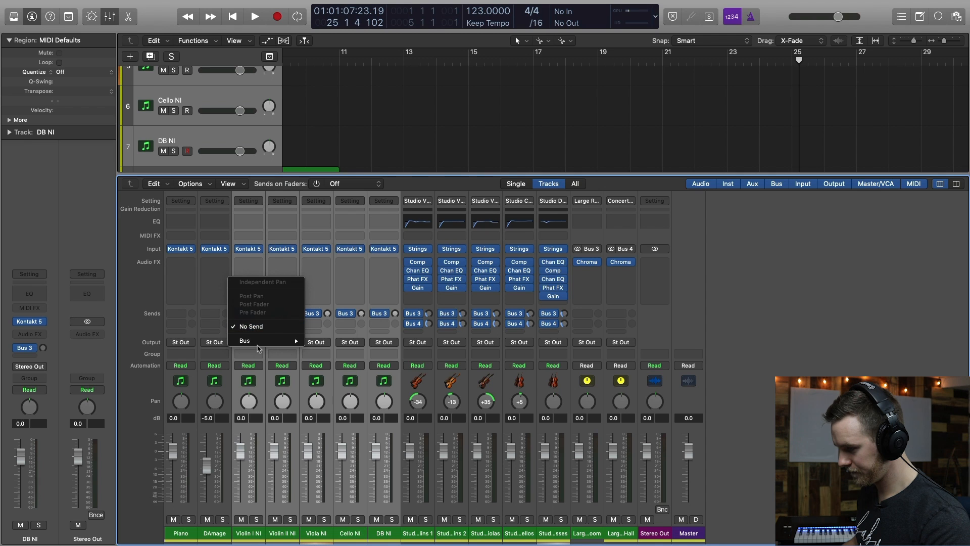
{"action": "mouse_move", "coordinate": [260, 344]}
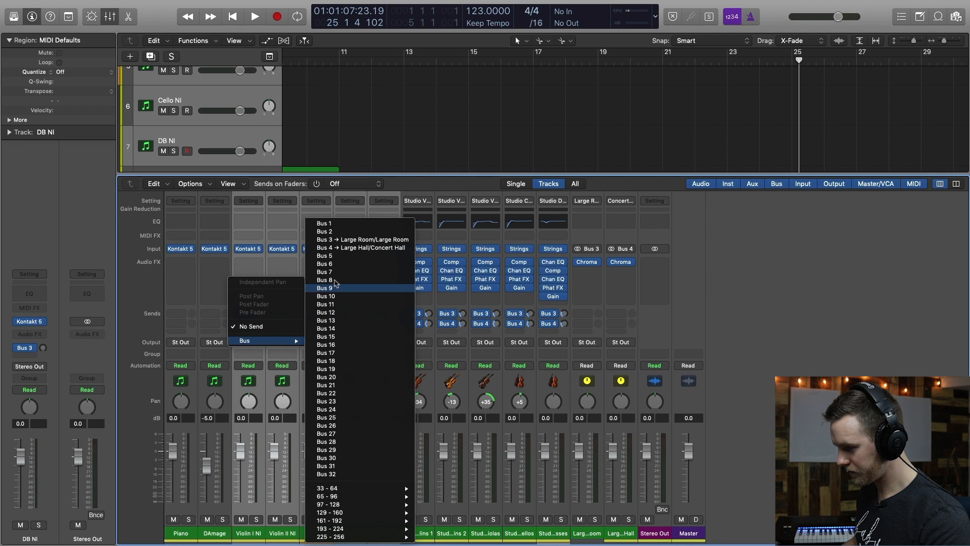
{"action": "left_click", "coordinate": [337, 249]}
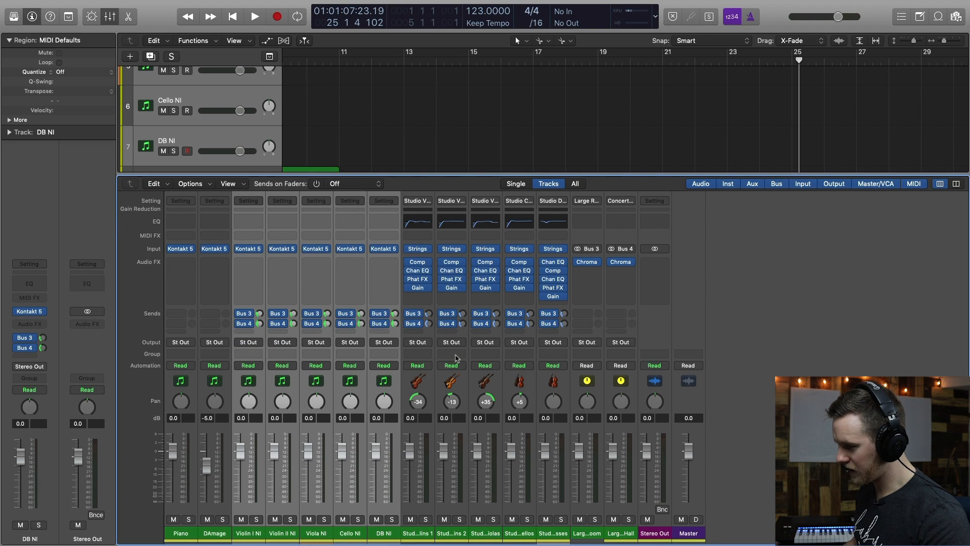
Pan the Viola NI channel to +32 and the Cello NI channel to +7, and close the Mixer.
{"action": "left_click", "coordinate": [375, 428]}
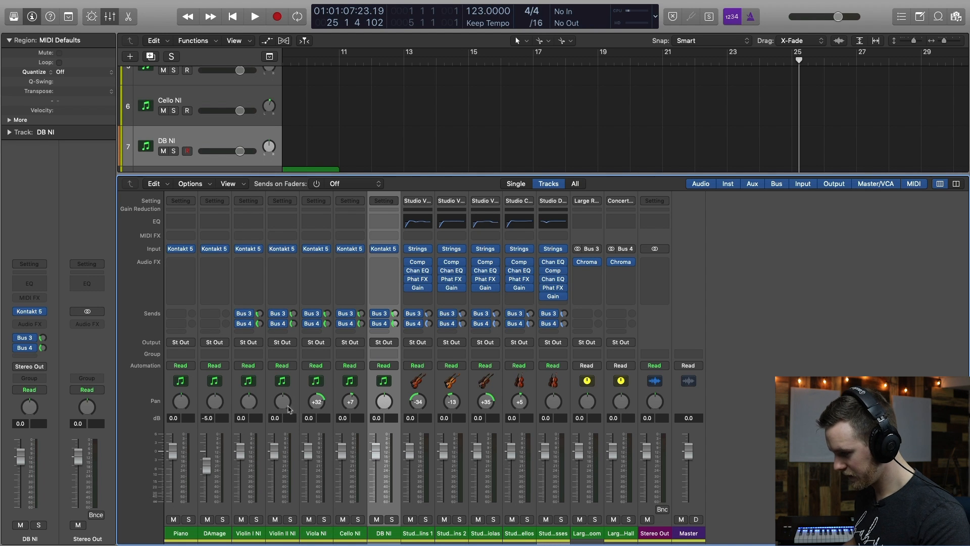
{"action": "key", "text": "x"}
Copy the Studio string regions at bar 16 onto the matching NI tracks and name the copied regions after their tracks.
{"action": "left_click_drag", "start_coordinate": [533, 344], "coordinate": [533, 142]}
{"action": "left_click", "coordinate": [211, 133], "text": "shift"}
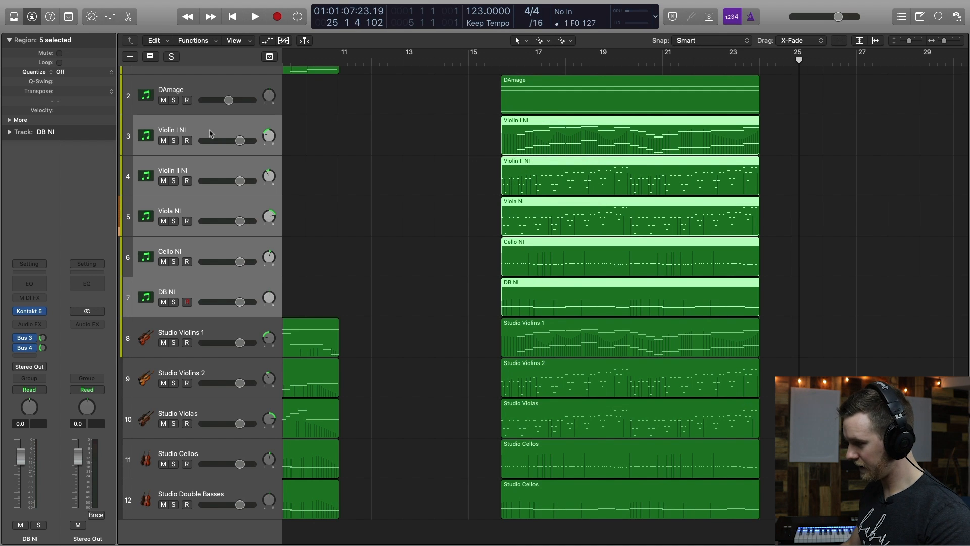
{"action": "left_click", "coordinate": [467, 238]}
Check the Kontakt patch settings on the DB NI and Cello NI tracks and close the plug-in window.
{"action": "left_click", "coordinate": [169, 292]}
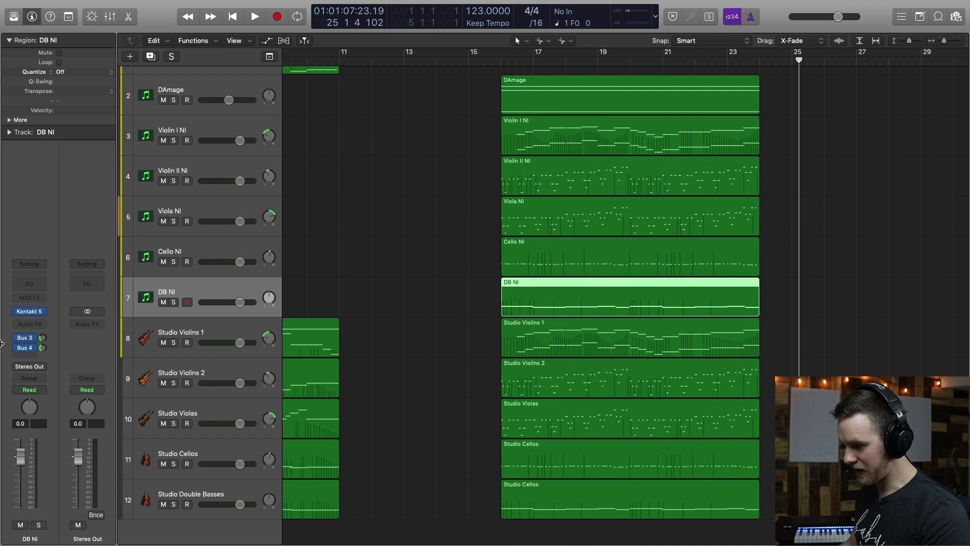
{"action": "left_click", "coordinate": [31, 311]}
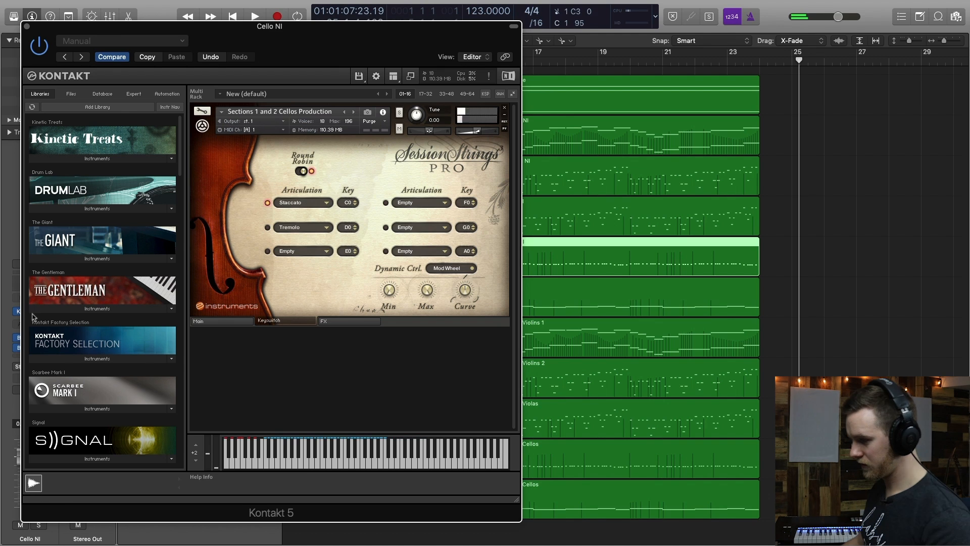
{"action": "left_click", "coordinate": [28, 26]}
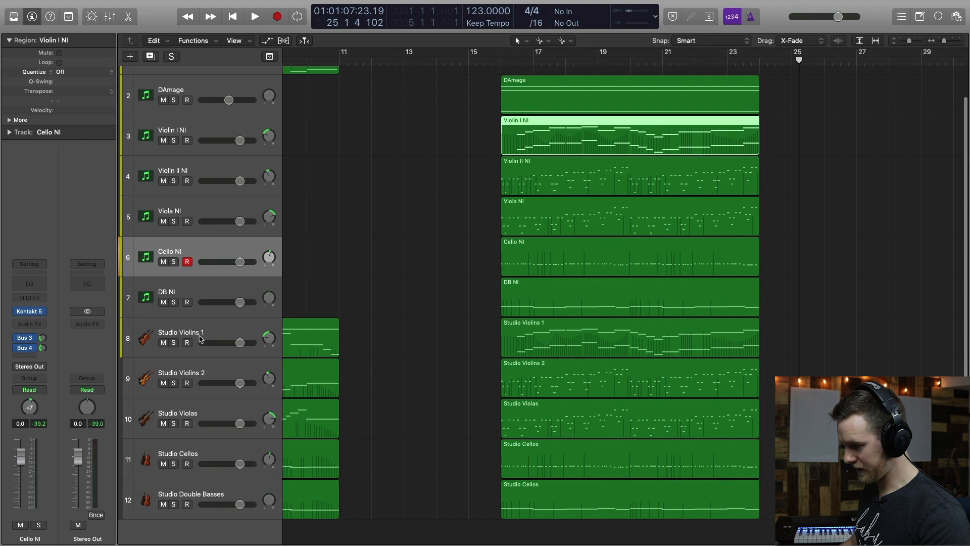
Mute the five Studio string tracks and play the NI strings with DAmage from bar 16.
{"action": "left_click", "coordinate": [200, 339]}
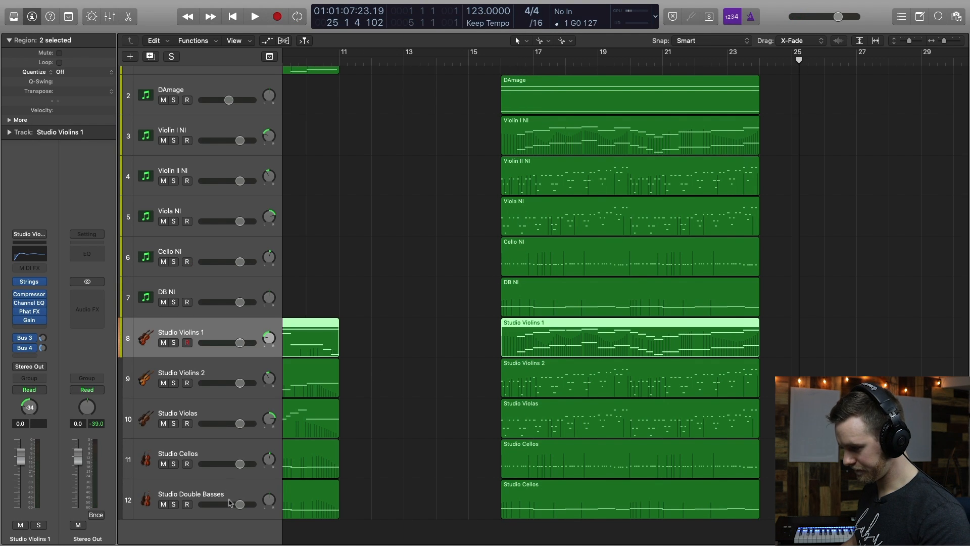
{"action": "left_click", "coordinate": [223, 502], "text": "shift"}
{"action": "left_click", "coordinate": [163, 504]}
{"action": "left_click", "coordinate": [502, 61]}
{"action": "key", "text": "space"}
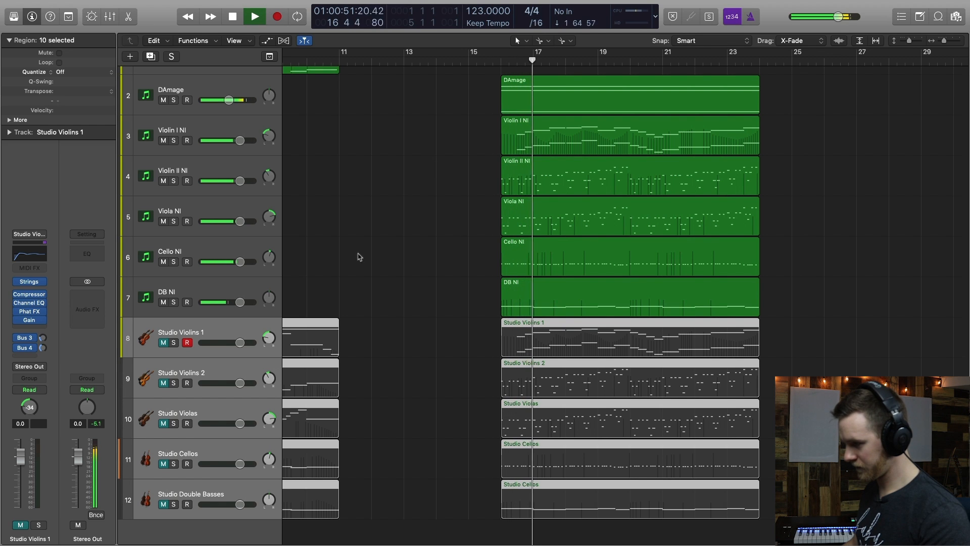
{"action": "scroll", "coordinate": [409, 240], "scroll_direction": "up", "scroll_amount": 1}
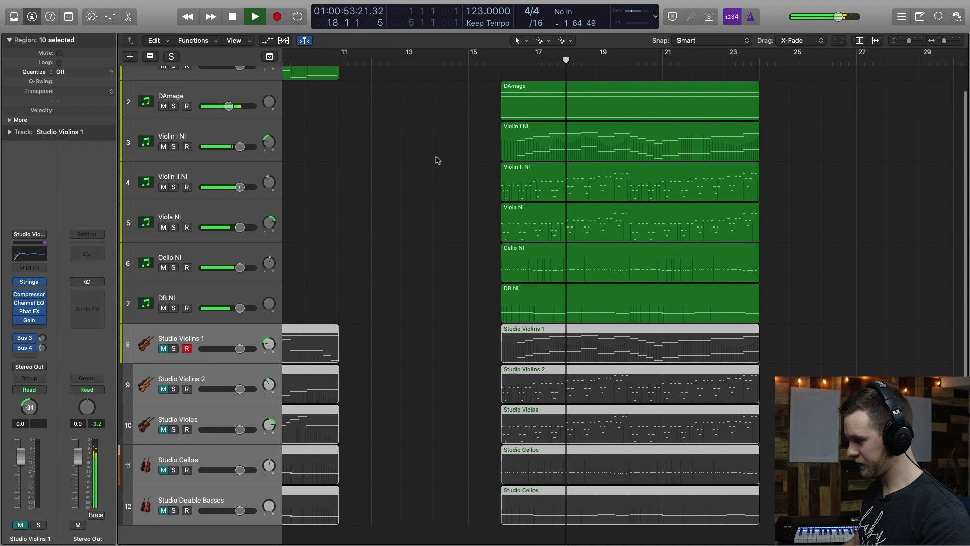
Open the Violin I NI region in the Piano Roll with its automation lane to inspect it during playback, and close the editor.
{"action": "double_click", "coordinate": [574, 152]}
{"action": "key", "text": "a"}
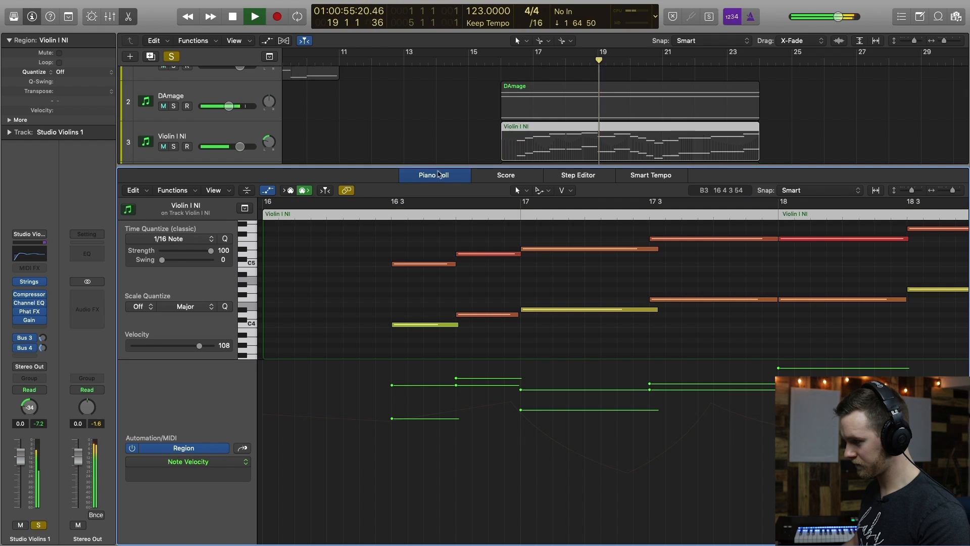
{"action": "left_click", "coordinate": [135, 22]}
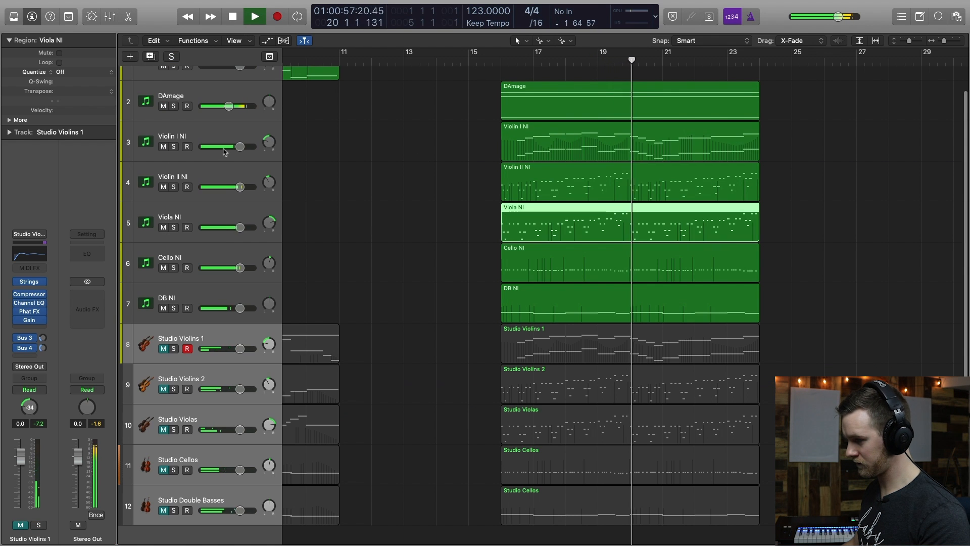
Solo Violin I NI, stop playback and show its region's Modulation curve in the Piano Roll.
{"action": "left_click", "coordinate": [221, 136]}
{"action": "key", "text": "s"}
{"action": "key", "text": "space"}
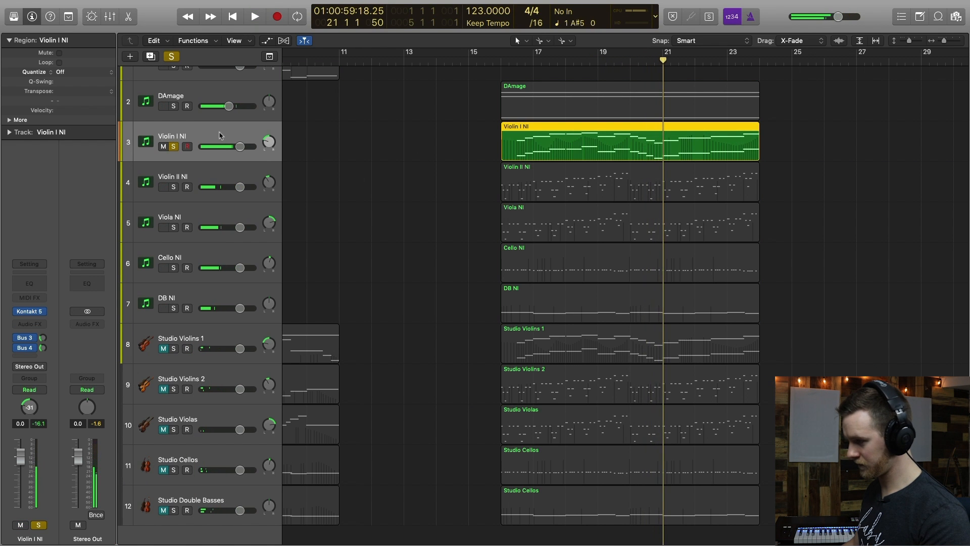
{"action": "double_click", "coordinate": [508, 150]}
{"action": "left_click", "coordinate": [190, 463]}
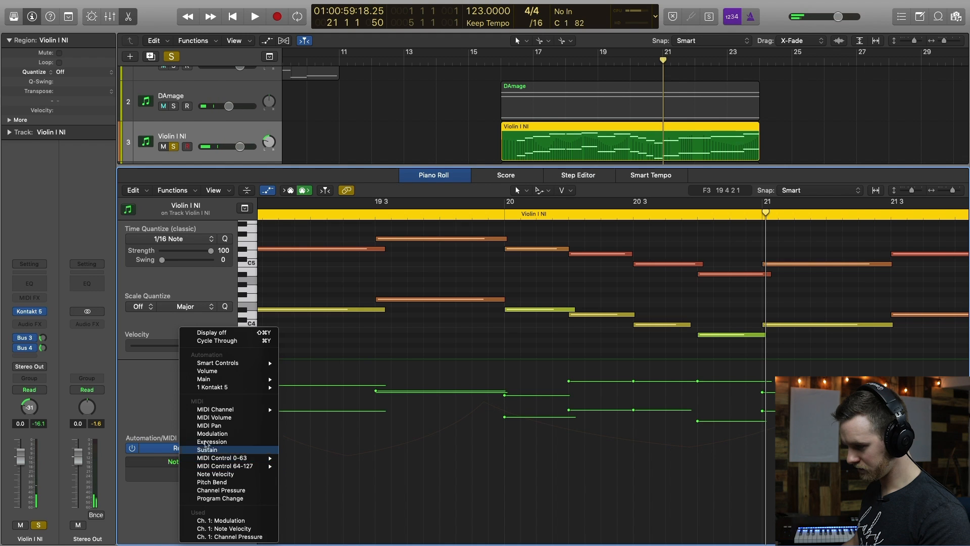
{"action": "left_click", "coordinate": [239, 433]}
{"action": "scroll", "coordinate": [520, 418], "scroll_direction": "down", "scroll_amount": 5}
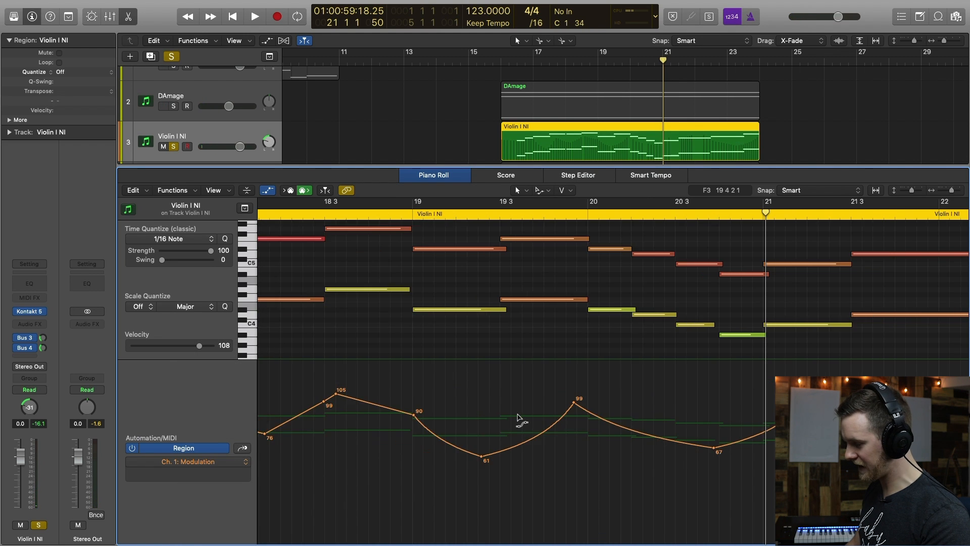
{"action": "scroll", "coordinate": [524, 417], "scroll_direction": "right", "scroll_amount": 5}
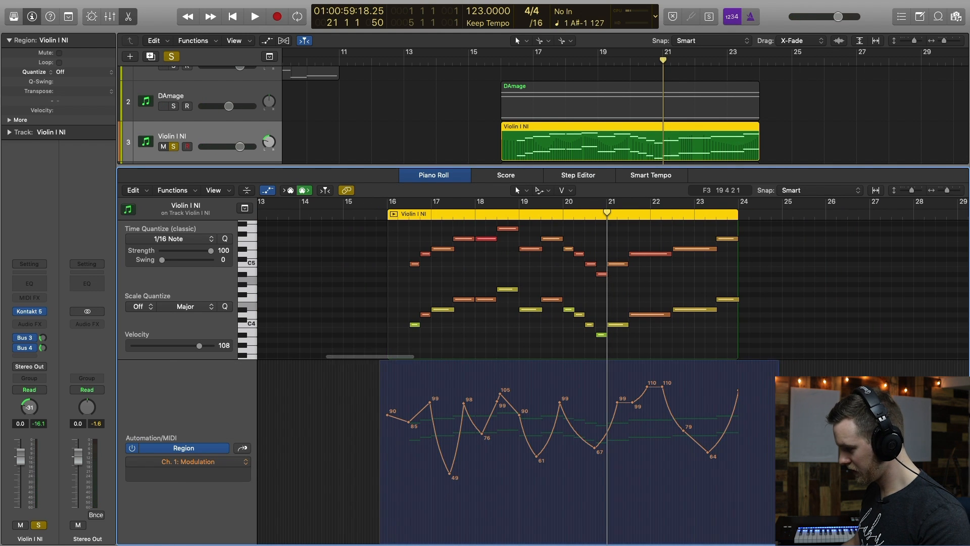
Lift the Violin I NI modulation dips in bars 17 and 18, and raise the whole curve to peaks of about 120.
{"action": "left_click_drag", "start_coordinate": [451, 475], "coordinate": [449, 460]}
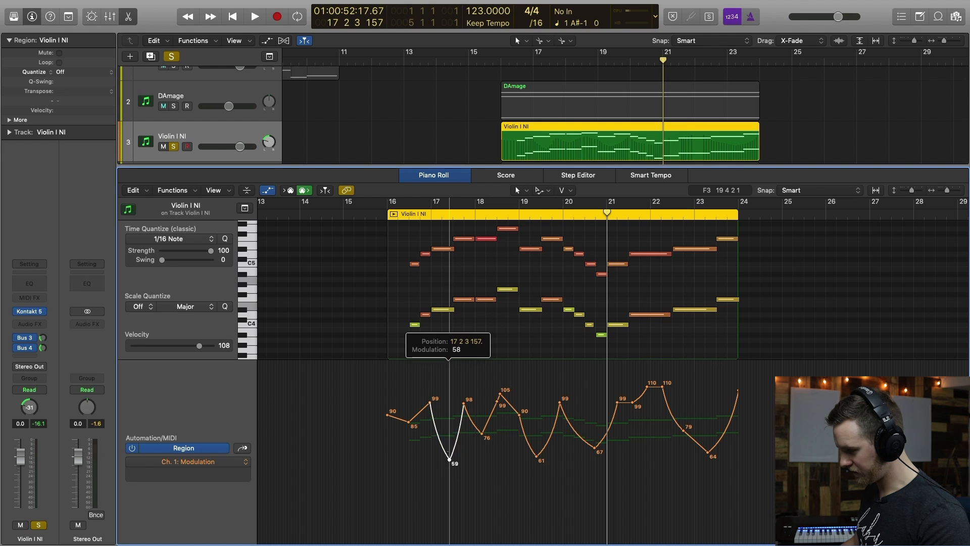
{"action": "left_click_drag", "start_coordinate": [482, 434], "coordinate": [482, 421]}
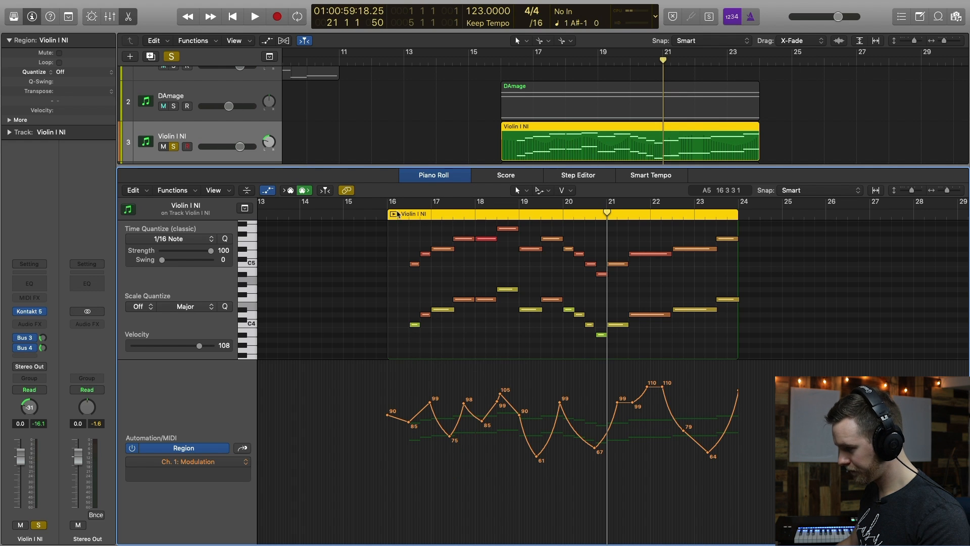
{"action": "left_click", "coordinate": [394, 214]}
{"action": "left_click_drag", "start_coordinate": [728, 426], "coordinate": [729, 412]}
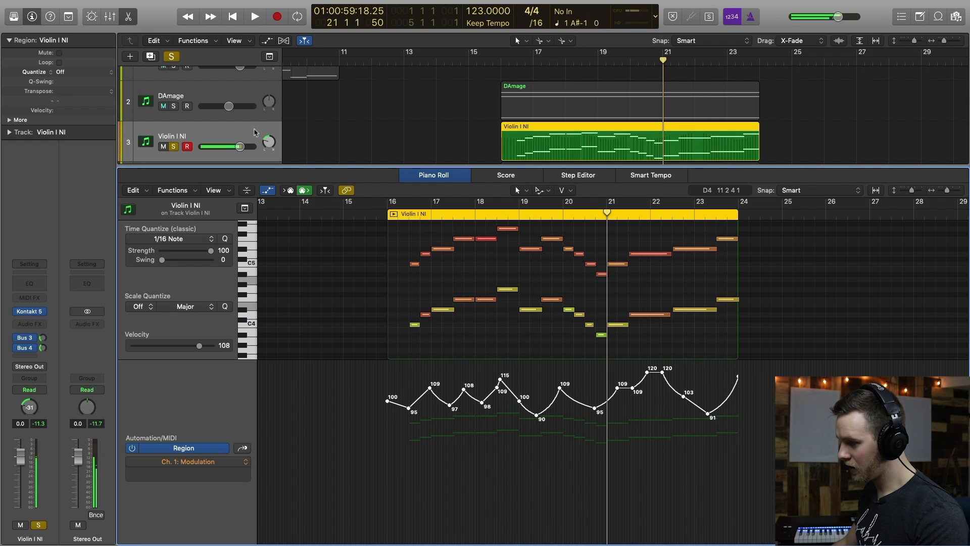
Try the Accent articulation in the Kontakt patch on Violin I NI, listening from bar 16, and close the plug-in window.
{"action": "left_click", "coordinate": [217, 138]}
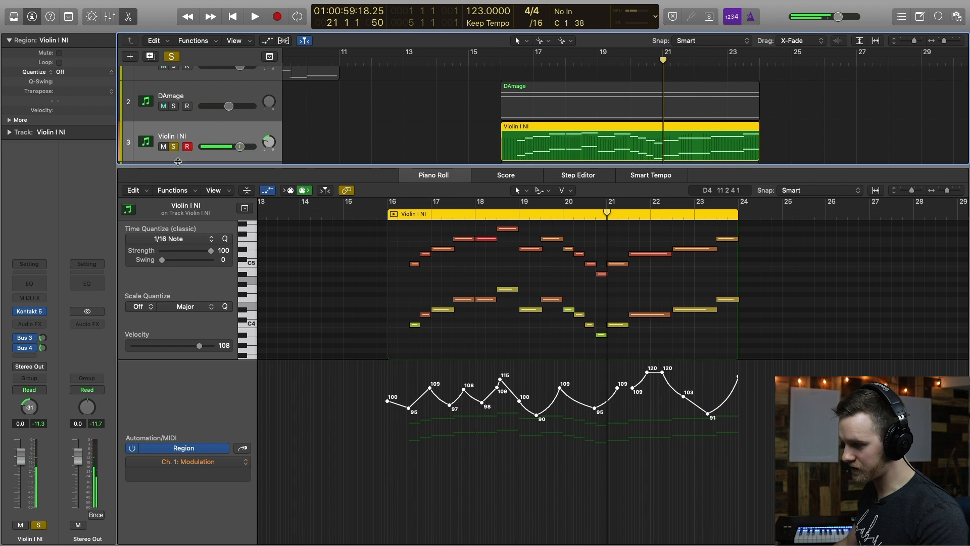
{"action": "left_click", "coordinate": [36, 313]}
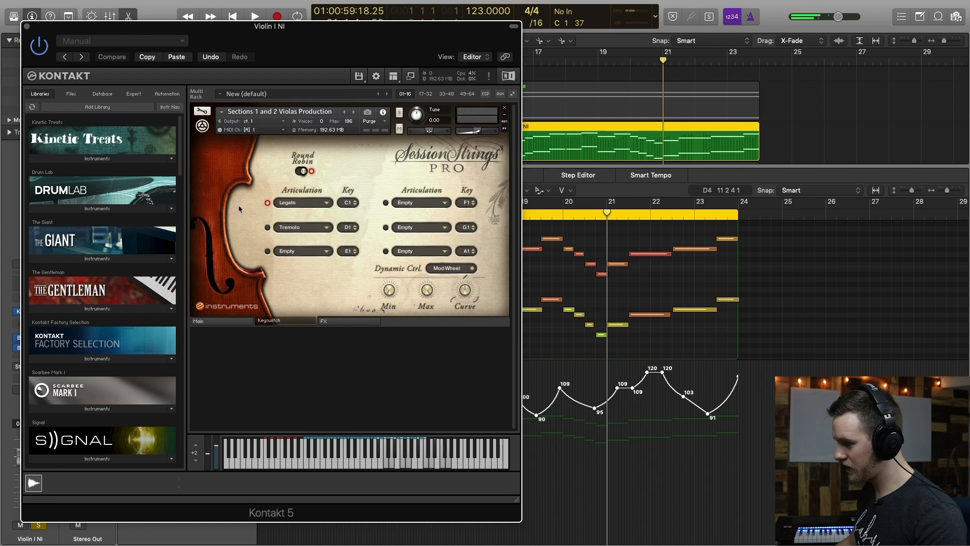
{"action": "left_click", "coordinate": [297, 203]}
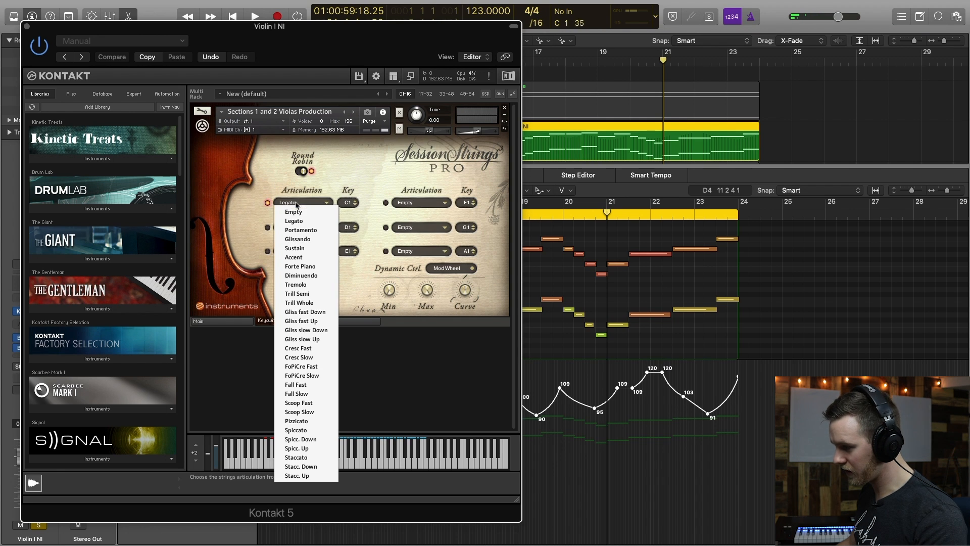
{"action": "left_click", "coordinate": [312, 258]}
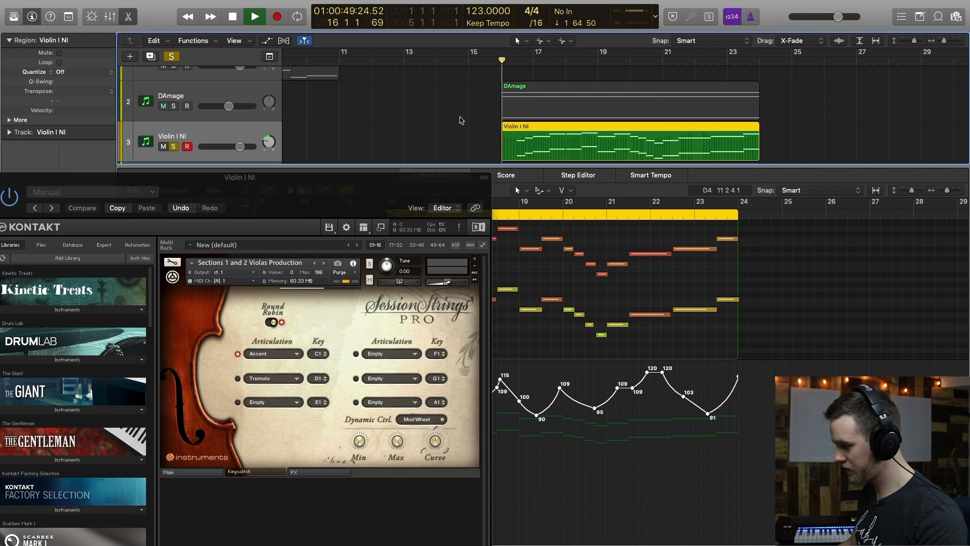
{"action": "left_click_drag", "start_coordinate": [397, 183], "coordinate": [483, 139]}
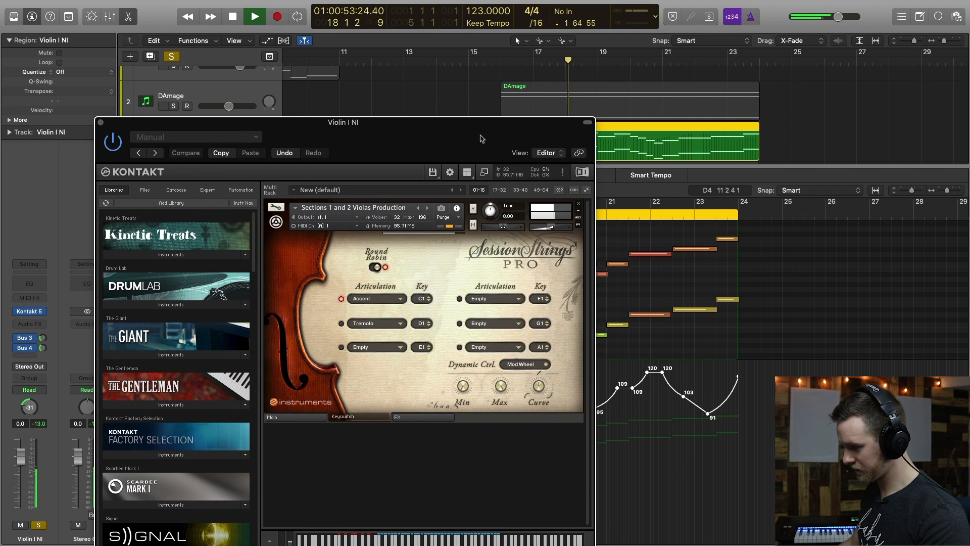
{"action": "left_click", "coordinate": [100, 123]}
Raise the Violin I NI modulation to peaks of up to 127 and lift its low points to about 108–112.
{"action": "left_click_drag", "start_coordinate": [449, 405], "coordinate": [484, 382]}
{"action": "key", "text": "space"}
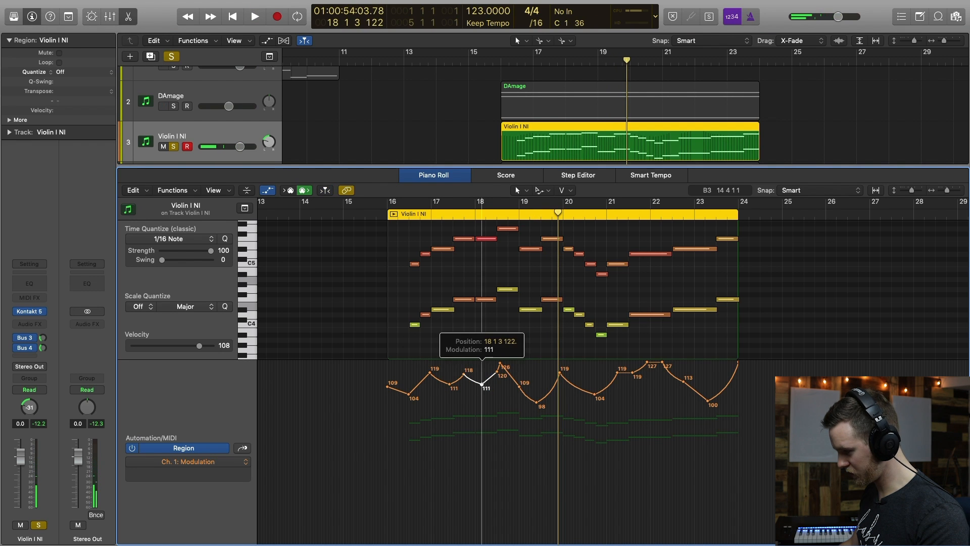
{"action": "left_click_drag", "start_coordinate": [537, 402], "coordinate": [521, 387]}
{"action": "left_click_drag", "start_coordinate": [594, 393], "coordinate": [594, 385]}
{"action": "left_click_drag", "start_coordinate": [708, 401], "coordinate": [704, 386]}
{"action": "left_click_drag", "start_coordinate": [410, 395], "coordinate": [410, 389]}
Play the soloed Violin I NI region, unsolo the track to hear the full mix, and close the Piano Roll.
{"action": "double_click", "coordinate": [394, 216]}
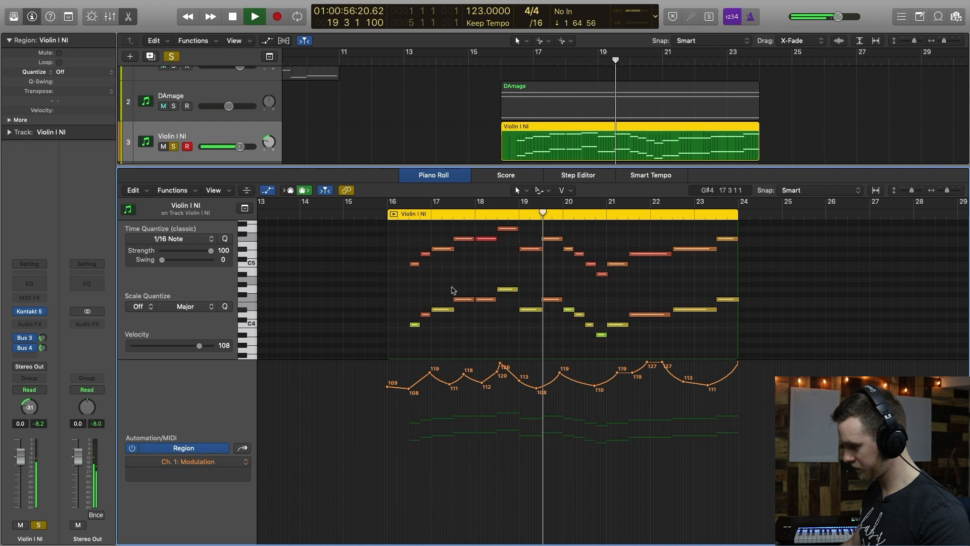
{"action": "key", "text": "s"}
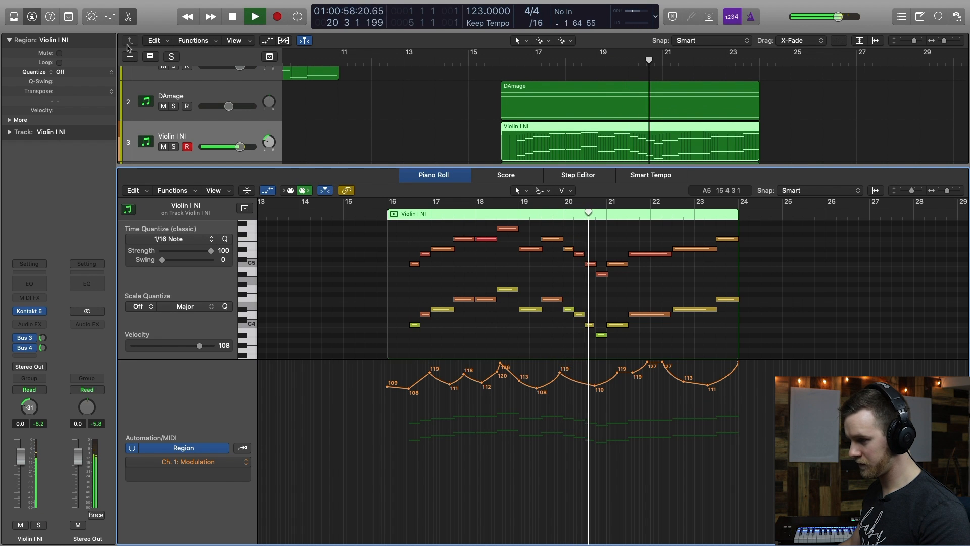
{"action": "key", "text": "e"}
{"action": "key", "text": "space"}
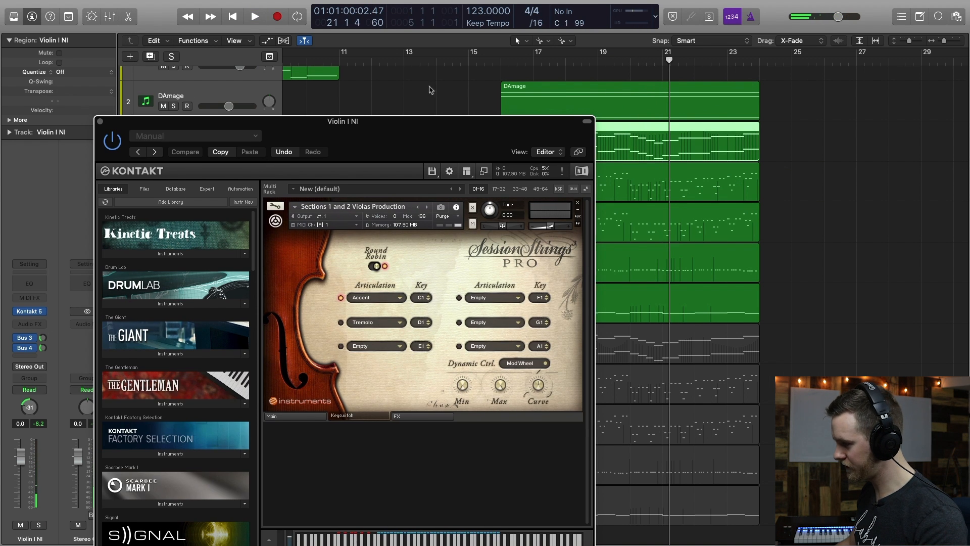
Set the first Kontakt articulation on Violin I NI to Sustain and close the plug-in window.
{"action": "left_click_drag", "start_coordinate": [429, 143], "coordinate": [440, 27]}
{"action": "left_click", "coordinate": [406, 187]}
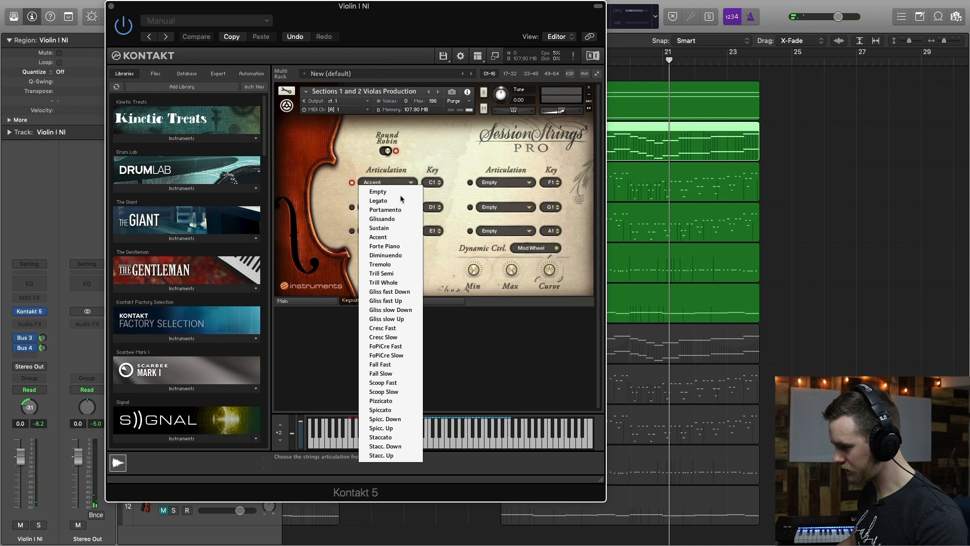
{"action": "left_click", "coordinate": [396, 229]}
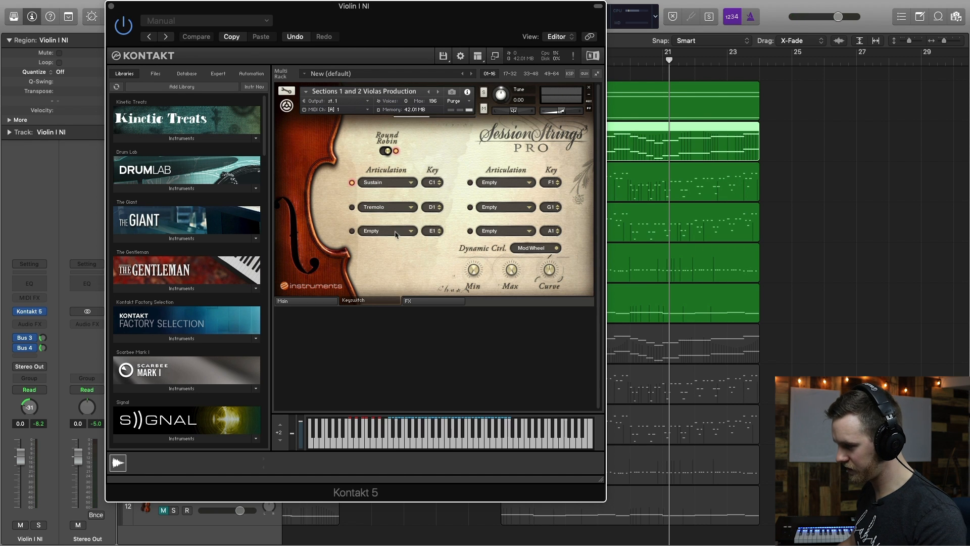
{"action": "left_click", "coordinate": [110, 8]}
Play the full mix, pan Violin I NI to -34, and check the instrument volume in its Kontakt window.
{"action": "key", "text": "space"}
{"action": "left_click", "coordinate": [445, 164]}
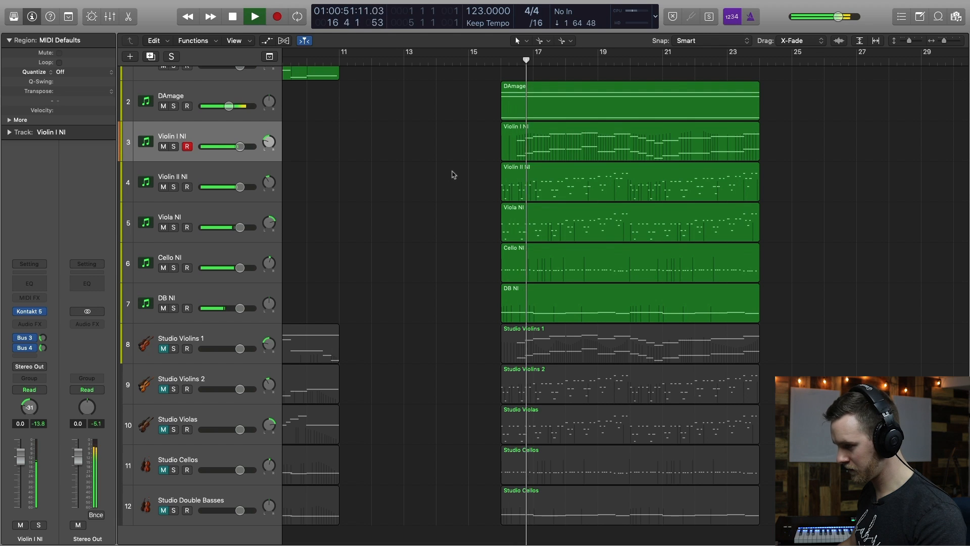
{"action": "left_click_drag", "start_coordinate": [268, 142], "coordinate": [268, 144]}
{"action": "left_click", "coordinate": [248, 134]}
{"action": "left_click", "coordinate": [30, 311]}
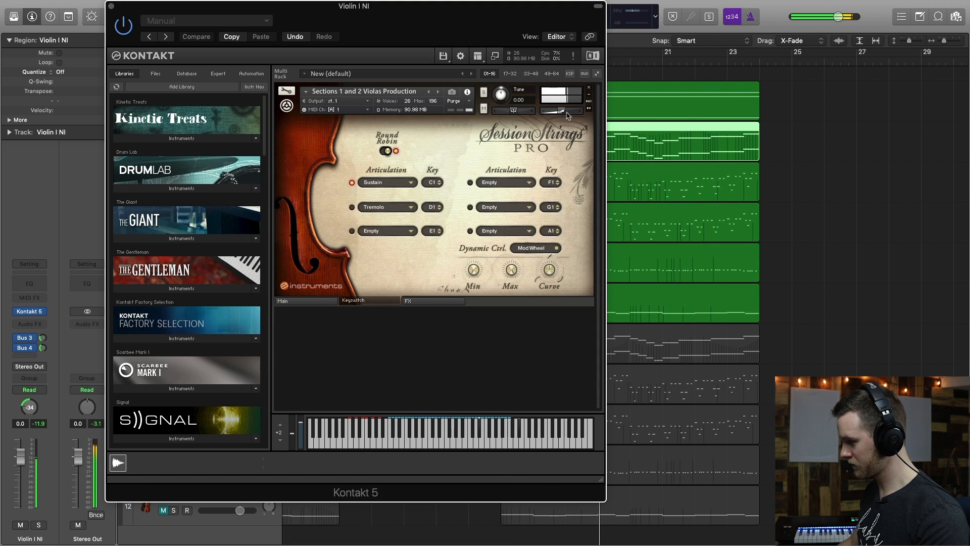
{"action": "mouse_move", "coordinate": [563, 111]}
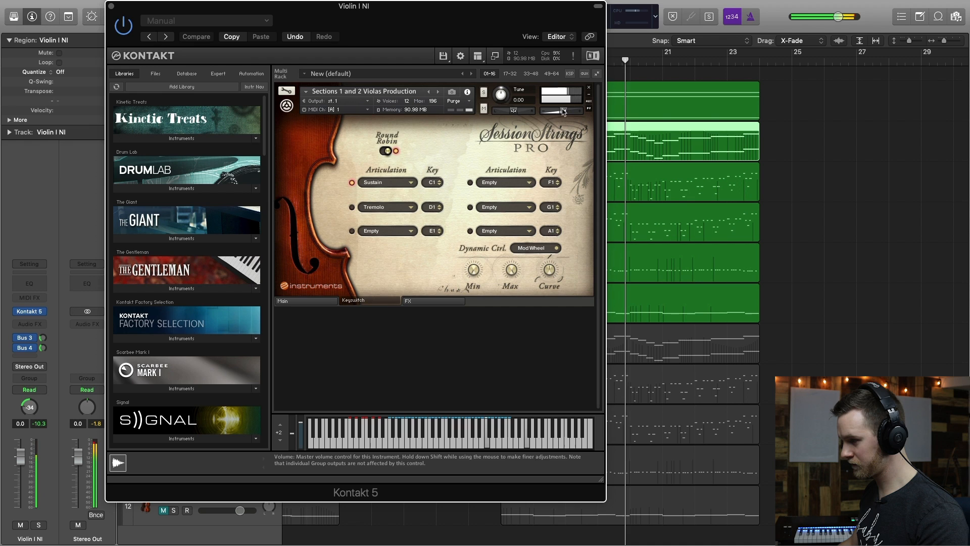
{"action": "left_click", "coordinate": [111, 6]}
Stop playback and open the Violin II NI region in the Piano Roll with its Modulation curve.
{"action": "left_click", "coordinate": [188, 174]}
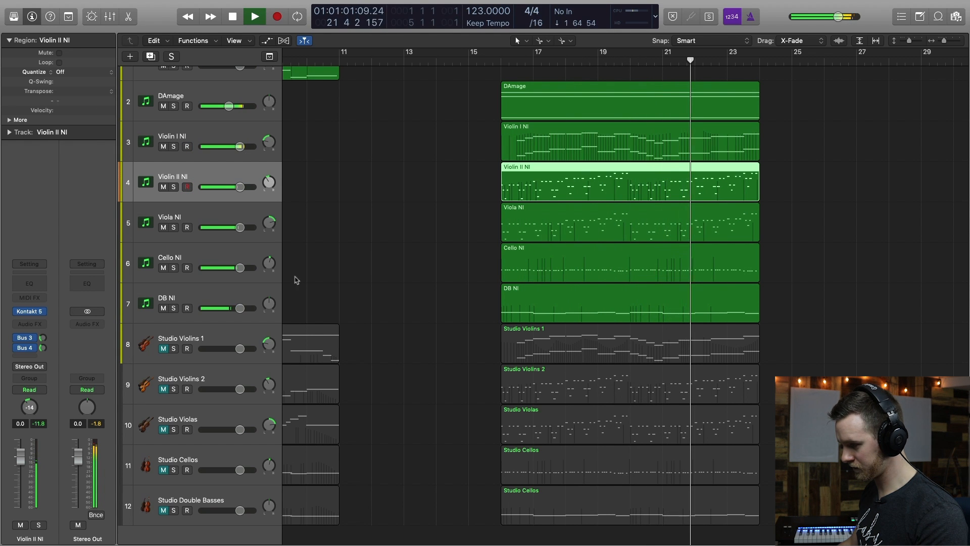
{"action": "scroll", "coordinate": [229, 196], "scroll_direction": "up", "scroll_amount": 1}
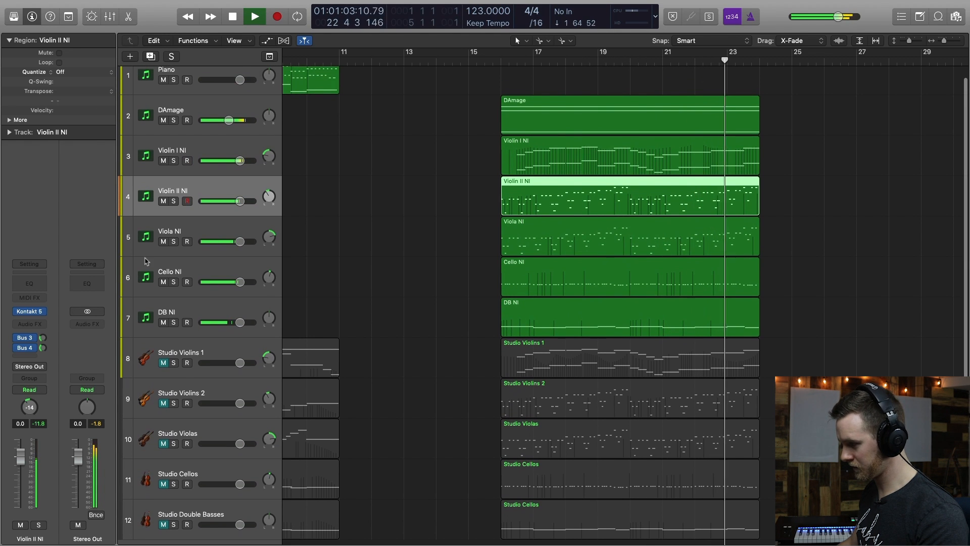
{"action": "key", "text": "space"}
{"action": "left_click", "coordinate": [461, 196]}
{"action": "double_click", "coordinate": [521, 196]}
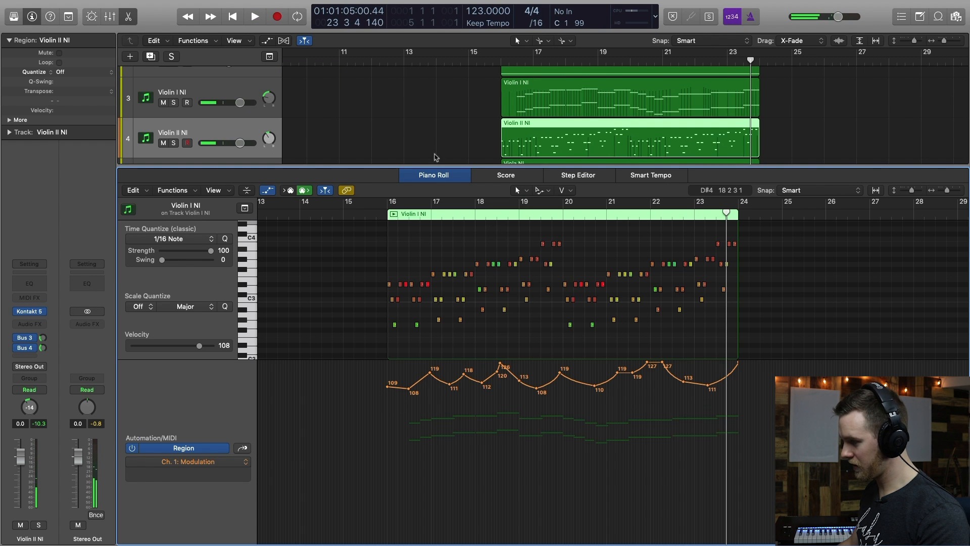
{"action": "scroll", "coordinate": [395, 147], "scroll_direction": "down", "scroll_amount": 1}
{"action": "key", "text": "Down"}
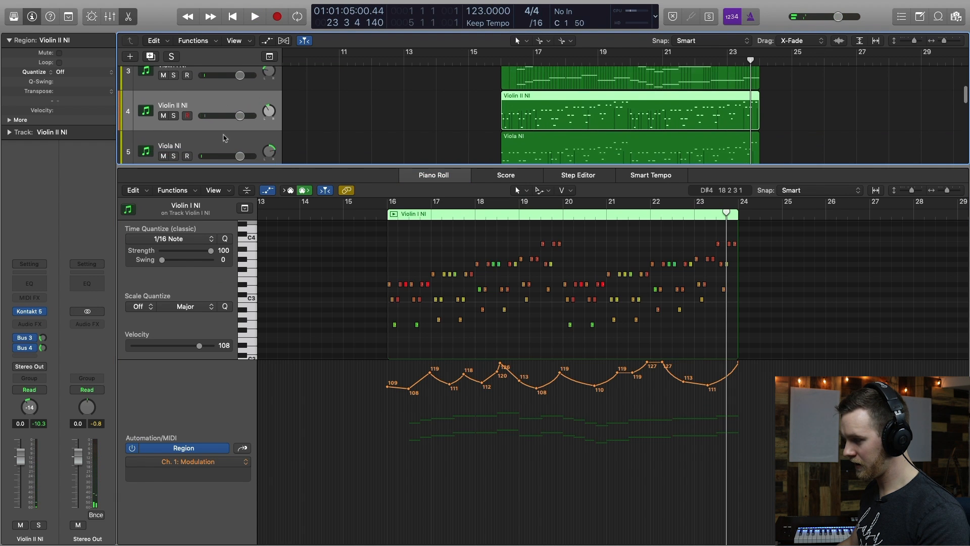
{"action": "key", "text": "Up"}
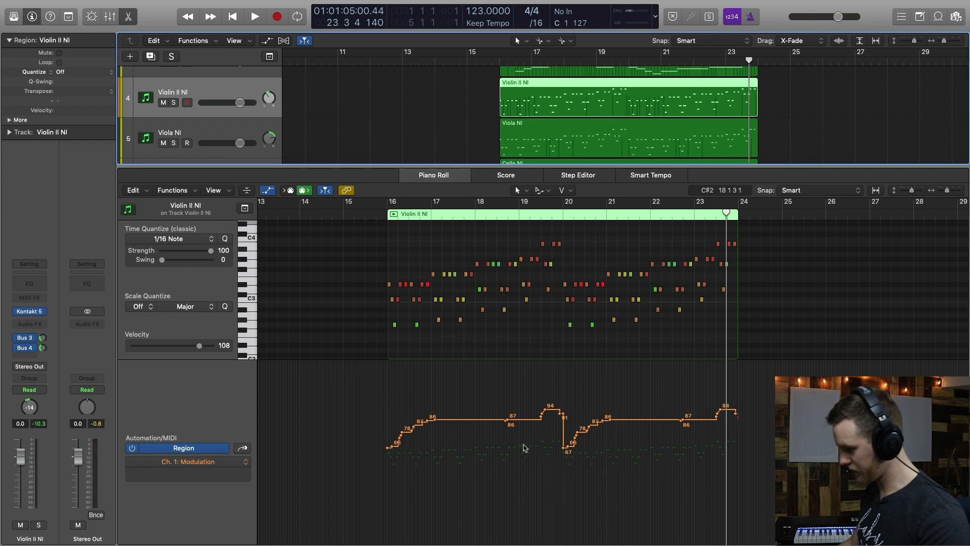
Remove the Violin II NI modulation points after bar 20 and raise the remaining curve to peak at about 115.
{"action": "left_click_drag", "start_coordinate": [565, 447], "coordinate": [738, 405]}
{"action": "left_click_drag", "start_coordinate": [372, 390], "coordinate": [793, 402]}
{"action": "left_click_drag", "start_coordinate": [628, 407], "coordinate": [627, 374]}
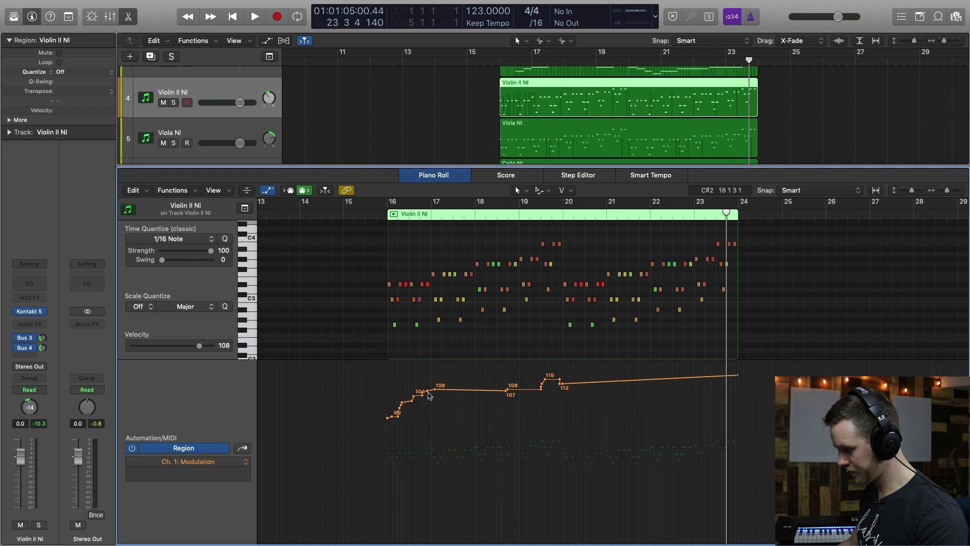
Raise the Viola NI modulation curve to about 99–101 and play the mix from bar 16.
{"action": "key", "text": "Down"}
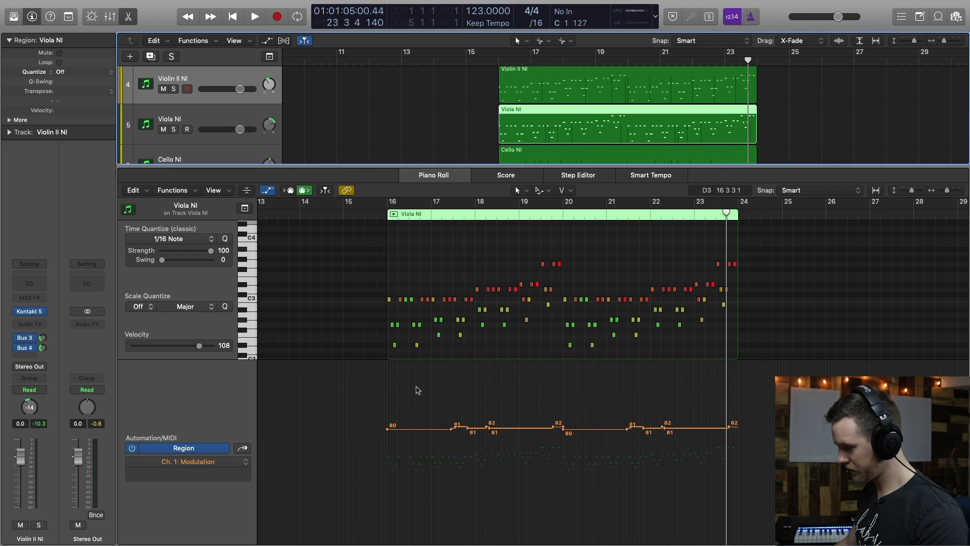
{"action": "left_click_drag", "start_coordinate": [330, 422], "coordinate": [688, 402]}
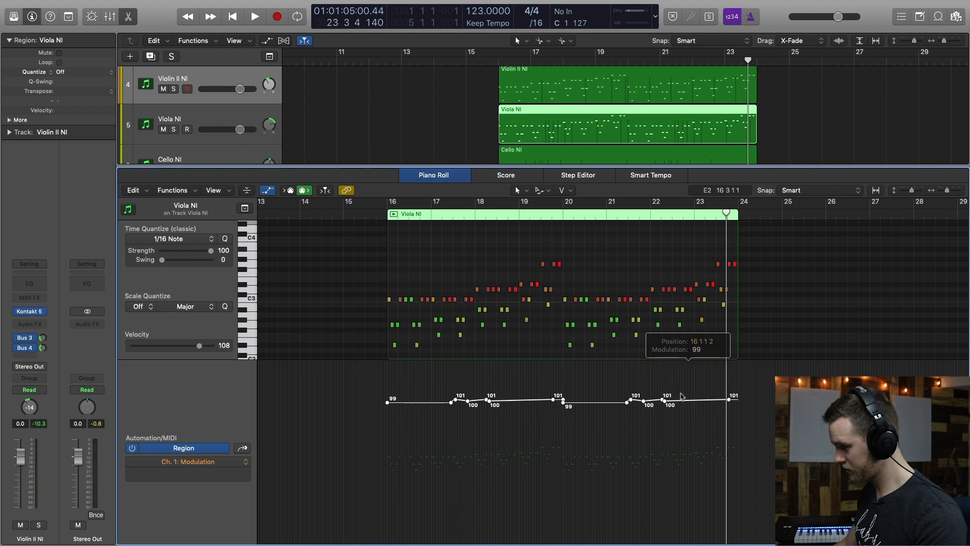
{"action": "left_click", "coordinate": [498, 56]}
{"action": "key", "text": "space"}
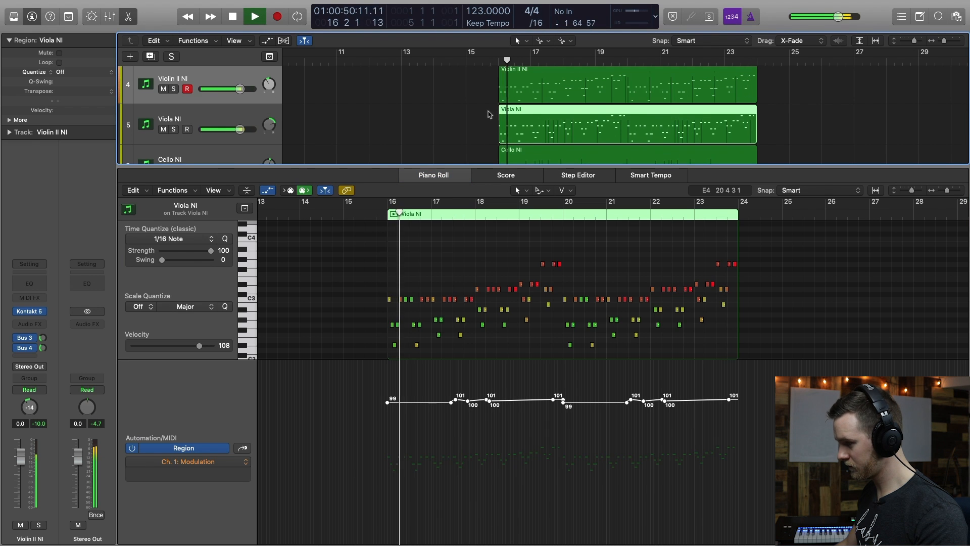
Show the Cello NI region's Modulation curve in the Piano Roll and raise it to about 108–119.
{"action": "scroll", "coordinate": [543, 119], "scroll_direction": "down", "scroll_amount": 1}
{"action": "left_click", "coordinate": [543, 118]}
{"action": "key", "text": "space"}
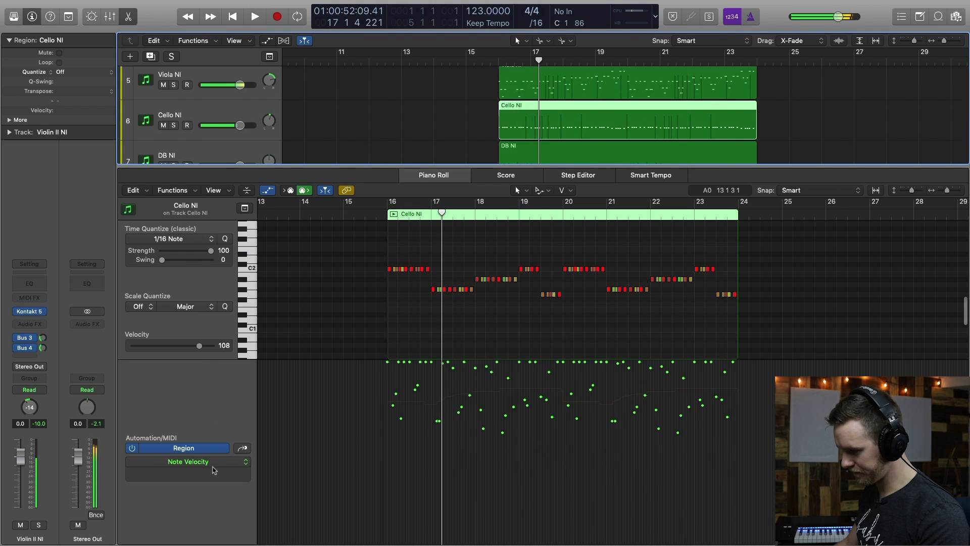
{"action": "left_click", "coordinate": [218, 462]}
{"action": "left_click", "coordinate": [232, 433]}
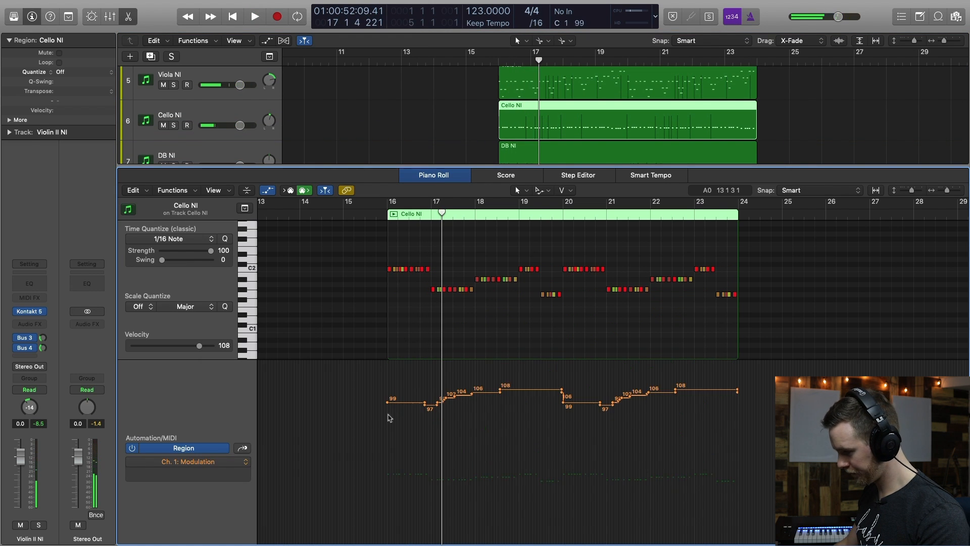
{"action": "left_click_drag", "start_coordinate": [691, 390], "coordinate": [690, 375]}
Solo Violin II NI for a brief playback, stop, and turn the solo off.
{"action": "key", "text": "s"}
{"action": "key", "text": "space"}
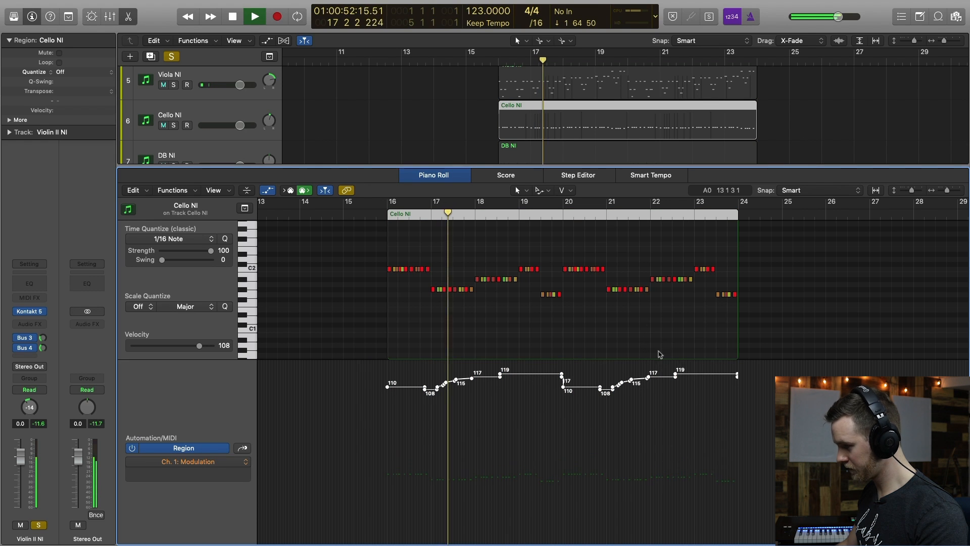
{"action": "key", "text": "space"}
{"action": "key", "text": "s"}
Show the DB NI region's Modulation curve in the Piano Roll and raise it to about 97–108.
{"action": "key", "text": "p"}
{"action": "key", "text": "space"}
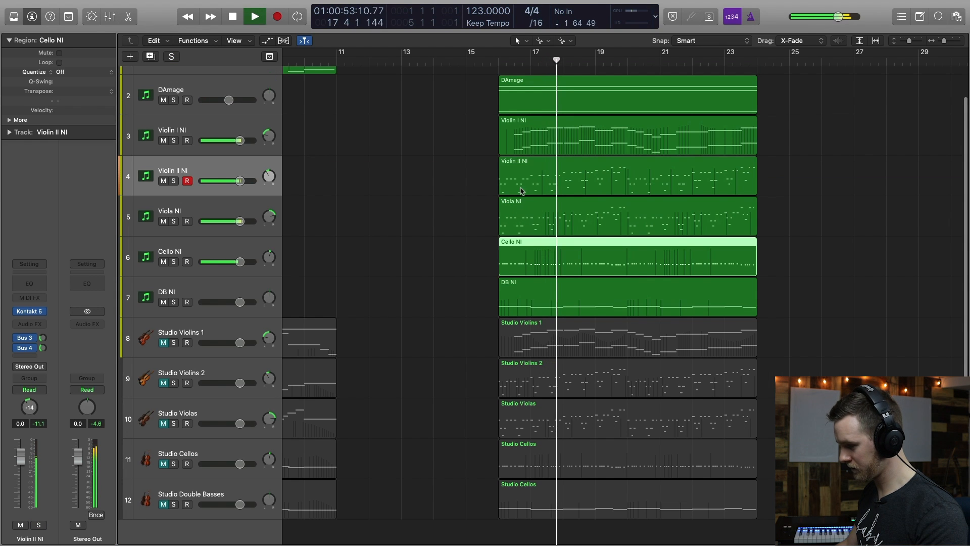
{"action": "key", "text": "p"}
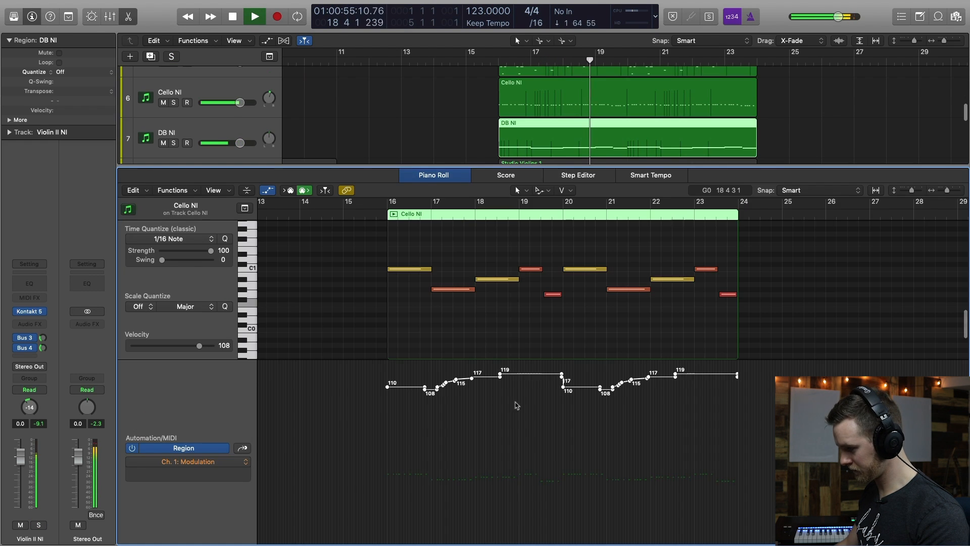
{"action": "left_click_drag", "start_coordinate": [352, 374], "coordinate": [800, 400]}
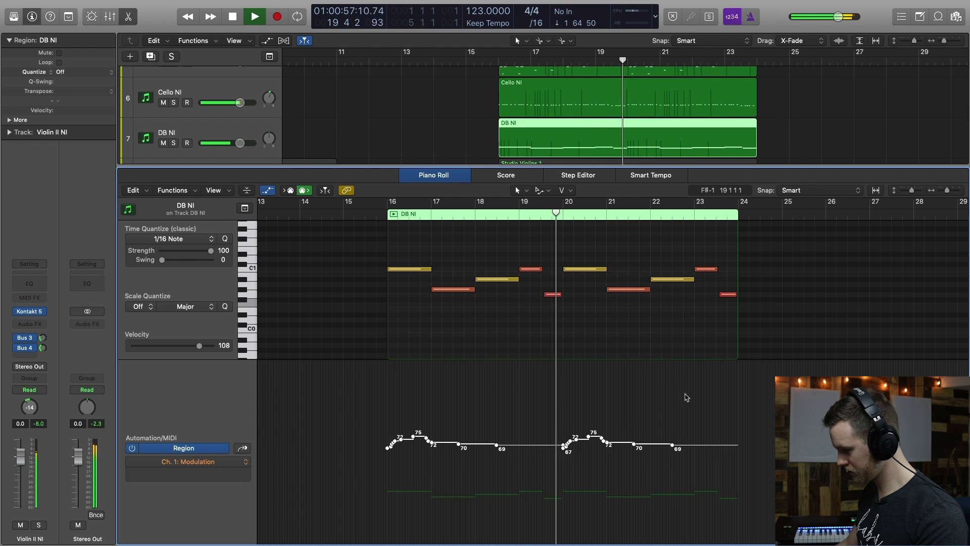
{"action": "left_click_drag", "start_coordinate": [673, 445], "coordinate": [674, 413]}
{"action": "left_click_drag", "start_coordinate": [360, 415], "coordinate": [802, 419]}
{"action": "left_click_drag", "start_coordinate": [635, 441], "coordinate": [635, 390]}
{"action": "left_click", "coordinate": [670, 404]}
{"action": "left_click_drag", "start_coordinate": [674, 364], "coordinate": [676, 378]}
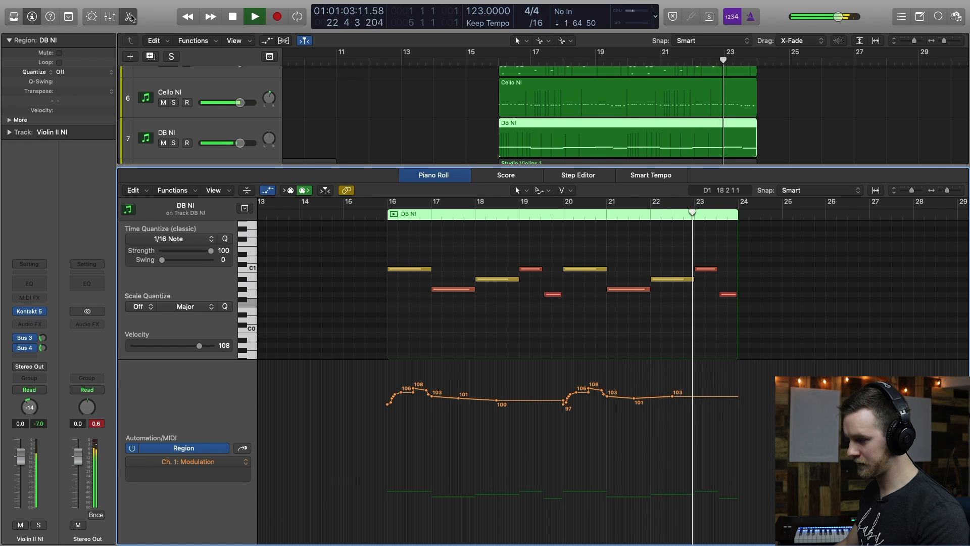
Close the Piano Roll and play the full NI strings and DAmage mix from bar 16.
{"action": "key", "text": "p"}
{"action": "left_click", "coordinate": [386, 319]}
{"action": "scroll", "coordinate": [470, 160], "scroll_direction": "up", "scroll_amount": 3}
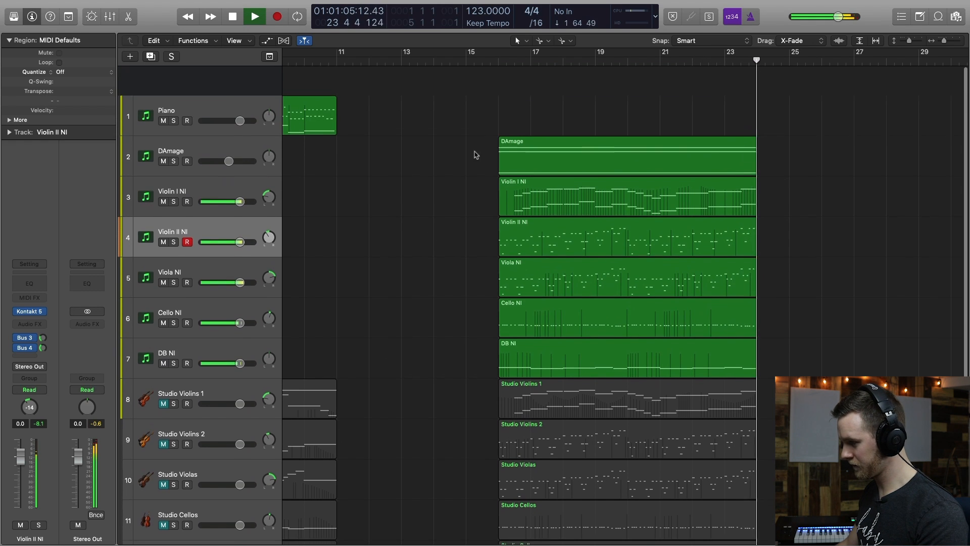
{"action": "key", "text": "space"}
{"action": "left_click", "coordinate": [497, 62]}
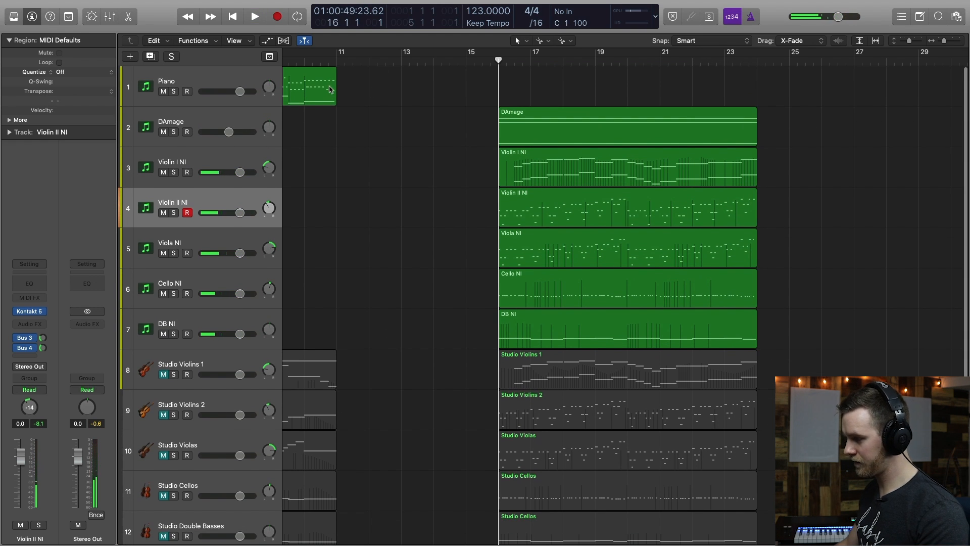
{"action": "key", "text": "space"}
{"action": "key", "text": "space"}
{"action": "left_click", "coordinate": [492, 59]}
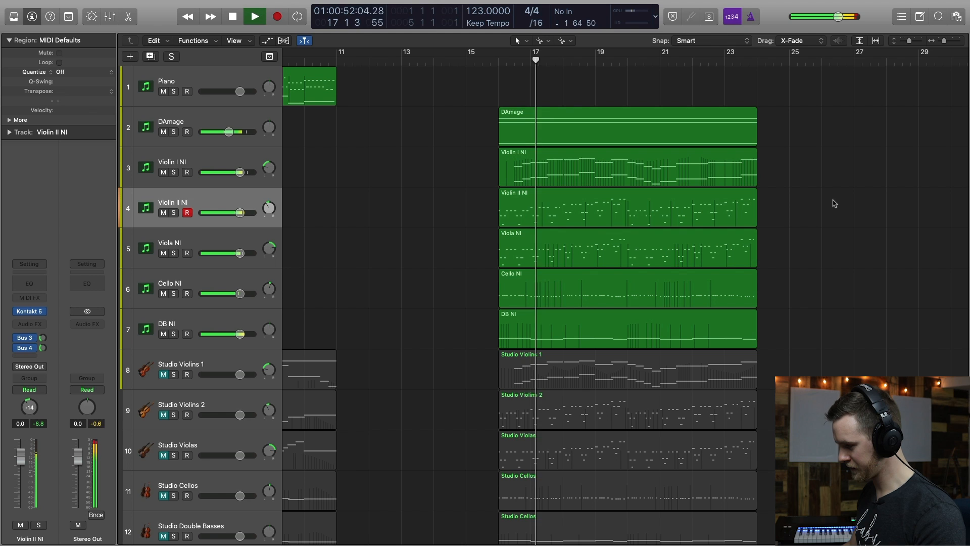
{"action": "scroll", "coordinate": [525, 236], "scroll_direction": "down", "scroll_amount": 3}
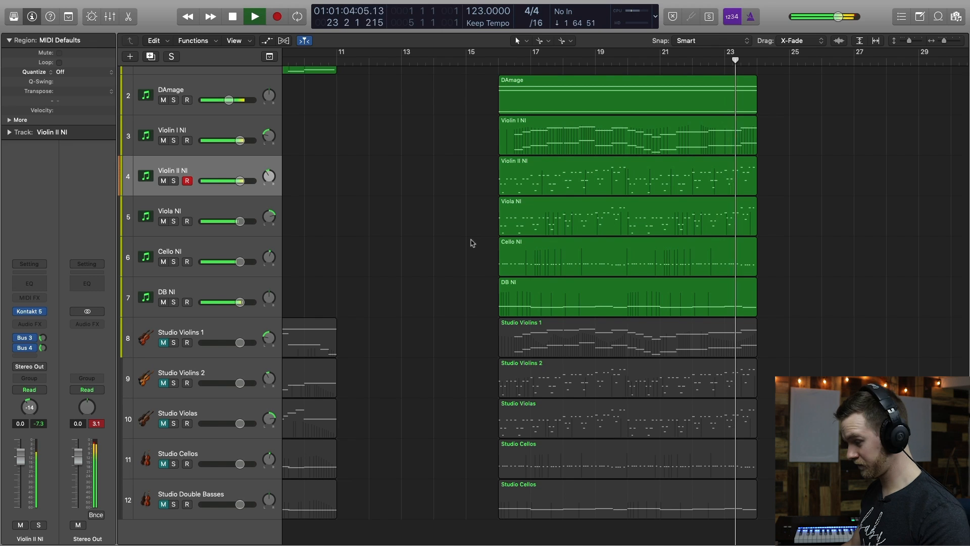
Mute the five NI string tracks, unmute the five Studio string tracks and play the section.
{"action": "left_click", "coordinate": [185, 333]}
{"action": "left_click", "coordinate": [196, 126]}
{"action": "left_click", "coordinate": [220, 290], "text": "shift"}
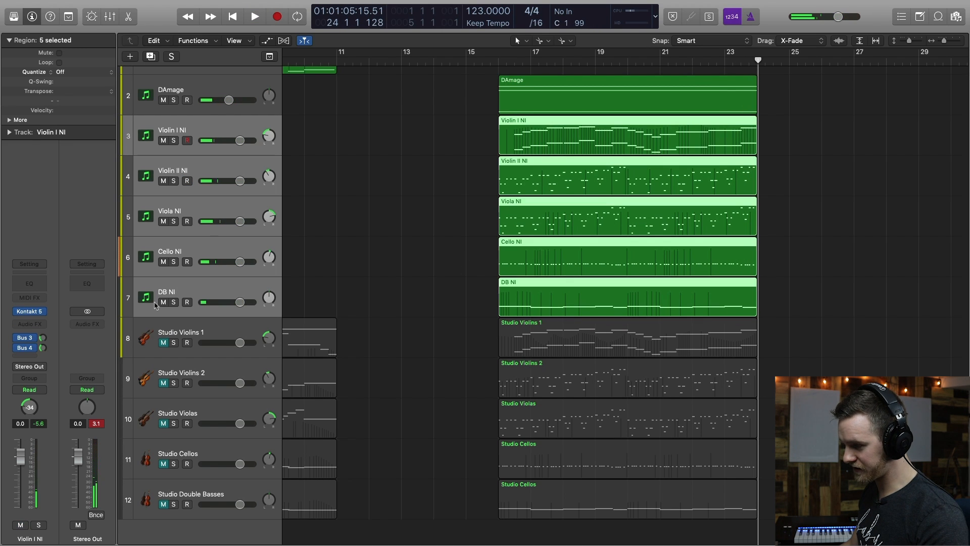
{"action": "left_click", "coordinate": [163, 302]}
{"action": "left_click", "coordinate": [182, 348]}
{"action": "left_click", "coordinate": [163, 505]}
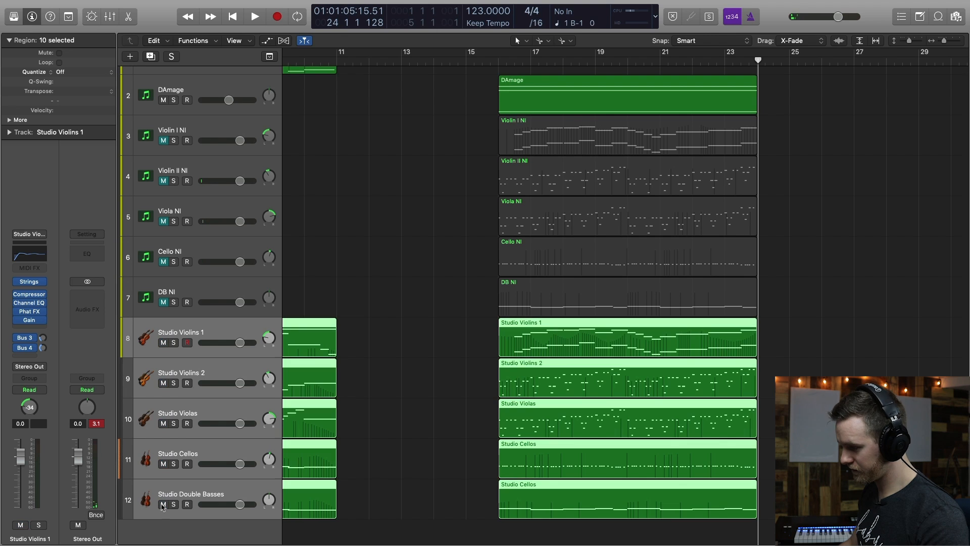
{"action": "key", "text": "shift+space"}
{"action": "left_click", "coordinate": [446, 154]}
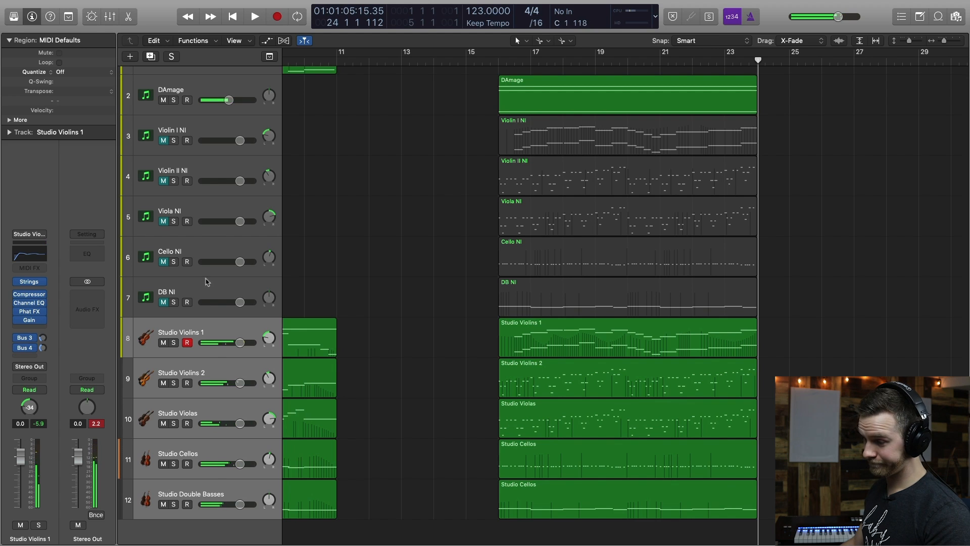
Mute the five Studio string tracks and add new tracks for the East West strings between DAmage and Violin I NI.
{"action": "left_click", "coordinate": [164, 344]}
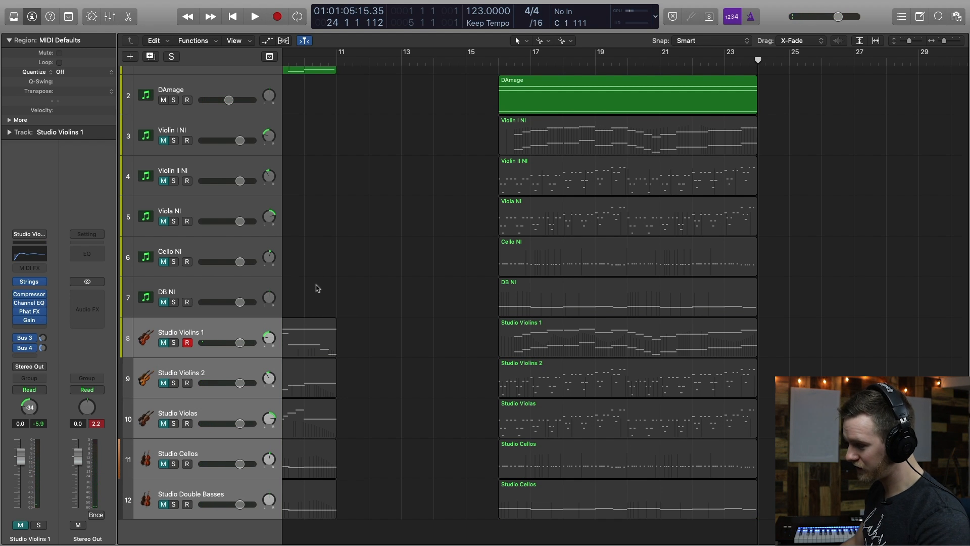
{"action": "left_click", "coordinate": [235, 287]}
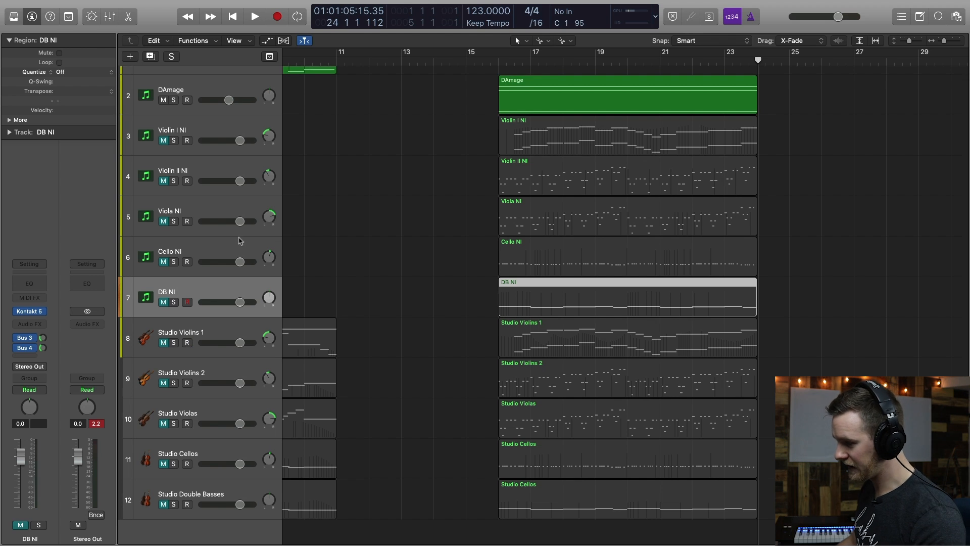
{"action": "left_click", "coordinate": [218, 130], "text": "shift"}
{"action": "left_click", "coordinate": [219, 130]}
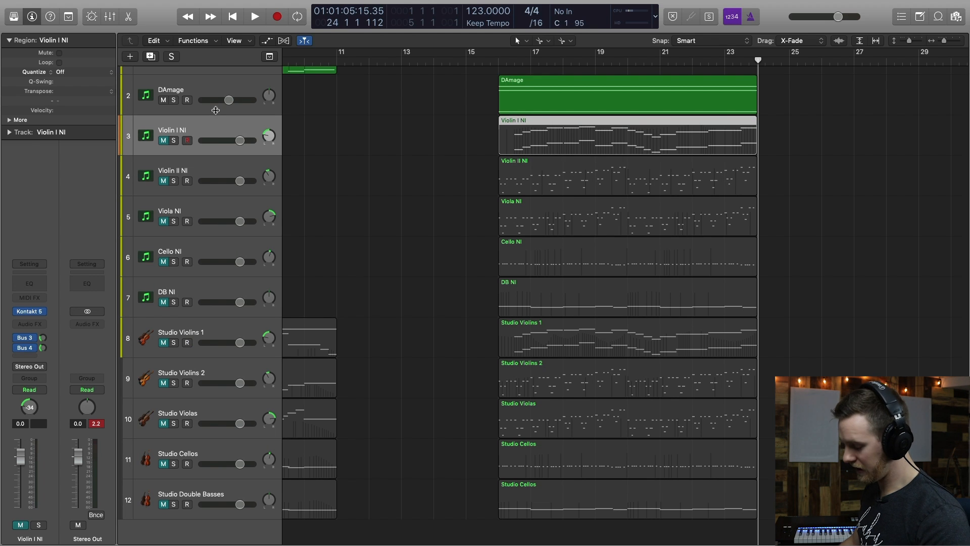
{"action": "key", "text": "alt+super+n"}
{"action": "left_click", "coordinate": [370, 103]}
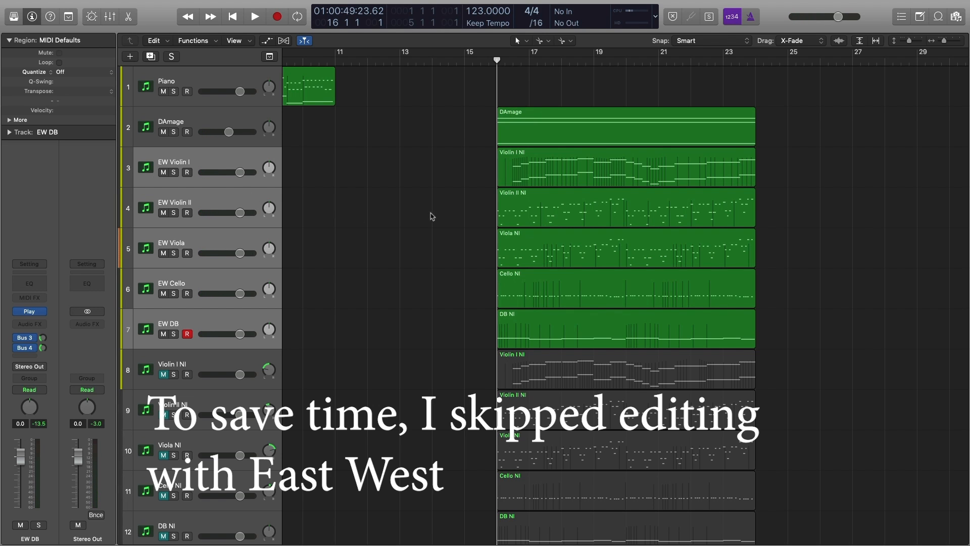
Play the East West strings with the DAmage percussion from bar 16.
{"action": "key", "text": "space"}
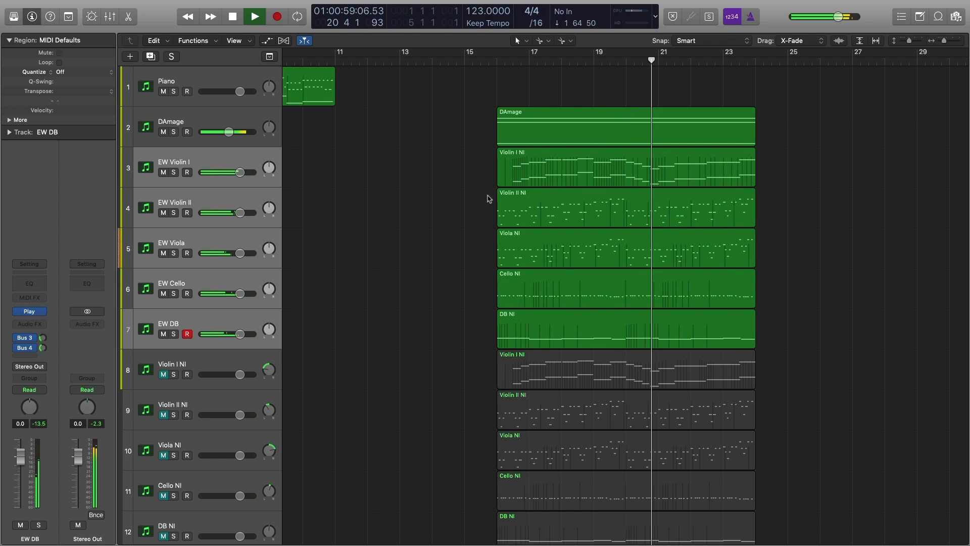
{"action": "left_click", "coordinate": [263, 165]}
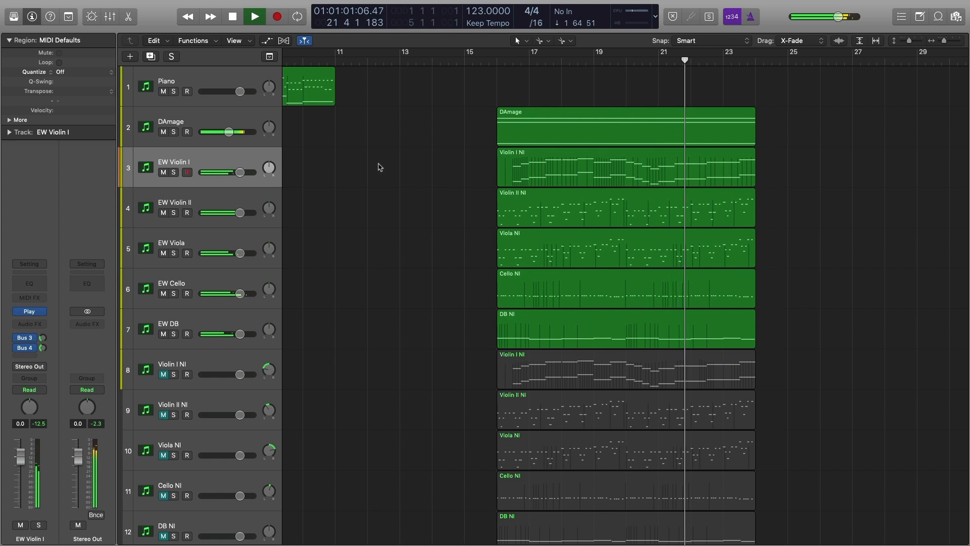
{"action": "scroll", "coordinate": [381, 169], "scroll_direction": "down", "scroll_amount": 2}
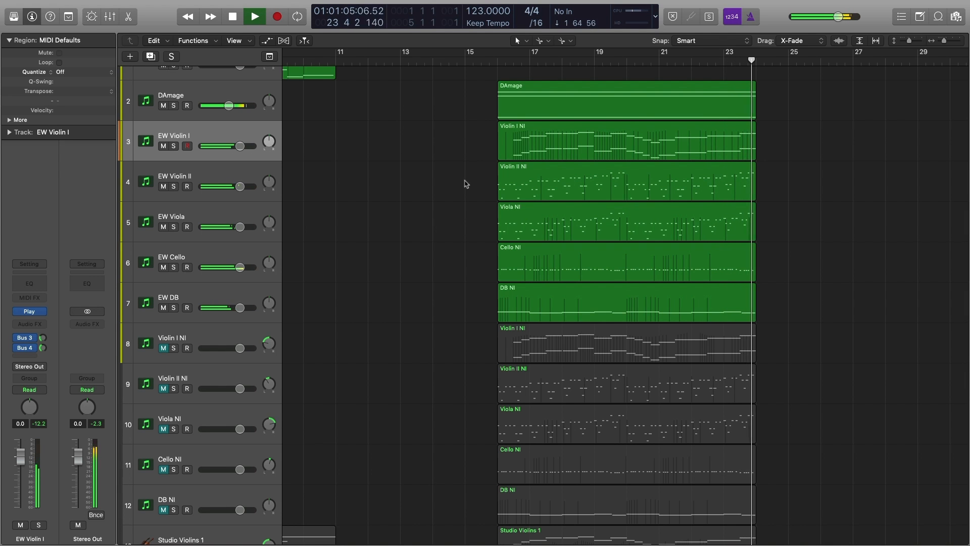
Mute the five EW string tracks, unmute the five Studio string tracks and play from bar 16 to compare.
{"action": "left_click", "coordinate": [204, 292], "text": "shift"}
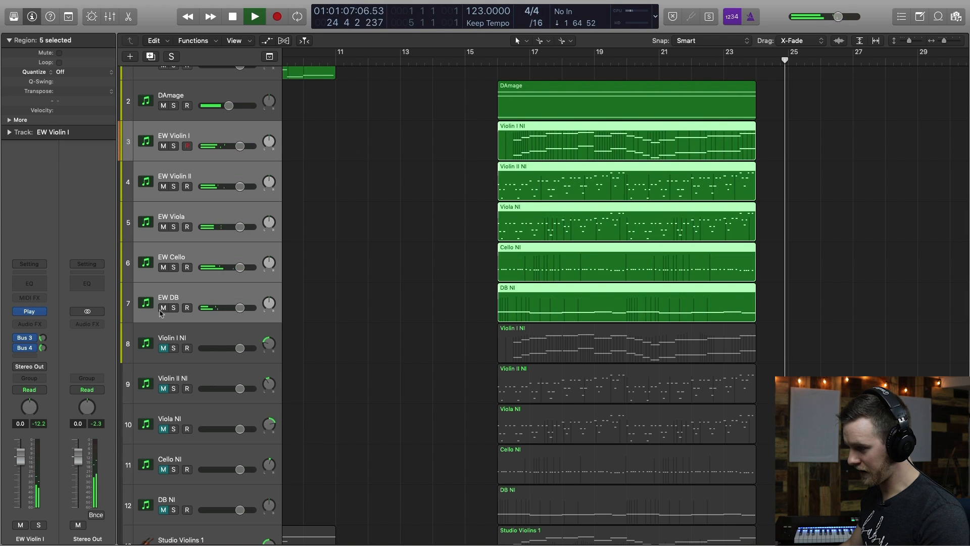
{"action": "left_click", "coordinate": [163, 308]}
{"action": "key", "text": "space"}
{"action": "scroll", "coordinate": [338, 277], "scroll_direction": "down", "scroll_amount": 10}
{"action": "left_click", "coordinate": [211, 337]}
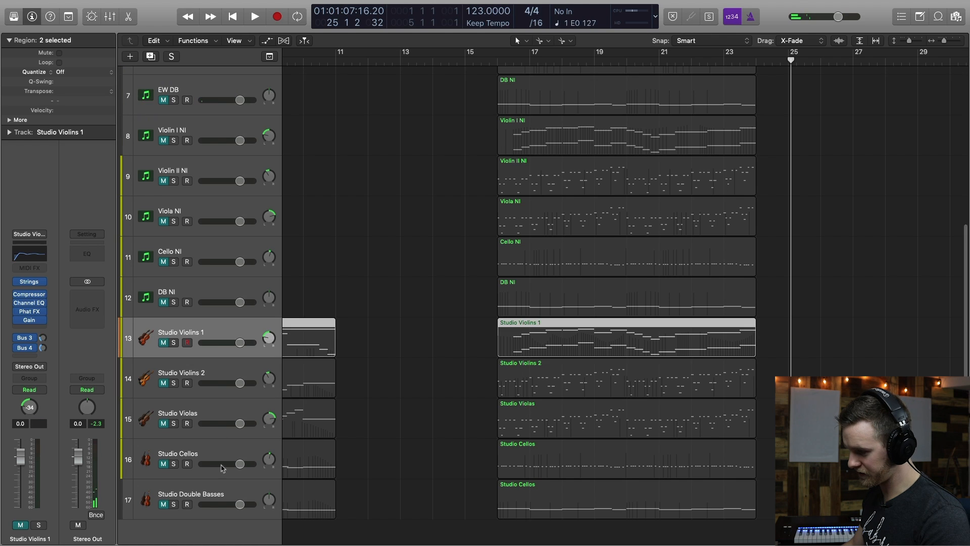
{"action": "left_click", "coordinate": [207, 500], "text": "shift"}
{"action": "left_click", "coordinate": [493, 61]}
{"action": "key", "text": "space"}
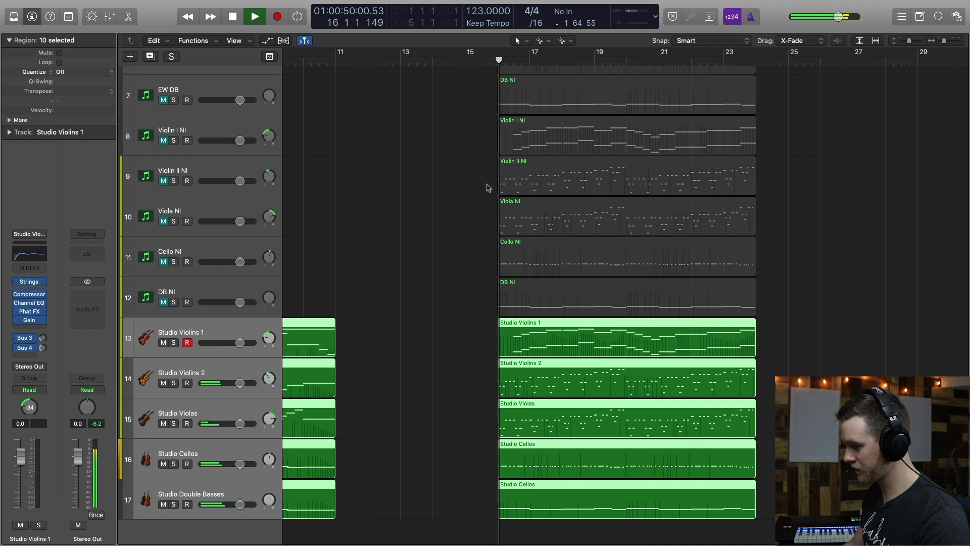
{"action": "scroll", "coordinate": [487, 188], "scroll_direction": "up", "scroll_amount": 10}
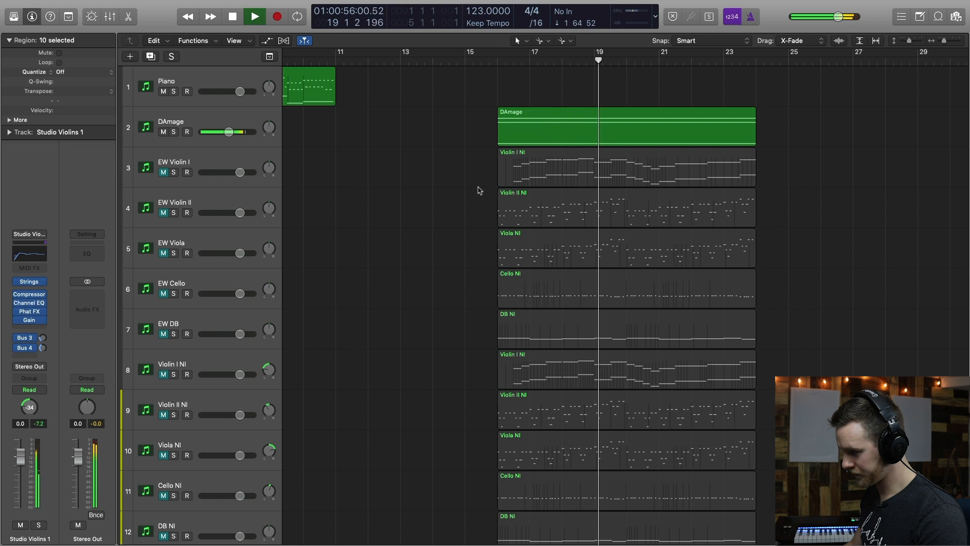
{"action": "scroll", "coordinate": [477, 191], "scroll_direction": "down", "scroll_amount": 3}
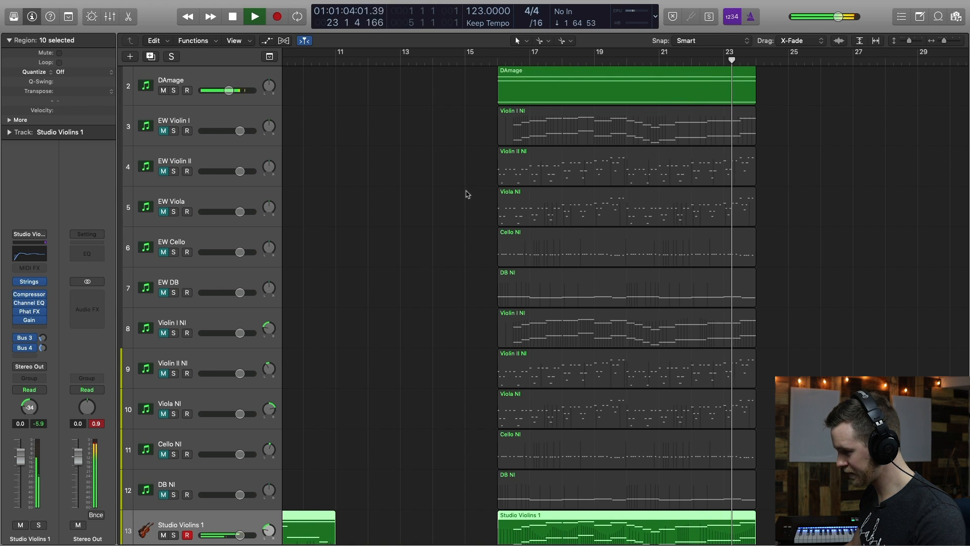
{"action": "left_click", "coordinate": [465, 192]}
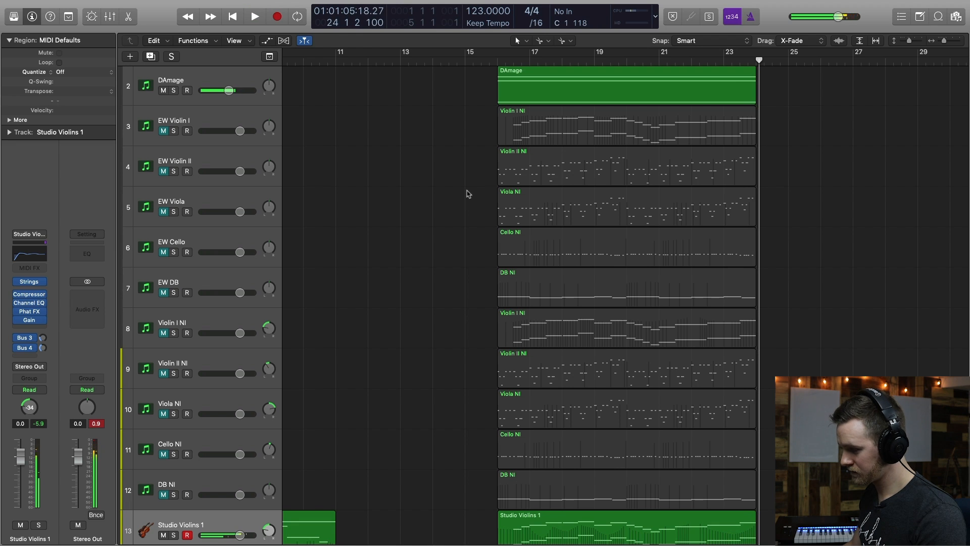
Mute the Studio strings again, unmute the five EW string tracks and play from bar 16.
{"action": "left_click", "coordinate": [162, 536]}
{"action": "scroll", "coordinate": [354, 293], "scroll_direction": "up", "scroll_amount": 2}
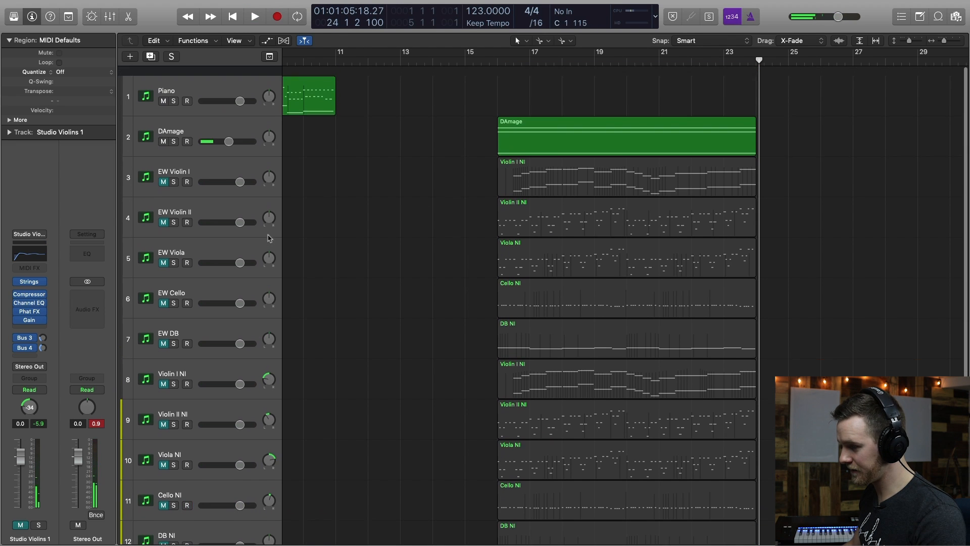
{"action": "left_click", "coordinate": [162, 172]}
{"action": "left_click", "coordinate": [221, 198]}
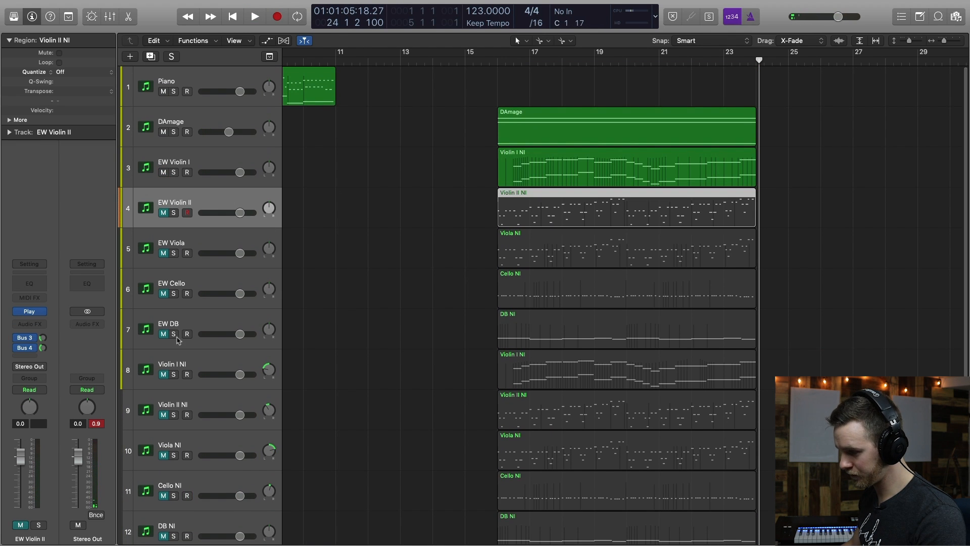
{"action": "left_click", "coordinate": [177, 334], "text": "shift"}
{"action": "left_click", "coordinate": [164, 334]}
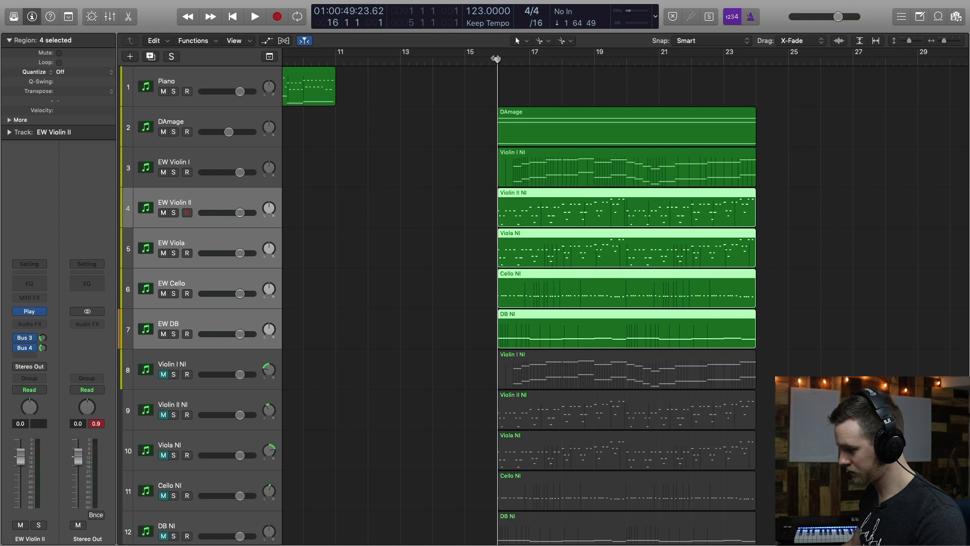
{"action": "key", "text": "space"}
{"action": "left_click", "coordinate": [461, 272]}
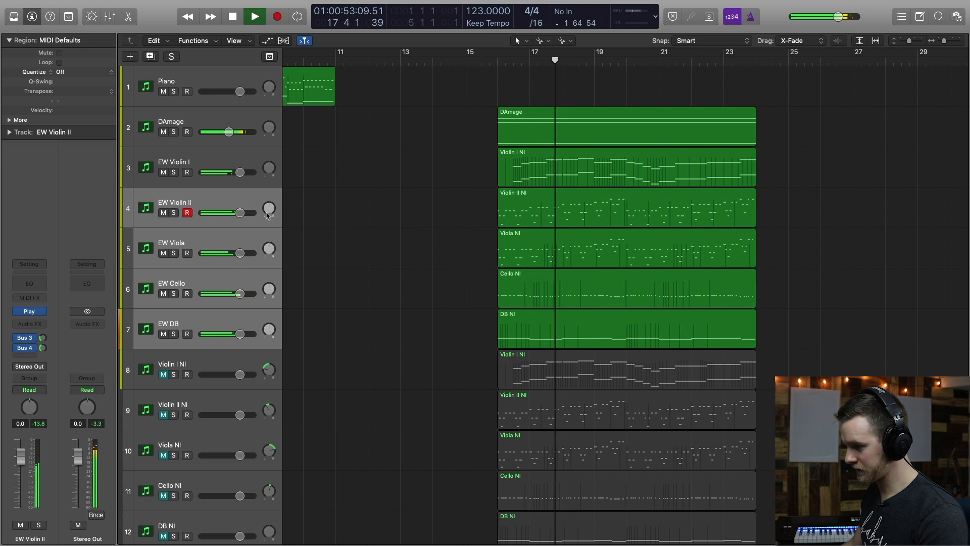
Pan EW Violin I to -33, EW Violin II slightly left and EW Viola to +27 during playback.
{"action": "left_click_drag", "start_coordinate": [269, 171], "coordinate": [270, 201]}
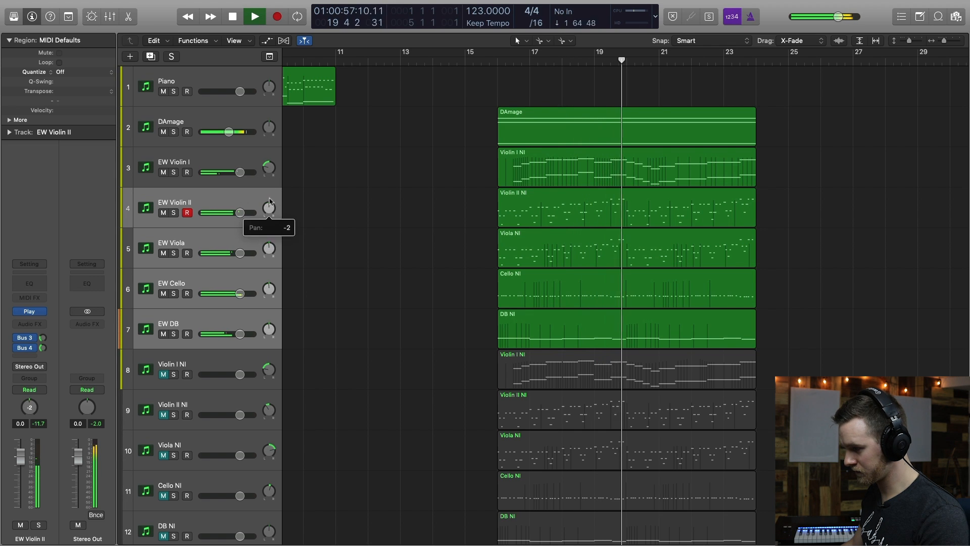
{"action": "left_click", "coordinate": [269, 248]}
{"action": "left_click_drag", "start_coordinate": [270, 248], "coordinate": [270, 291]}
{"action": "left_click", "coordinate": [417, 277]}
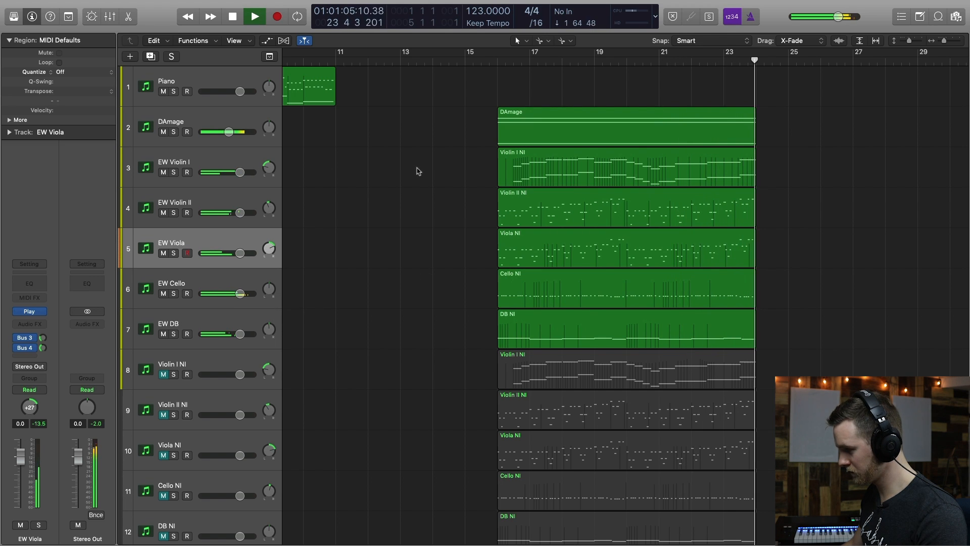
{"action": "key", "text": "space"}
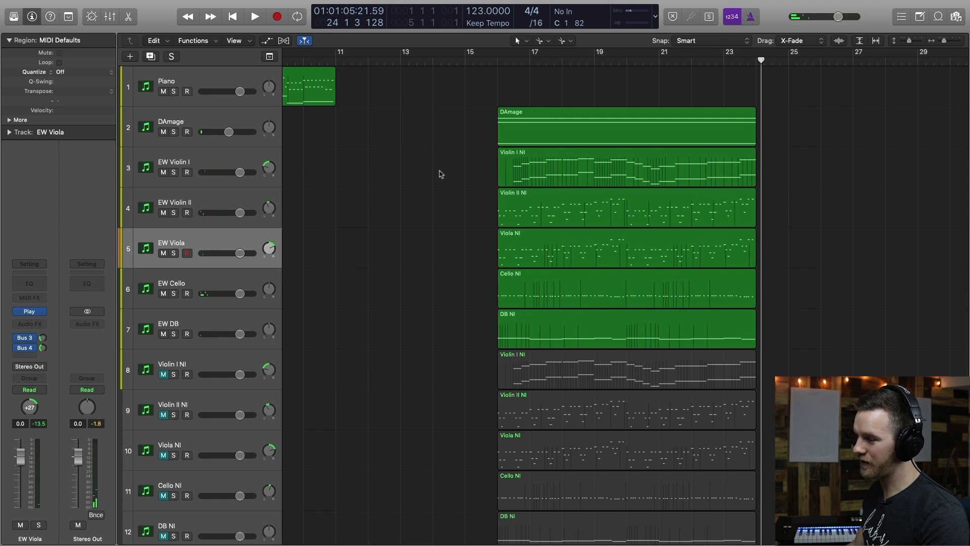
{"action": "left_click", "coordinate": [213, 162]}
{"action": "left_click", "coordinate": [384, 216]}
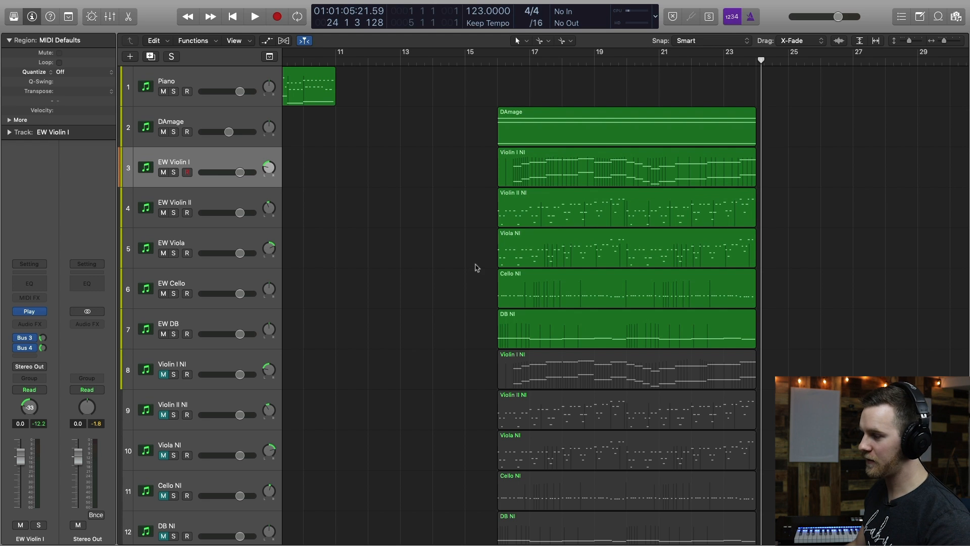
Select the Studio Violins 1 track.
{"action": "scroll", "coordinate": [479, 267], "scroll_direction": "down", "scroll_amount": 10}
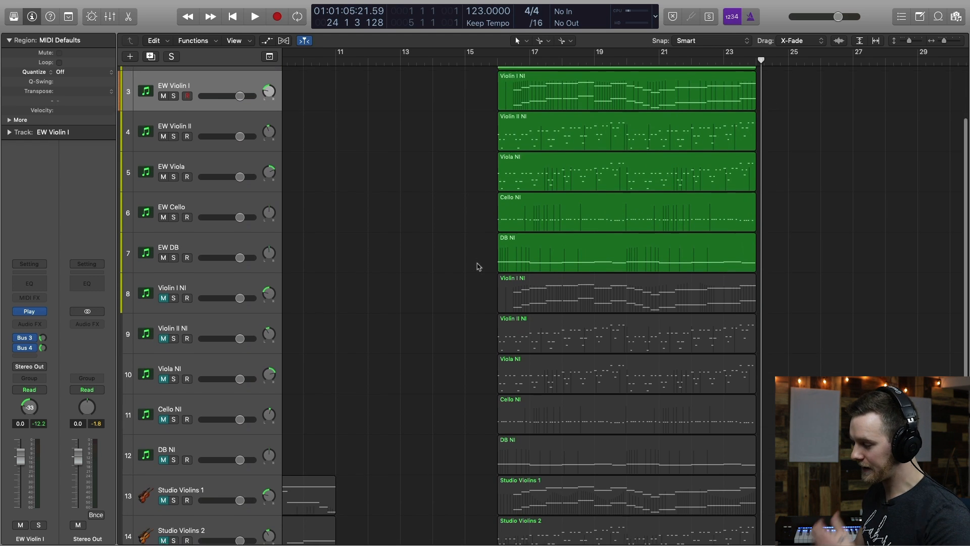
{"action": "scroll", "coordinate": [479, 267], "scroll_direction": "up", "scroll_amount": 6}
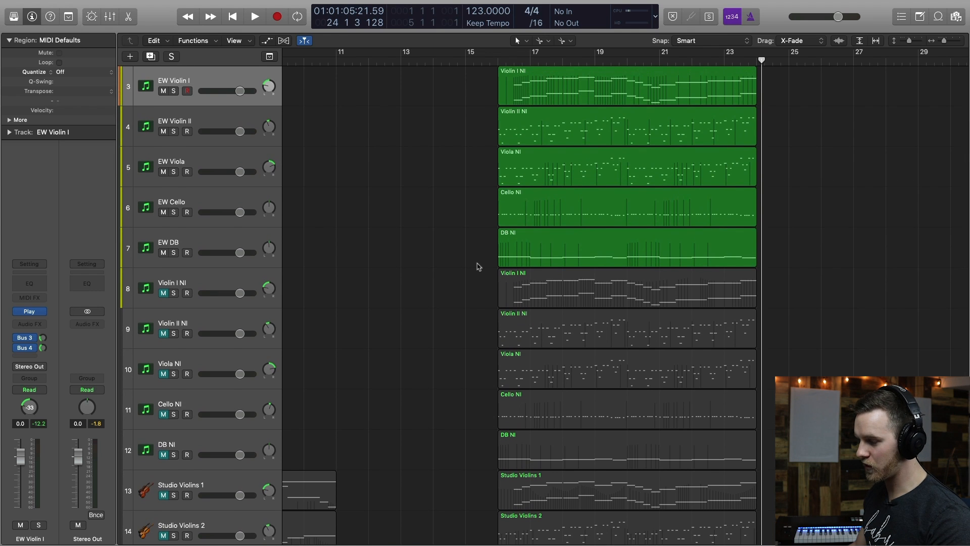
{"action": "scroll", "coordinate": [479, 267], "scroll_direction": "down", "scroll_amount": 8}
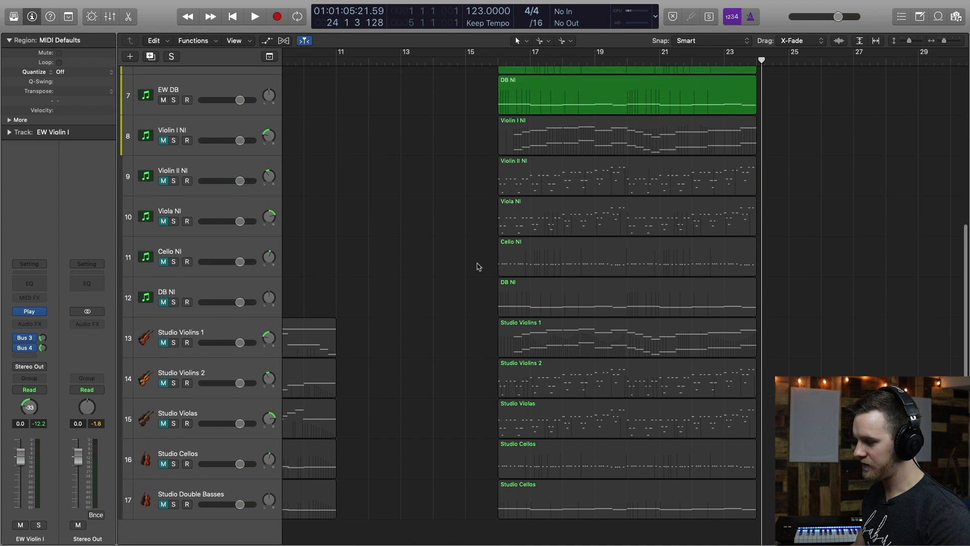
{"action": "left_click", "coordinate": [180, 332]}
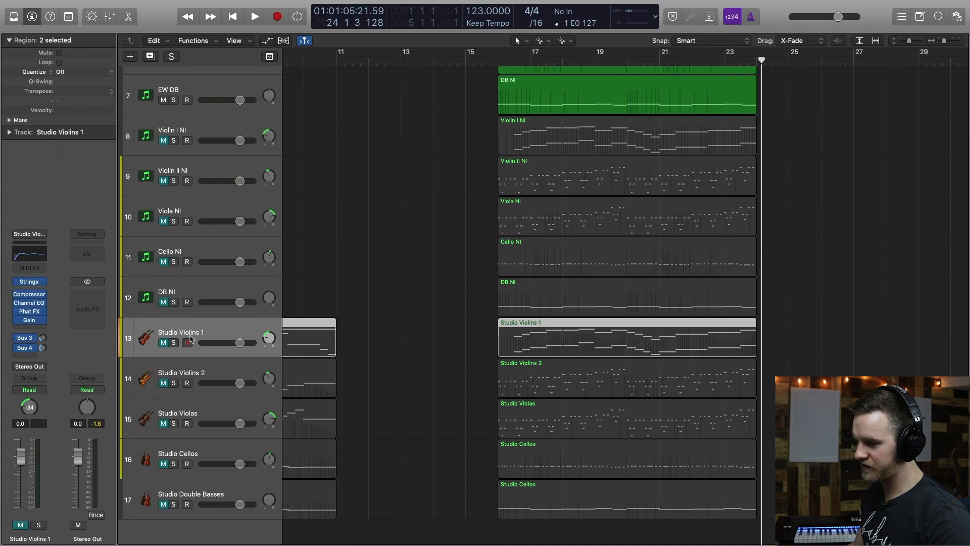